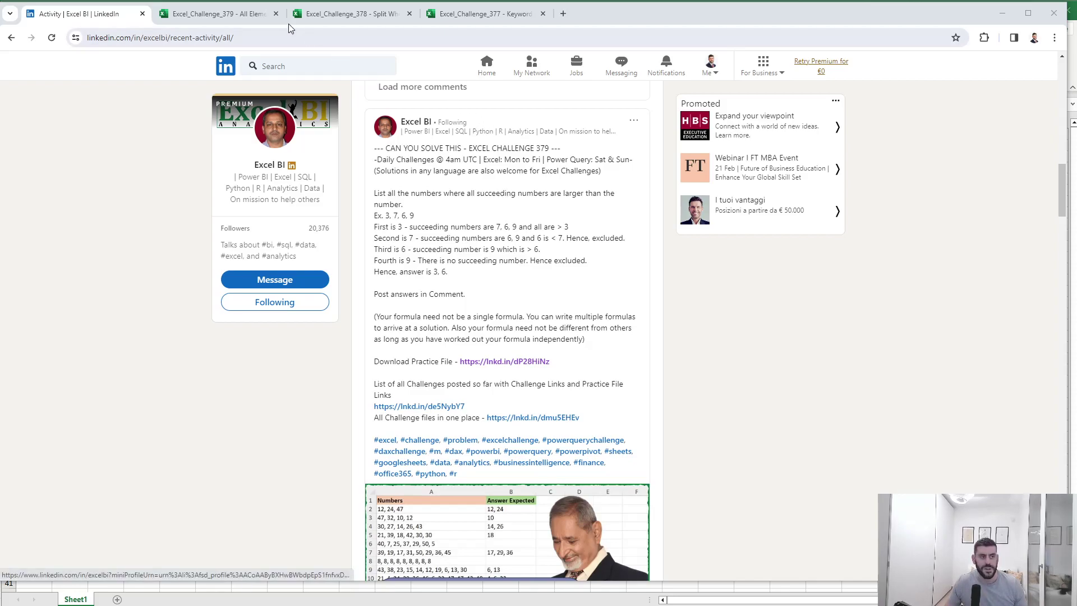
Step: Switch from the LinkedIn post to the Excel_Challenge_379 workbook tab
{"action": "left_click", "coordinate": [210, 15]}
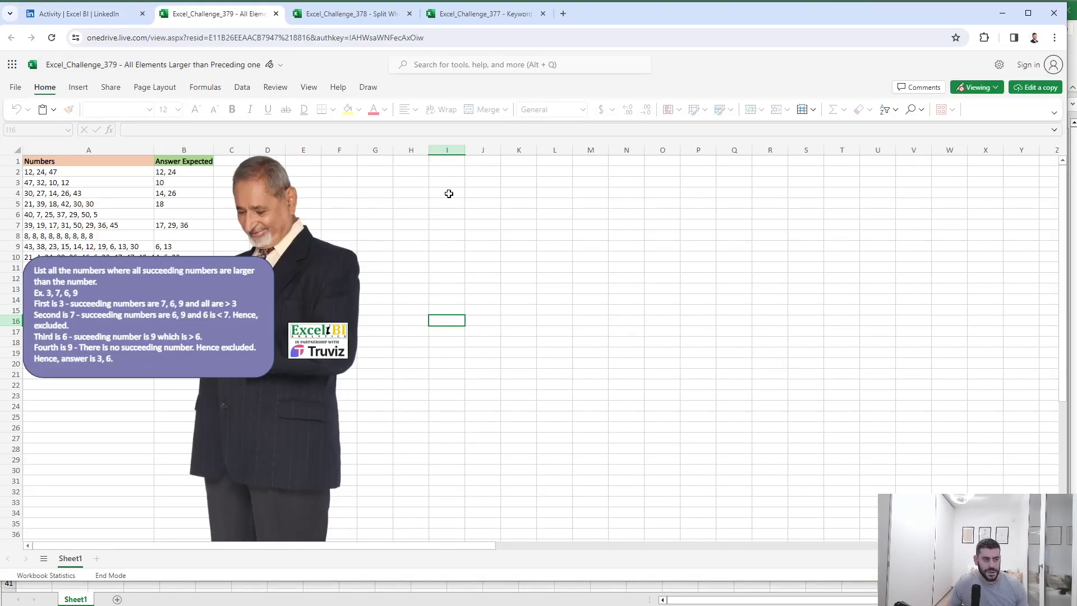
Step: Inspect the Numbers lists and the purple explanation box in the online workbook
{"action": "left_click", "coordinate": [182, 261]}
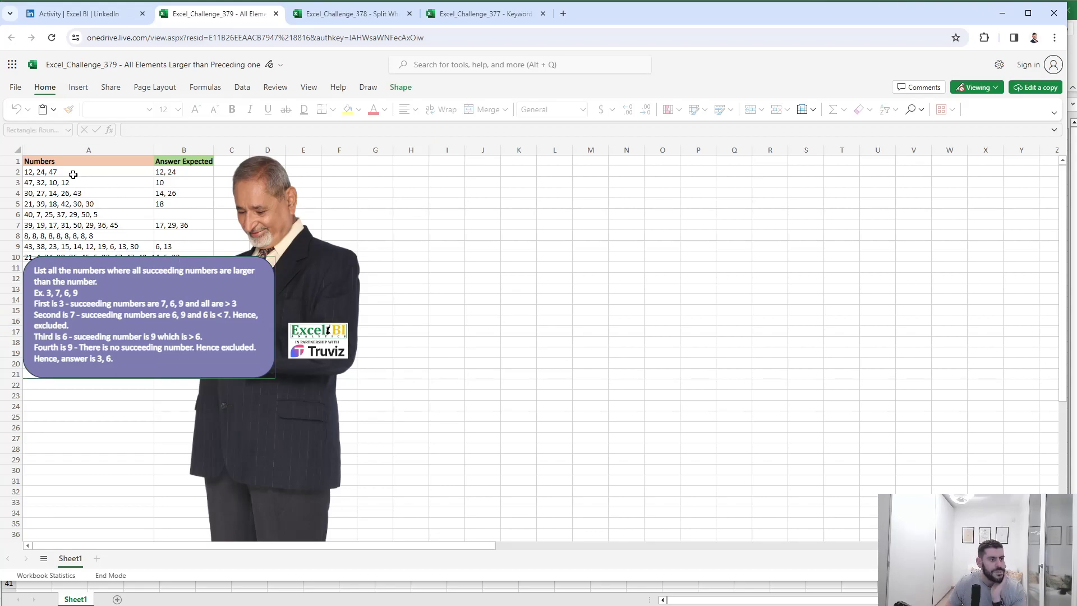
{"action": "left_click_drag", "start_coordinate": [74, 175], "coordinate": [72, 197]}
{"action": "left_click", "coordinate": [109, 212]}
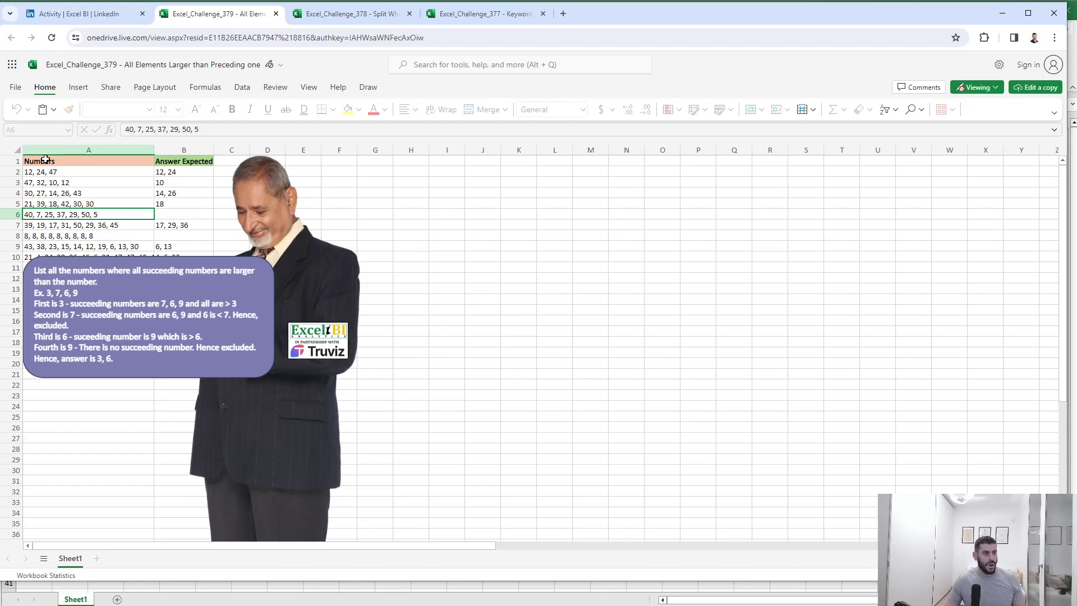
{"action": "left_click_drag", "start_coordinate": [39, 161], "coordinate": [132, 256]}
{"action": "left_click", "coordinate": [135, 260]}
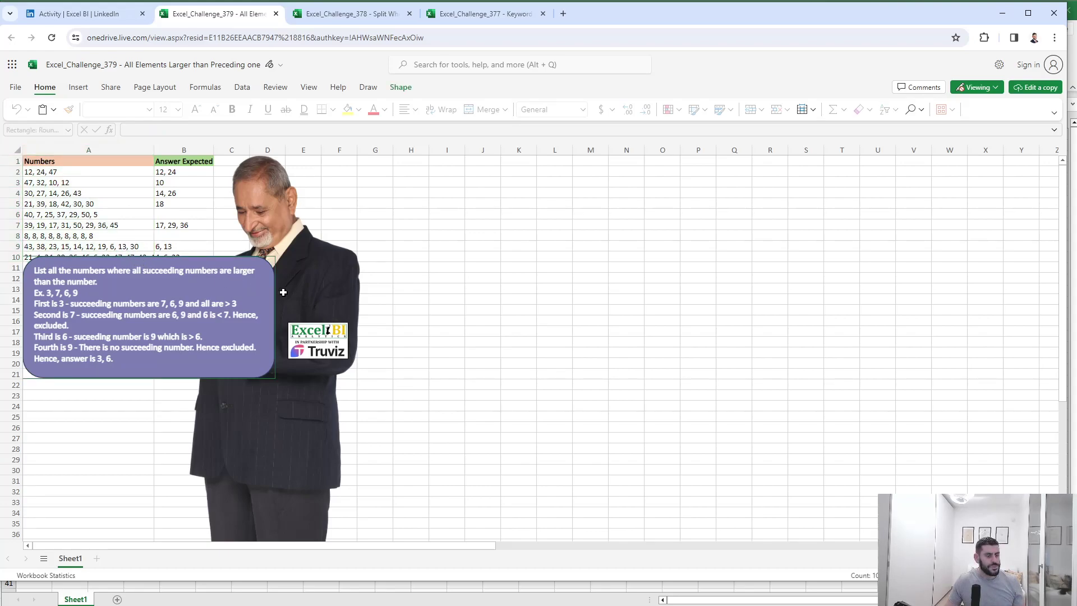
{"action": "left_click", "coordinate": [54, 168]}
Step: Copy the whole Numbers and Answer Expected table from A1, then switch to desktop Book1
{"action": "left_click", "coordinate": [55, 164]}
{"action": "key", "text": "ctrl+a"}
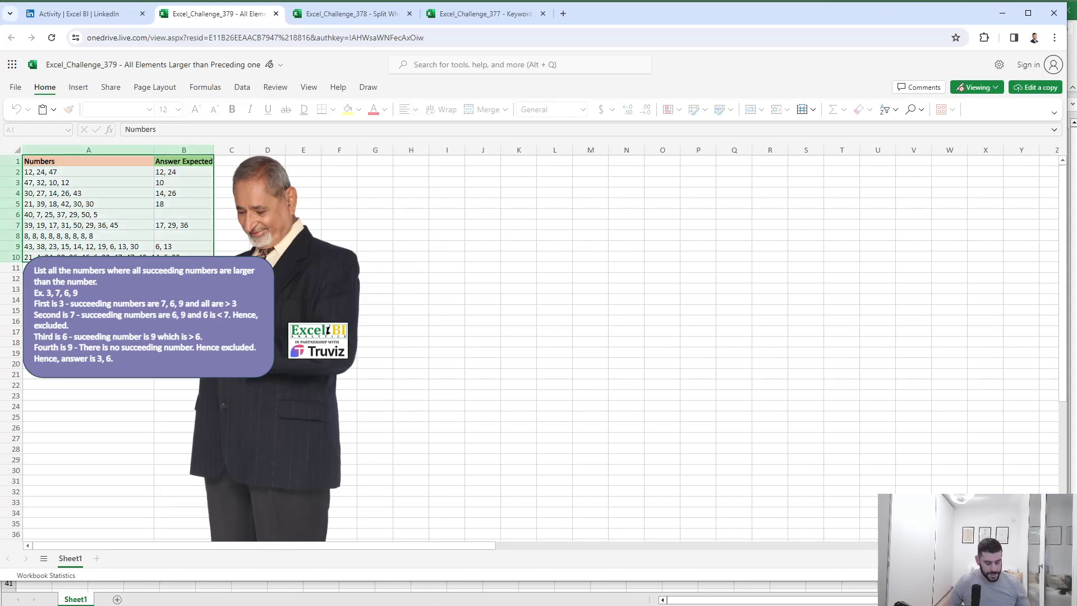
{"action": "key", "text": "ctrl+c"}
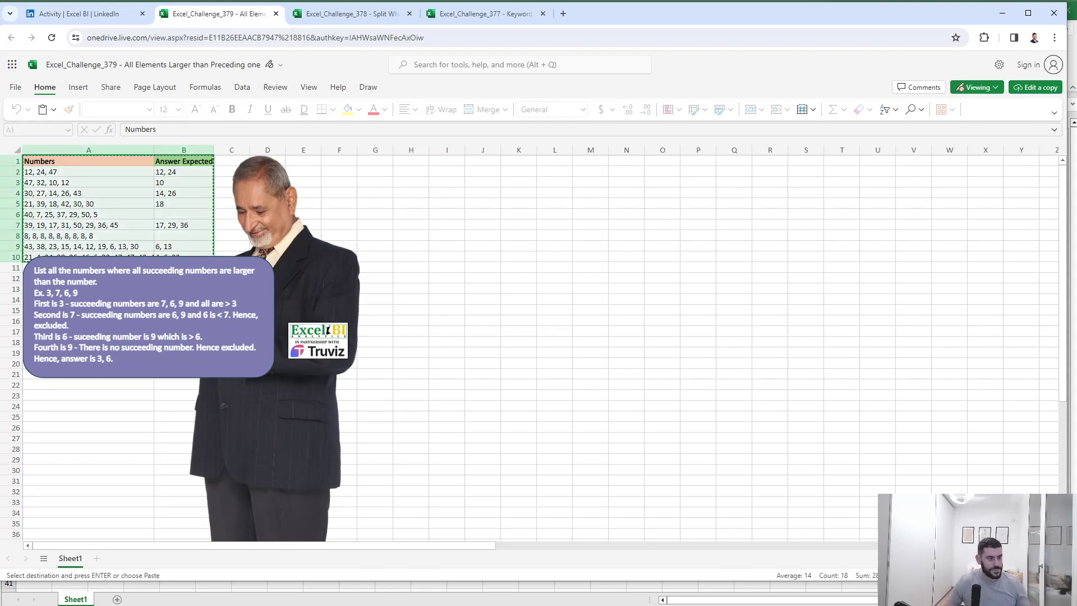
{"action": "left_click", "coordinate": [232, 599]}
Step: Paste the table into A1 and widen columns A and B to fit the lists
{"action": "key", "text": "ctrl+v"}
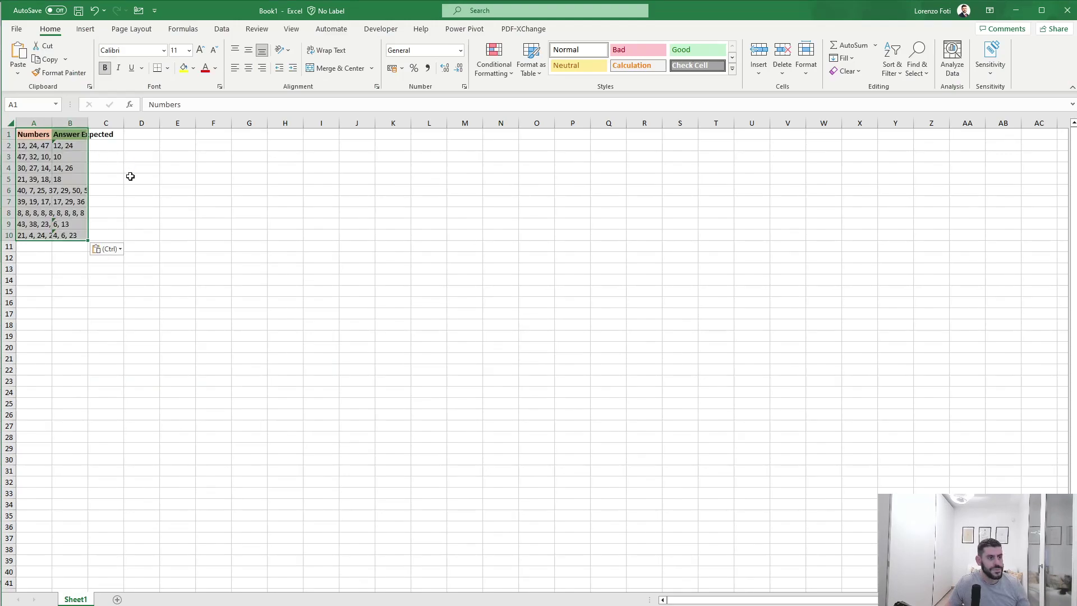
{"action": "left_click", "coordinate": [141, 179]}
{"action": "left_click_drag", "start_coordinate": [53, 124], "coordinate": [202, 124]}
Step: Enter =SEQUENCE(9) in C2 so row numbers 1–9 spill down column C
{"action": "left_click", "coordinate": [215, 140]}
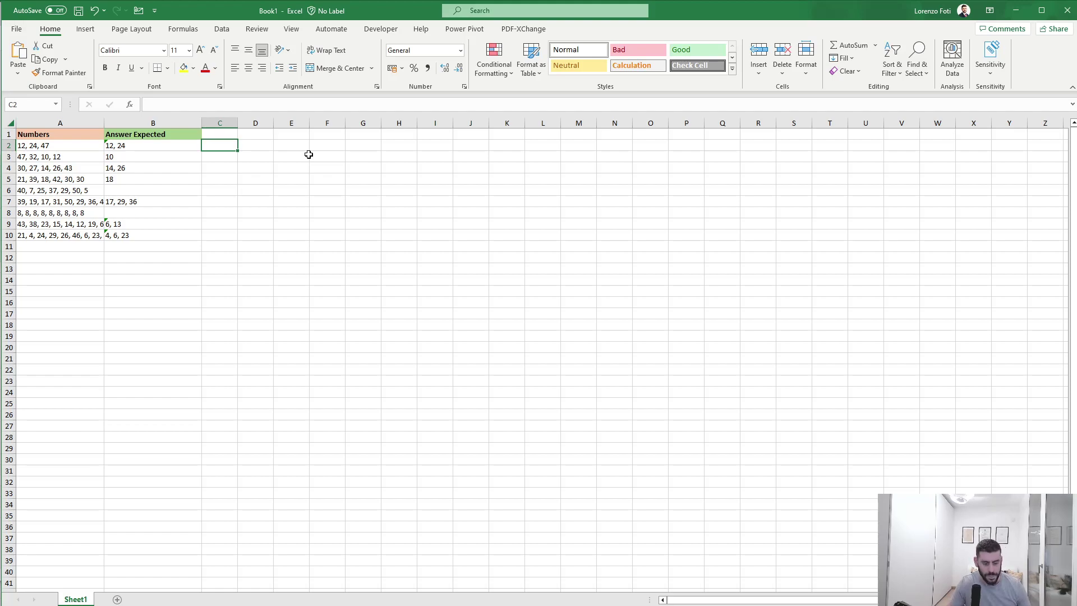
{"action": "type", "text": "+SEQUENCE("}
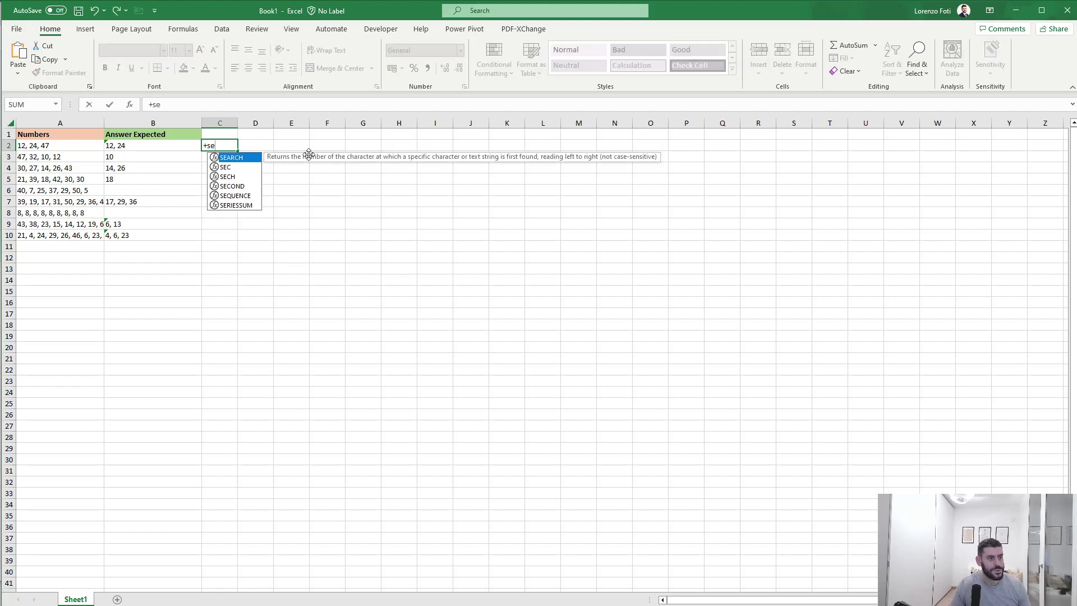
{"action": "type", "text": "9)"}
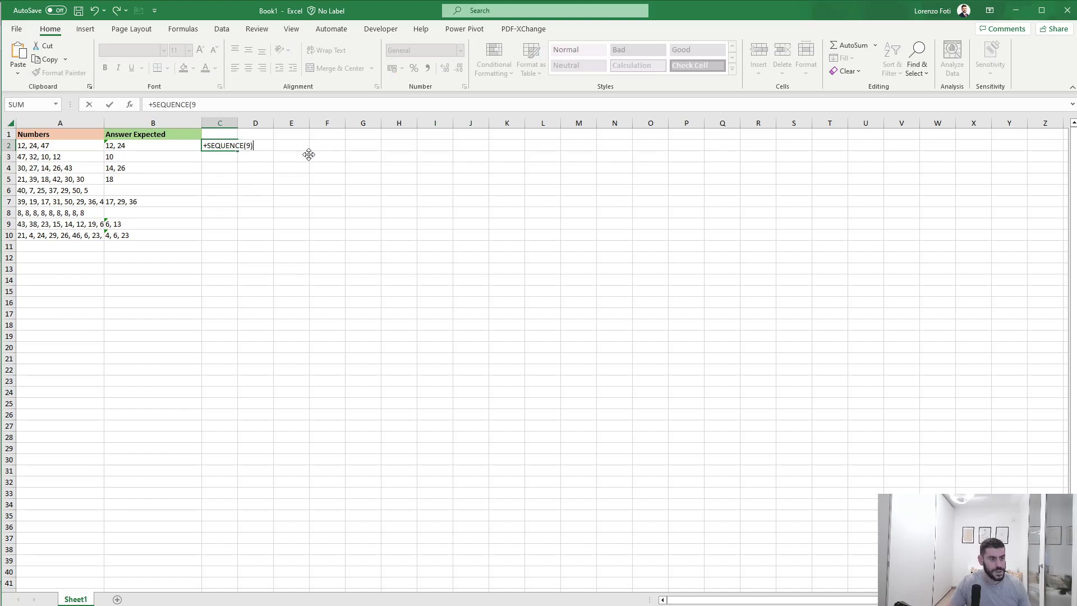
{"action": "key", "text": "Return"}
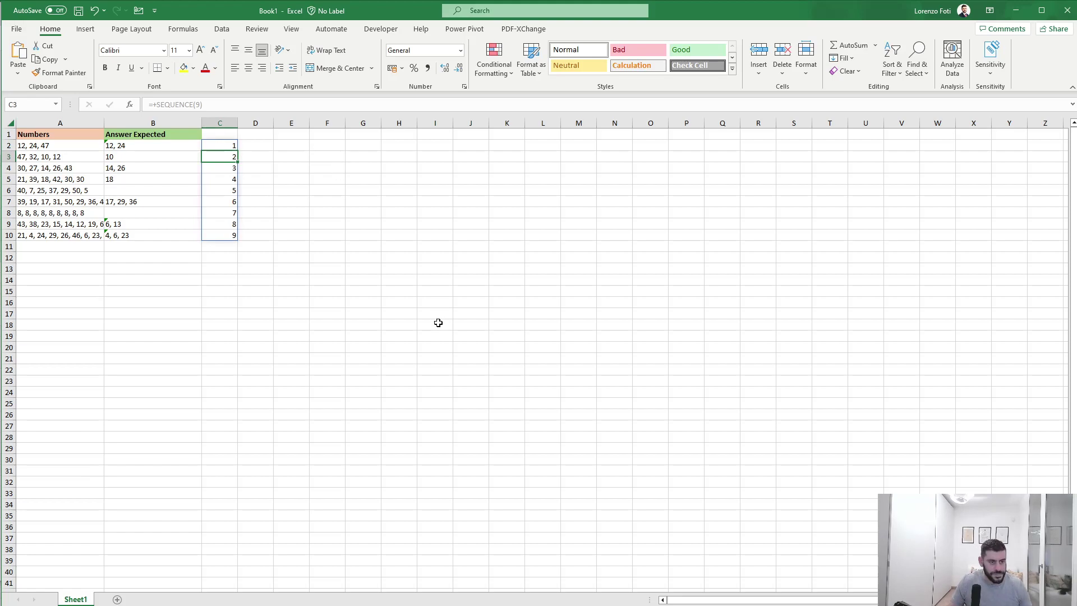
Step: Enter 1 in G13 as the test row number
{"action": "left_click", "coordinate": [353, 268]}
{"action": "type", "text": "1"}
{"action": "left_click", "coordinate": [430, 266]}
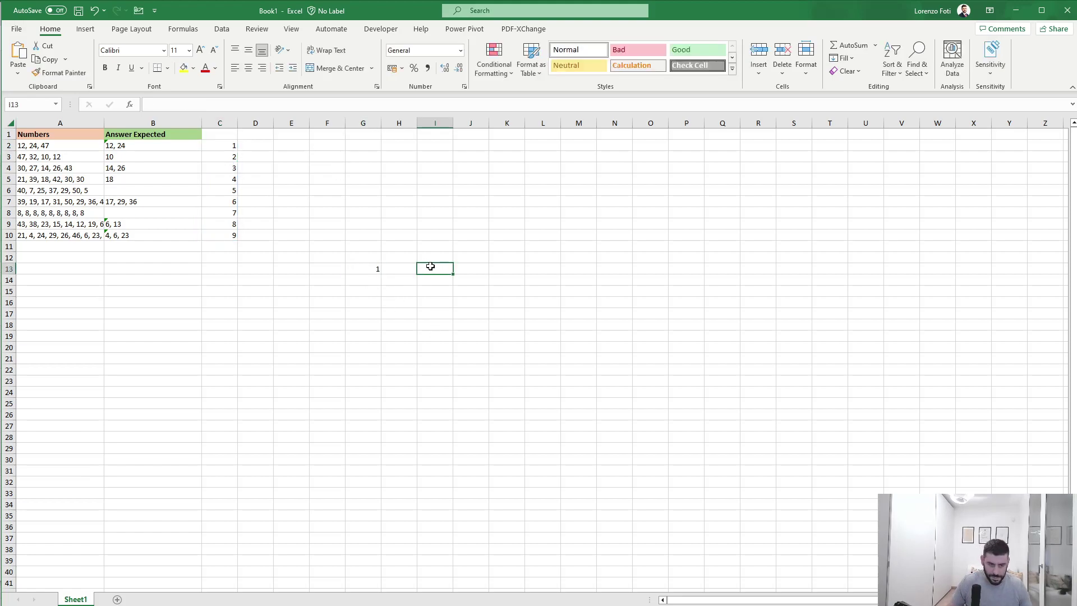
Step: Enter =XLOOKUP(G13;C2#;A2:A10) in I13 to fetch the list 12, 24, 47
{"action": "type", "text": "+xl"}
{"action": "key", "text": "Tab"}
{"action": "key", "text": "Left"}
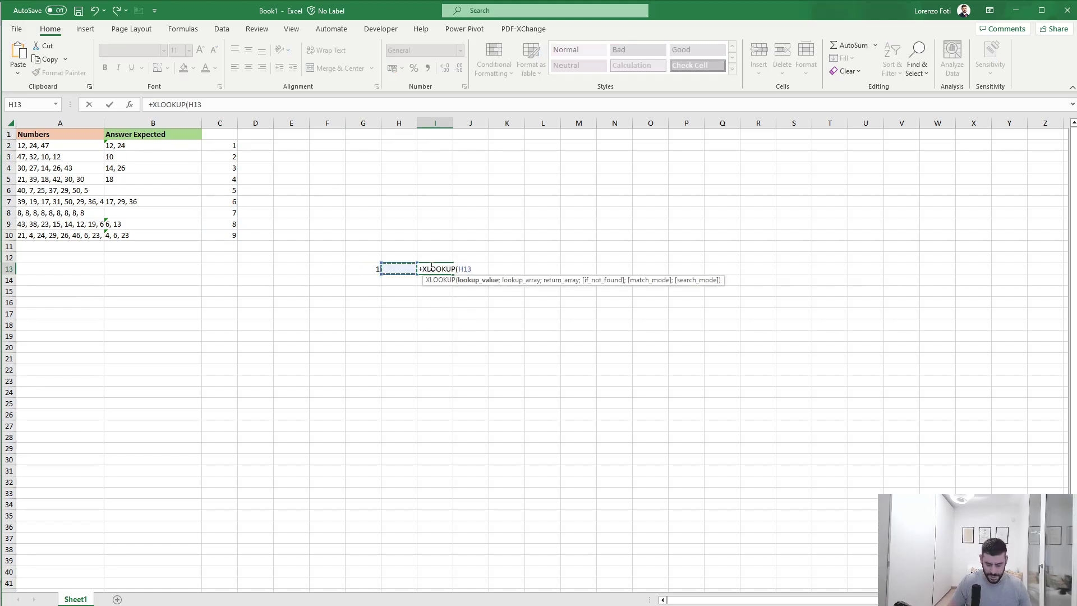
{"action": "key", "text": "Left"}
{"action": "type", "text": ";"}
{"action": "key", "text": "ctrl+Up"}
{"action": "key", "text": "ctrl+Left"}
{"action": "key", "text": "ctrl+Left"}
{"action": "key", "text": "Right"}
{"action": "key", "text": "Right"}
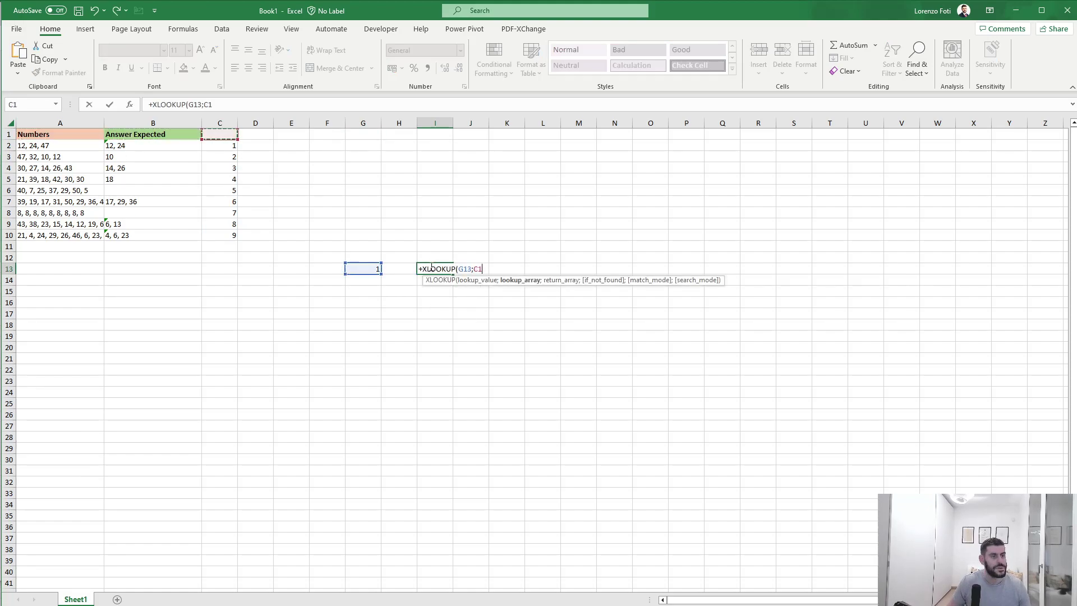
{"action": "key", "text": "Down"}
{"action": "key", "text": "ctrl+shift+Down"}
{"action": "type", "text": ";"}
{"action": "key", "text": "ctrl+Left"}
{"action": "key", "text": "ctrl+Left"}
{"action": "key", "text": "ctrl+Up"}
{"action": "key", "text": "ctrl+Up"}
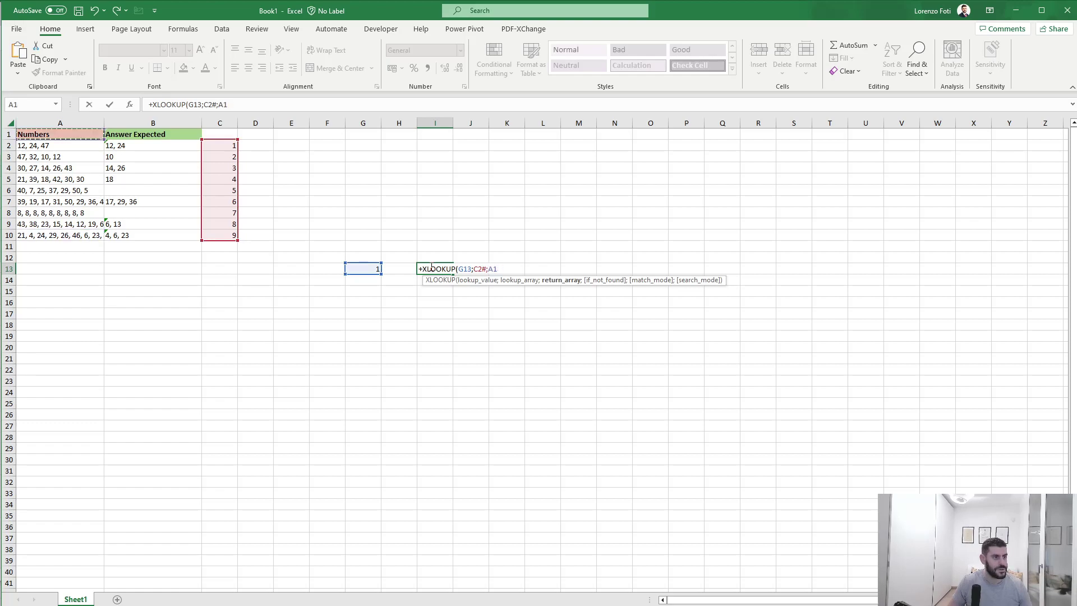
{"action": "key", "text": "Down"}
{"action": "key", "text": "ctrl+shift+Down"}
{"action": "type", "text": ")"}
{"action": "key", "text": "ctrl+Return"}
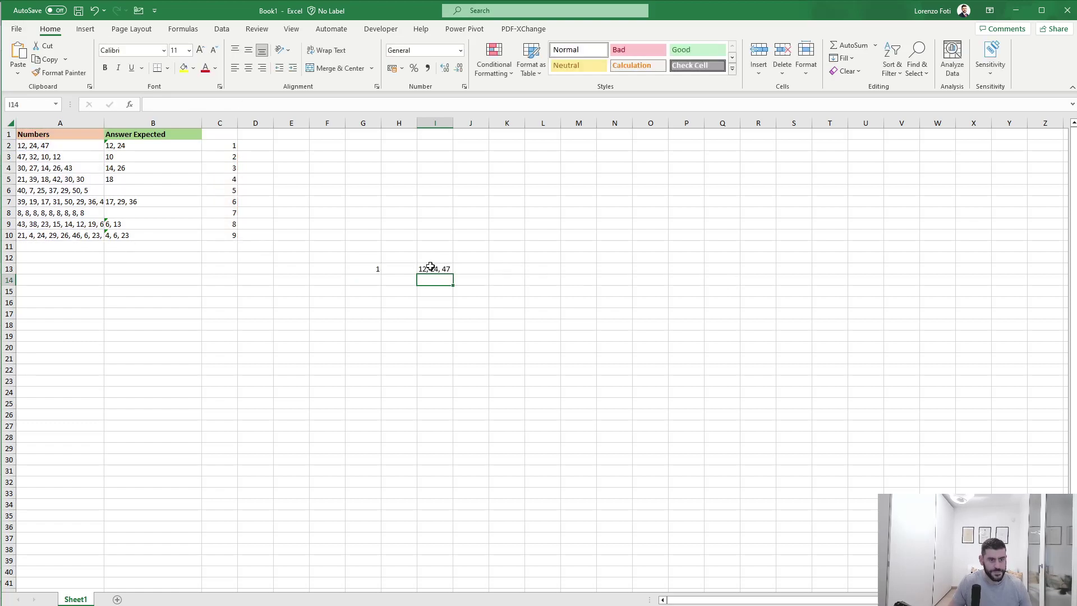
Step: Start a TEXTSPLIT formula in I16 that splits I13 on commas
{"action": "left_click", "coordinate": [434, 302]}
{"action": "type", "text": "+textsp"}
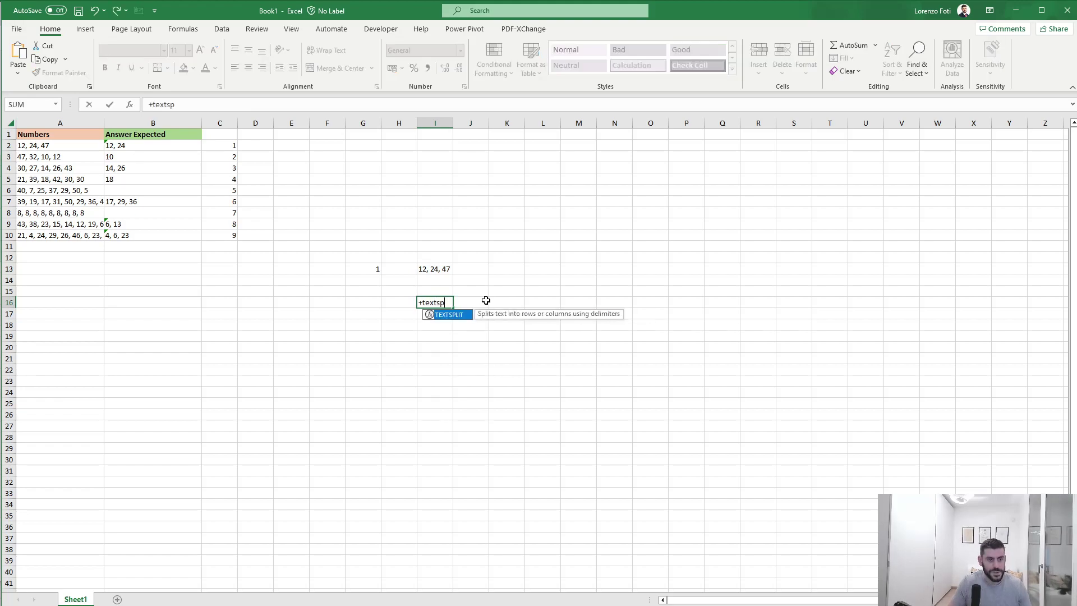
{"action": "key", "text": "Tab"}
{"action": "key", "text": "Up"}
{"action": "key", "text": "Up"}
{"action": "key", "text": "Up"}
{"action": "type", "text": ";\""}
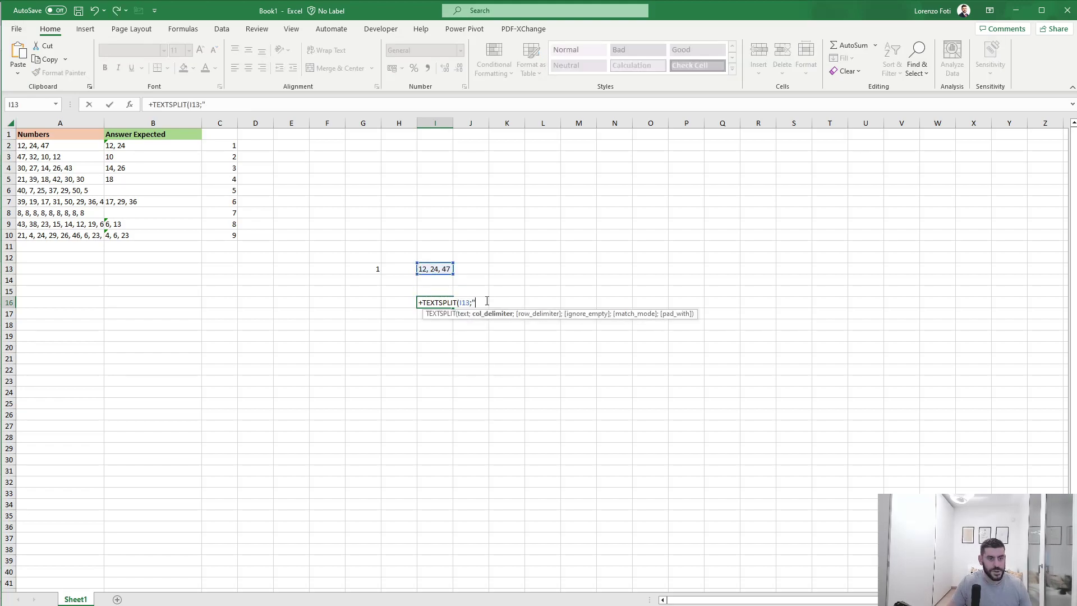
{"action": "type", "text": ",\")"}
{"action": "key", "text": "Return"}
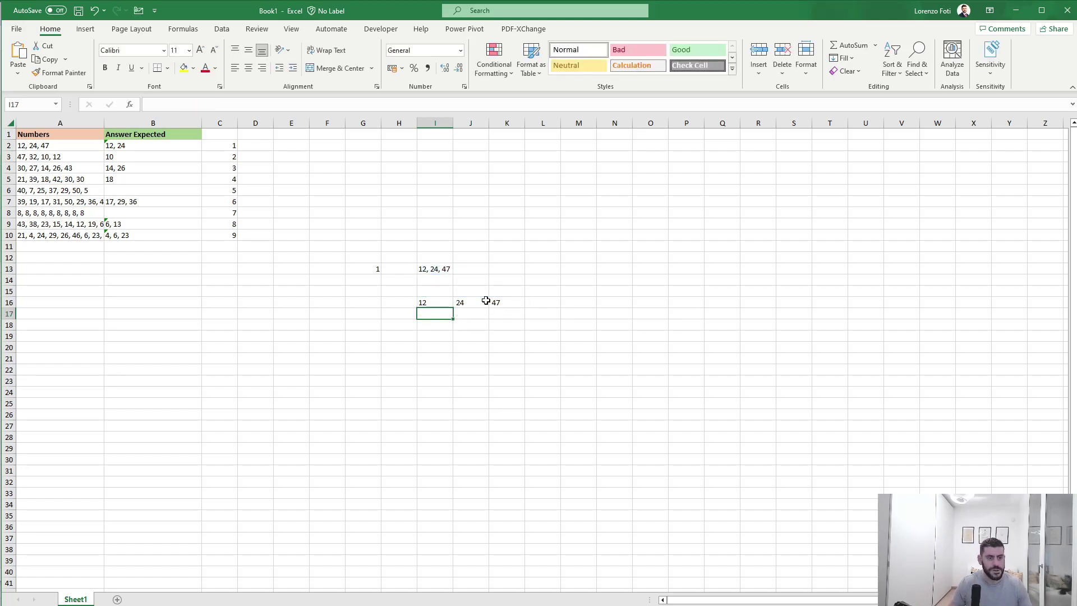
Step: Revise I16 to =--TEXTSPLIT(I13;;", ") so numbers 12, 24, 47 spill down I16:I18
{"action": "key", "text": "Up"}
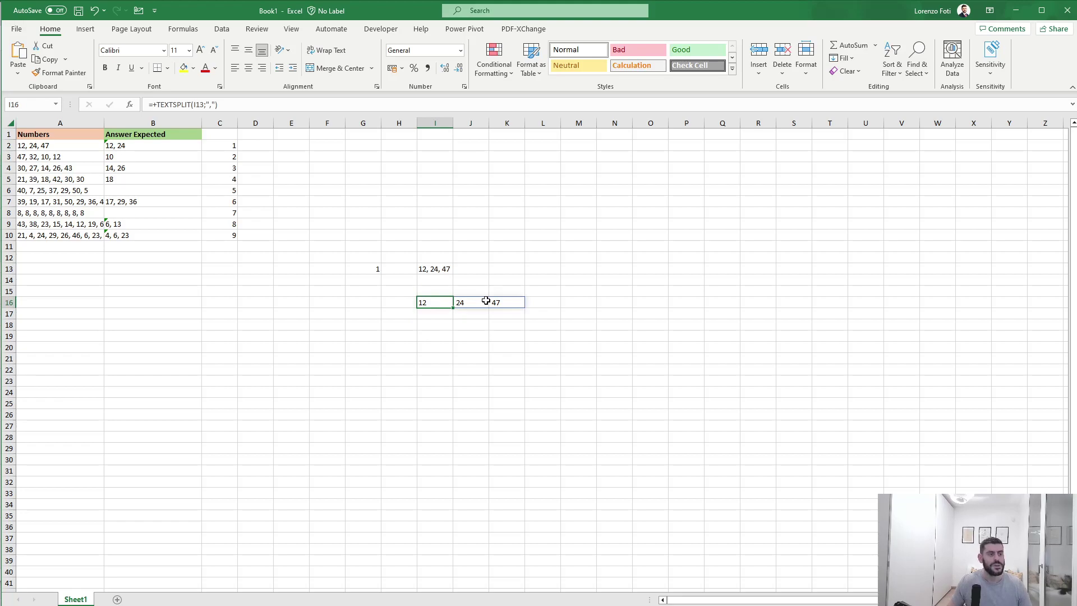
{"action": "left_click", "coordinate": [206, 105]}
{"action": "type", "text": ";"}
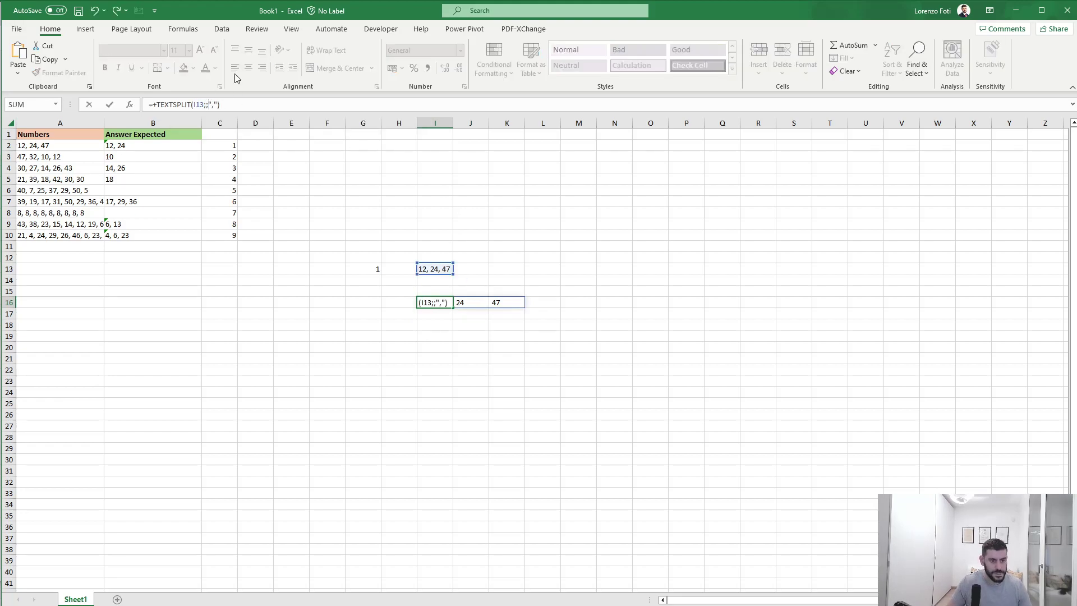
{"action": "key", "text": "Tab"}
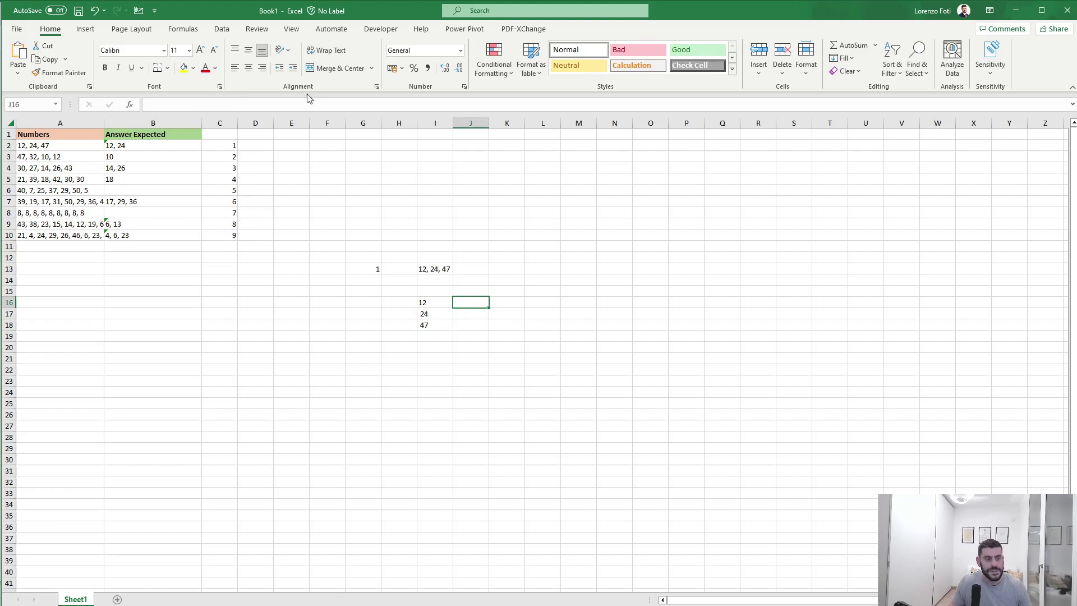
{"action": "left_click", "coordinate": [431, 301]}
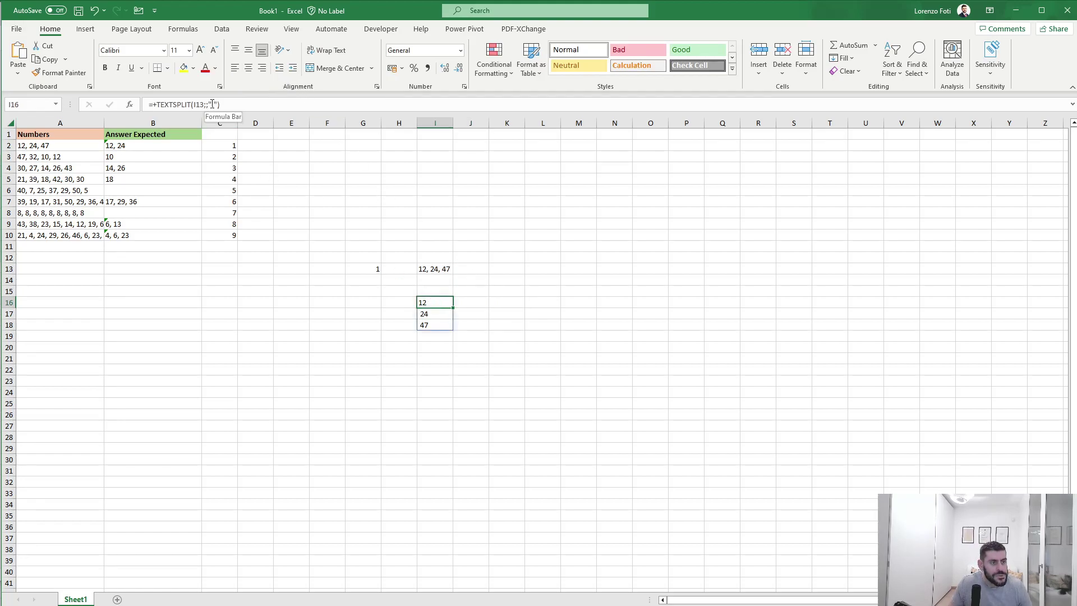
{"action": "left_click", "coordinate": [212, 104]}
{"action": "type", "text": ","}
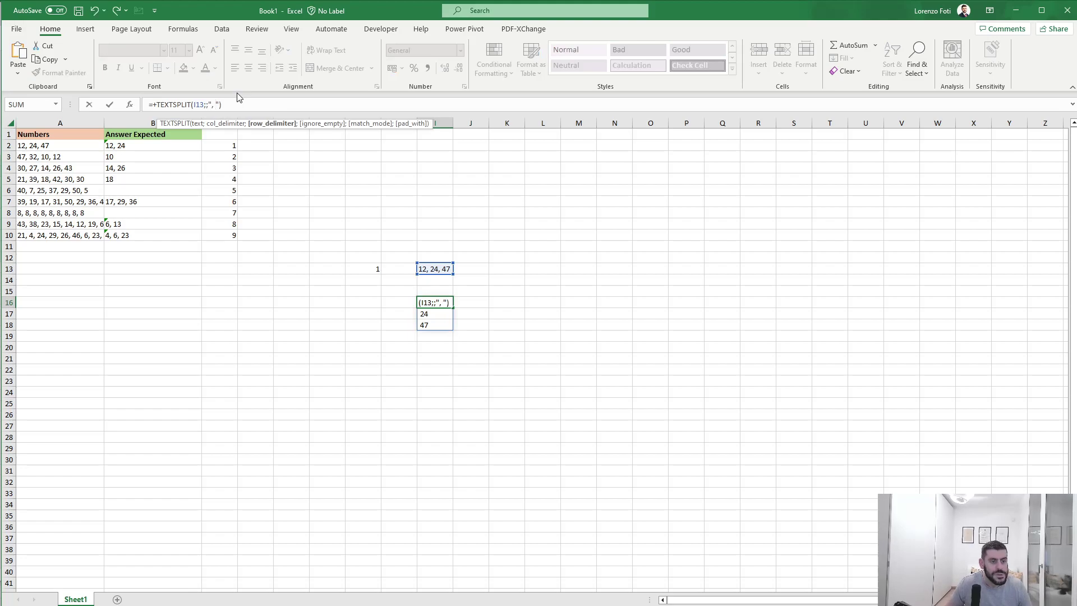
{"action": "key", "text": "ctrl+Return"}
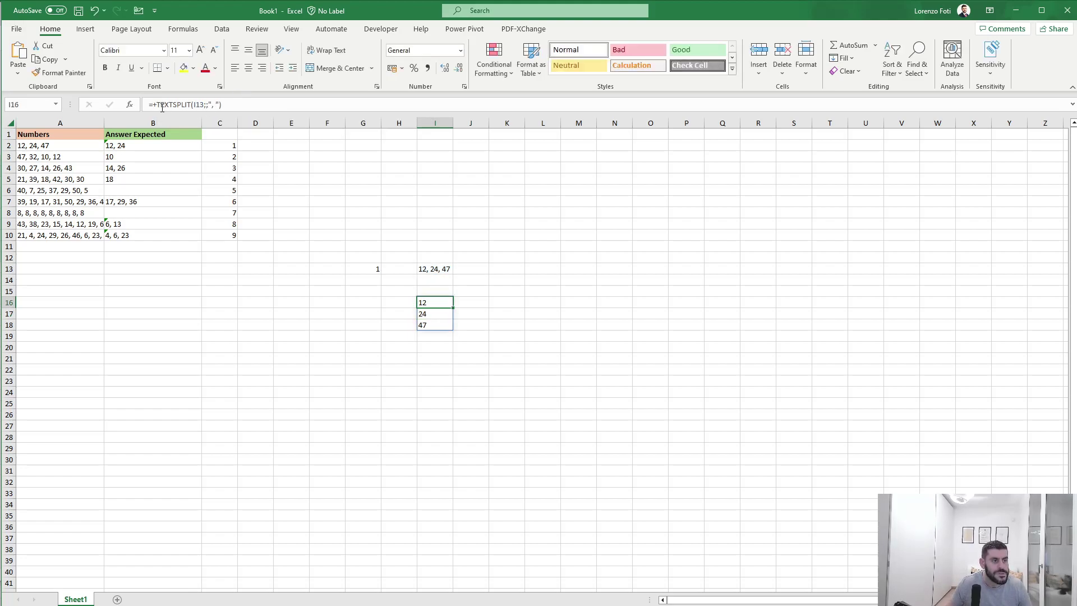
{"action": "left_click", "coordinate": [162, 105]}
{"action": "type", "text": "--"}
{"action": "key", "text": "ctrl+Return"}
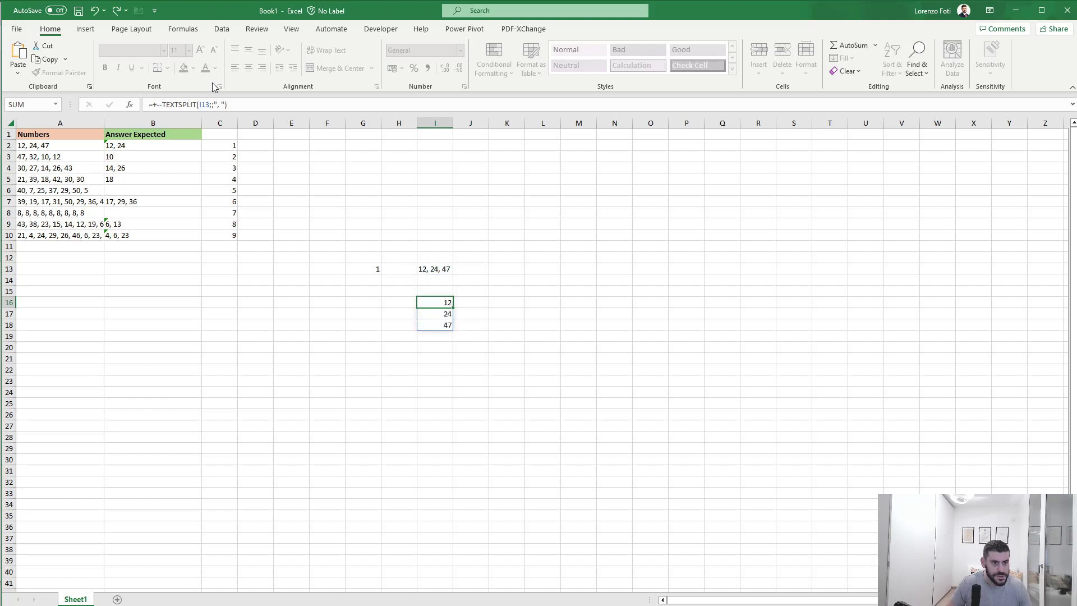
{"action": "key", "text": "Right"}
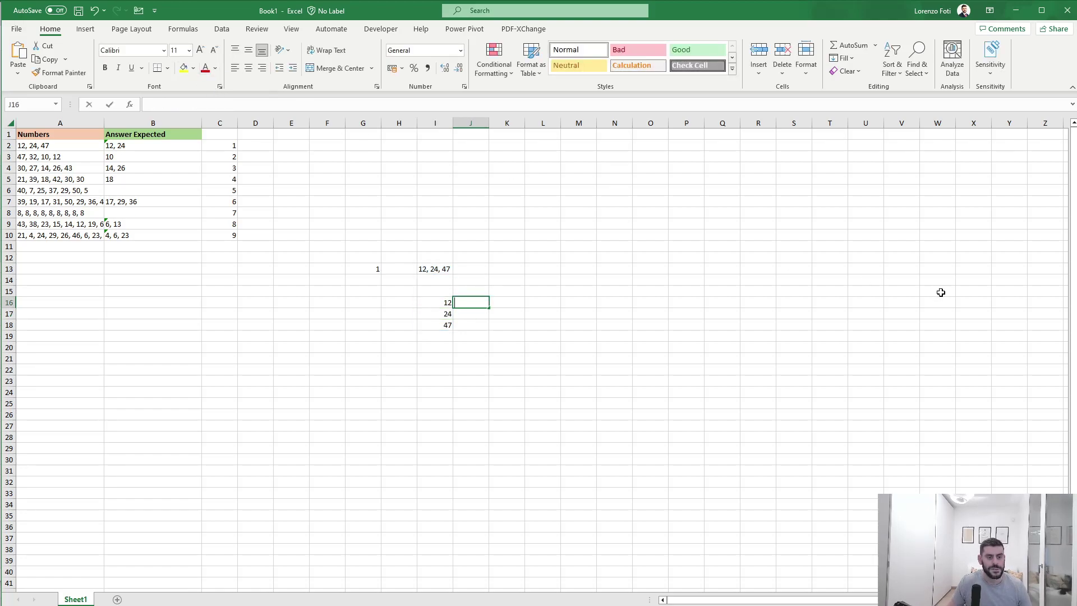
{"action": "type", "text": "+"}
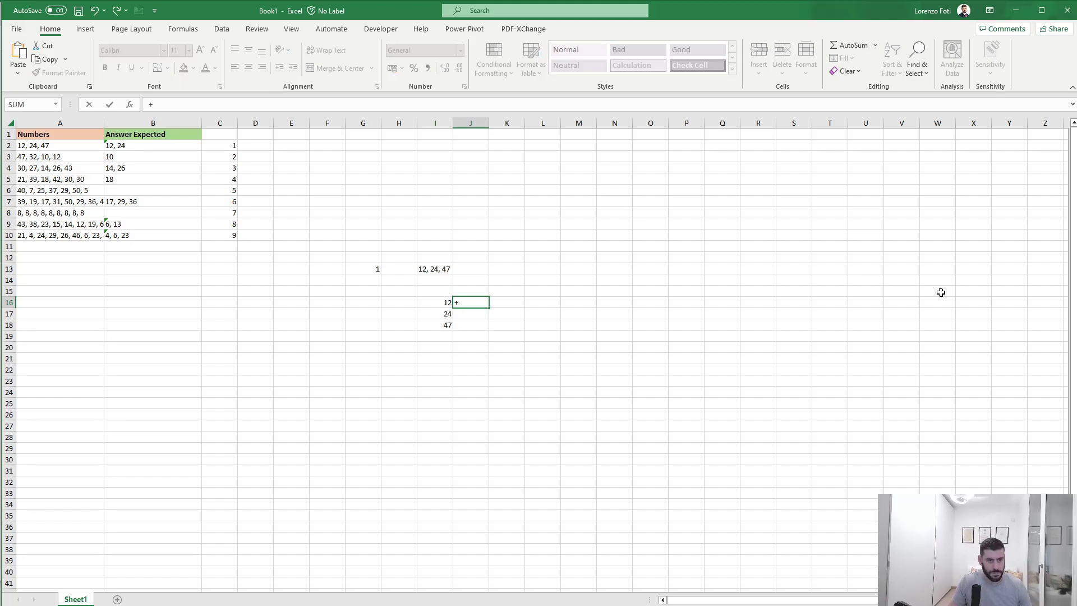
{"action": "type", "text": "if"}
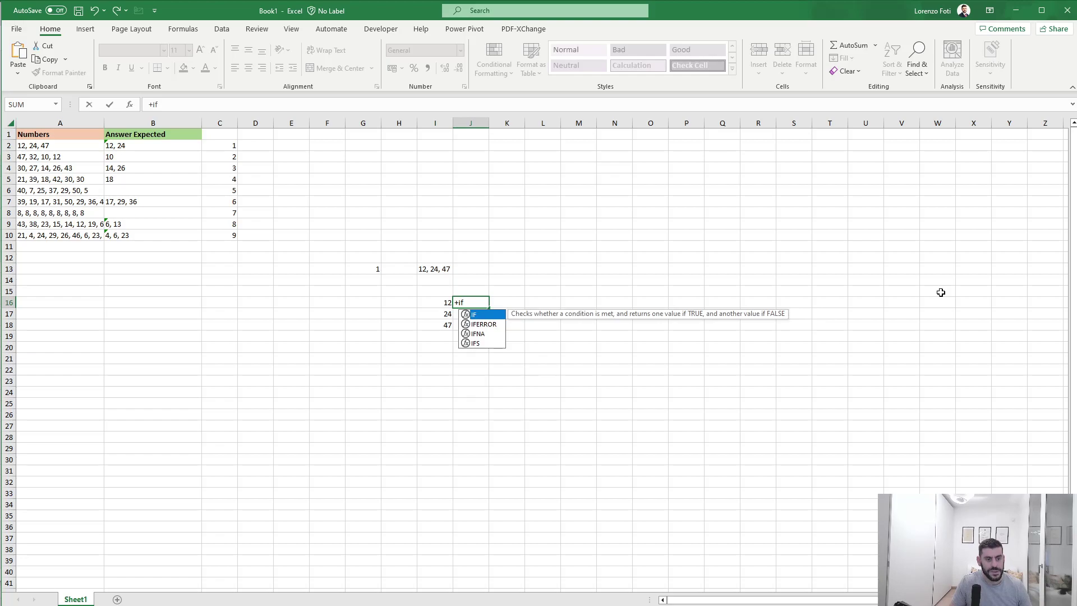
{"action": "type", "text": "("}
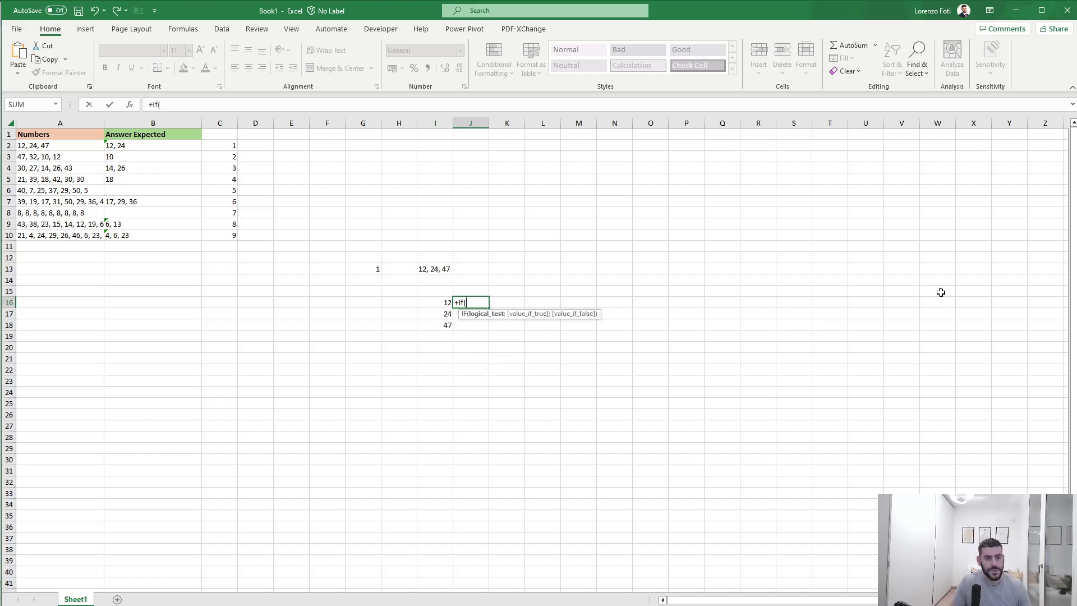
{"action": "type", "text": "and("}
Step: Complete J16 as =IF(AND(I16<I17:I18);1;0)
{"action": "key", "text": "Left"}
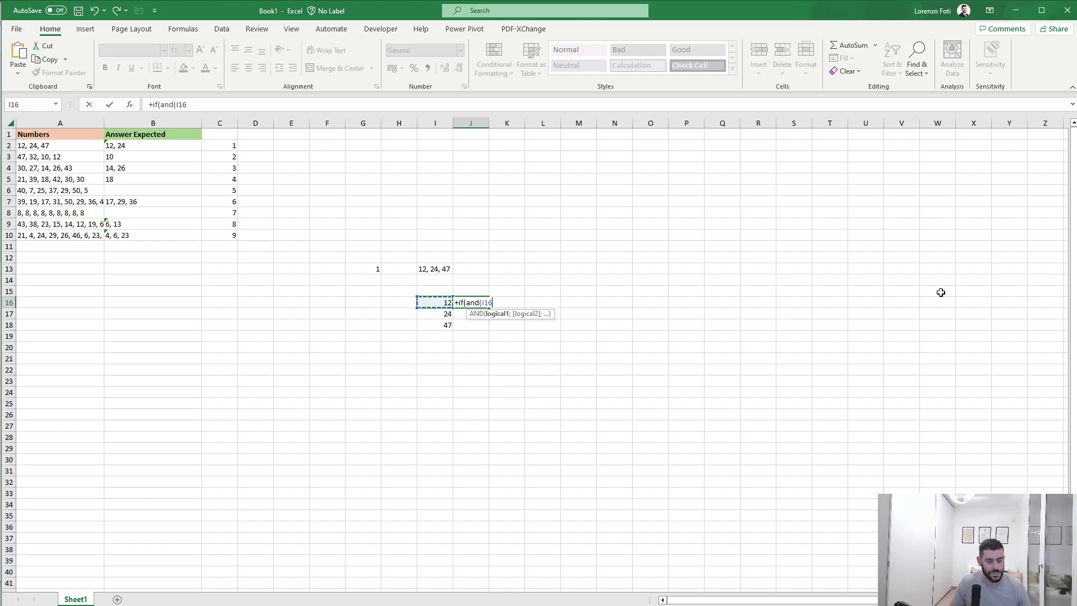
{"action": "type", "text": "<"}
{"action": "key", "text": "Left"}
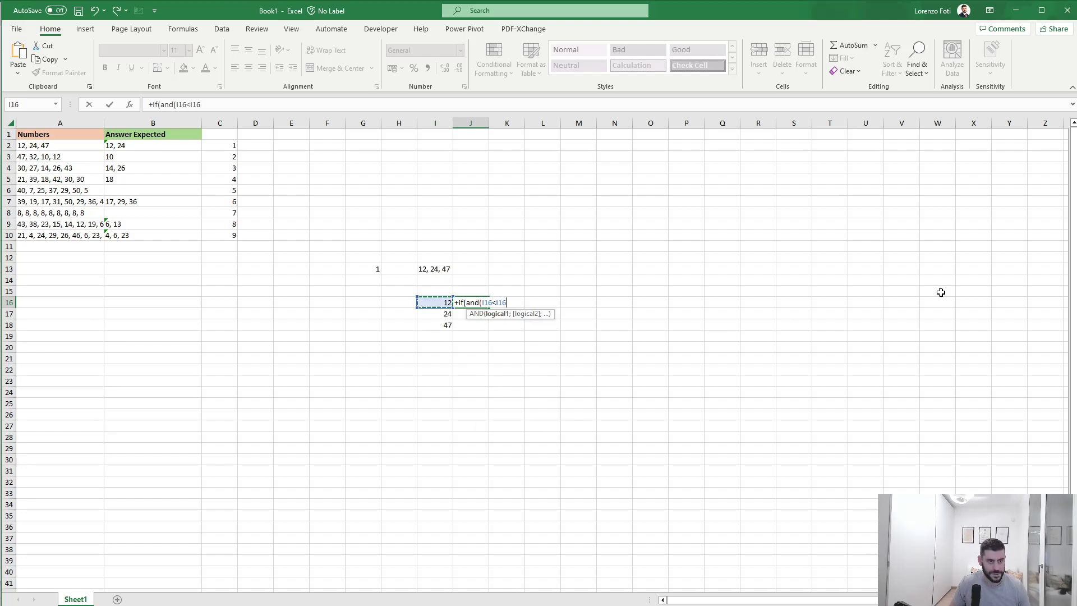
{"action": "key", "text": "Down"}
{"action": "key", "text": "shift+Down"}
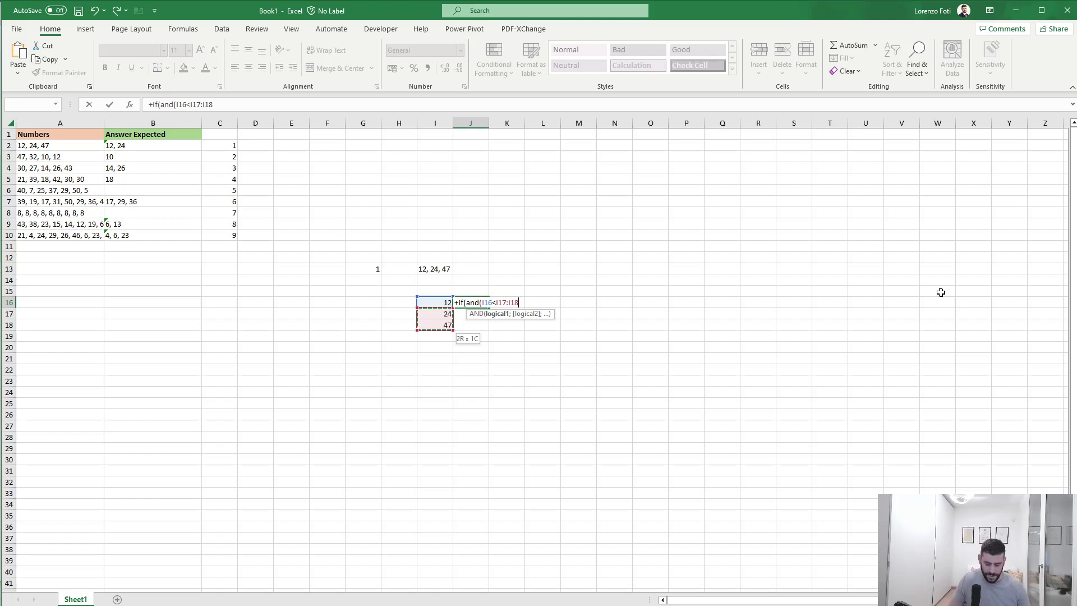
{"action": "type", "text": ";1;0)"}
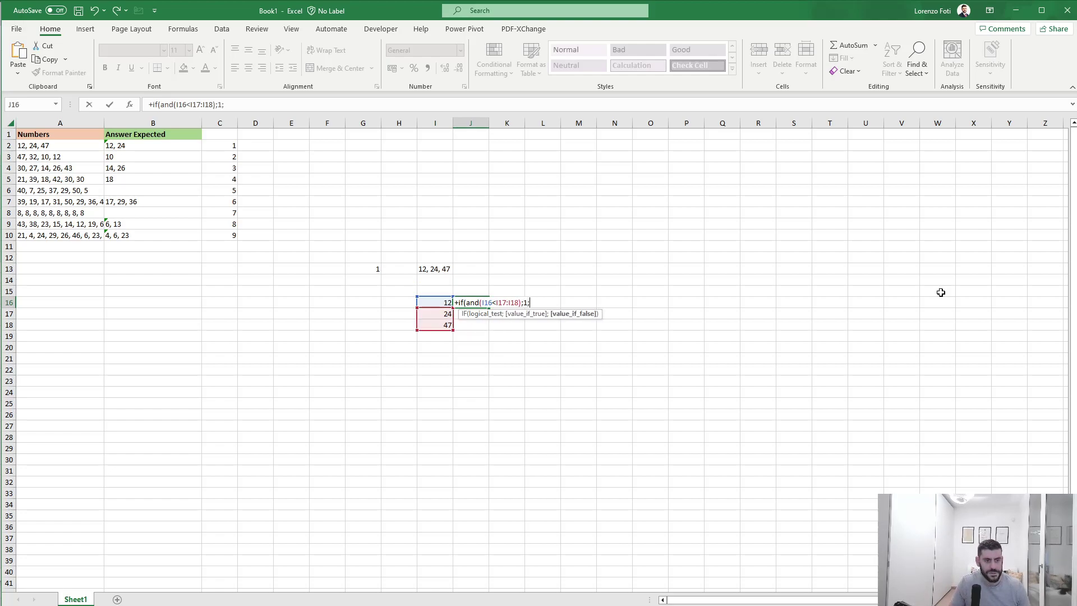
{"action": "key", "text": "Return"}
Step: Fill the test formula down to J18 and check the ranges used in J17 and J18
{"action": "key", "text": "ctrl+d"}
{"action": "key", "text": "Down"}
{"action": "key", "text": "ctrl+d"}
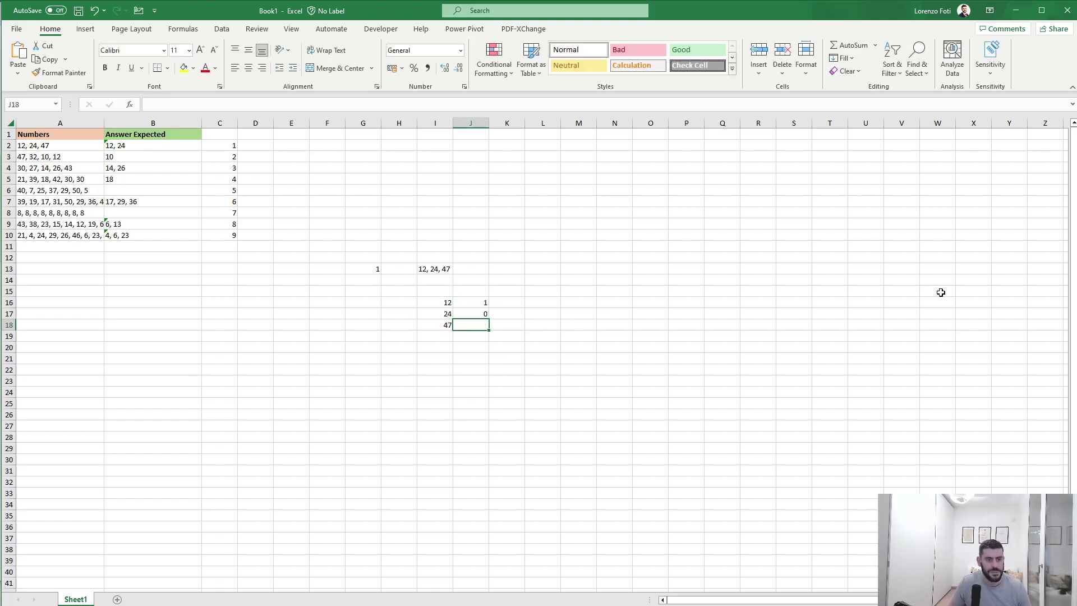
{"action": "key", "text": "F2"}
{"action": "key", "text": "Escape"}
{"action": "key", "text": "Up"}
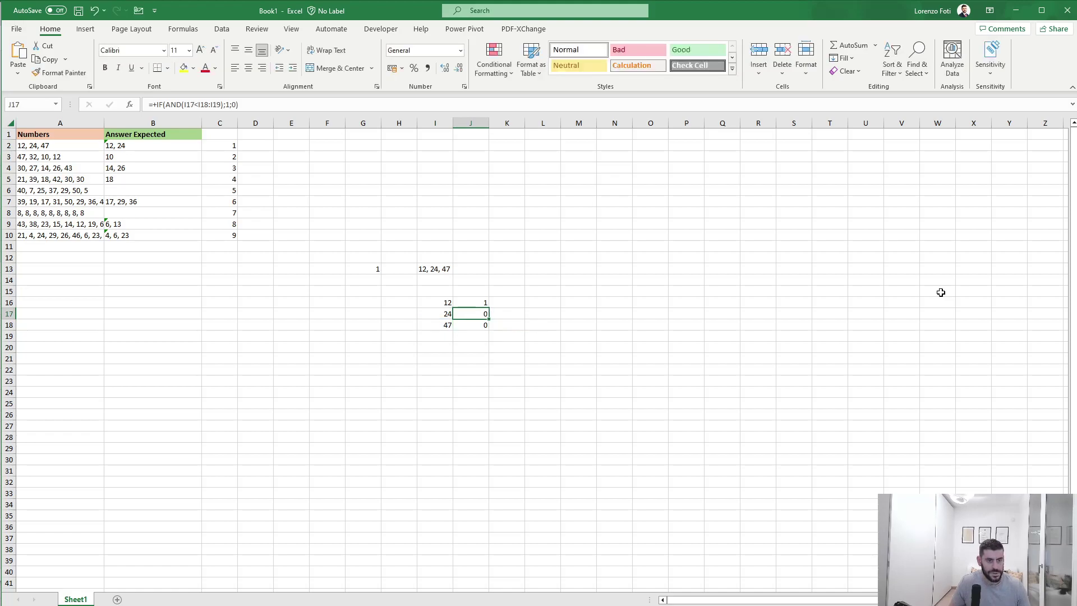
{"action": "key", "text": "F2"}
{"action": "key", "text": "Escape"}
{"action": "key", "text": "F2"}
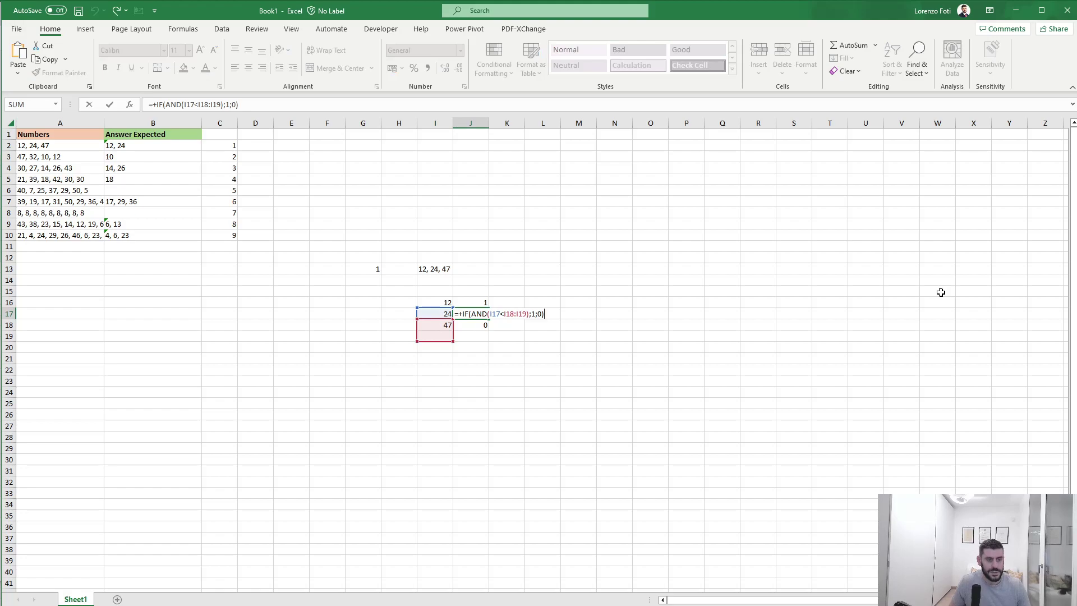
{"action": "key", "text": "Escape"}
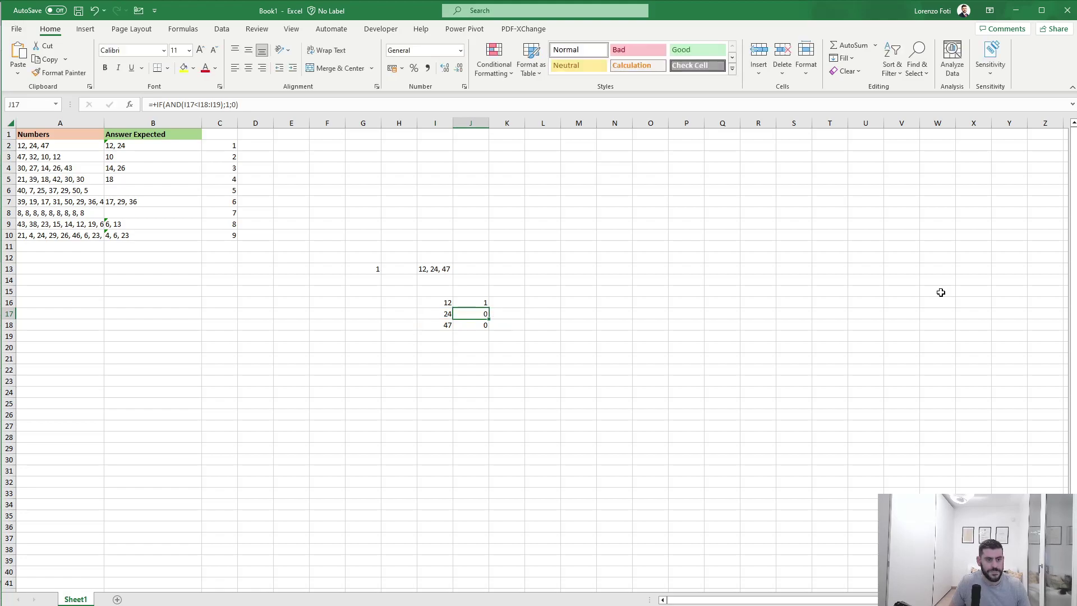
{"action": "key", "text": "F2"}
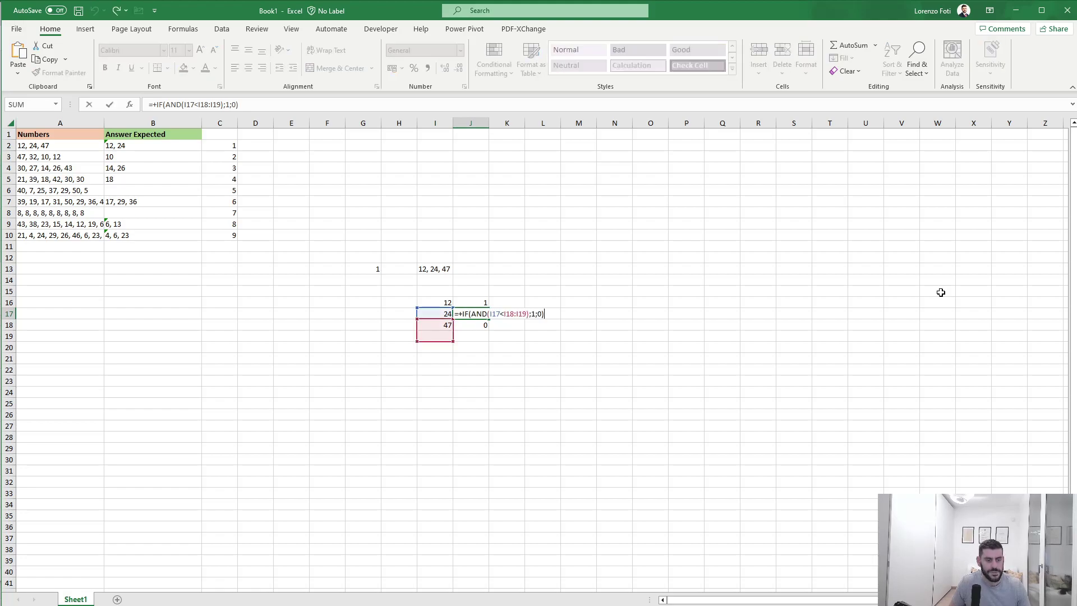
{"action": "key", "text": "Escape"}
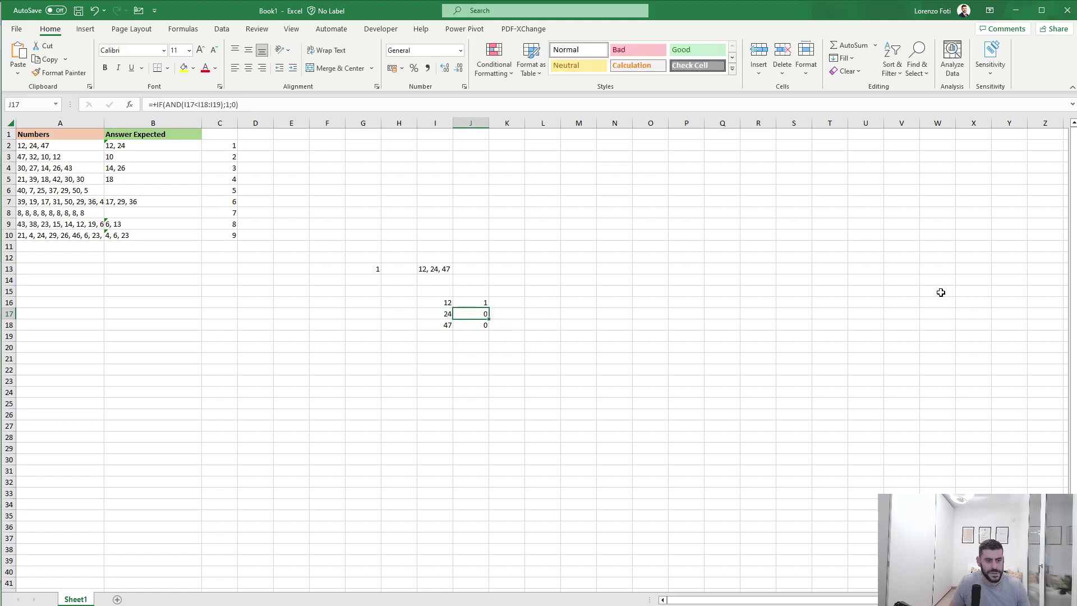
{"action": "key", "text": "Up"}
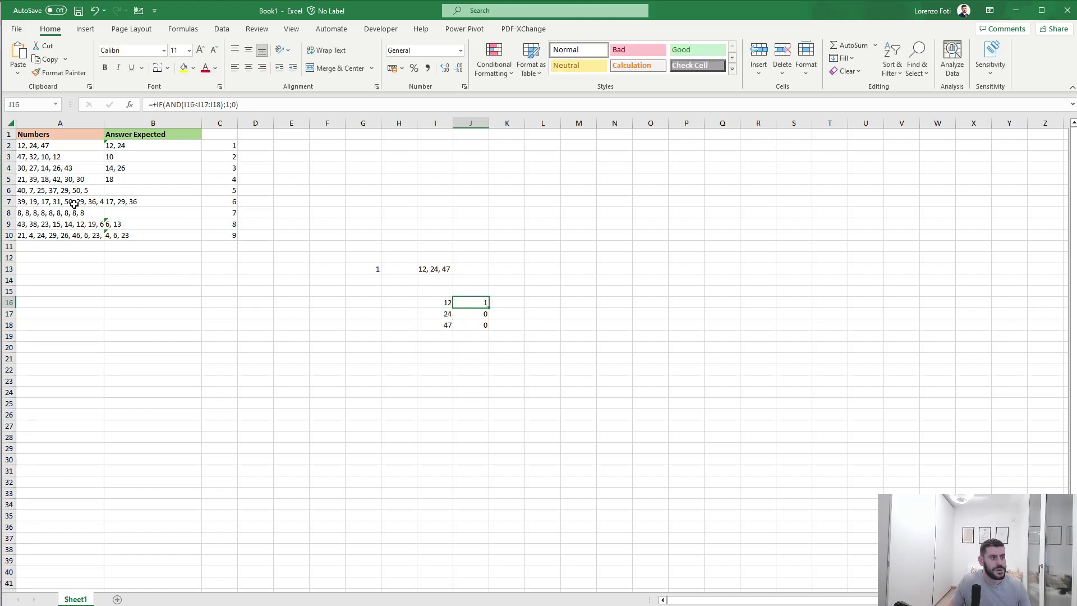
Step: Widen column A to show full lists and begin =LEN(A10) in E10
{"action": "left_click_drag", "start_coordinate": [103, 123], "coordinate": [171, 126]}
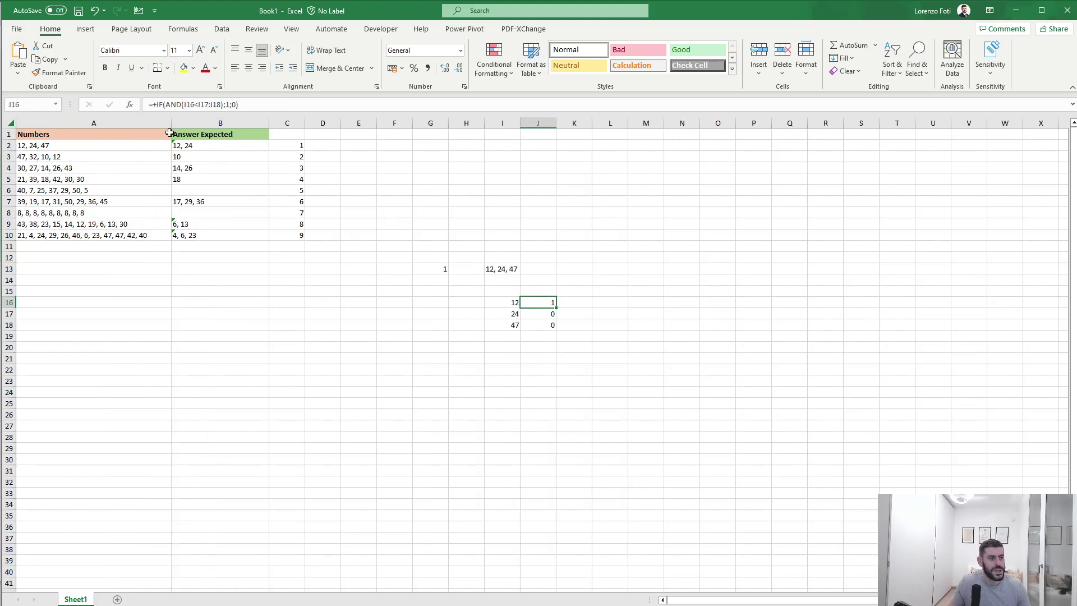
{"action": "left_click", "coordinate": [352, 232]}
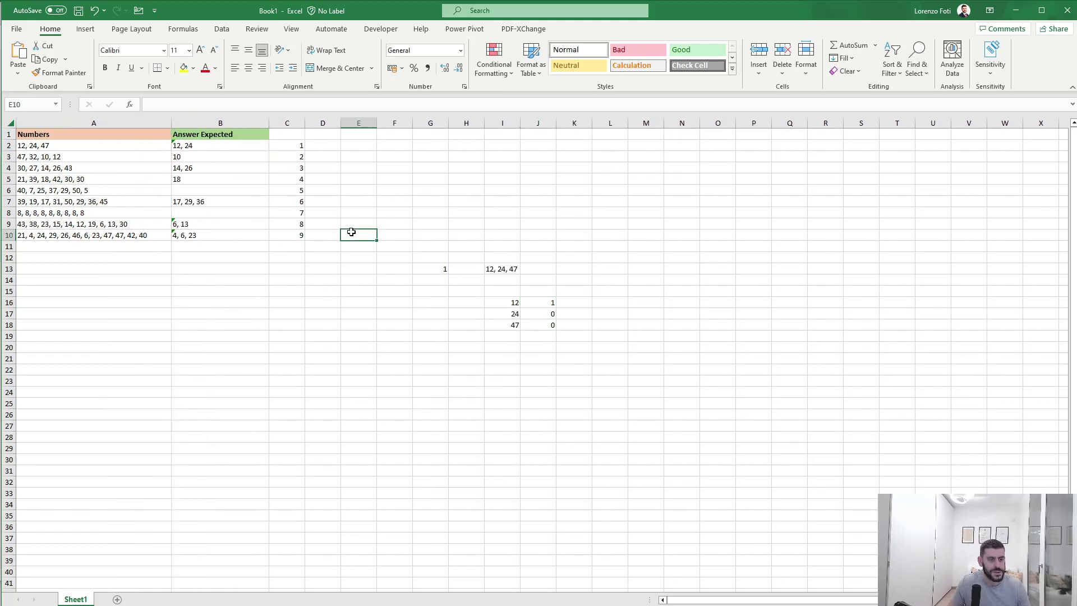
{"action": "type", "text": "+len("}
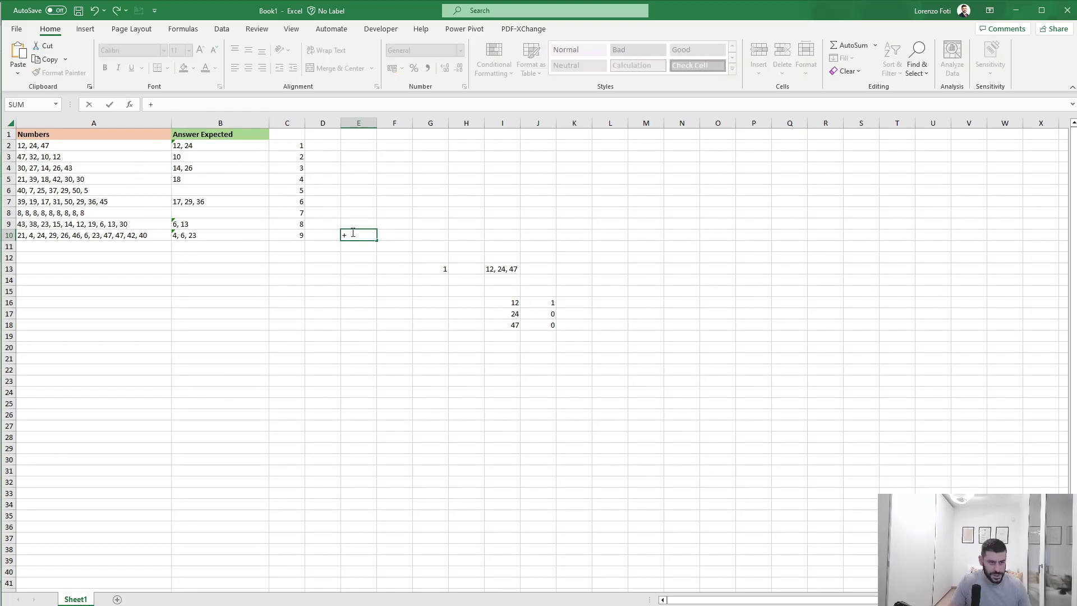
{"action": "key", "text": "Left"}
{"action": "key", "text": "Left"}
{"action": "key", "text": "Left"}
{"action": "key", "text": "Left"}
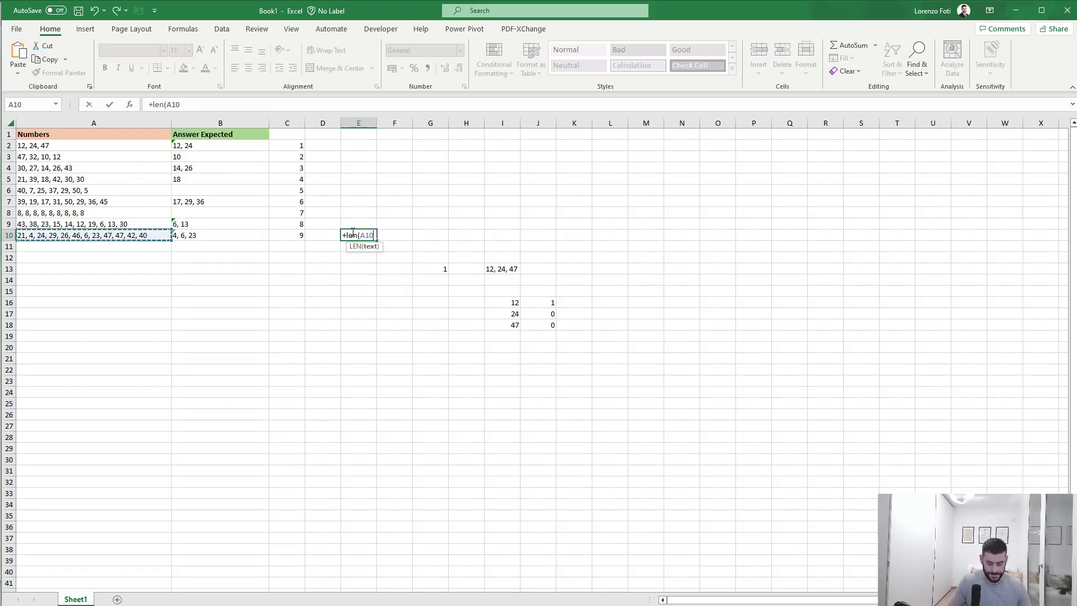
Step: Complete E10 as =LEN(A10)-LEN(SUBSTITUTE(A10;",";"")), accepting Excel's correction, returning 11
{"action": "type", "text": ")-òe"}
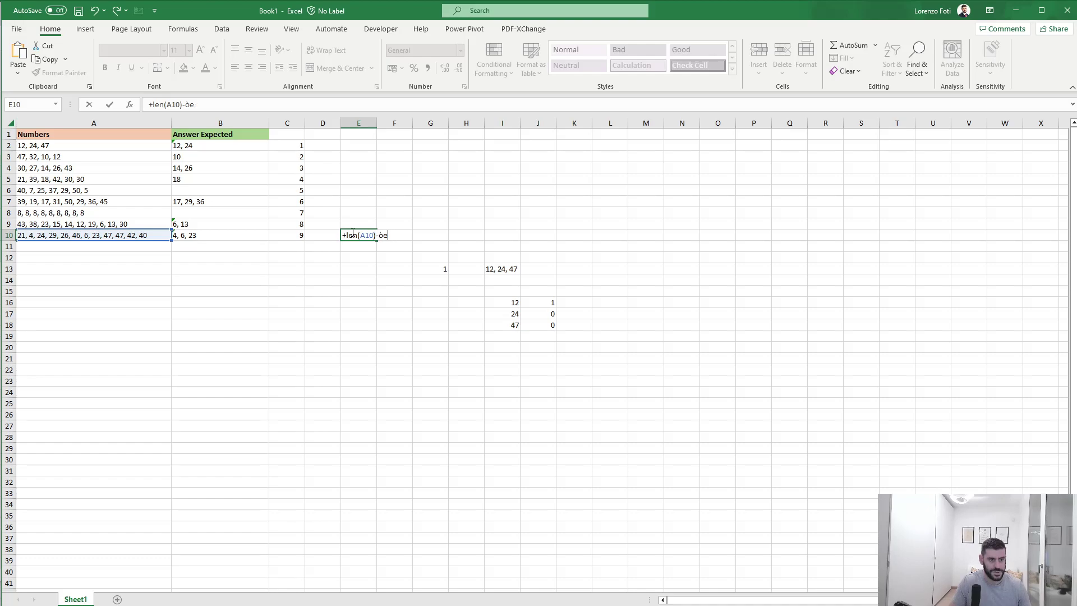
{"action": "key", "text": "BackSpace"}
{"action": "key", "text": "BackSpace"}
{"action": "type", "text": "len(subs"}
{"action": "key", "text": "Tab"}
{"action": "key", "text": "Left"}
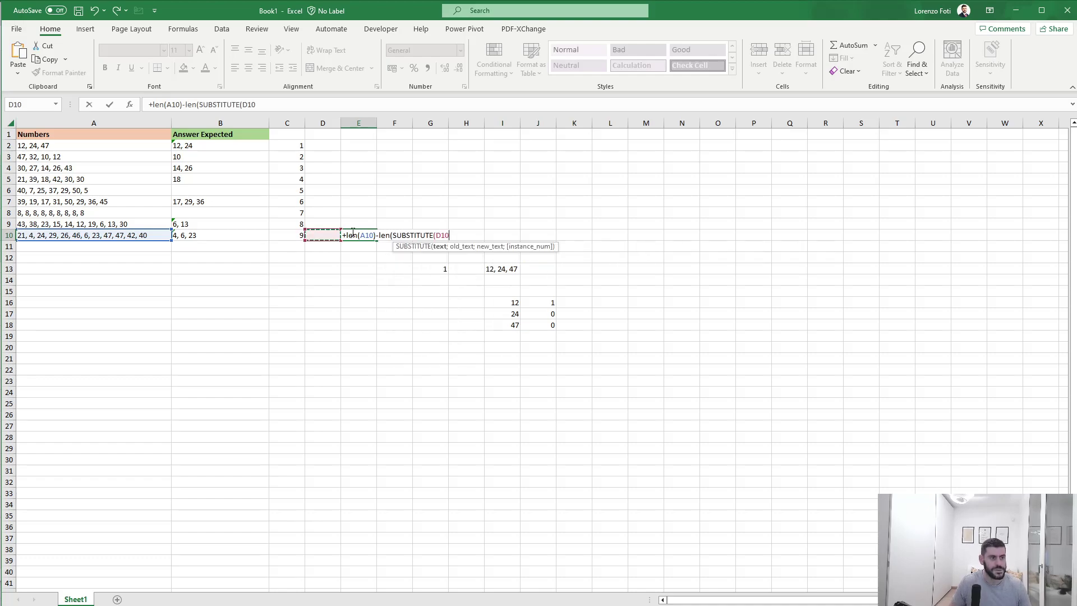
{"action": "key", "text": "Left"}
{"action": "key", "text": "Left"}
{"action": "key", "text": "Left"}
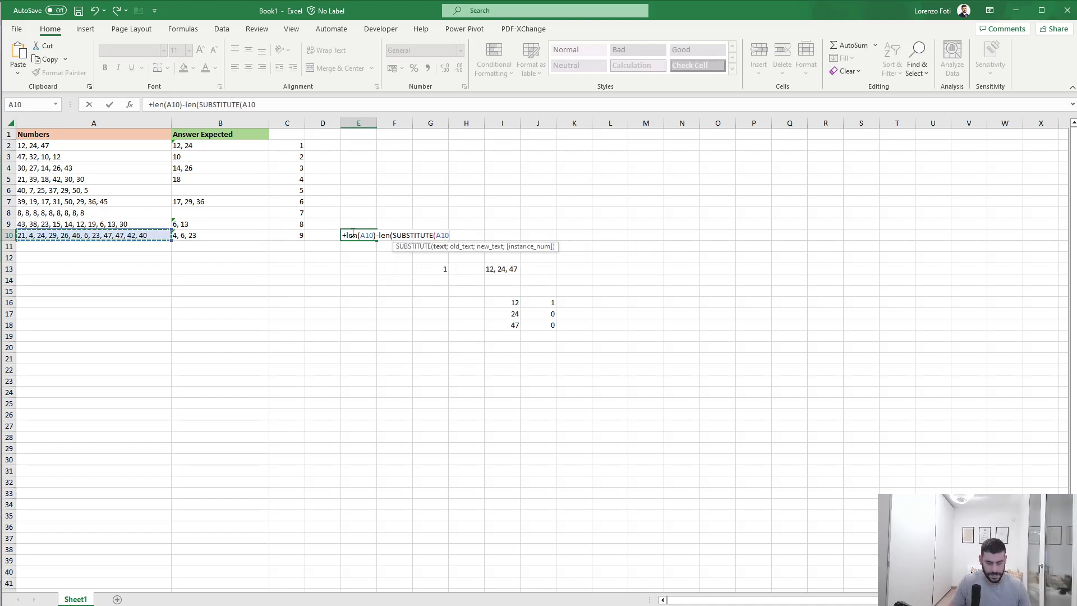
{"action": "type", "text": ";\",\";\"\")"}
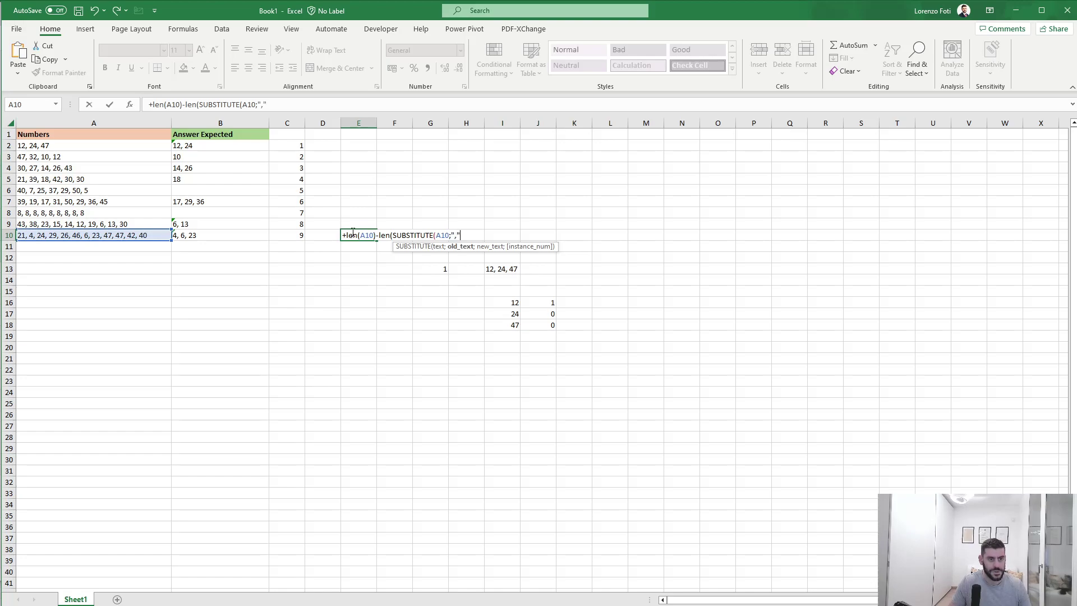
{"action": "key", "text": "Return"}
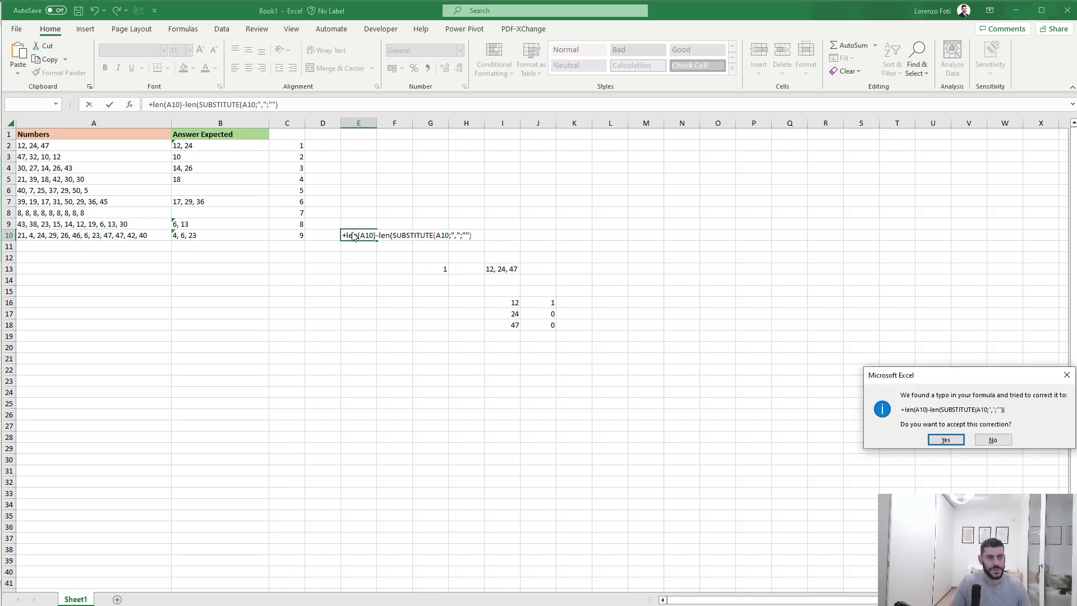
{"action": "key", "text": "Return"}
{"action": "key", "text": "Right"}
{"action": "key", "text": "Right"}
{"action": "key", "text": "Right"}
{"action": "key", "text": "Down"}
{"action": "key", "text": "Down"}
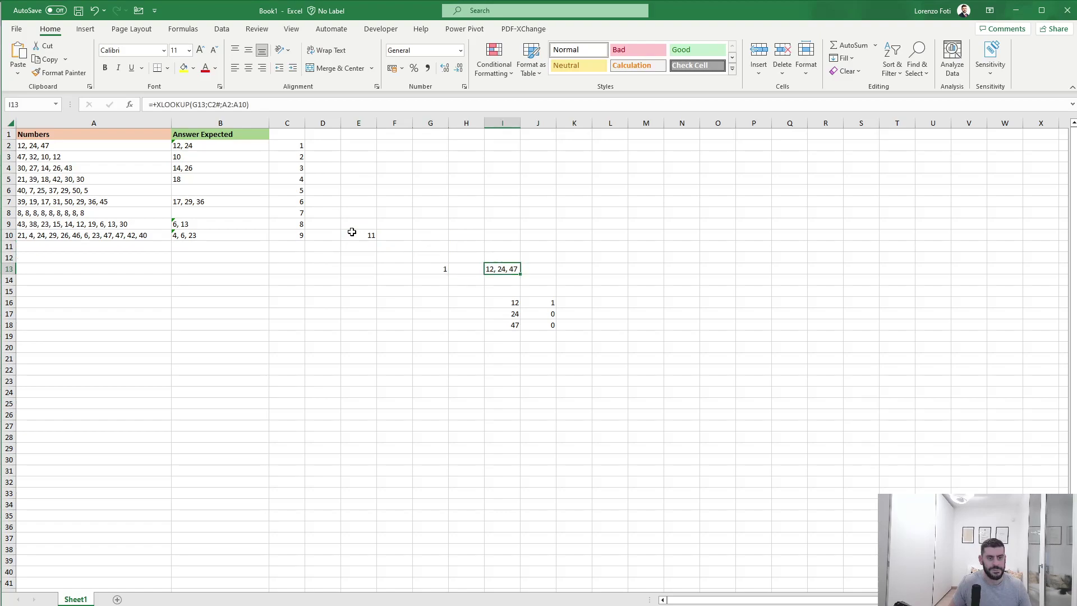
{"action": "key", "text": "Down"}
{"action": "key", "text": "Down"}
{"action": "key", "text": "Down"}
{"action": "key", "text": "shift+Down"}
{"action": "key", "text": "shift+Down"}
Step: Change J16 to compare I16 against FILTER(I17:I36;I17:I36<>"") instead of a fixed range
{"action": "key", "text": "Right"}
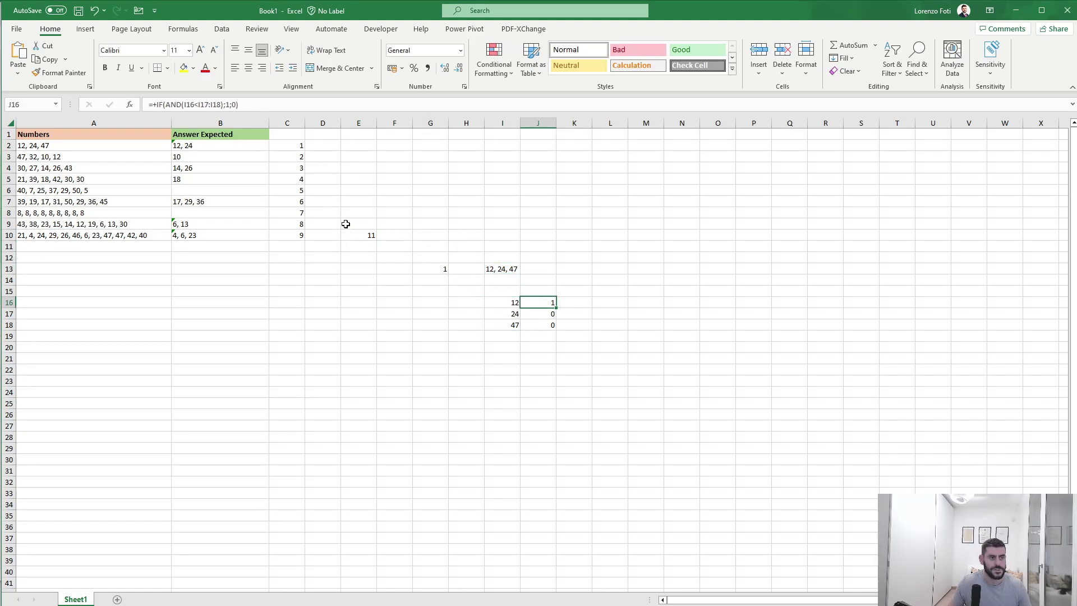
{"action": "left_click", "coordinate": [220, 104]}
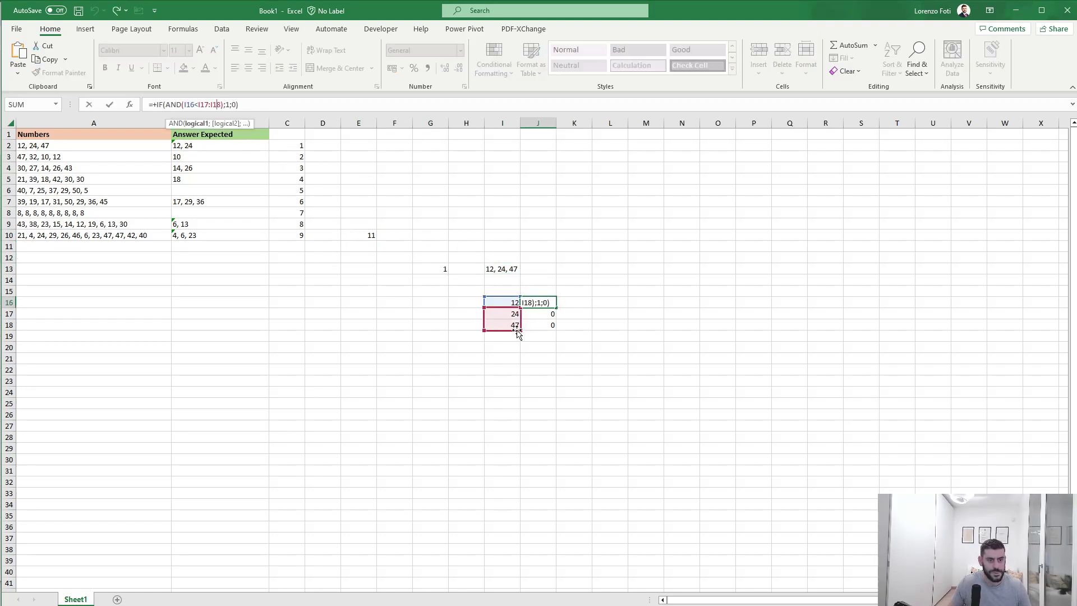
{"action": "left_click_drag", "start_coordinate": [521, 331], "coordinate": [517, 536]}
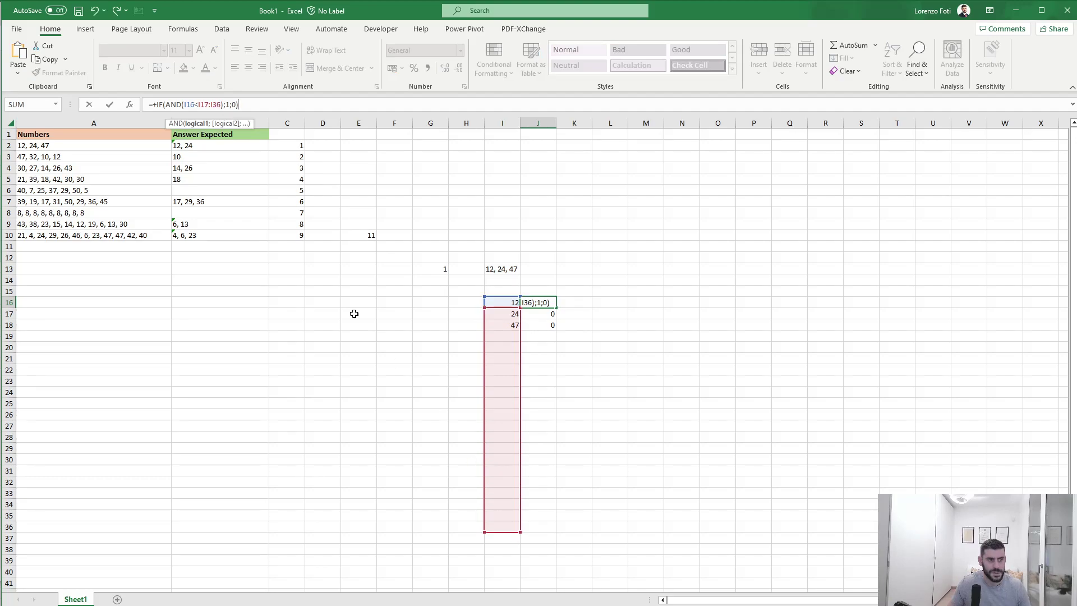
{"action": "left_click", "coordinate": [199, 104]}
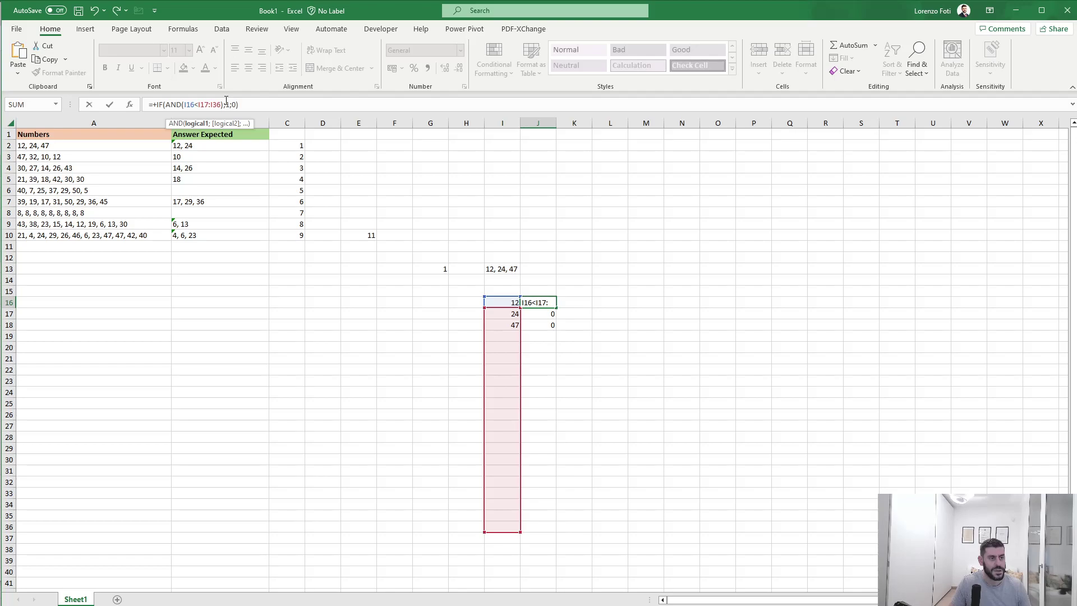
{"action": "type", "text": "filter(I17:I36"}
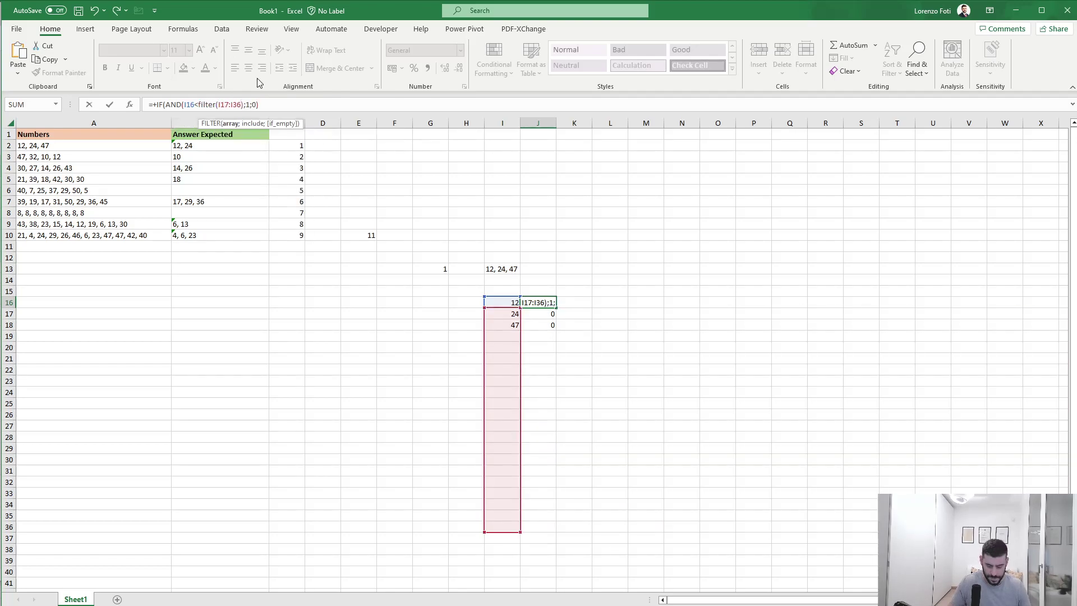
{"action": "type", "text": ";"}
{"action": "left_click_drag", "start_coordinate": [512, 319], "coordinate": [508, 527]}
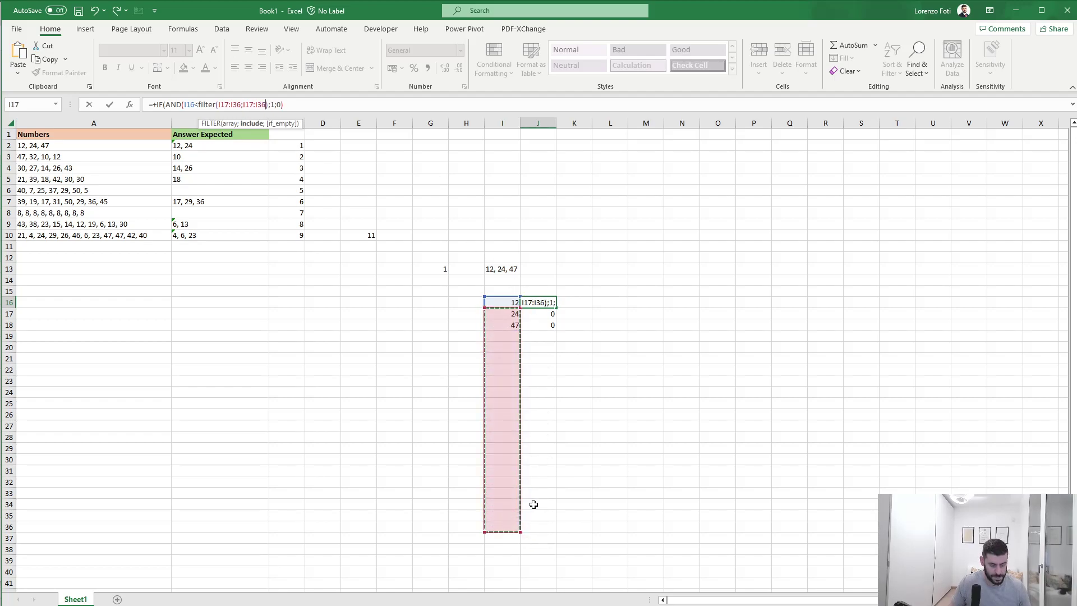
{"action": "type", "text": "<>\"\""}
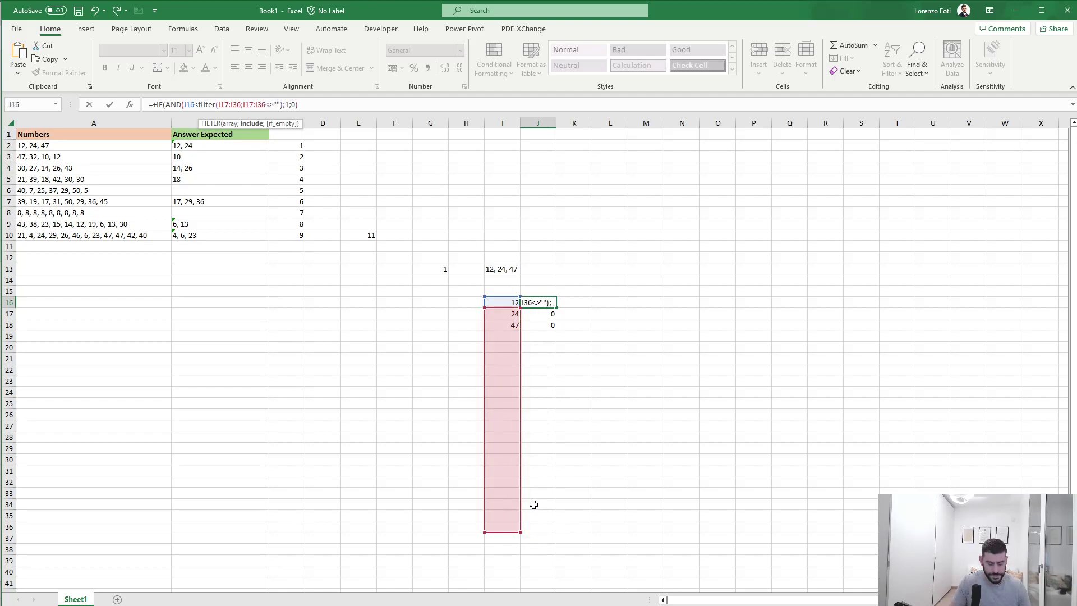
{"action": "type", "text": "))"}
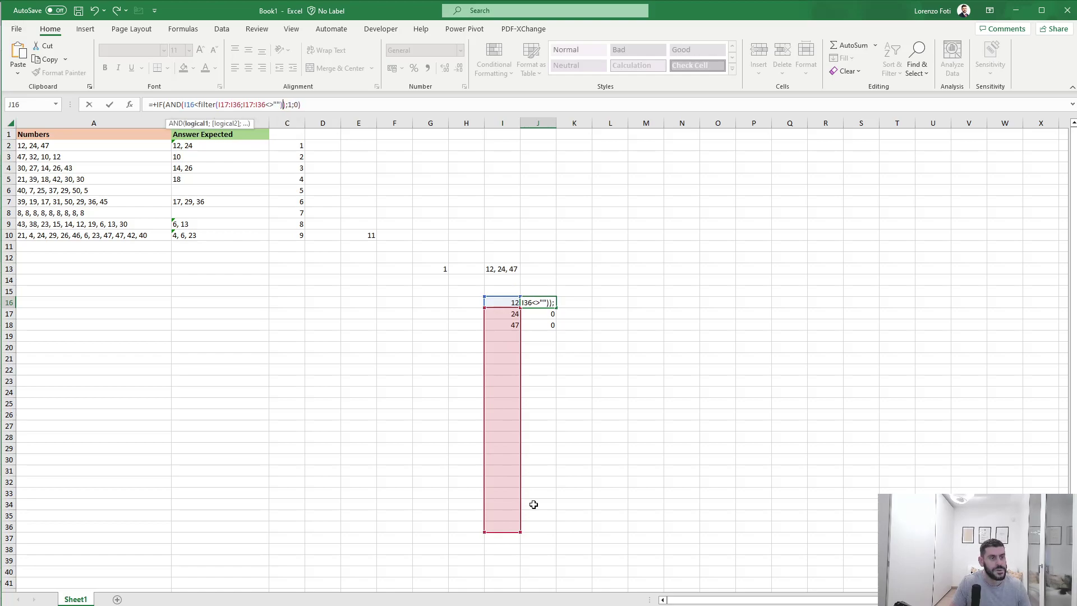
{"action": "key", "text": "Return"}
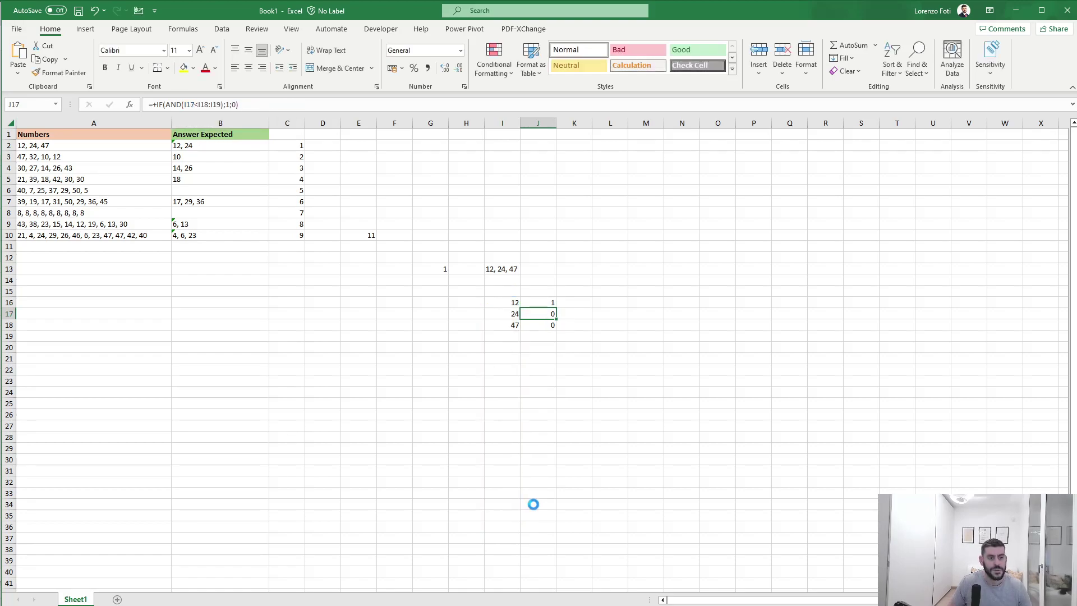
Step: Copy the revised flag formula down into J18 and check it
{"action": "key", "text": "Down"}
{"action": "key", "text": "ctrl+d"}
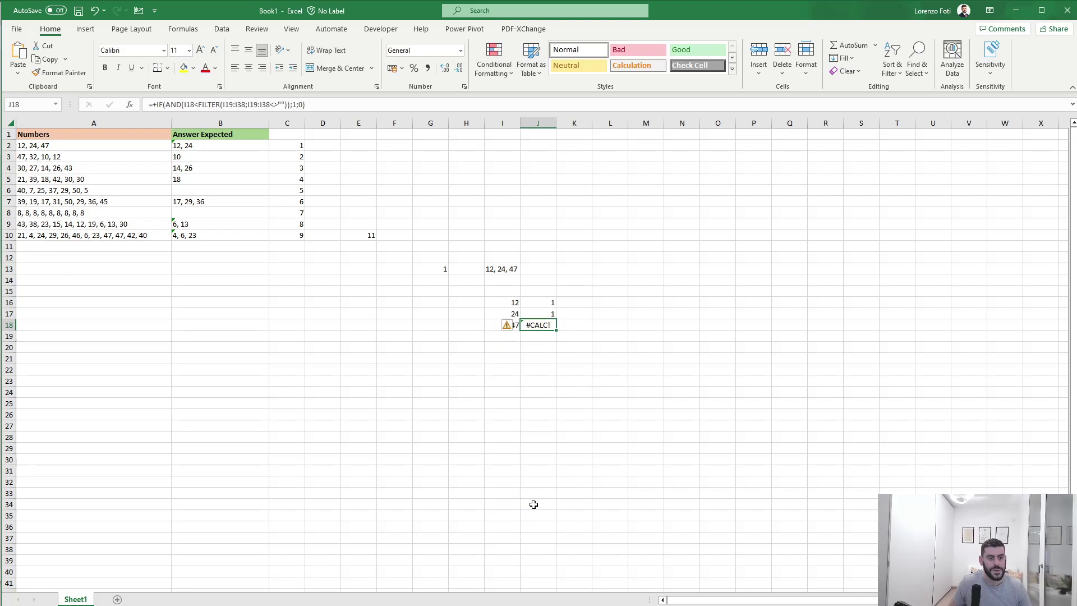
{"action": "key", "text": "F2"}
{"action": "key", "text": "Escape"}
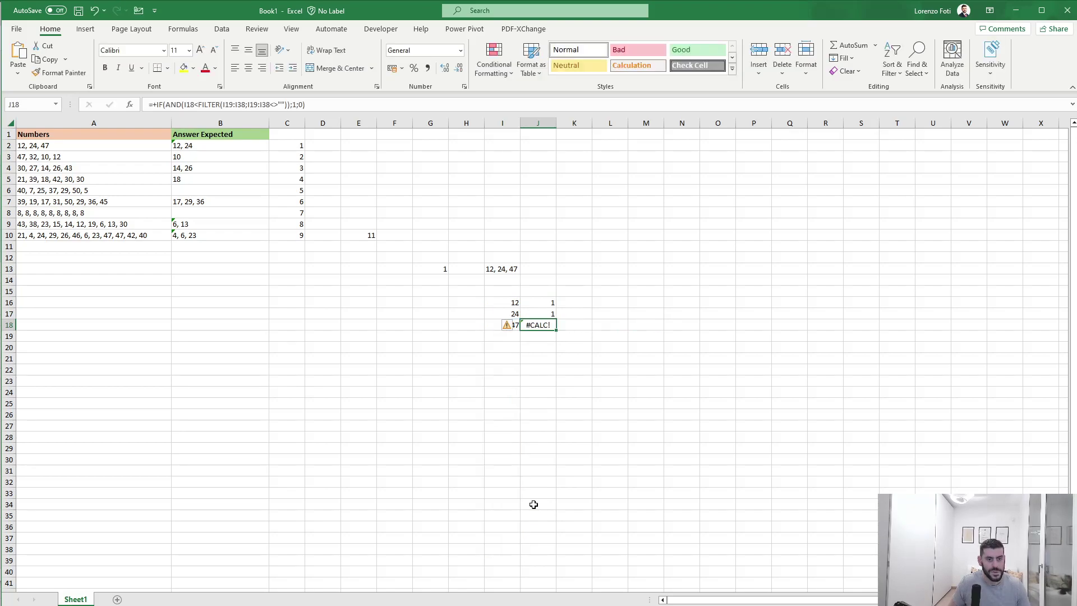
{"action": "key", "text": "Up"}
{"action": "key", "text": "Up"}
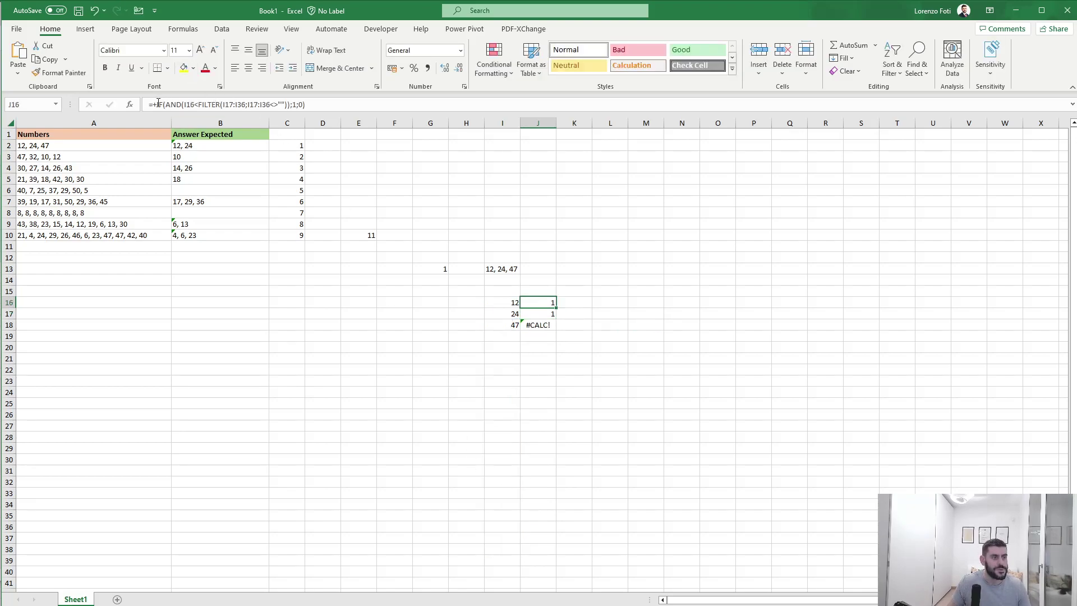
Step: Wrap J16 in IFERROR(…;0) and fill it down J16:J18, giving flags 1, 1, 0
{"action": "key", "text": "F2"}
{"action": "key", "text": "Home"}
{"action": "key", "text": "Right"}
{"action": "key", "text": "Right"}
{"action": "type", "text": "IFERROR("}
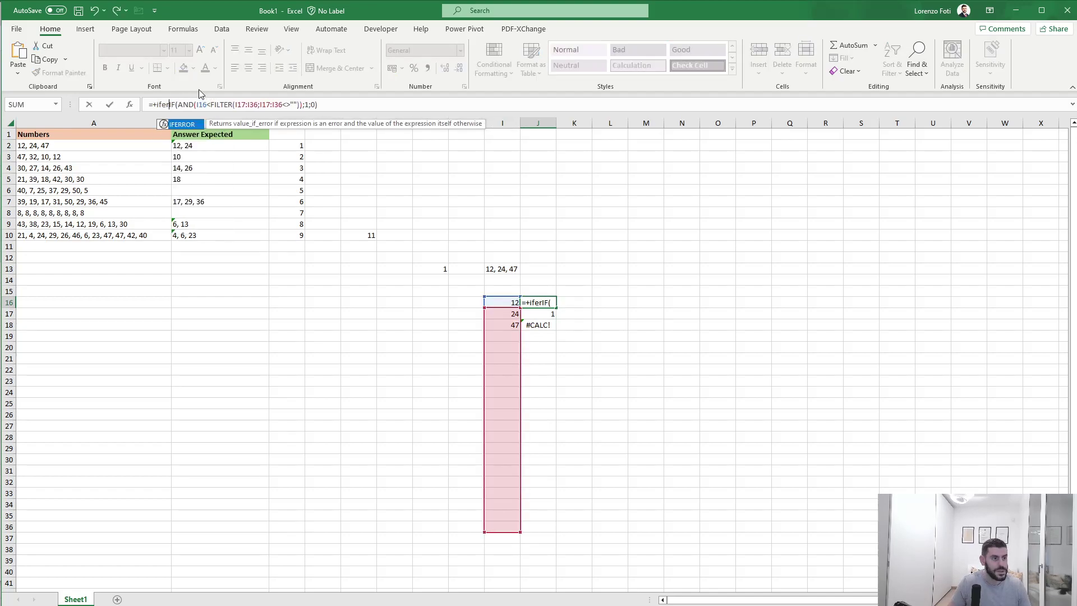
{"action": "left_click", "coordinate": [346, 110]}
{"action": "type", "text": ";0)"}
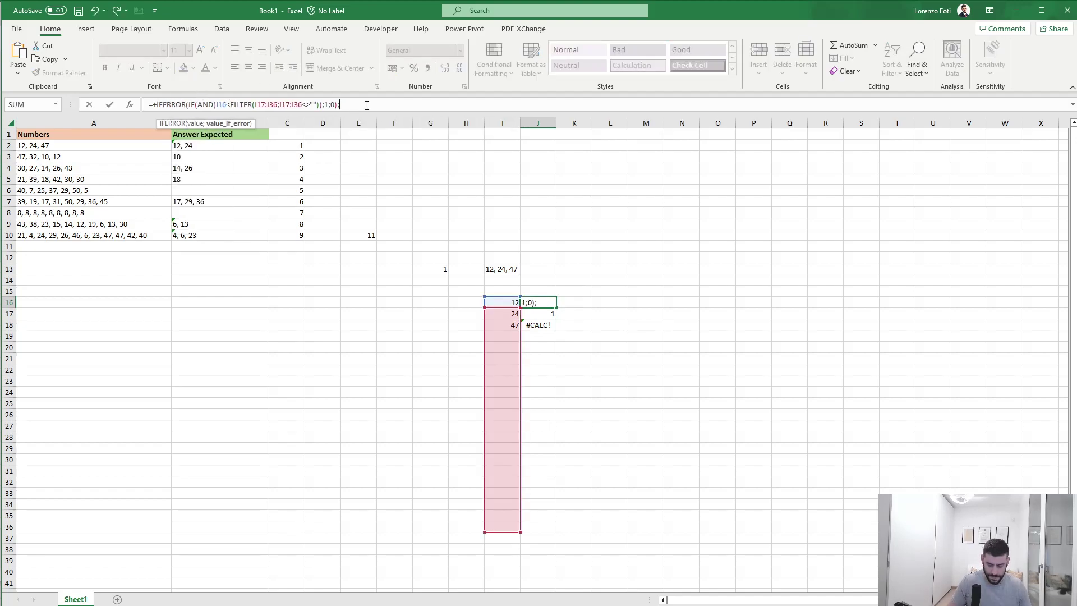
{"action": "key", "text": "ctrl+Return"}
{"action": "key", "text": "shift+Down"}
{"action": "key", "text": "shift+Down"}
{"action": "key", "text": "ctrl+d"}
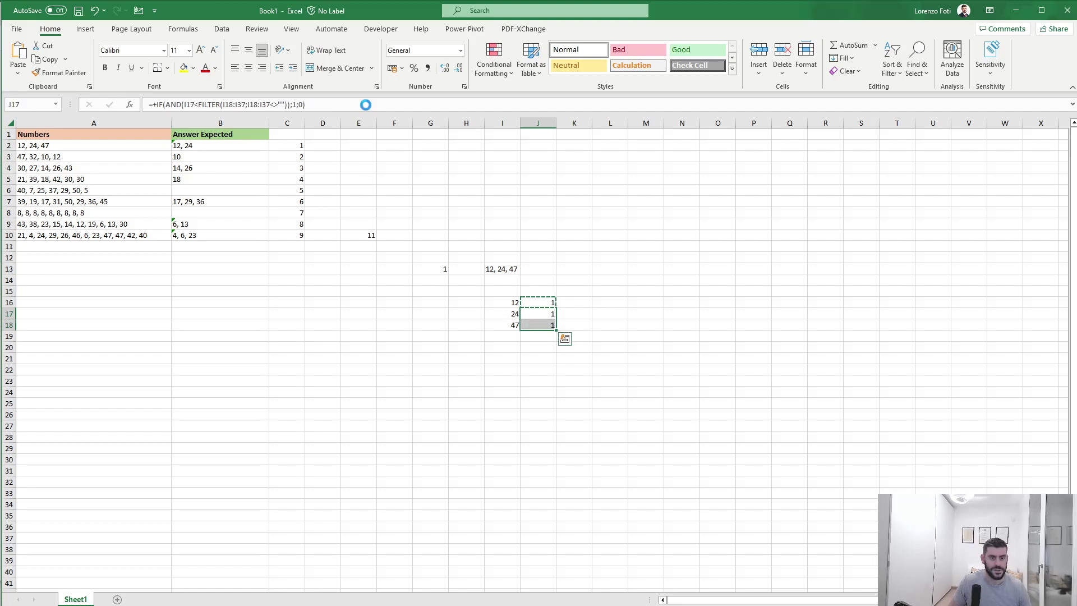
{"action": "key", "text": "Up"}
{"action": "key", "text": "Right"}
{"action": "key", "text": "Right"}
{"action": "key", "text": "Up"}
{"action": "key", "text": "Up"}
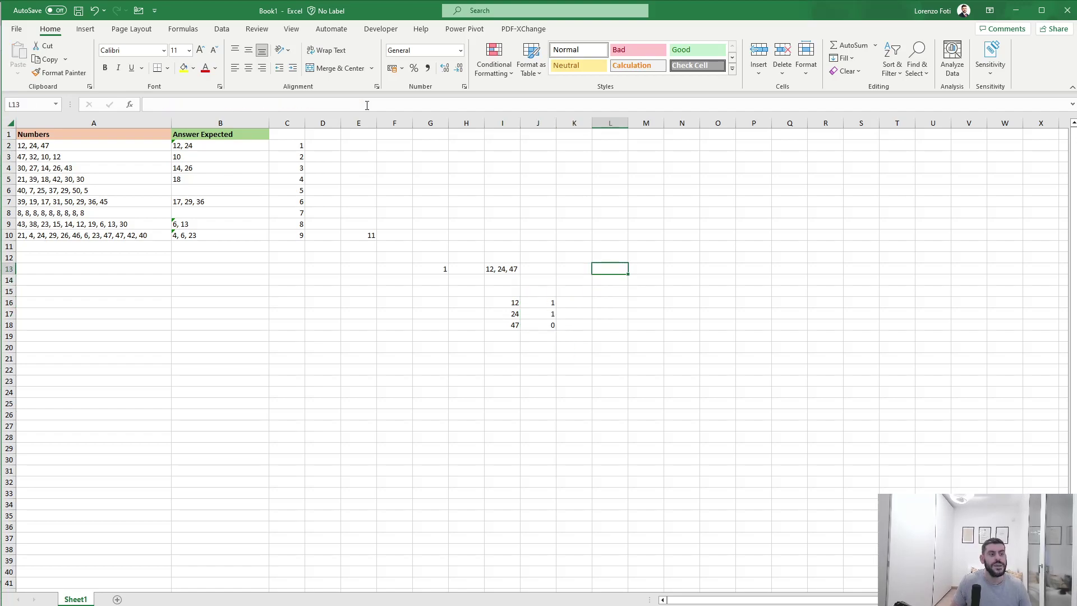
{"action": "type", "text": "+"}
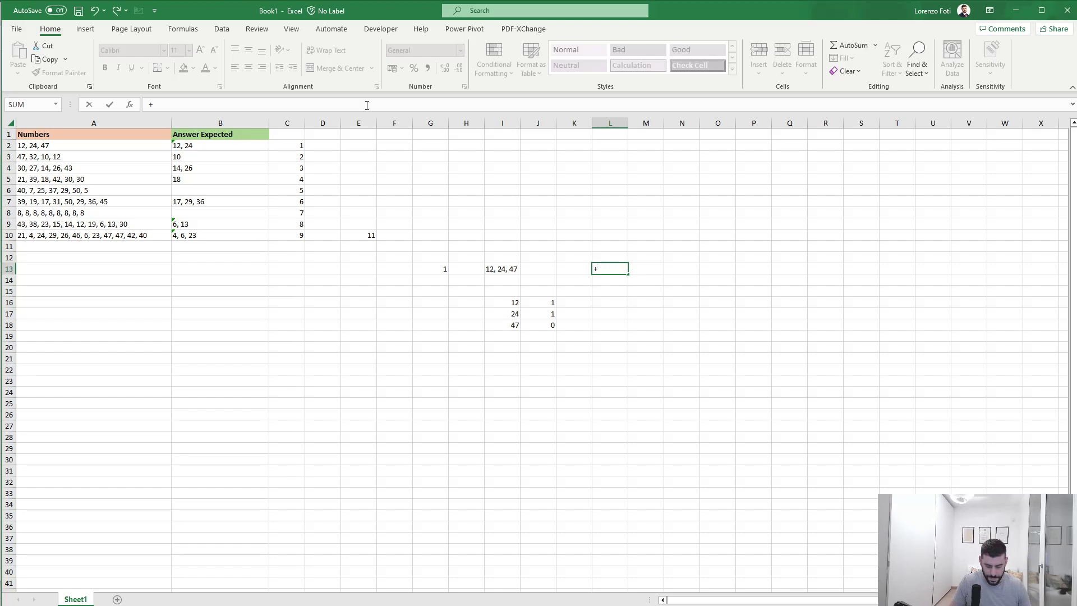
{"action": "type", "text": "textj"}
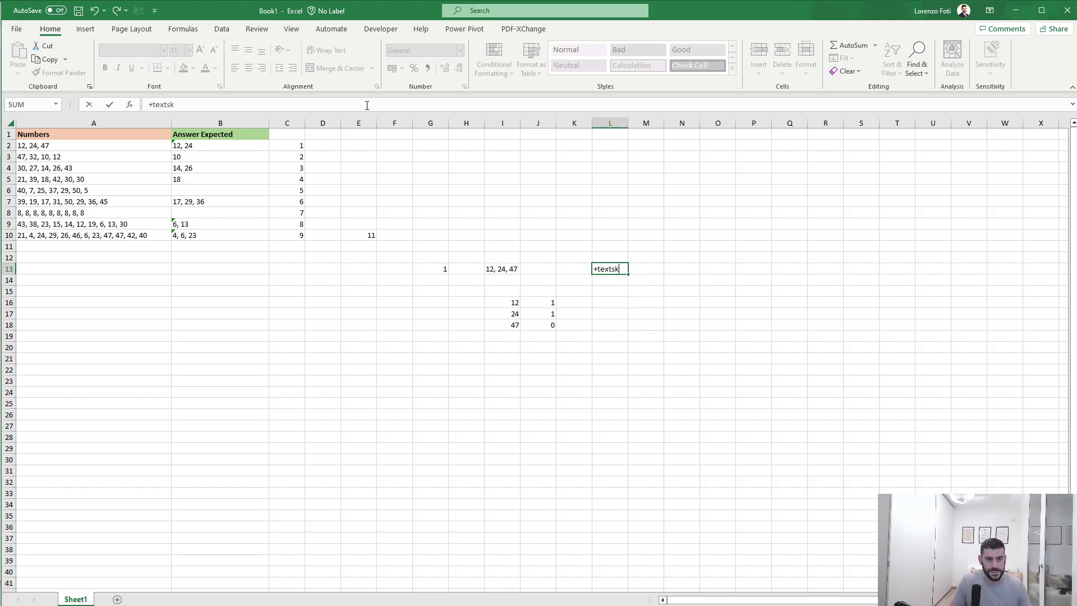
Step: Start a TEXTJOIN in L13 with ", " delimiter, replacing the column I range with FILTER
{"action": "key", "text": "Tab"}
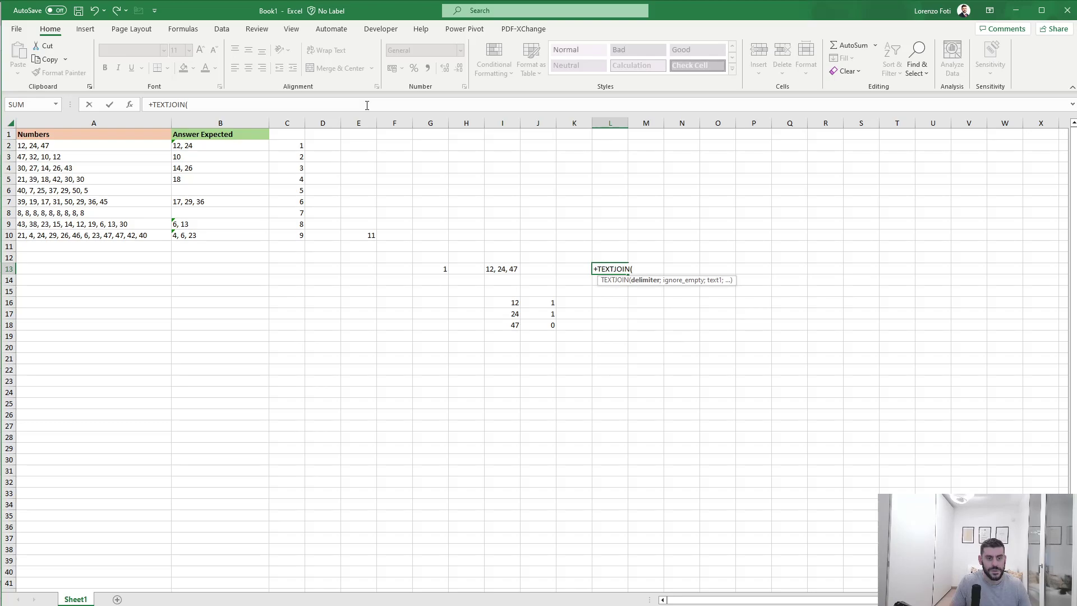
{"action": "type", "text": "\", \";;"}
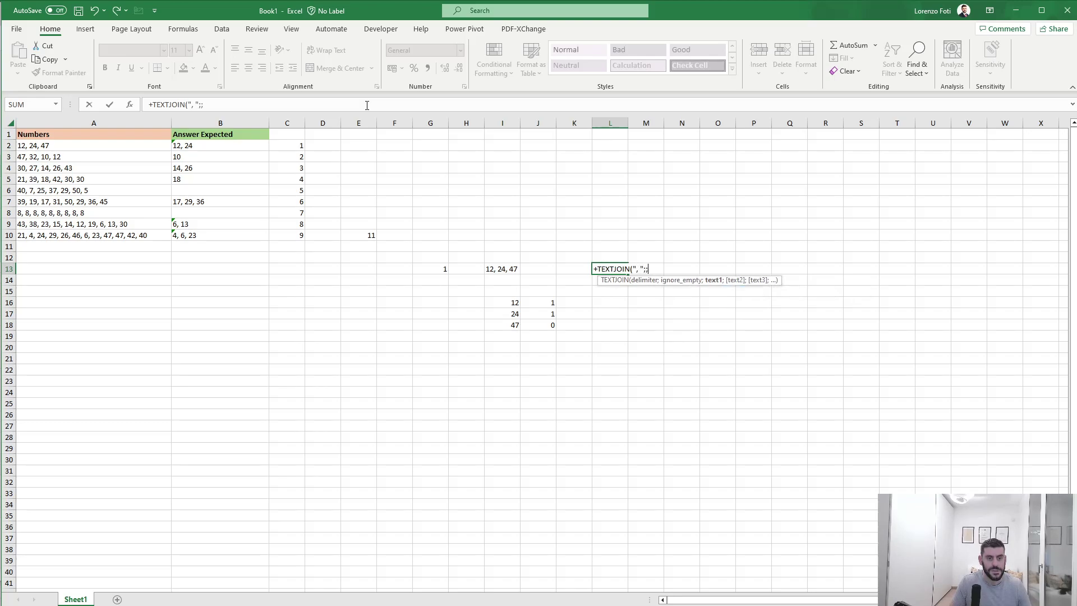
{"action": "key", "text": "Left"}
{"action": "key", "text": "Down"}
{"action": "key", "text": "Down"}
{"action": "key", "text": "Left"}
{"action": "key", "text": "Down"}
{"action": "key", "text": "Left"}
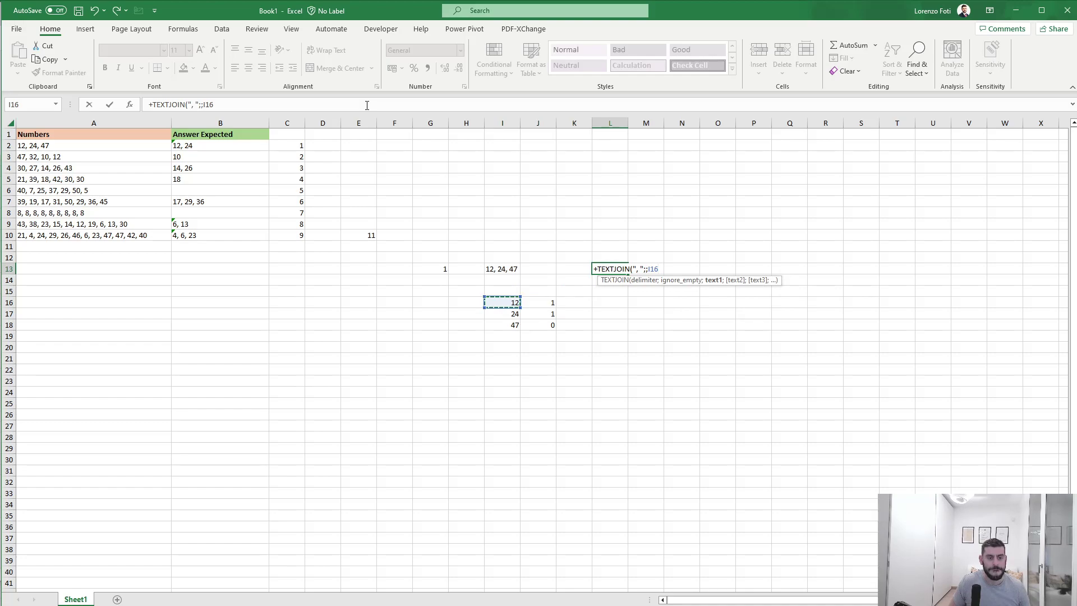
{"action": "key", "text": "shift+Down"}
{"action": "key", "text": "shift+Down"}
{"action": "key", "text": "shift+Down"}
{"action": "key", "text": "shift+Down"}
{"action": "key", "text": "shift+Down"}
{"action": "key", "text": "shift+Down"}
{"action": "key", "text": "shift+Down"}
{"action": "key", "text": "shift+Down"}
{"action": "key", "text": "shift+Down"}
{"action": "key", "text": "shift+Down"}
{"action": "key", "text": "shift+Down"}
{"action": "key", "text": "shift+Down"}
{"action": "key", "text": "shift+Down"}
{"action": "key", "text": "shift+Down"}
{"action": "key", "text": "shift+Down"}
{"action": "key", "text": "shift+Down"}
{"action": "key", "text": "shift+Down"}
{"action": "key", "text": "shift+Down"}
{"action": "key", "text": "shift+Down"}
{"action": "key", "text": "shift+Down"}
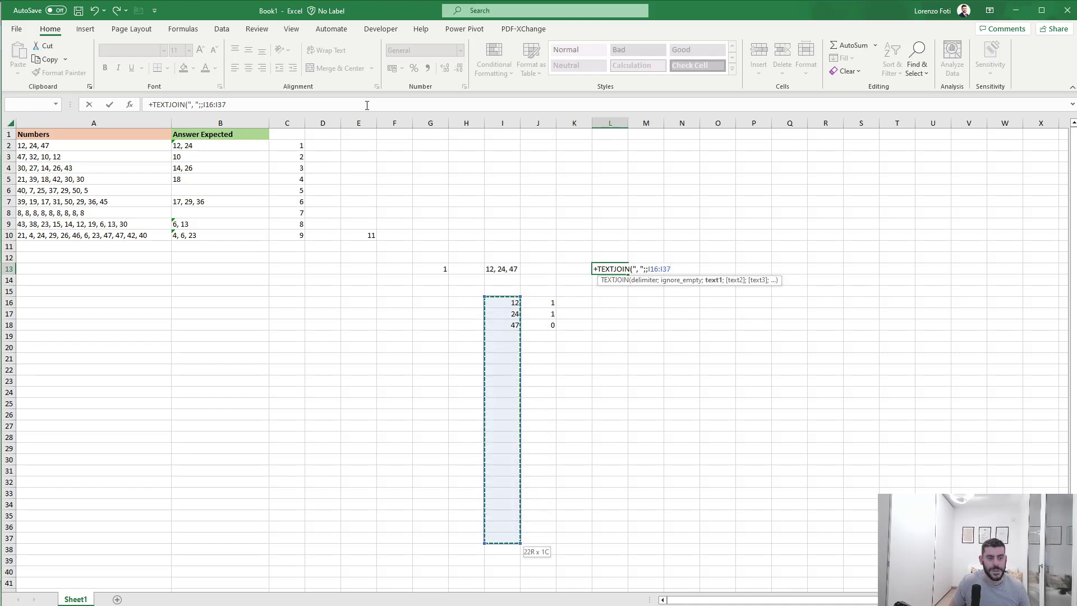
{"action": "key", "text": "shift+Down"}
{"action": "type", "text": ";"}
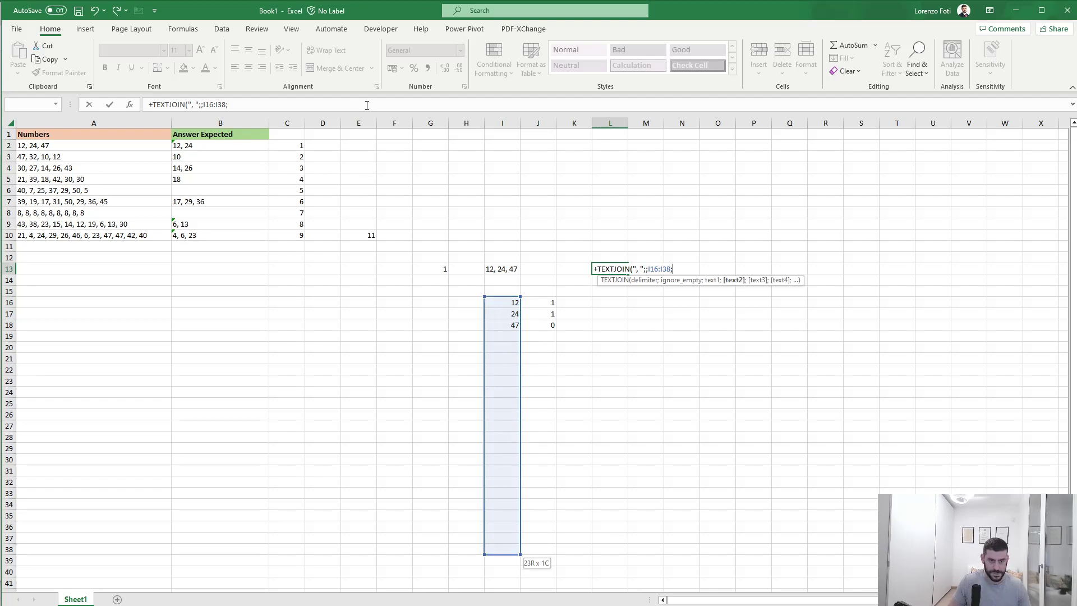
{"action": "key", "text": "BackSpace"}
{"action": "key", "text": "BackSpace"}
{"action": "key", "text": "BackSpace"}
{"action": "key", "text": "BackSpace"}
{"action": "key", "text": "BackSpace"}
{"action": "key", "text": "BackSpace"}
{"action": "key", "text": "BackSpace"}
{"action": "key", "text": "BackSpace"}
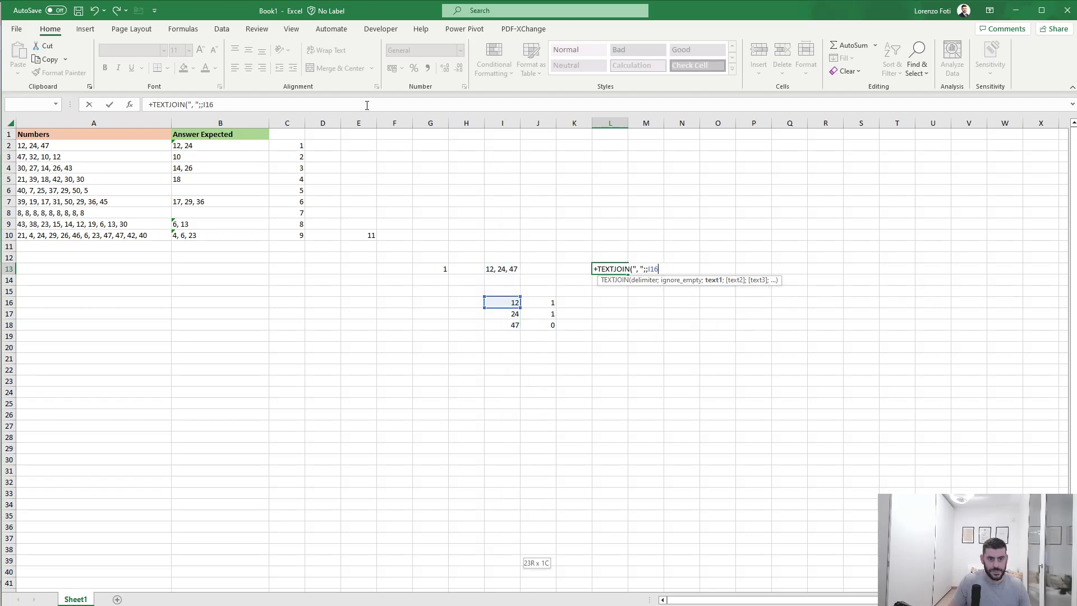
{"action": "type", "text": "fit"}
{"action": "key", "text": "BackSpace"}
{"action": "type", "text": "lter("}
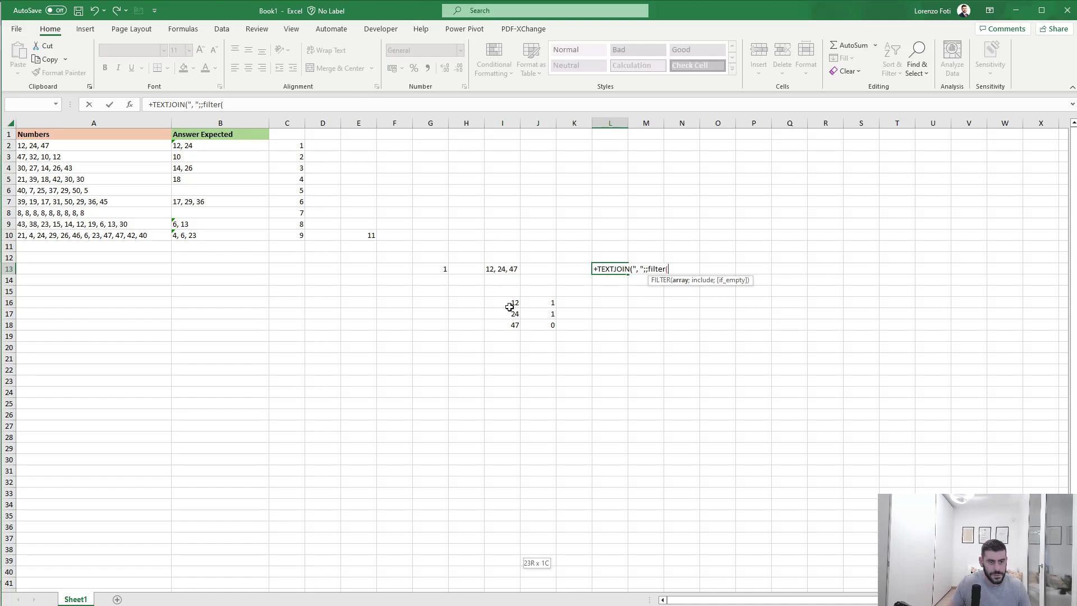
Step: Give FILTER the array I16:I36 and condition J16:J36=1, so L13 shows 12, 24
{"action": "left_click_drag", "start_coordinate": [508, 325], "coordinate": [504, 492]}
{"action": "left_click_drag", "start_coordinate": [508, 306], "coordinate": [505, 525]}
{"action": "type", "text": ";"}
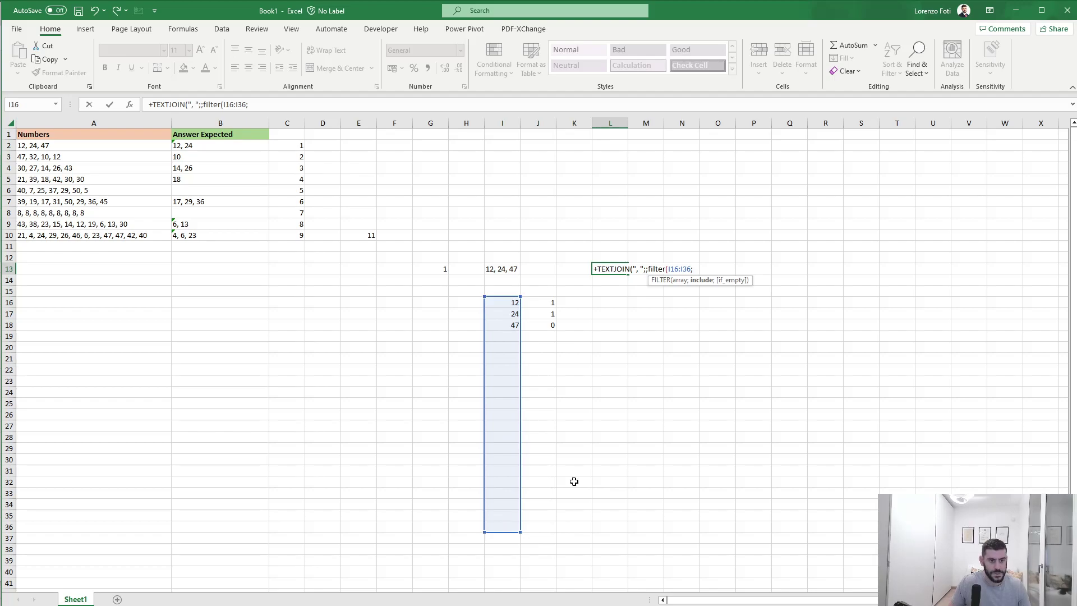
{"action": "left_click", "coordinate": [542, 304]}
{"action": "left_click_drag", "start_coordinate": [542, 303], "coordinate": [536, 523]}
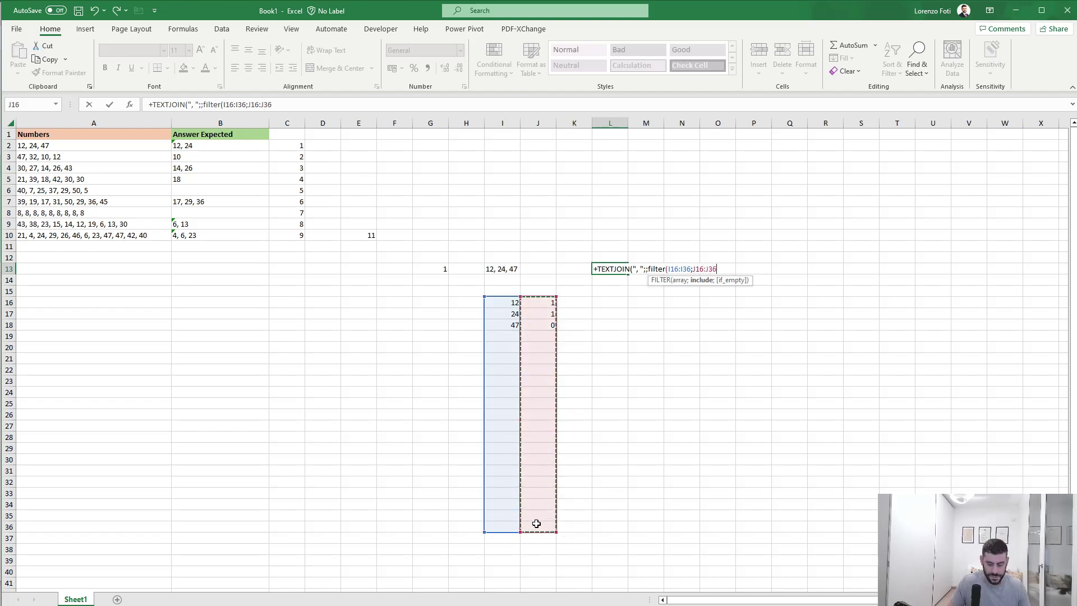
{"action": "type", "text": "=1)"}
{"action": "key", "text": "ctrl+Return"}
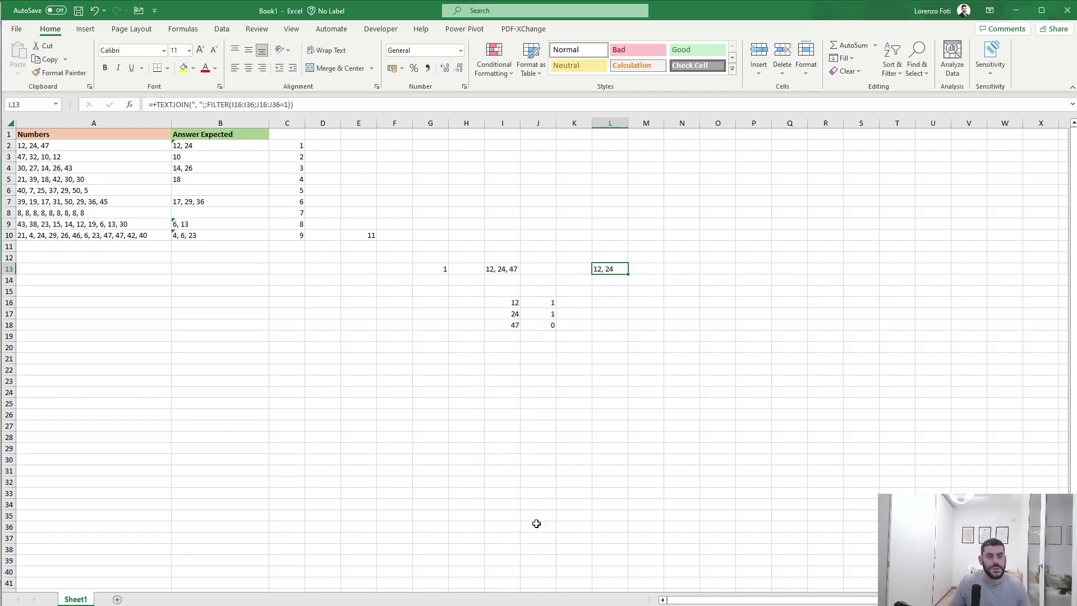
Step: Load test list 2, then test list 3, through the list number in G13
{"action": "left_click", "coordinate": [436, 268]}
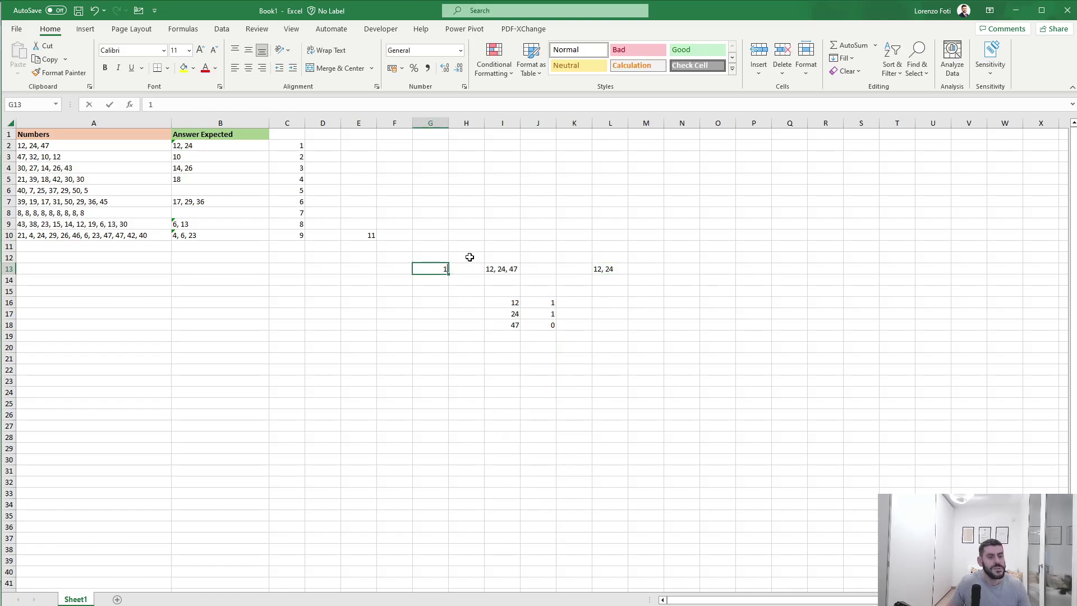
{"action": "type", "text": "2"}
{"action": "key", "text": "Return"}
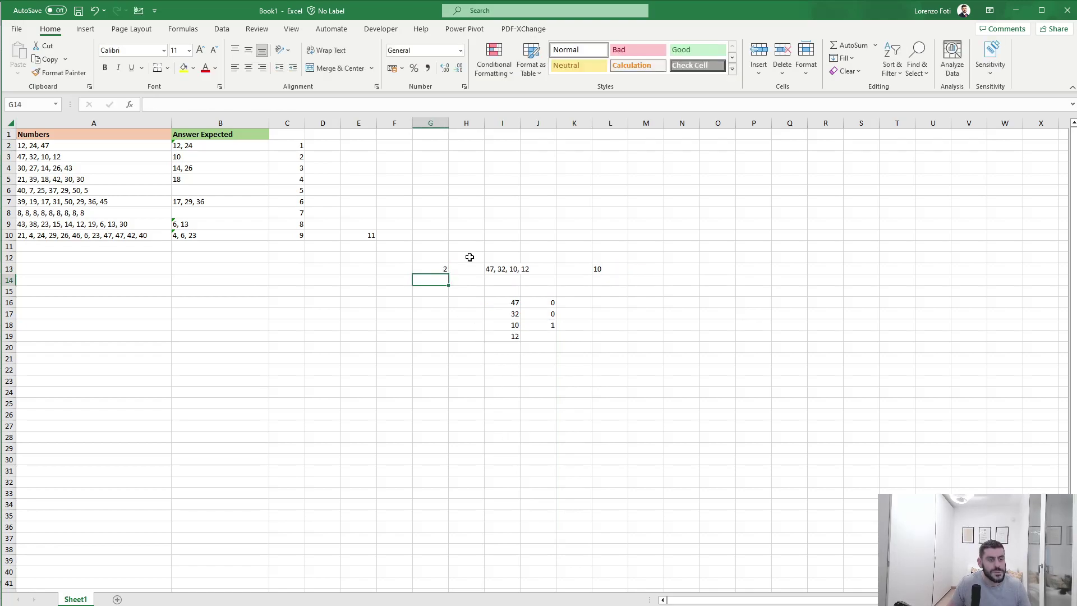
{"action": "key", "text": "Up"}
{"action": "type", "text": "3"}
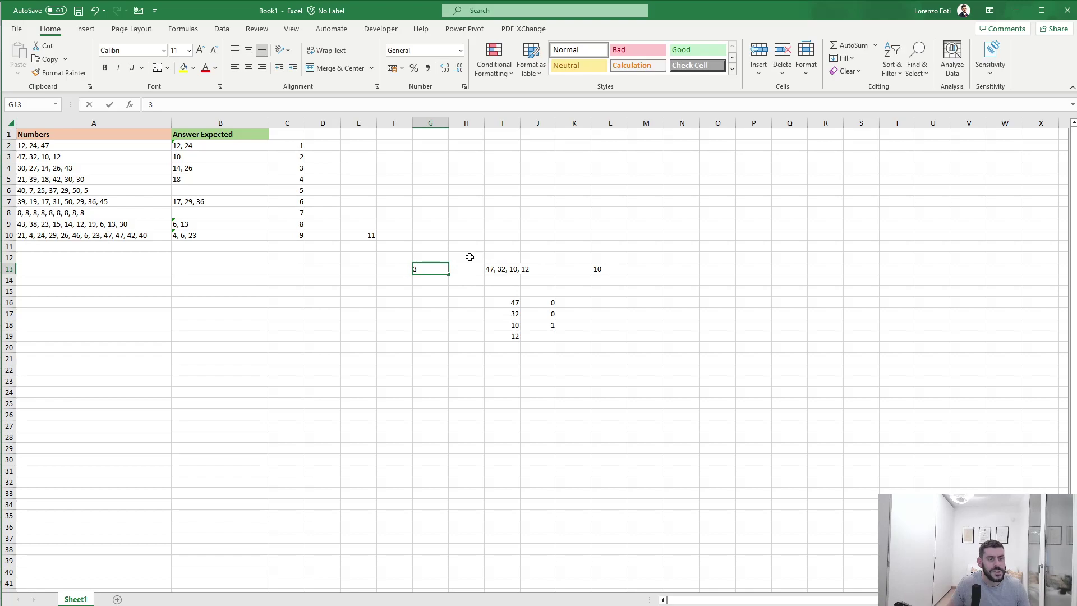
{"action": "key", "text": "Return"}
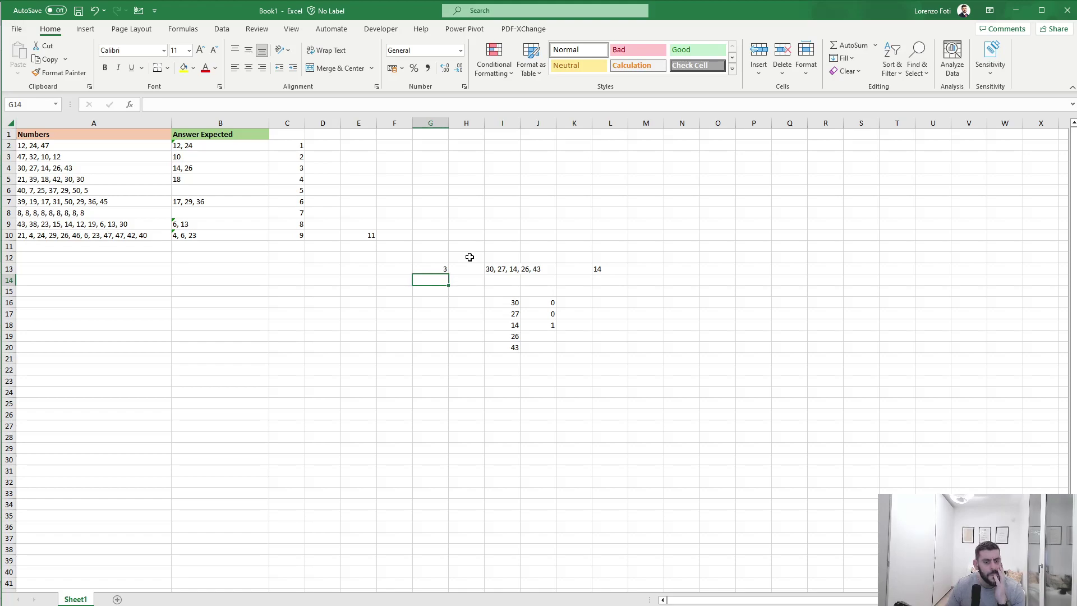
Step: Copy the flag formula from J18 down into J19:J36
{"action": "key", "text": "Right"}
{"action": "key", "text": "Right"}
{"action": "key", "text": "Right"}
{"action": "key", "text": "Down"}
{"action": "key", "text": "Down"}
{"action": "key", "text": "Down"}
{"action": "key", "text": "Down"}
{"action": "key", "text": "Down"}
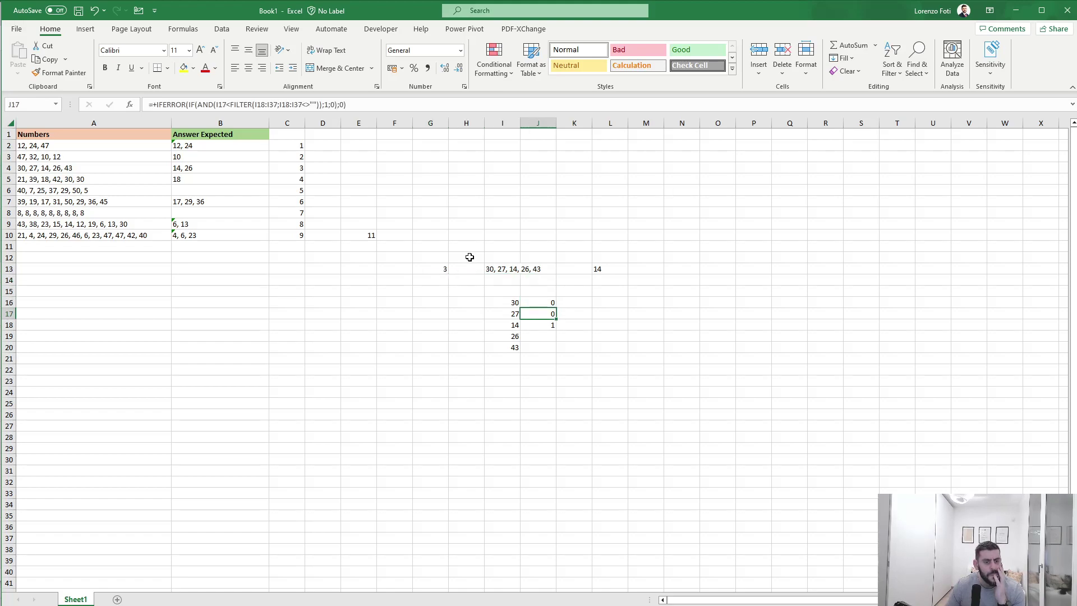
{"action": "key", "text": "Up"}
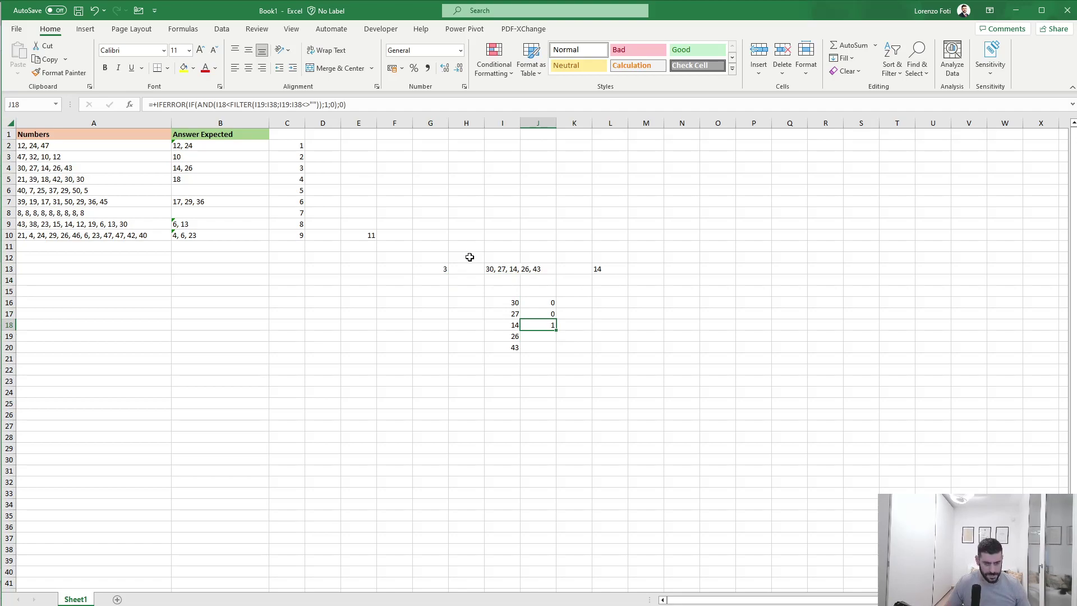
{"action": "key", "text": "ctrl+c"}
{"action": "key", "text": "Down"}
{"action": "key", "text": "shift+Down"}
{"action": "key", "text": "shift+Down"}
{"action": "key", "text": "shift+Down"}
{"action": "key", "text": "shift+Down"}
{"action": "key", "text": "shift+Down"}
{"action": "key", "text": "shift+Down"}
{"action": "key", "text": "shift+Down"}
{"action": "key", "text": "shift+Down"}
{"action": "key", "text": "shift+Down"}
{"action": "key", "text": "shift+Down"}
{"action": "key", "text": "shift+Down"}
{"action": "key", "text": "shift+Down"}
{"action": "key", "text": "shift+Down"}
{"action": "key", "text": "shift+Down"}
{"action": "key", "text": "shift+Down"}
{"action": "key", "text": "shift+Down"}
{"action": "key", "text": "shift+Down"}
{"action": "key", "text": "ctrl+v"}
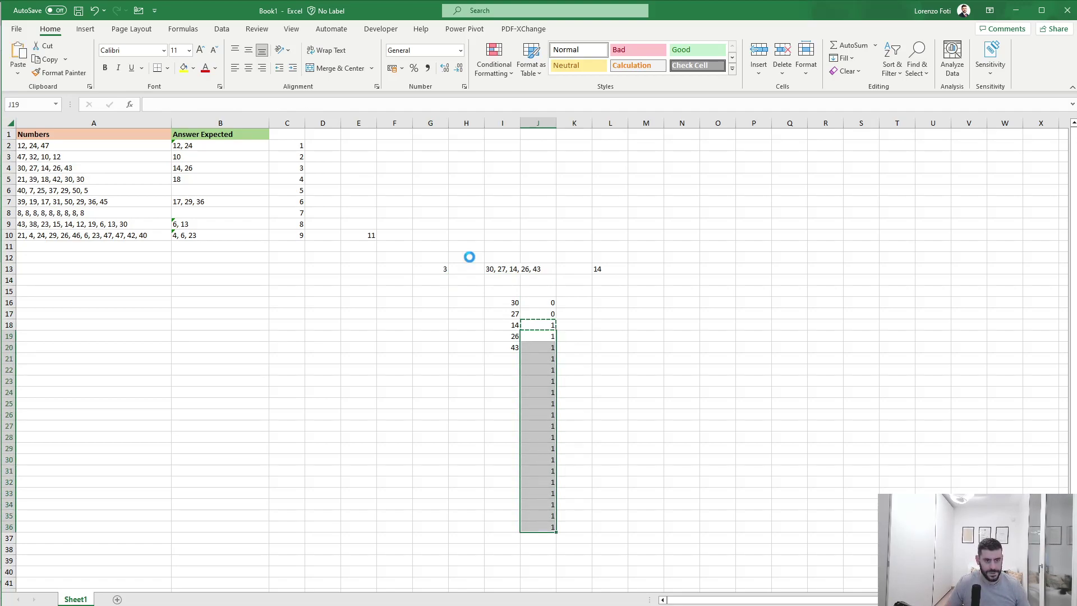
Step: Set G13 to test list 4, which returns 18 in L13
{"action": "key", "text": "Up"}
{"action": "key", "text": "Up"}
{"action": "key", "text": "Up"}
{"action": "key", "text": "Up"}
{"action": "key", "text": "Up"}
{"action": "key", "text": "Up"}
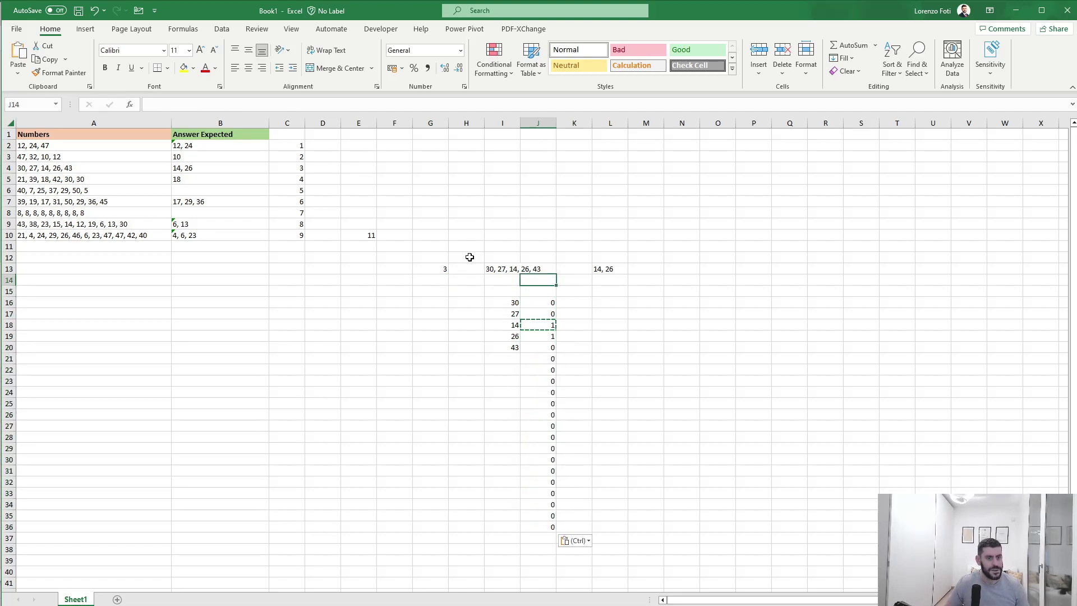
{"action": "key", "text": "Left"}
{"action": "key", "text": "Escape"}
{"action": "key", "text": "Left"}
{"action": "key", "text": "Left"}
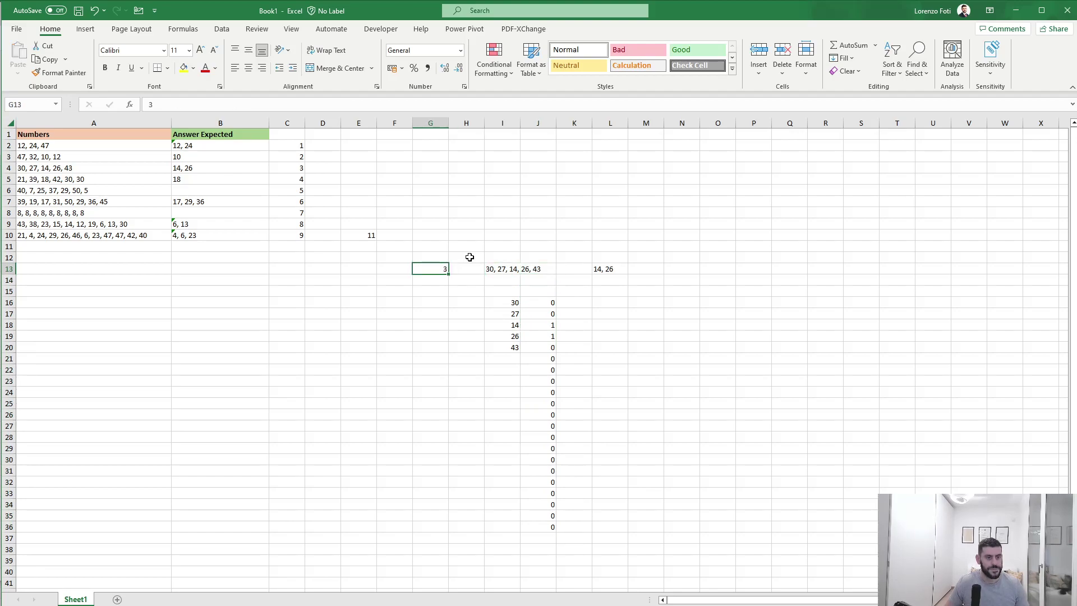
{"action": "type", "text": "4"}
{"action": "key", "text": "Return"}
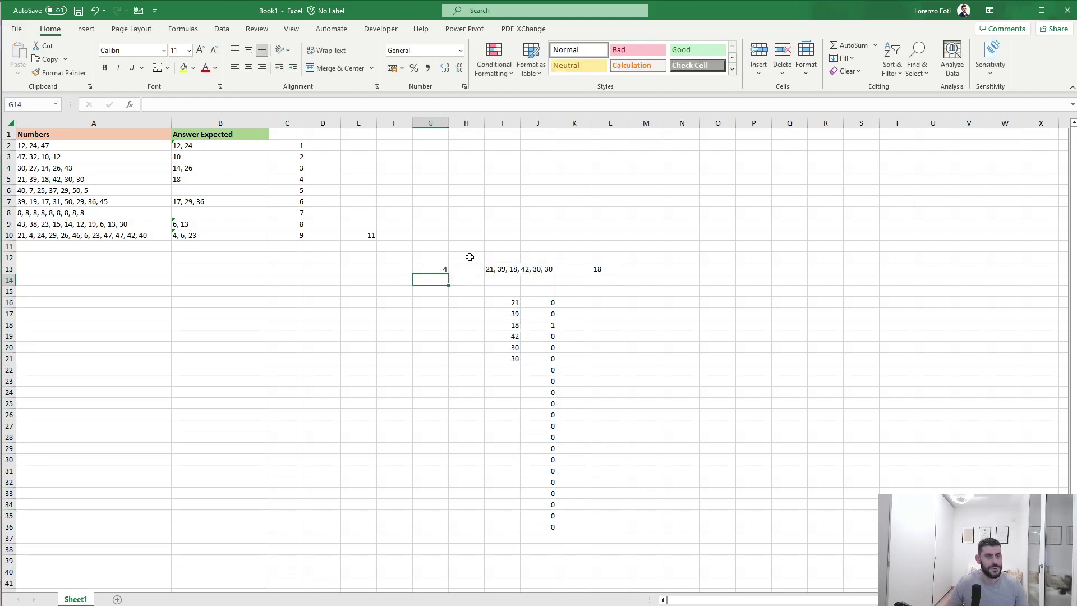
{"action": "key", "text": "Up"}
Step: Load test list 5 in G13
{"action": "type", "text": "5"}
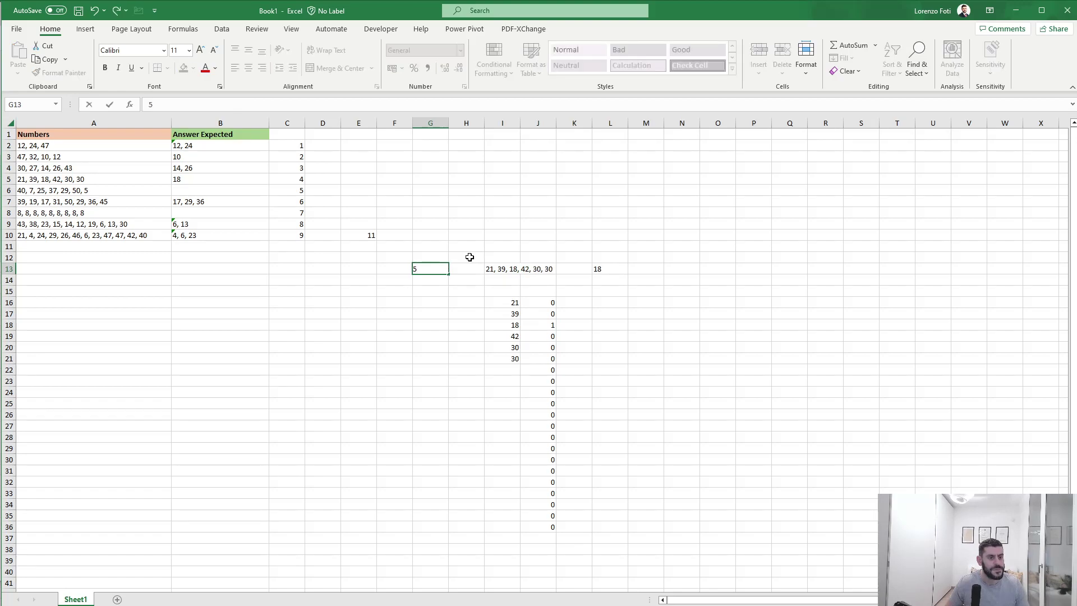
{"action": "key", "text": "Return"}
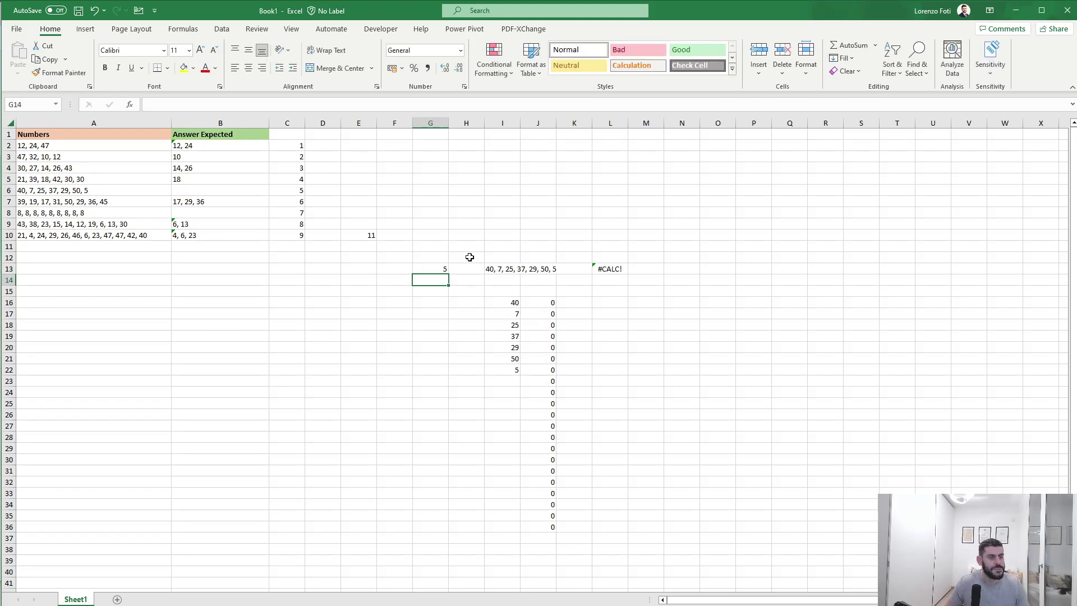
{"action": "key", "text": "Up"}
{"action": "key", "text": "Right"}
{"action": "key", "text": "Right"}
{"action": "key", "text": "Right"}
{"action": "key", "text": "Right"}
{"action": "key", "text": "Right"}
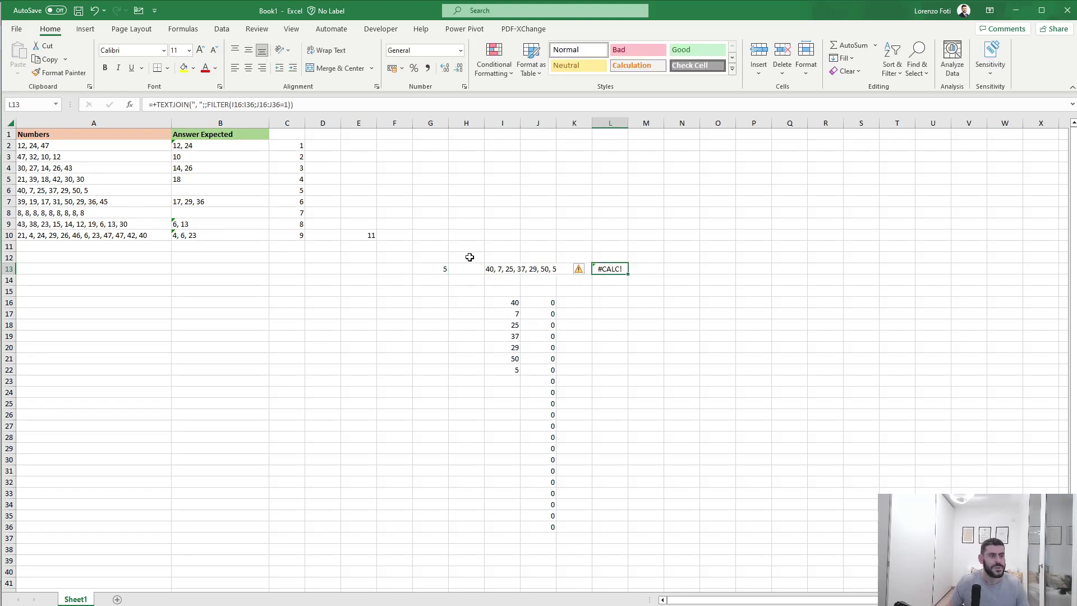
Step: Wrap the L13 TEXTJOIN formula in IFERROR(...;"") so errors show blank
{"action": "key", "text": "F2"}
{"action": "key", "text": "Home"}
{"action": "key", "text": "Right"}
{"action": "key", "text": "Right"}
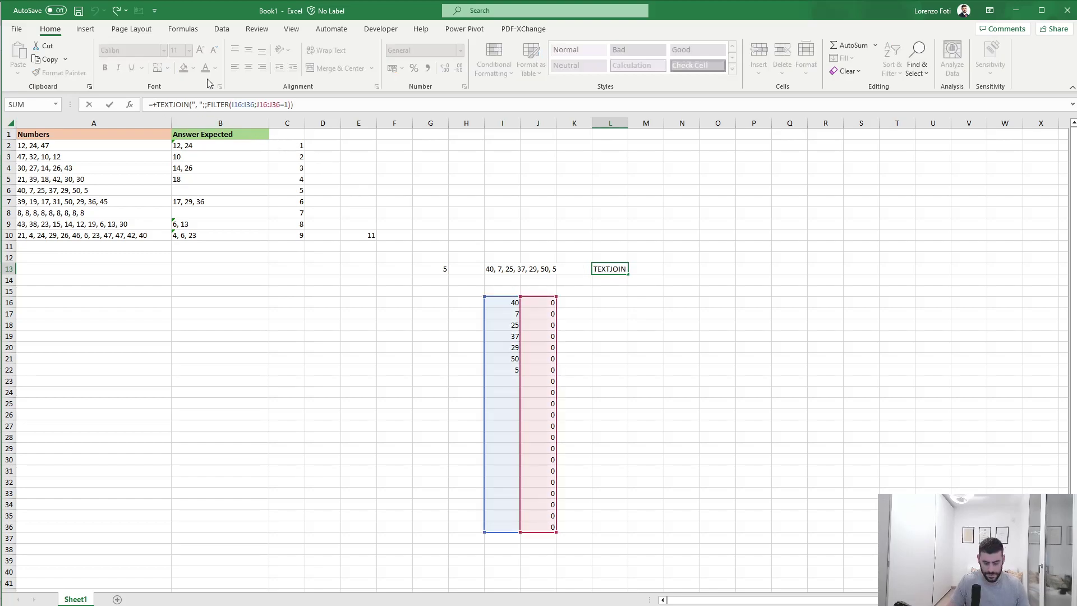
{"action": "type", "text": "ifer"}
{"action": "key", "text": "Tab"}
{"action": "left_click", "coordinate": [368, 101]}
{"action": "type", "text": ";\"\")"}
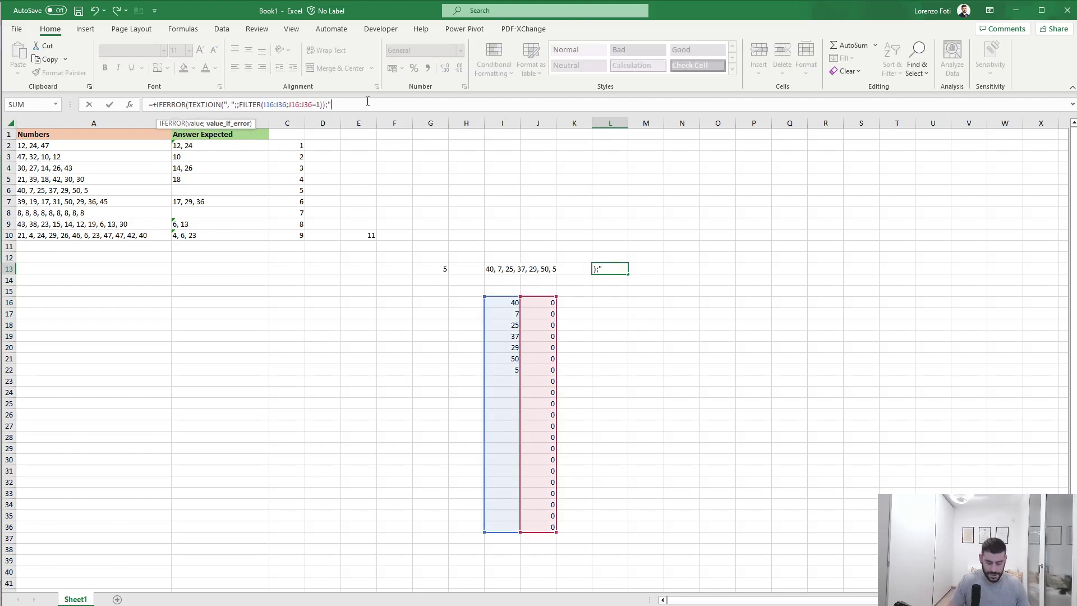
{"action": "key", "text": "ctrl+Return"}
Step: Check test lists 6, 7 and 8 in G13; list 8 returns 6, 13
{"action": "key", "text": "Left"}
{"action": "key", "text": "Left"}
{"action": "key", "text": "Left"}
{"action": "key", "text": "Left"}
{"action": "key", "text": "Left"}
{"action": "type", "text": "6"}
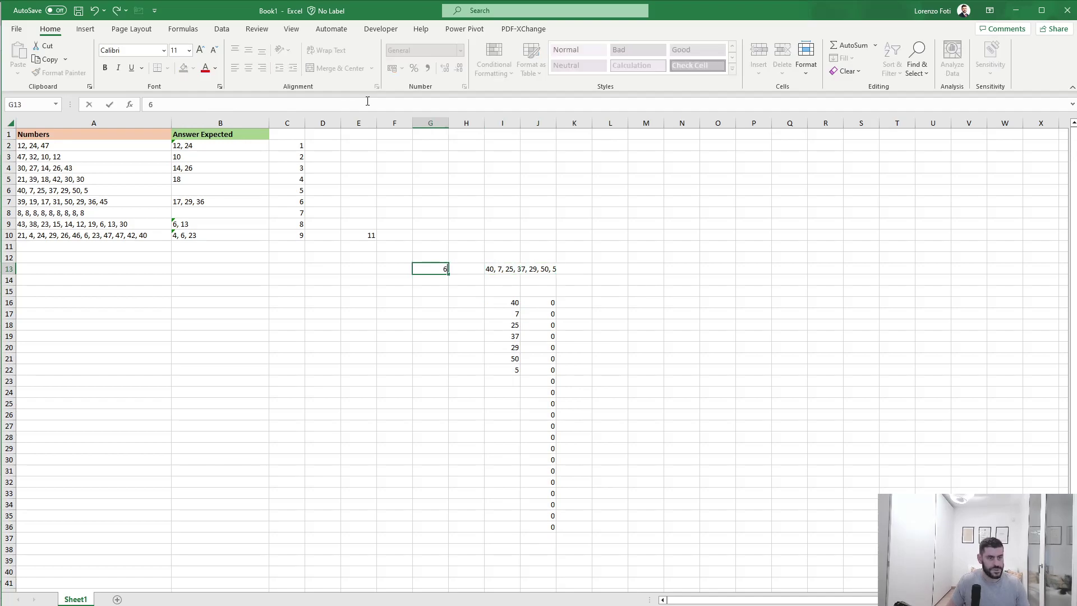
{"action": "key", "text": "Return"}
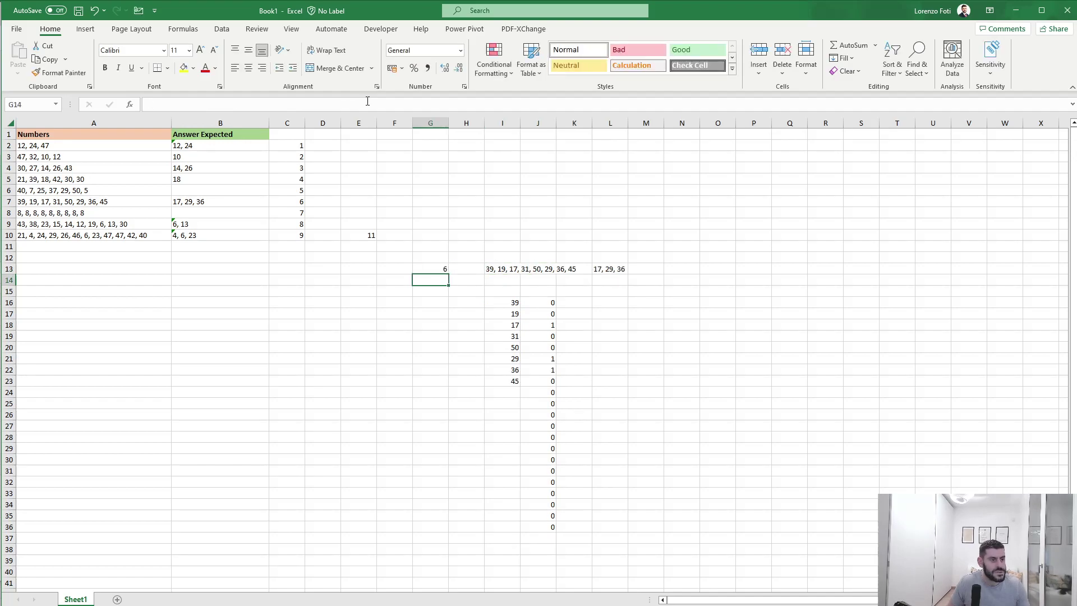
{"action": "key", "text": "Up"}
{"action": "type", "text": "7"}
{"action": "key", "text": "Return"}
{"action": "key", "text": "Up"}
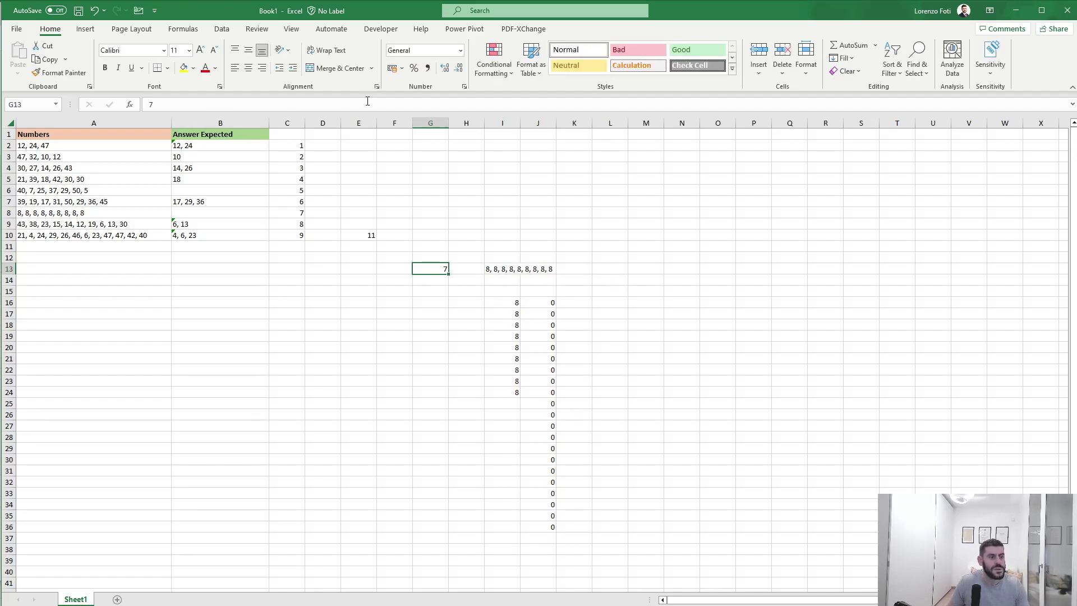
{"action": "key", "text": "Return"}
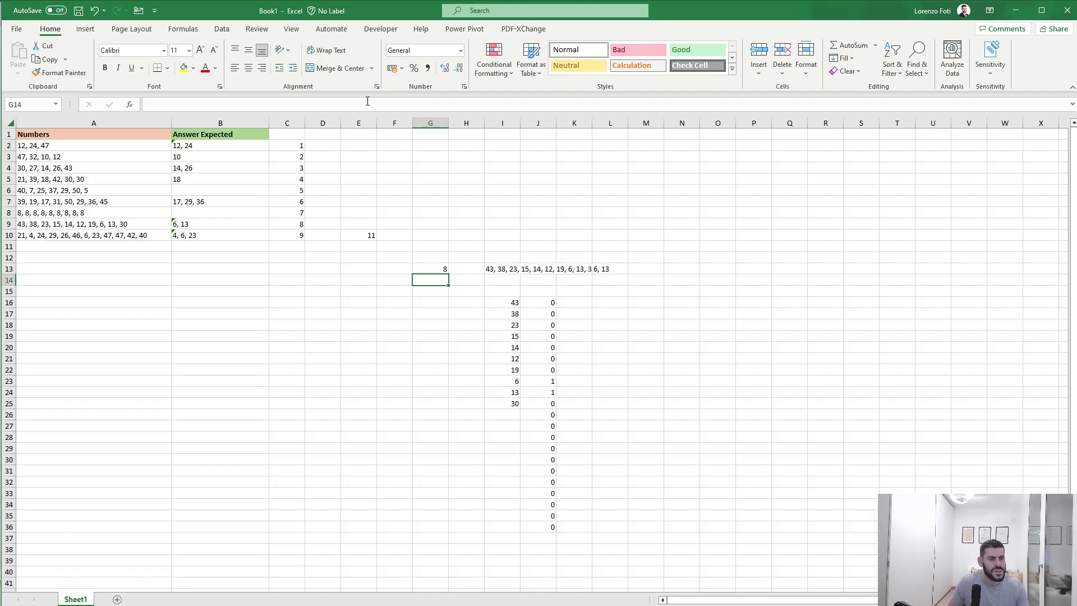
Step: Inspect the first-half formula in I13 without changing it
{"action": "key", "text": "Right"}
{"action": "key", "text": "Right"}
{"action": "key", "text": "Down"}
{"action": "key", "text": "Down"}
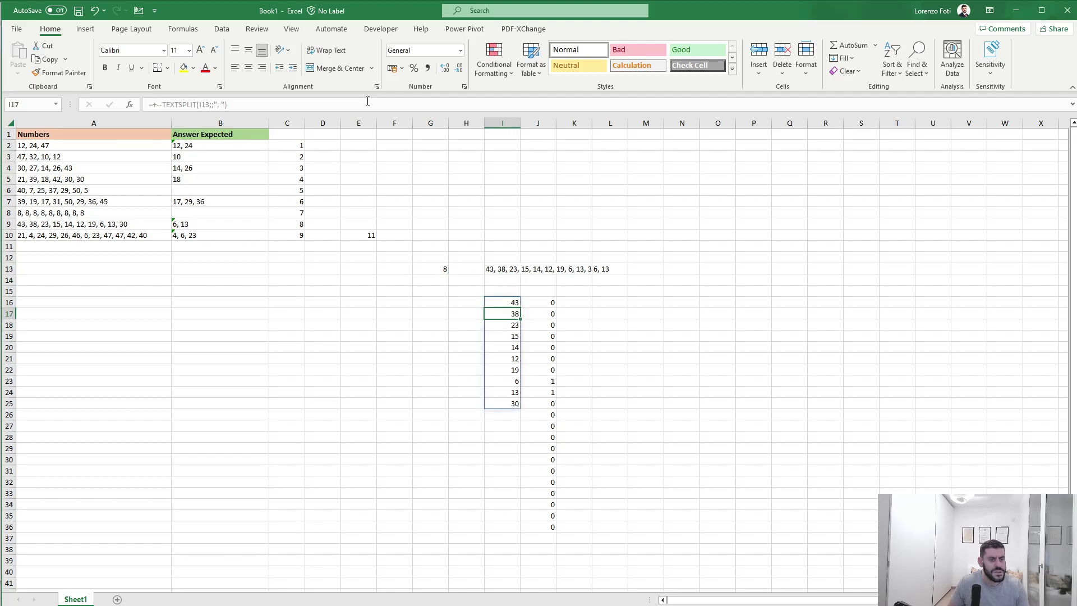
{"action": "key", "text": "Up"}
{"action": "key", "text": "Up"}
{"action": "key", "text": "Up"}
{"action": "key", "text": "F2"}
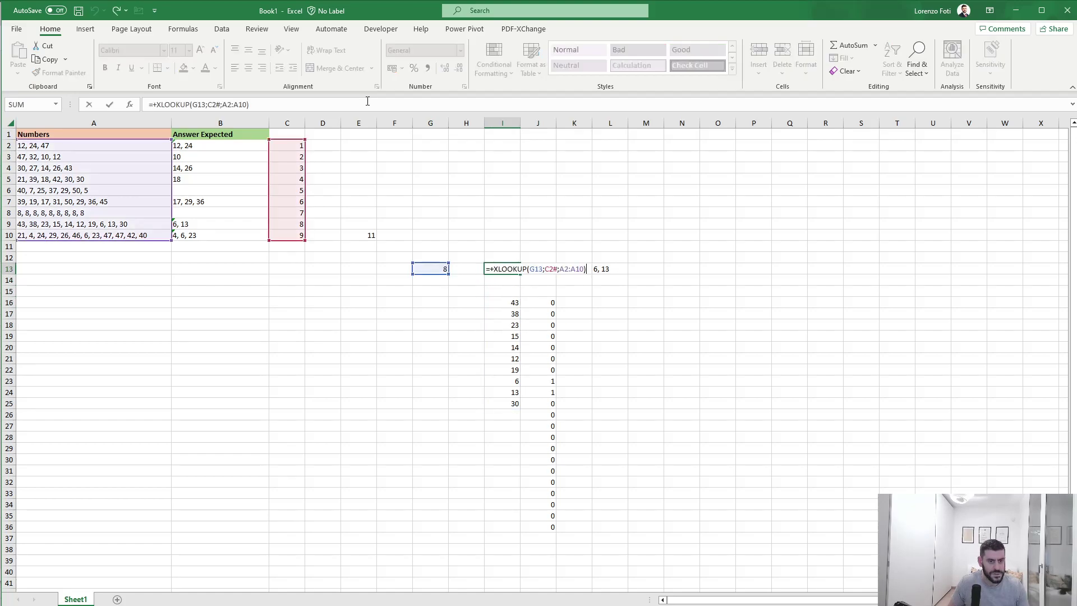
{"action": "key", "text": "Escape"}
{"action": "key", "text": "Right"}
{"action": "key", "text": "Right"}
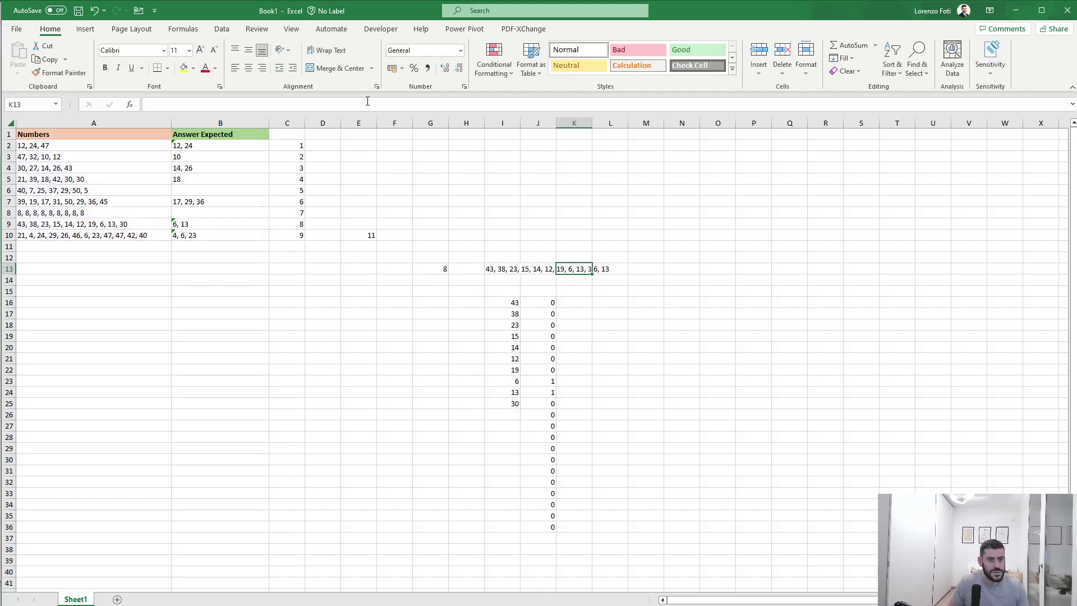
{"action": "key", "text": "Right"}
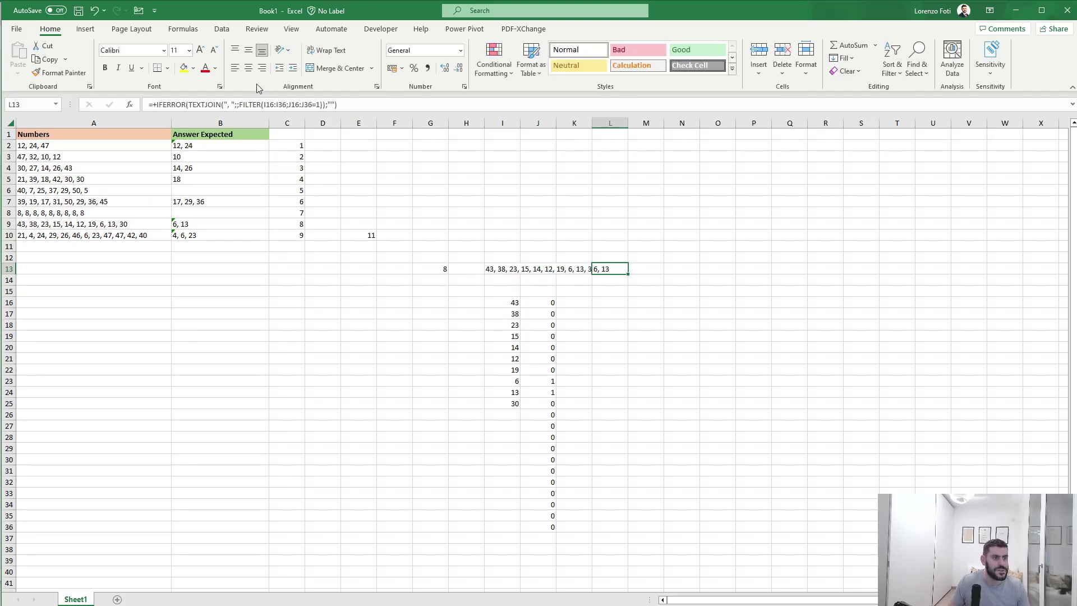
Step: Fill the result cell L13 with yellow
{"action": "left_click", "coordinate": [183, 67]}
{"action": "left_click", "coordinate": [535, 347]}
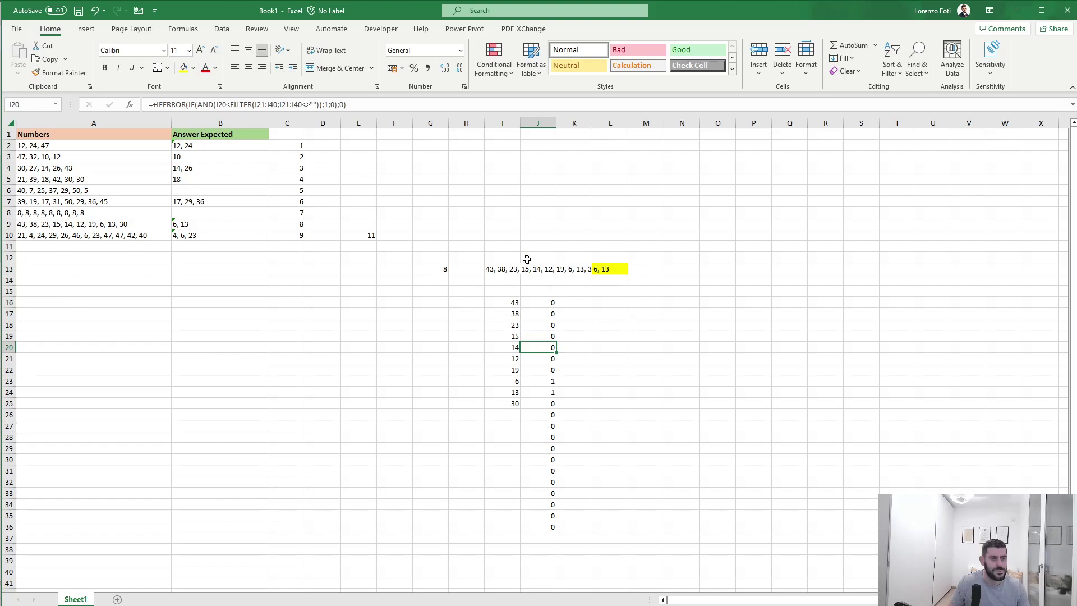
{"action": "left_click", "coordinate": [495, 270]}
Step: Load test list 9 in G13, returning 4, 6, 23 in L13
{"action": "left_click", "coordinate": [431, 271]}
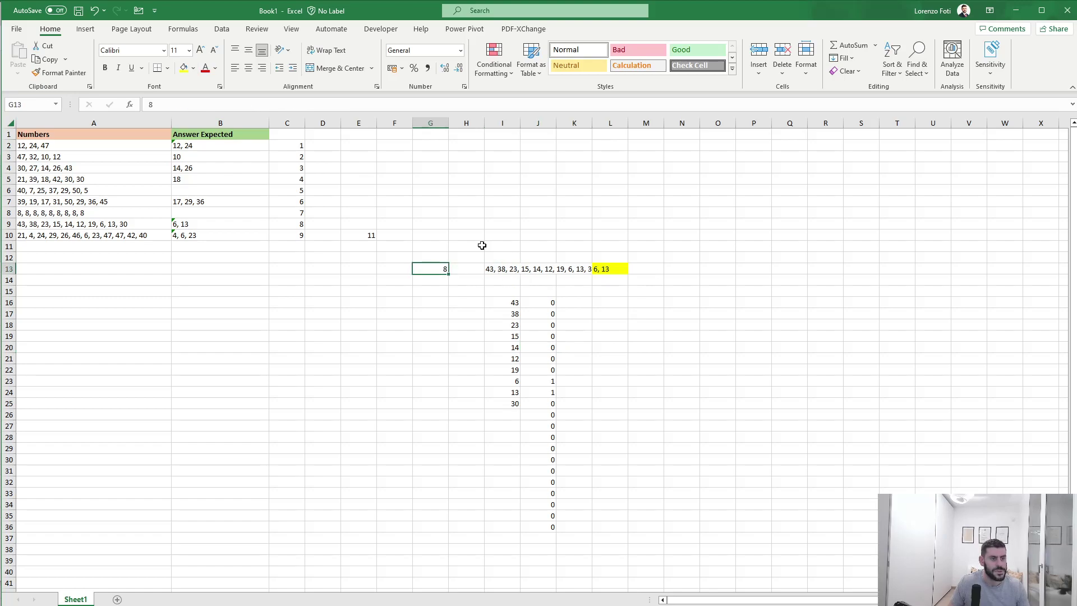
{"action": "type", "text": "9"}
{"action": "key", "text": "Return"}
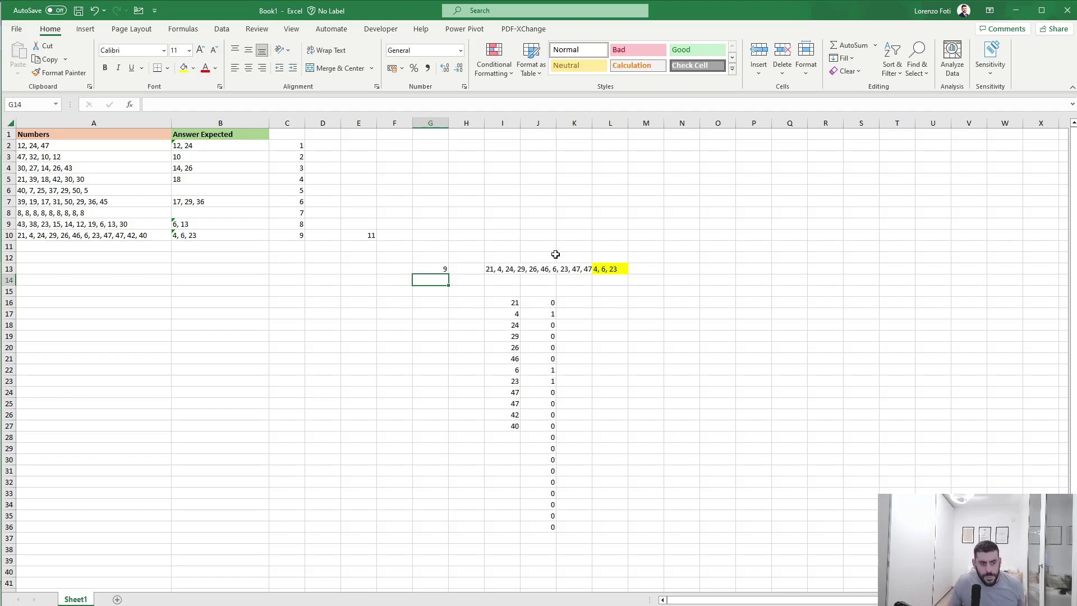
{"action": "left_click_drag", "start_coordinate": [546, 304], "coordinate": [555, 530]}
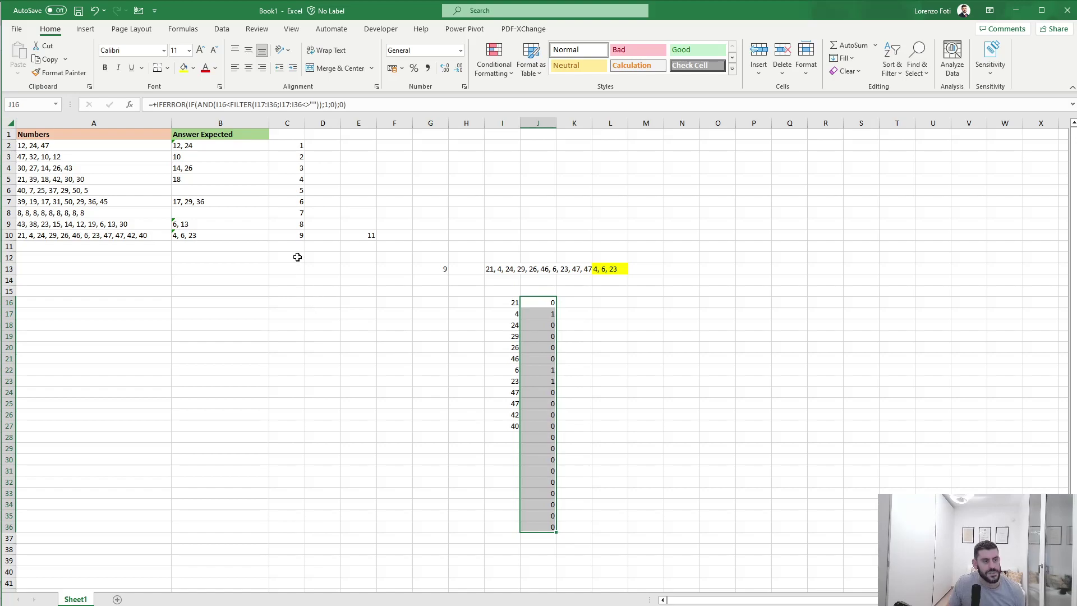
Step: Delete the stray 11 from cell E10
{"action": "left_click", "coordinate": [57, 145]}
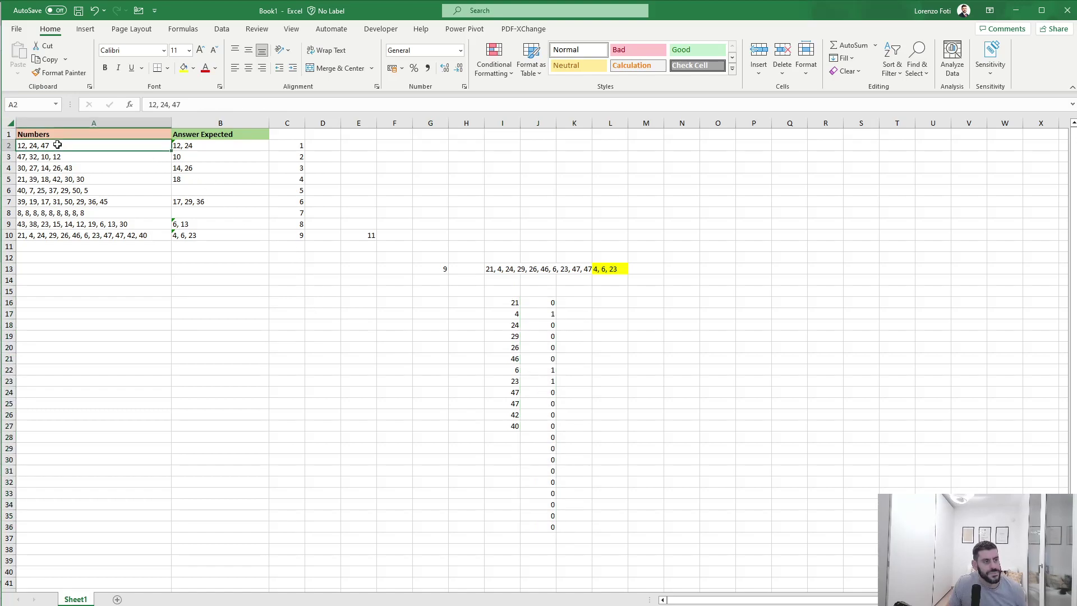
{"action": "left_click", "coordinate": [364, 143]}
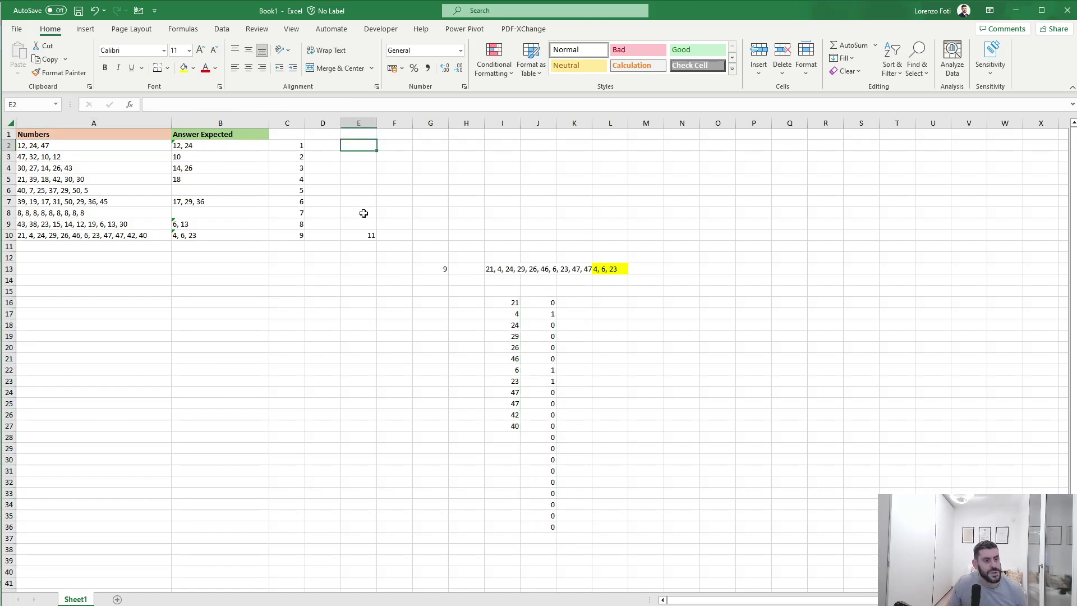
{"action": "left_click", "coordinate": [364, 234]}
{"action": "key", "text": "Delete"}
{"action": "key", "text": "Up"}
{"action": "key", "text": "Up"}
{"action": "key", "text": "Up"}
{"action": "key", "text": "Up"}
{"action": "key", "text": "Up"}
{"action": "key", "text": "Up"}
{"action": "key", "text": "Up"}
{"action": "key", "text": "Up"}
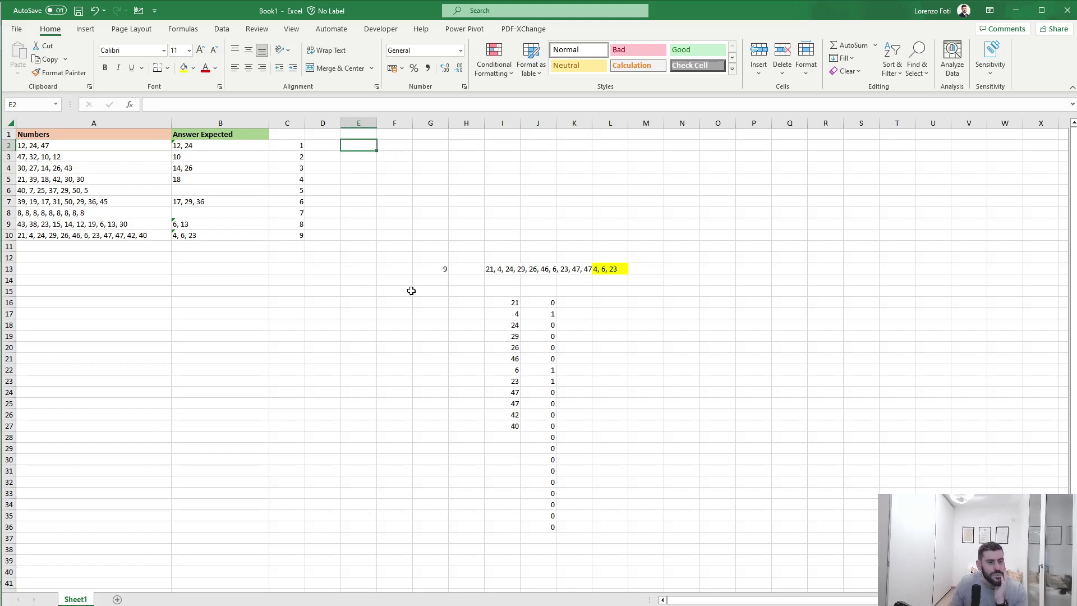
Step: Review the spilled split numbers in column I, selecting I18:I22
{"action": "left_click", "coordinate": [58, 145]}
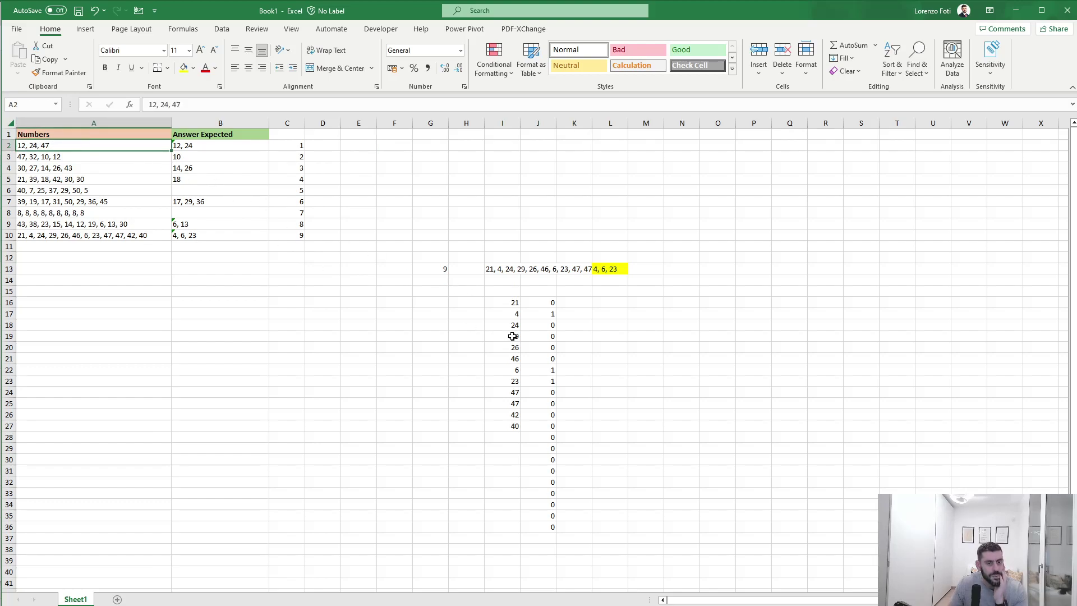
{"action": "left_click_drag", "start_coordinate": [518, 302], "coordinate": [510, 425]}
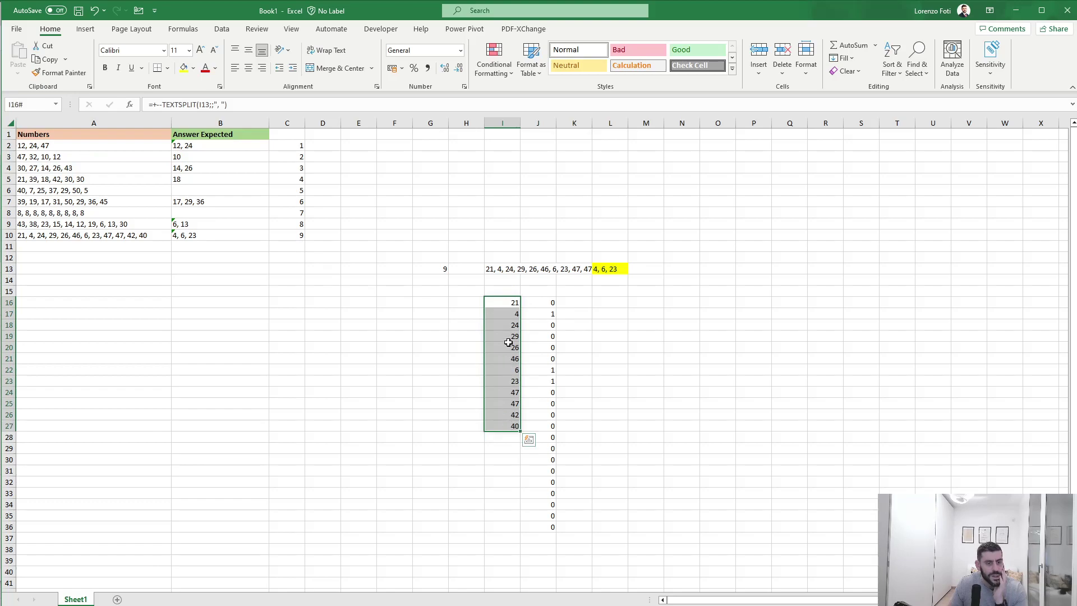
{"action": "left_click", "coordinate": [503, 302]}
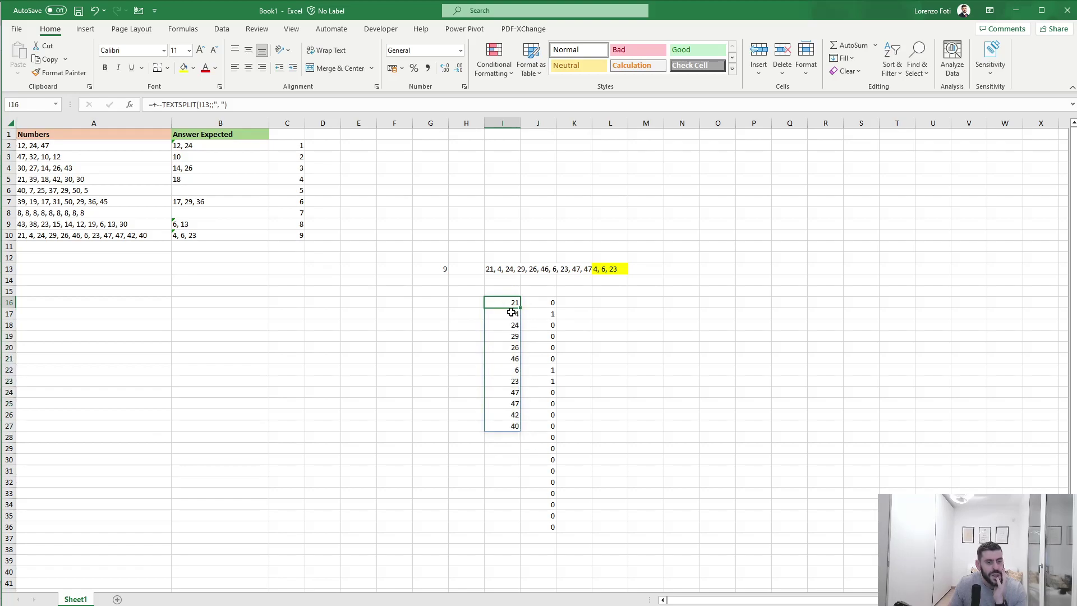
{"action": "left_click", "coordinate": [511, 314]}
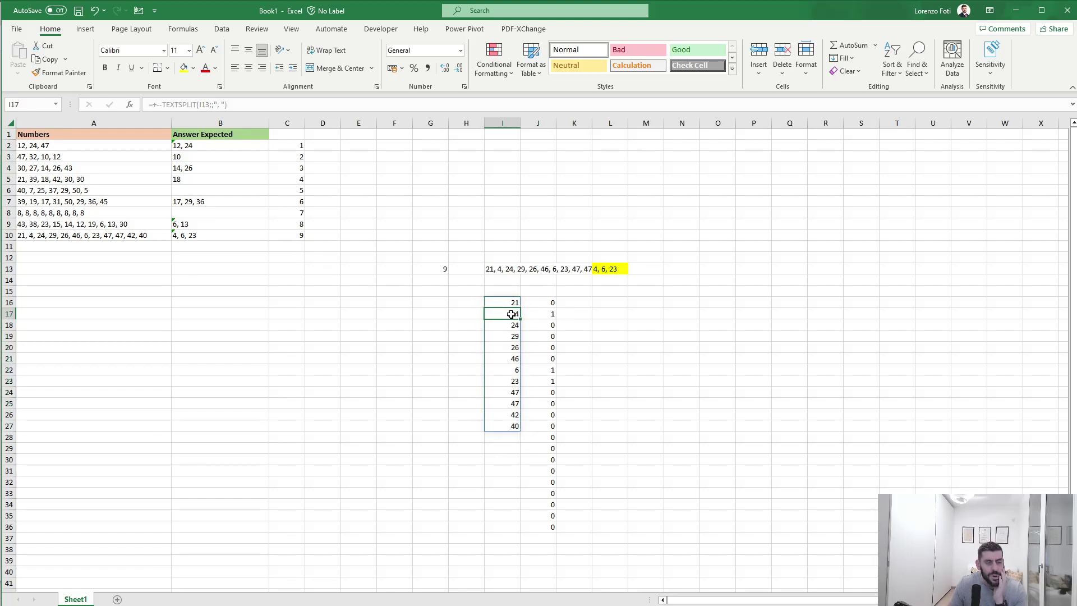
{"action": "left_click_drag", "start_coordinate": [511, 325], "coordinate": [507, 364]}
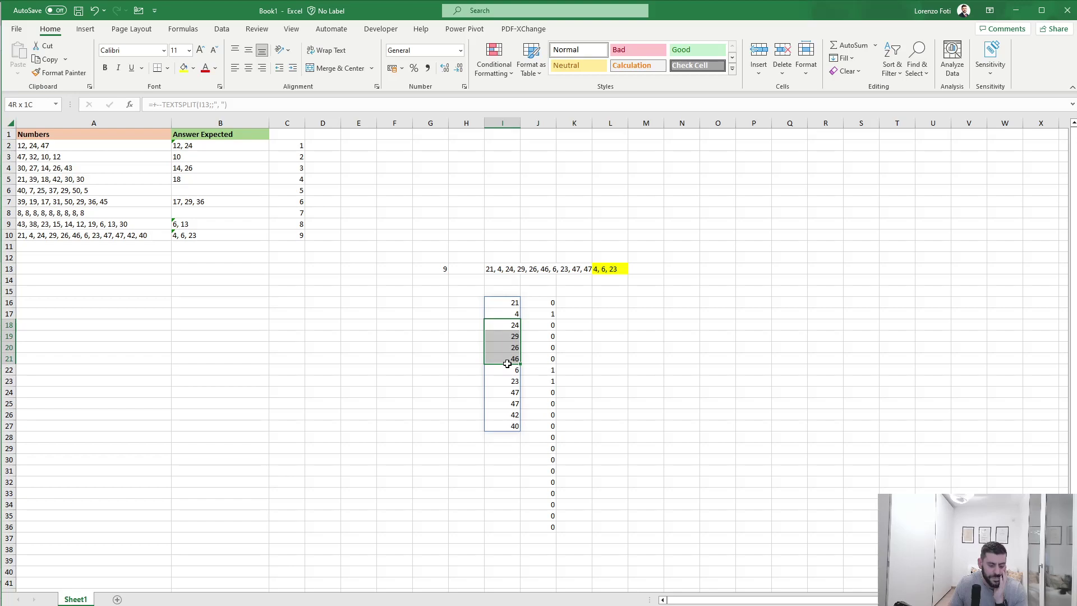
{"action": "left_click_drag", "start_coordinate": [507, 363], "coordinate": [507, 366]}
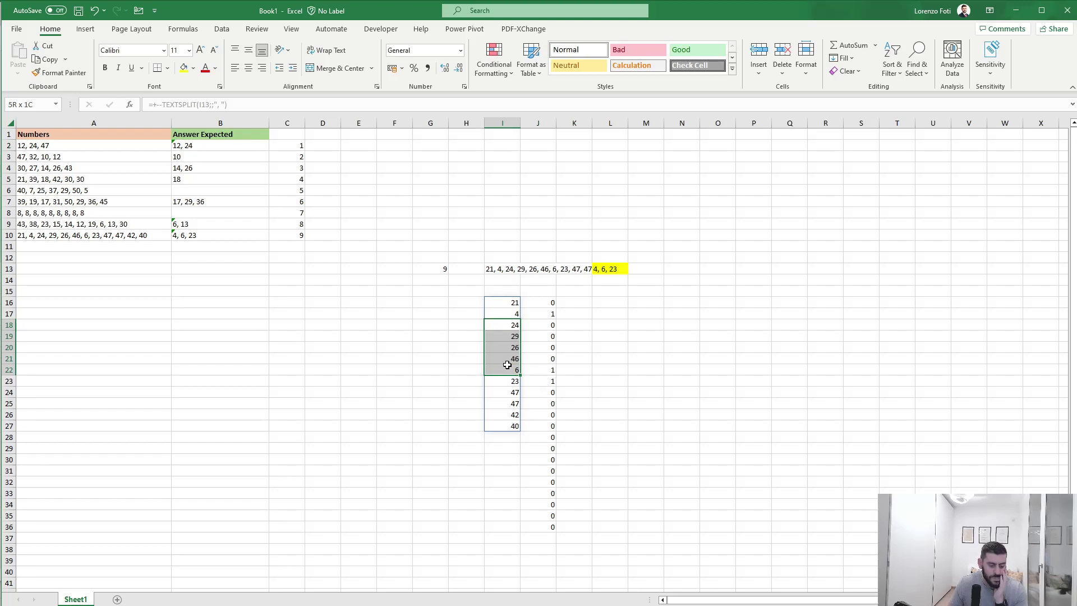
{"action": "left_click_drag", "start_coordinate": [507, 365], "coordinate": [507, 365]}
{"action": "left_click", "coordinate": [353, 147]}
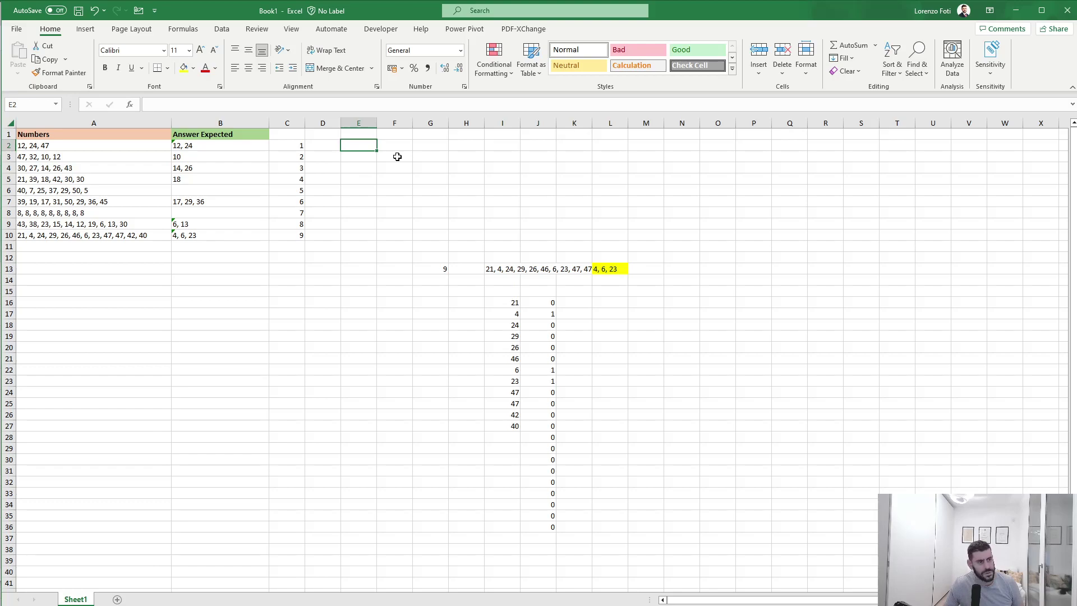
Step: Insert a blank Sheet2 in Book1 and switch to Excel_Challenge_379 in the browser
{"action": "left_click", "coordinate": [39, 212]}
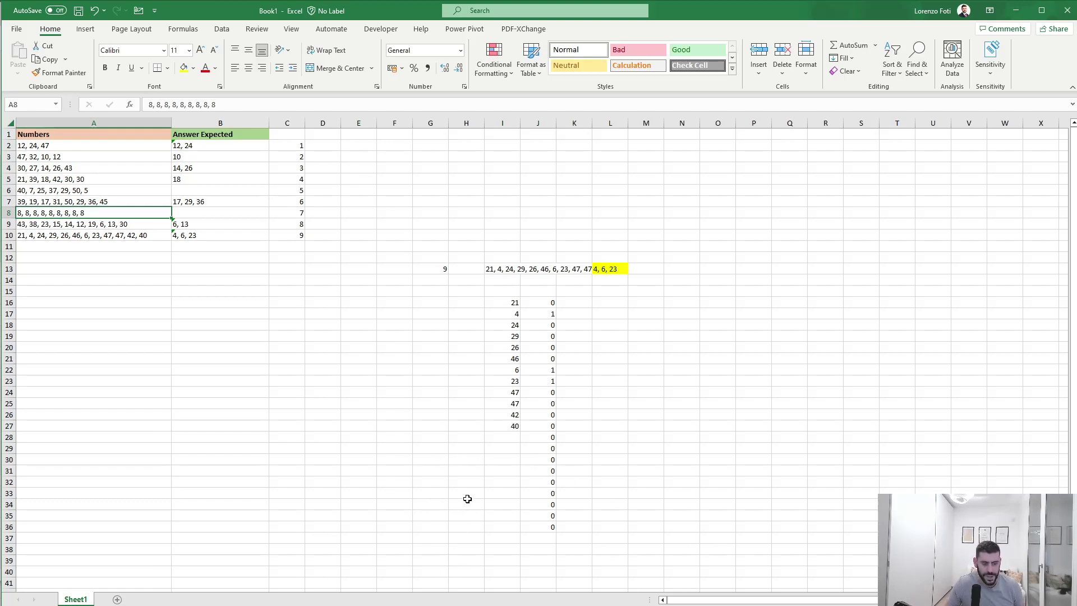
{"action": "left_click", "coordinate": [118, 599]}
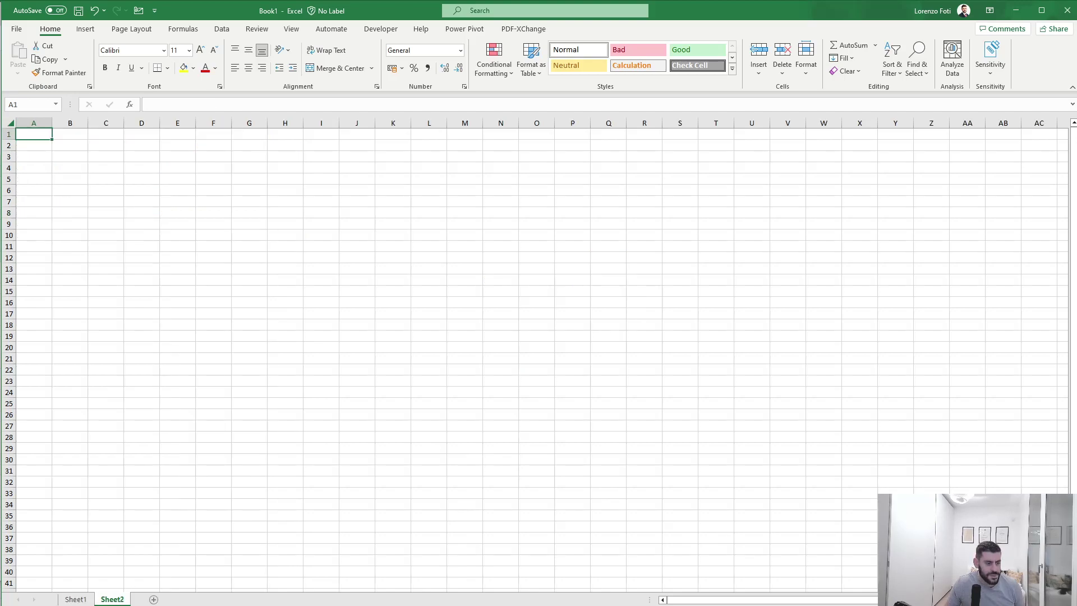
{"action": "key", "text": "alt+Tab"}
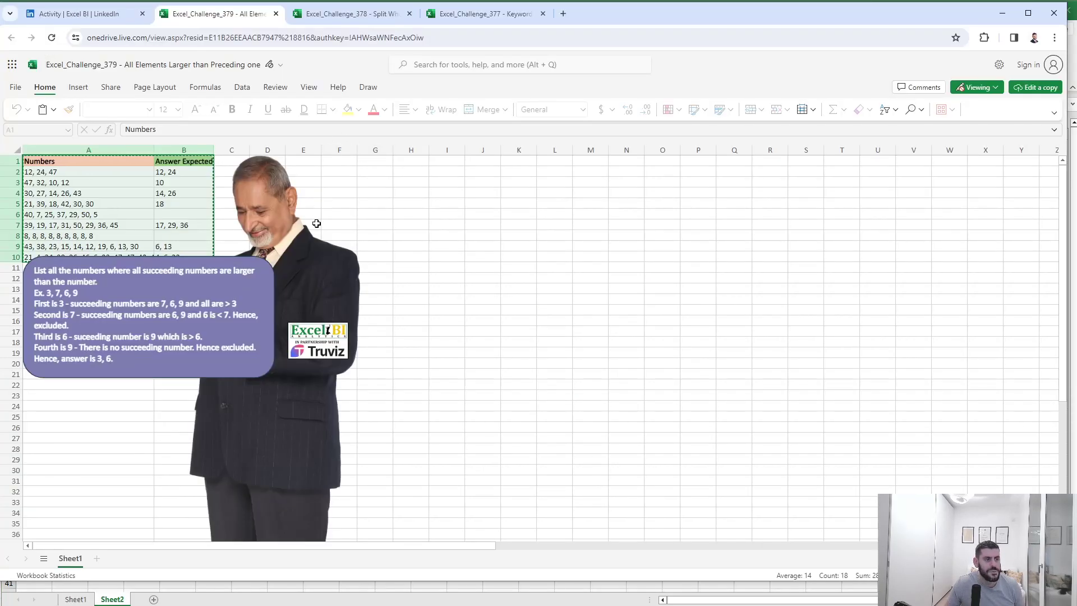
Step: Open Excel_Challenge_378 online, copy its A1:C10 table, and return to desktop Excel
{"action": "left_click", "coordinate": [370, 205]}
{"action": "left_click", "coordinate": [355, 19]}
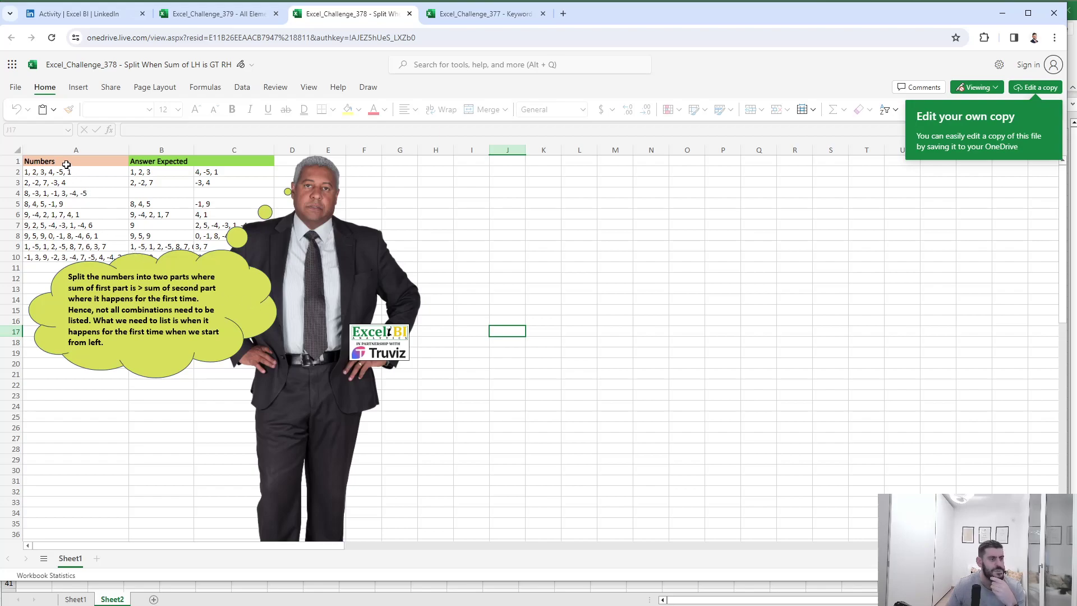
{"action": "left_click", "coordinate": [66, 160]}
{"action": "left_click_drag", "start_coordinate": [65, 160], "coordinate": [234, 257]}
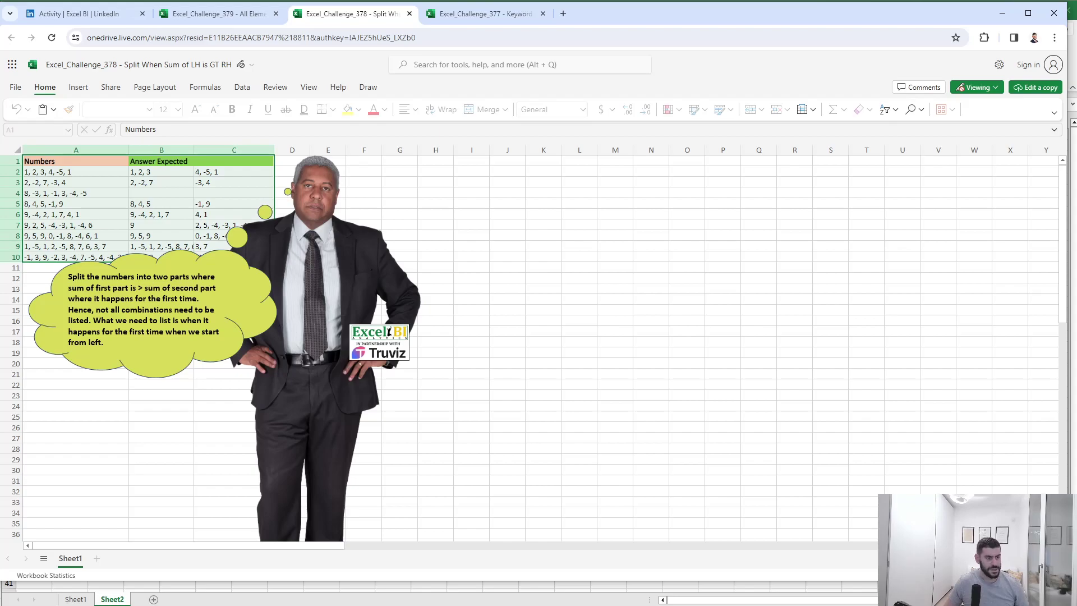
{"action": "key", "text": "ctrl+c"}
{"action": "key", "text": "alt+Tab"}
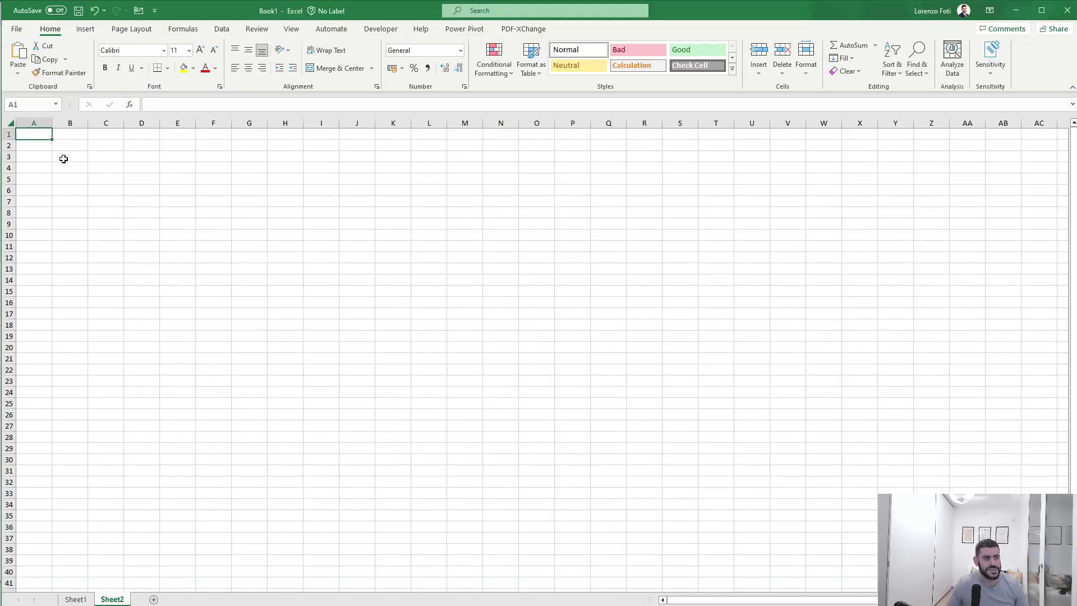
Step: Paste the challenge table into A1 of Sheet2 and widen columns A and C
{"action": "key", "text": "ctrl+v"}
{"action": "left_click", "coordinate": [71, 190]}
{"action": "left_click_drag", "start_coordinate": [53, 122], "coordinate": [365, 125]}
{"action": "left_click", "coordinate": [254, 223]}
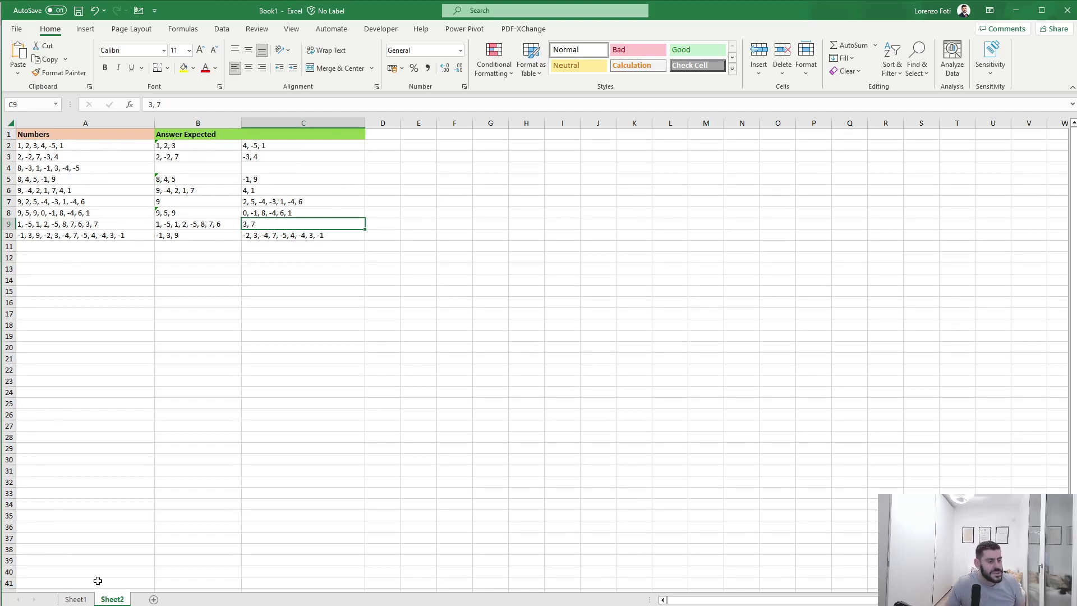
{"action": "key", "text": "alt+Tab"}
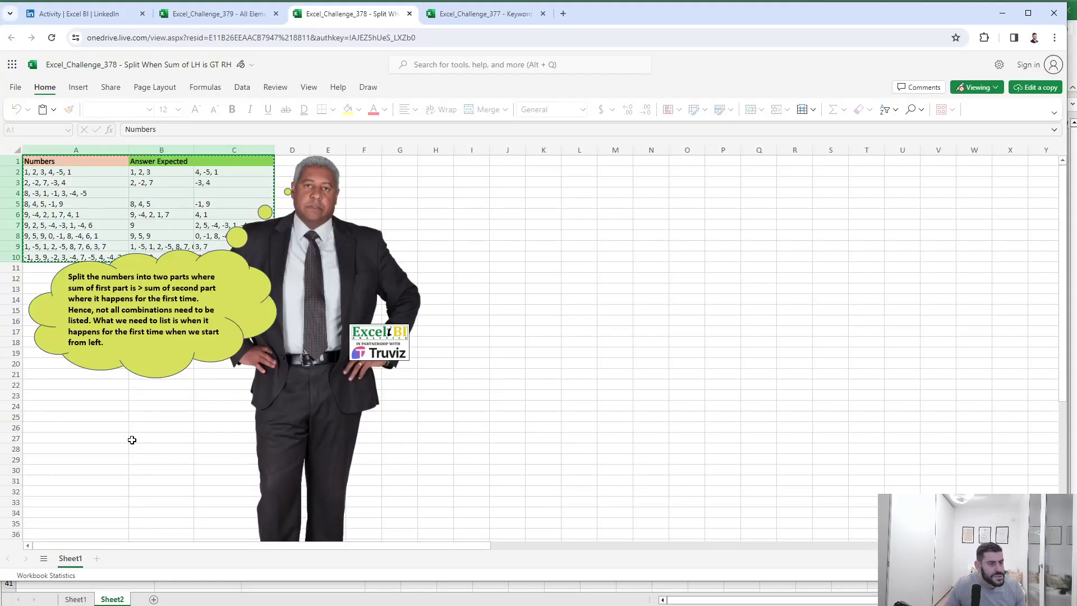
Step: Switch from the browser back to Book1's Sheet2 in desktop Excel
{"action": "key", "text": "alt+Tab"}
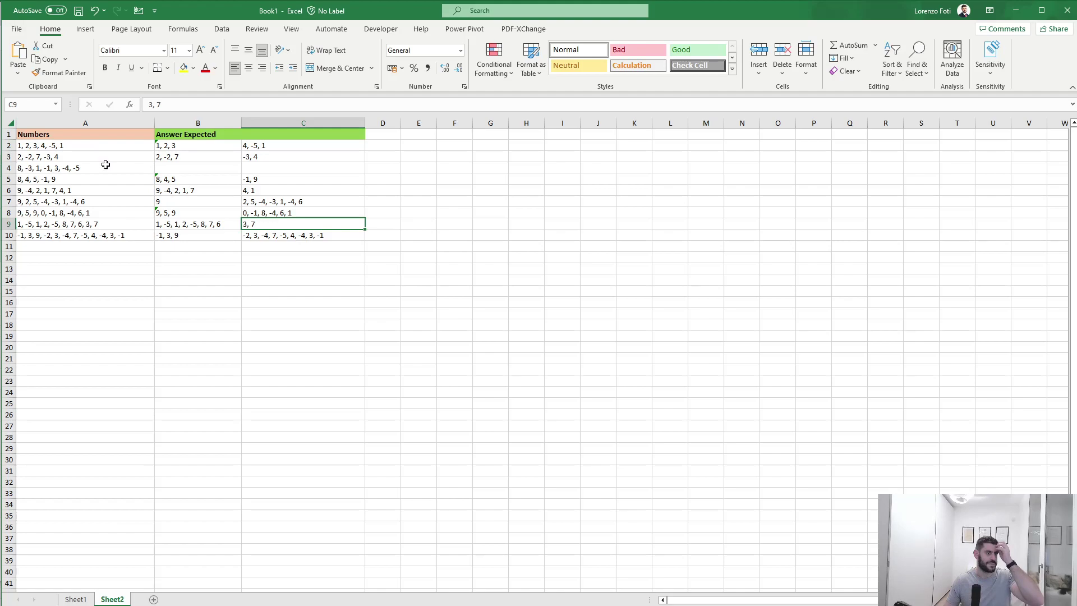
Step: Enter =SEQUENCE(9) in D2 to number the rows 1 to 9
{"action": "left_click", "coordinate": [370, 143]}
{"action": "type", "text": "+seq"}
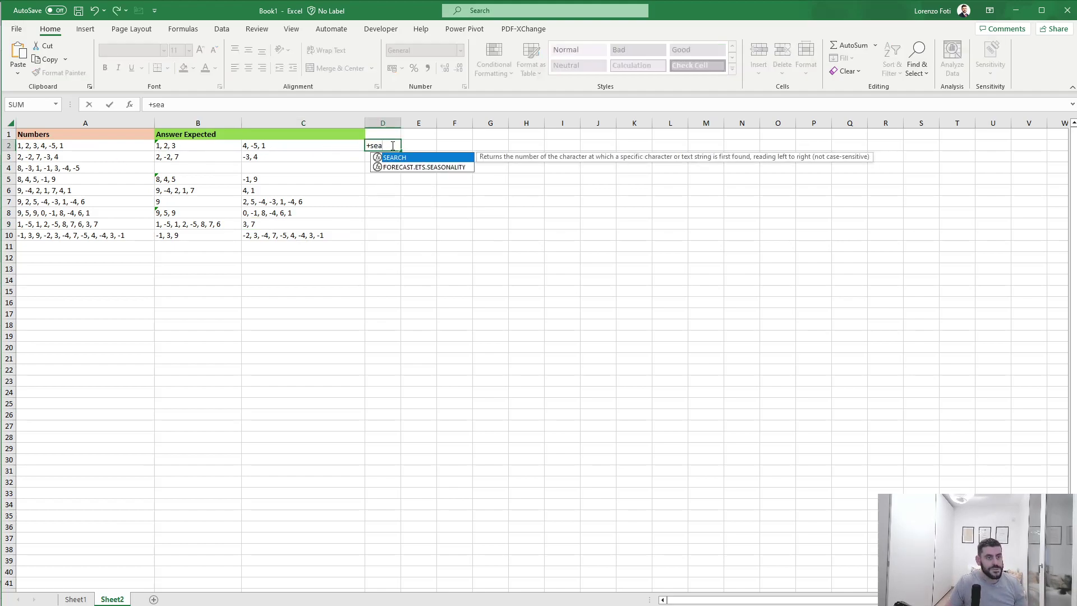
{"action": "key", "text": "Tab"}
{"action": "type", "text": "9("}
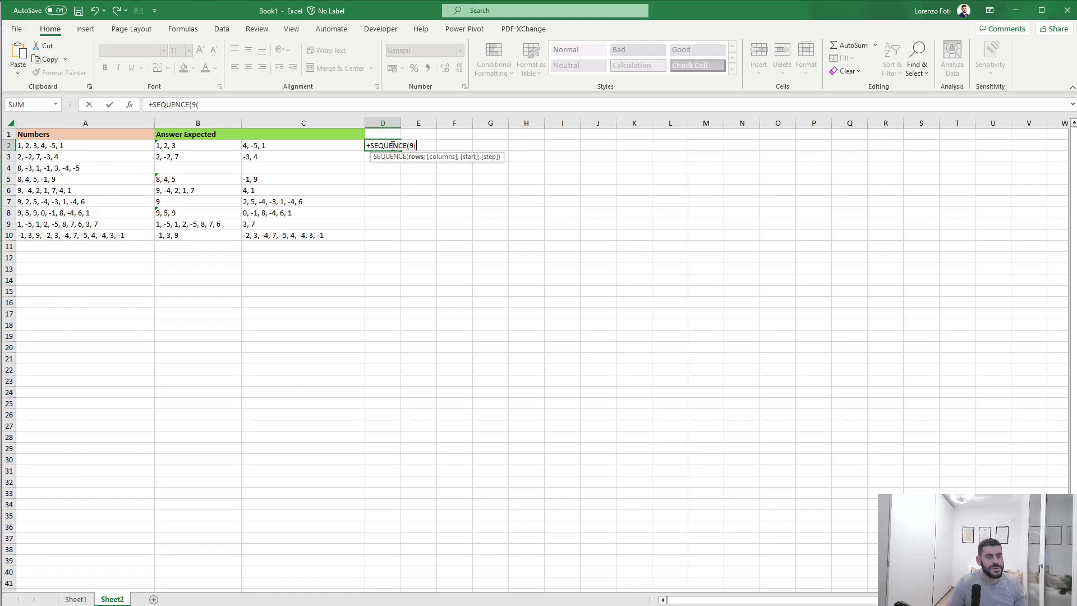
{"action": "key", "text": "BackSpace"}
{"action": "type", "text": ")"}
{"action": "key", "text": "Return"}
Step: Enter the list index 1 in E16
{"action": "key", "text": "Down"}
{"action": "key", "text": "Down"}
{"action": "key", "text": "Down"}
{"action": "key", "text": "Down"}
{"action": "key", "text": "Down"}
{"action": "key", "text": "Down"}
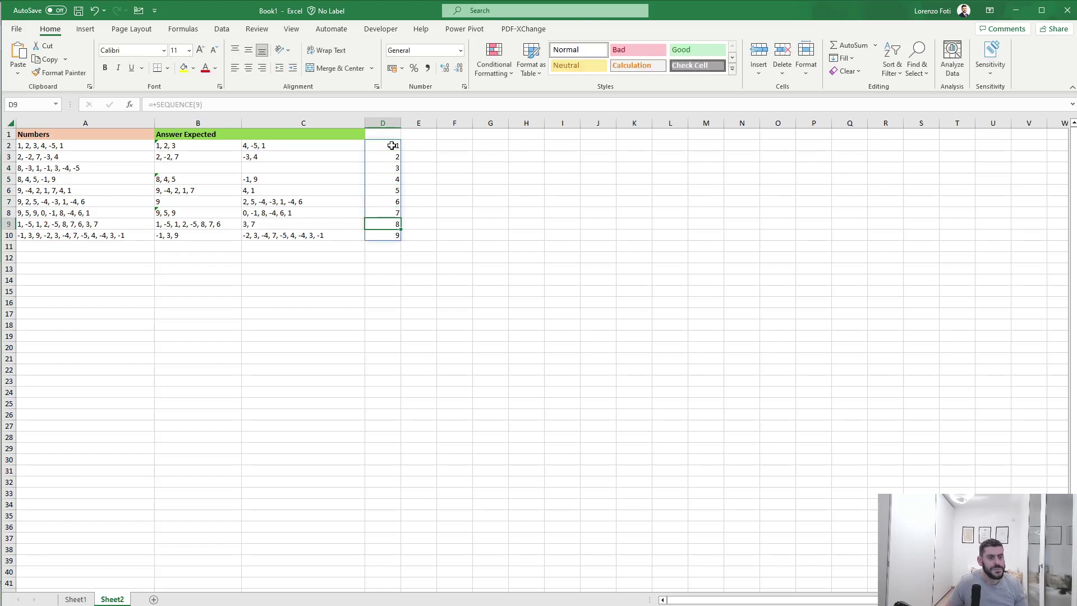
{"action": "key", "text": "Down"}
{"action": "key", "text": "Down"}
{"action": "key", "text": "Down"}
{"action": "key", "text": "Down"}
{"action": "key", "text": "Down"}
{"action": "key", "text": "Down"}
{"action": "key", "text": "Down"}
{"action": "key", "text": "Right"}
{"action": "key", "text": "Right"}
{"action": "key", "text": "Right"}
{"action": "type", "text": "+"}
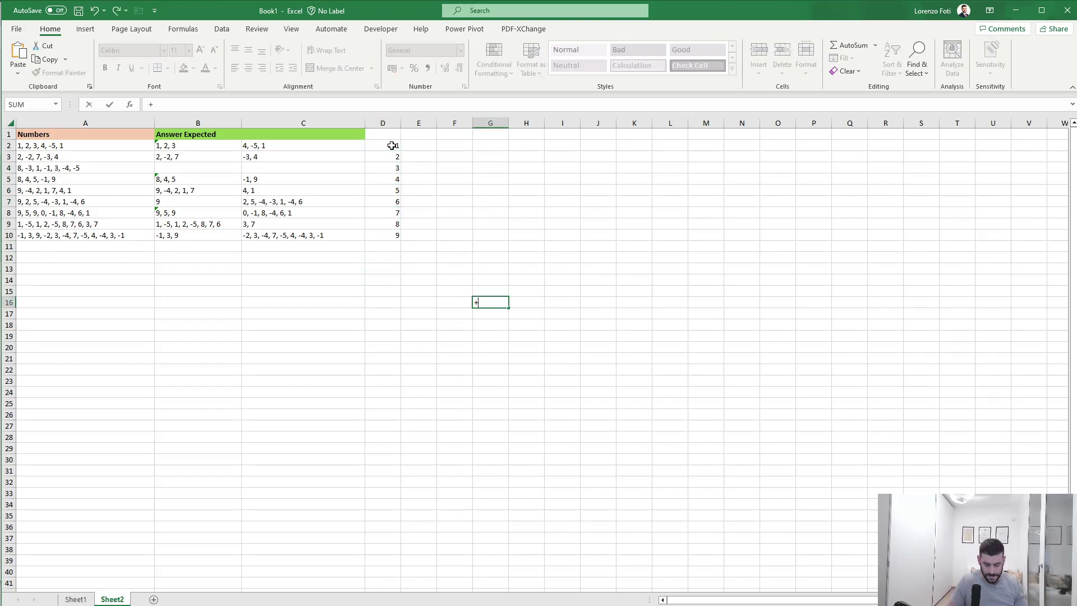
{"action": "type", "text": "xl"}
{"action": "key", "text": "Tab"}
{"action": "key", "text": "ctrl+Left"}
{"action": "key", "text": "ctrl+Up"}
{"action": "key", "text": "Escape"}
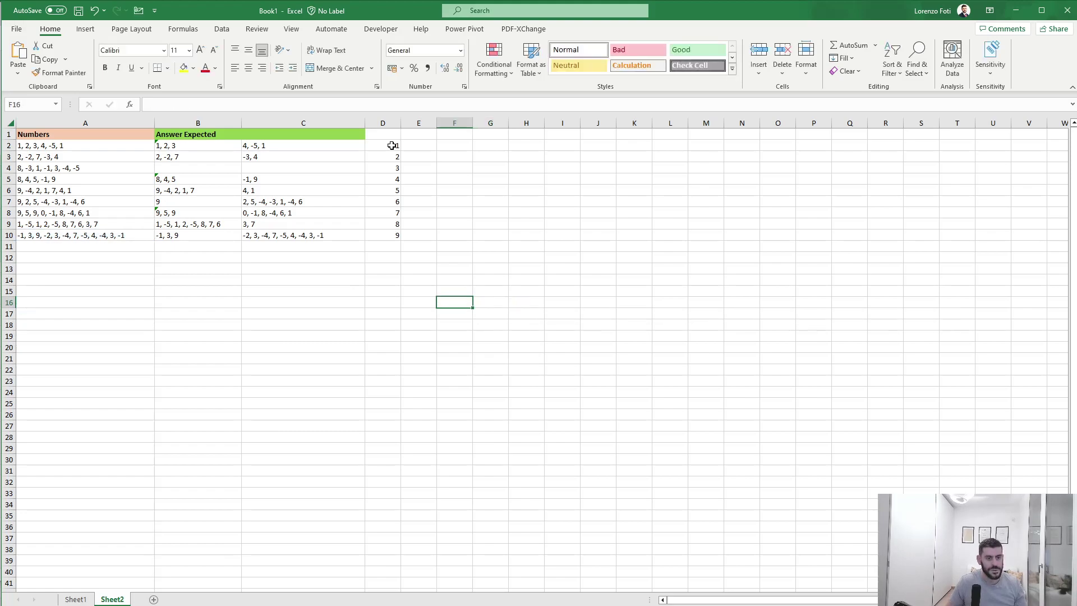
{"action": "key", "text": "Left"}
{"action": "key", "text": "Left"}
{"action": "type", "text": "1"}
{"action": "key", "text": "Right"}
{"action": "key", "text": "Right"}
Step: Start an XLOOKUP in G16 with E16 as lookup value and D2# as lookup array
{"action": "type", "text": "xl"}
{"action": "key", "text": "ctrl+Return"}
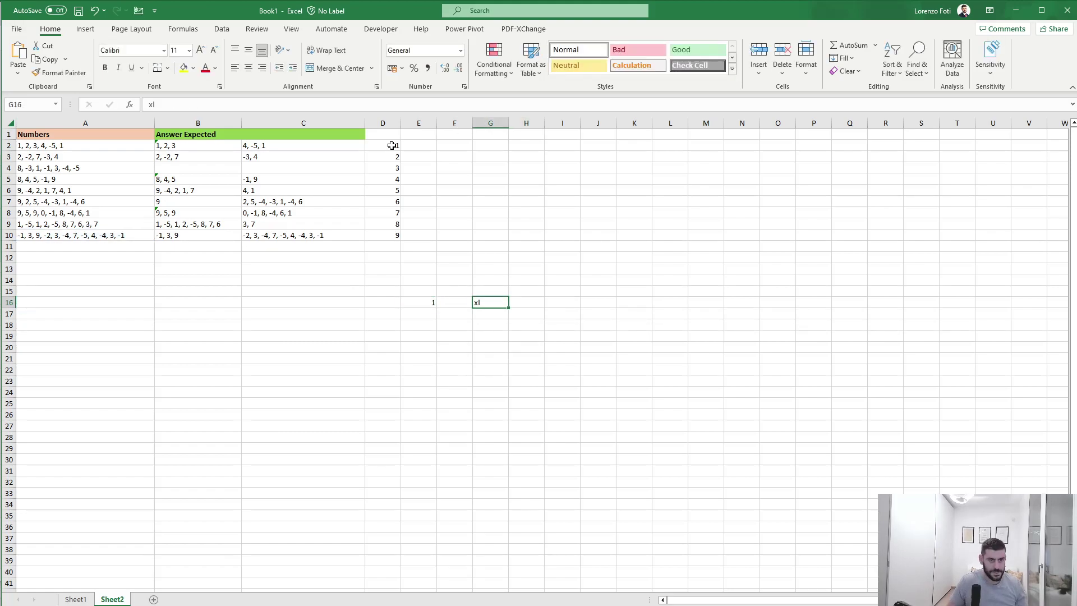
{"action": "type", "text": "+xl"}
{"action": "key", "text": "Tab"}
{"action": "key", "text": "Left"}
{"action": "key", "text": "Left"}
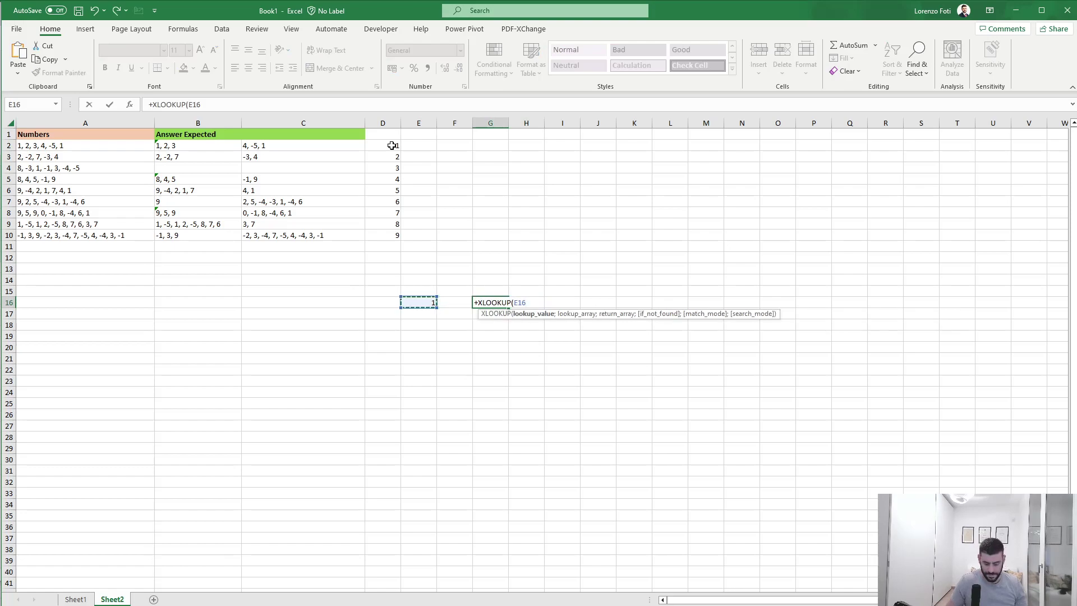
{"action": "type", "text": ";"}
{"action": "key", "text": "Left"}
{"action": "key", "text": "Left"}
{"action": "key", "text": "Left"}
{"action": "key", "text": "ctrl+Up"}
{"action": "key", "text": "Up"}
{"action": "key", "text": "Up"}
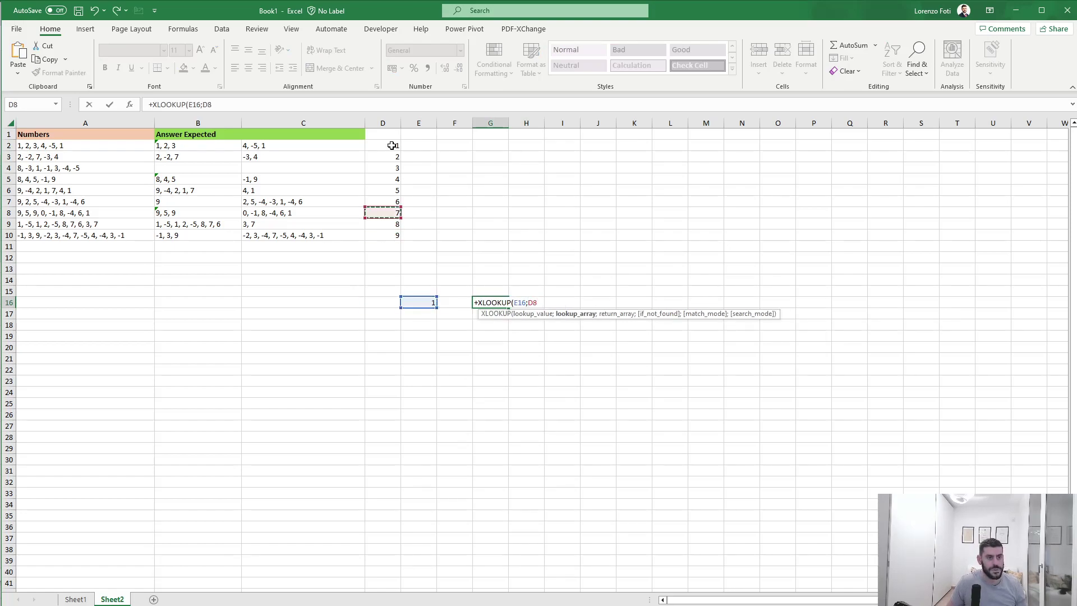
{"action": "key", "text": "Up"}
{"action": "key", "text": "Up"}
{"action": "key", "text": "Up"}
{"action": "key", "text": "Up"}
{"action": "key", "text": "Up"}
{"action": "key", "text": "Up"}
{"action": "key", "text": "ctrl+shift+Down"}
Step: Finish the G16 XLOOKUP with return range A2:A10, returning list 1, 2, 3, 4, -5, 1
{"action": "type", "text": ";E16"}
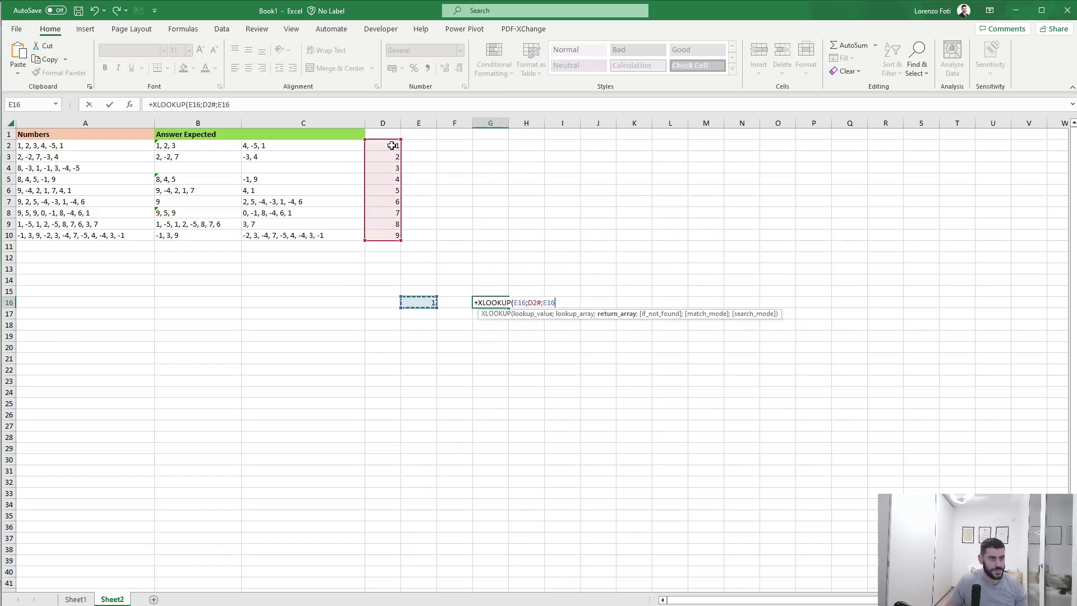
{"action": "key", "text": "ctrl+Up"}
{"action": "key", "text": "ctrl+Left"}
{"action": "key", "text": "ctrl+Left"}
{"action": "key", "text": "Down"}
{"action": "key", "text": "ctrl+shift+Down"}
{"action": "type", "text": ")"}
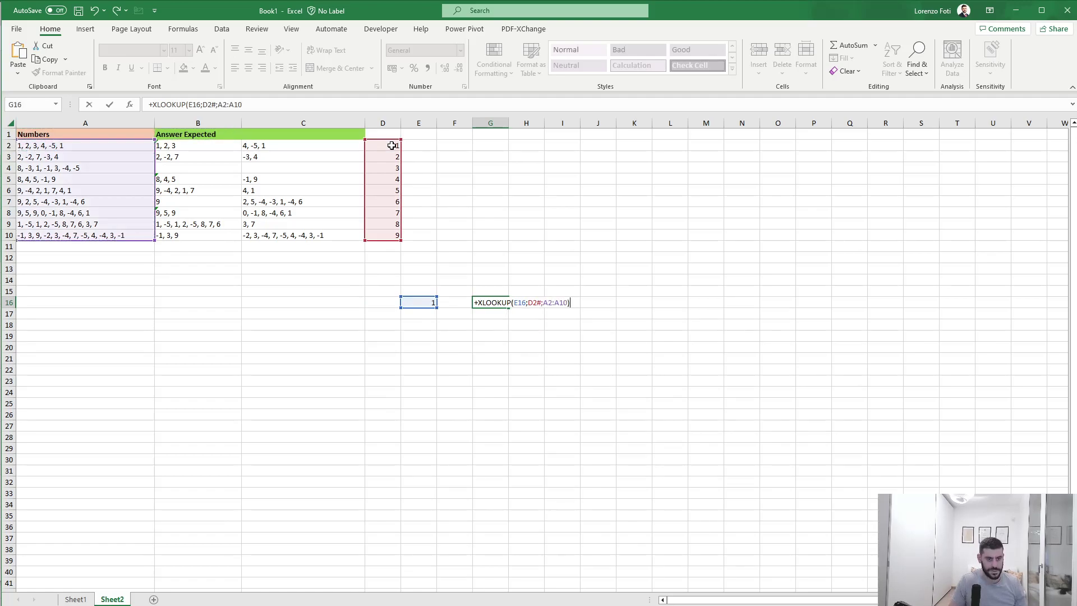
{"action": "key", "text": "ctrl+Return"}
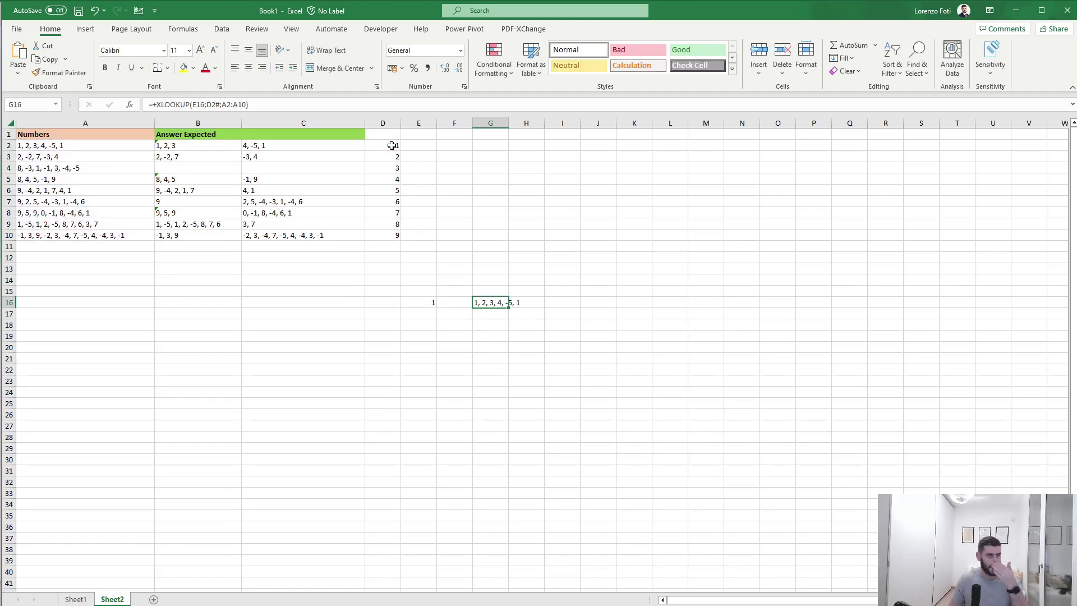
{"action": "key", "text": "Down"}
{"action": "key", "text": "Down"}
{"action": "key", "text": "Down"}
{"action": "type", "text": "+"}
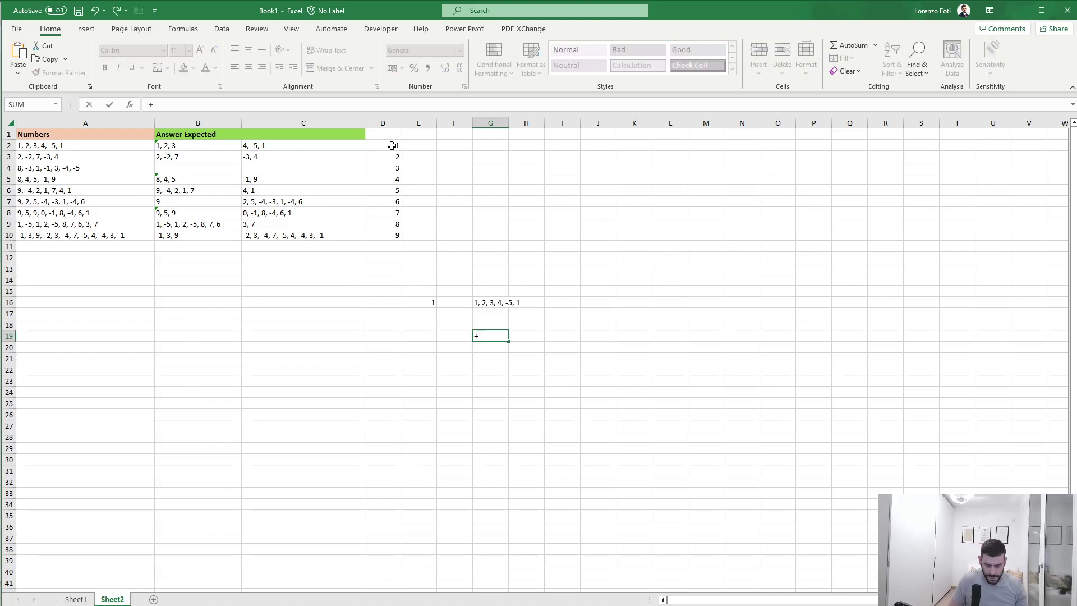
{"action": "type", "text": "texts"}
Step: Enter =--TEXTSPLIT(G16;;", ") in G19, spilling numbers 1, 2, 3, 4, -5, 1 to G24
{"action": "key", "text": "Tab"}
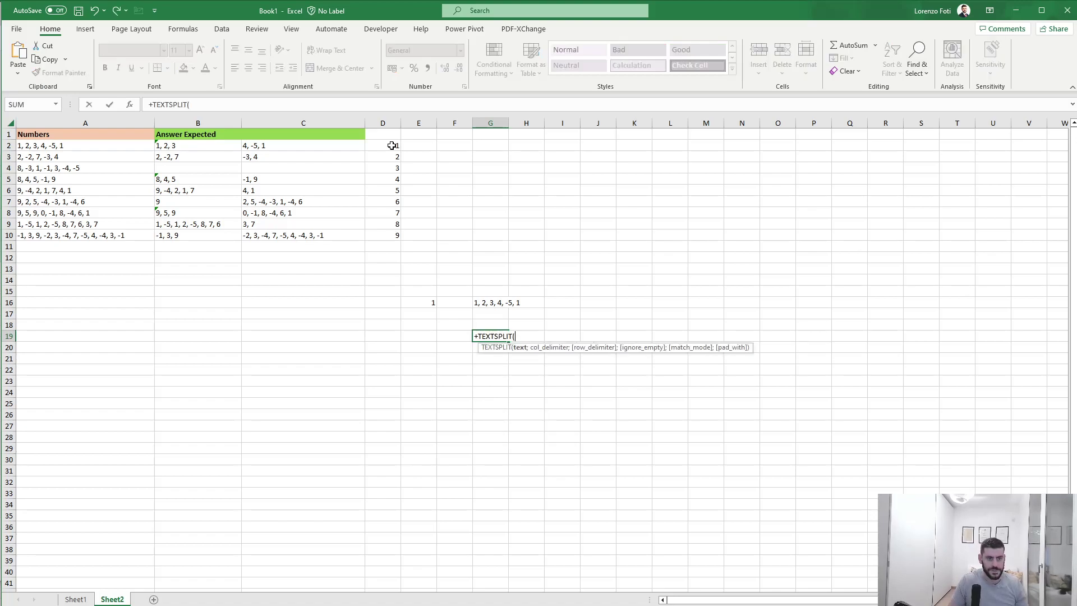
{"action": "type", "text": ";"}
{"action": "key", "text": "BackSpace"}
{"action": "key", "text": "Up"}
{"action": "key", "text": "Up"}
{"action": "key", "text": "Up"}
{"action": "type", "text": ";"}
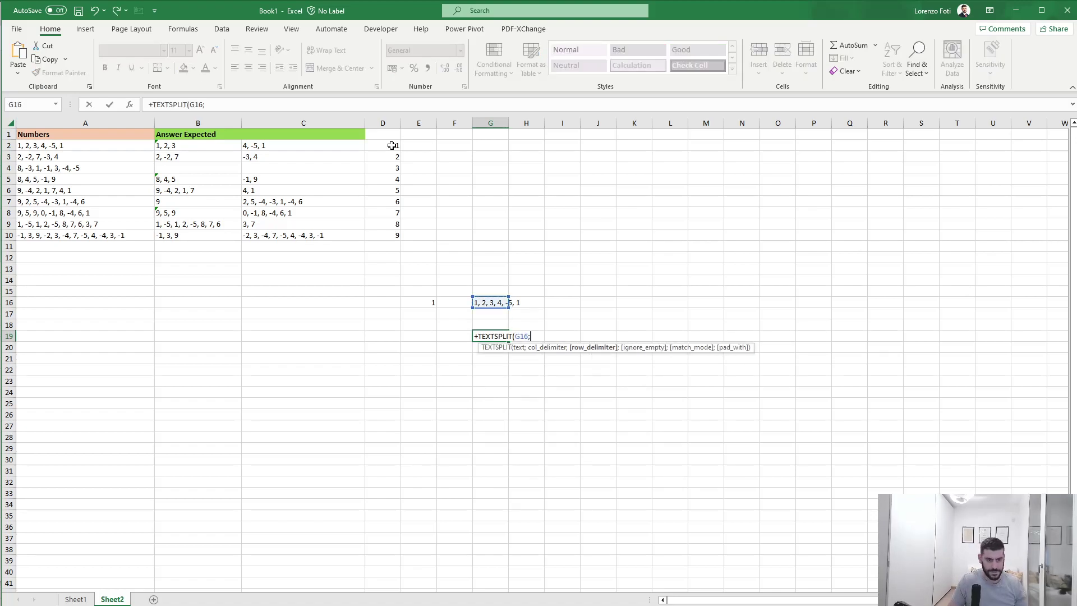
{"action": "type", "text": ";\", \")"}
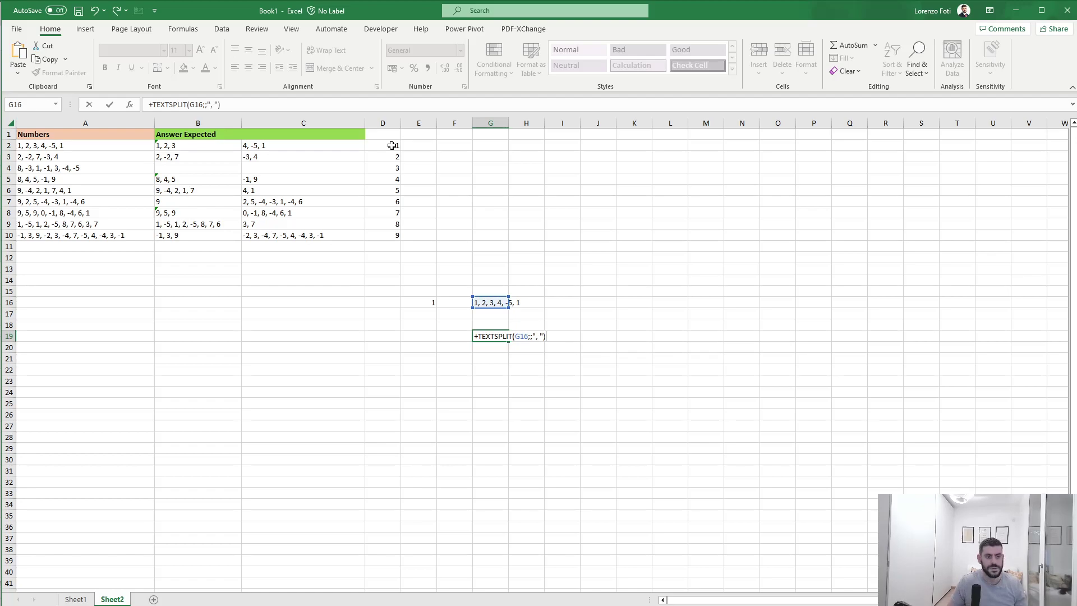
{"action": "key", "text": "ctrl+Return"}
{"action": "key", "text": "Right"}
{"action": "key", "text": "Left"}
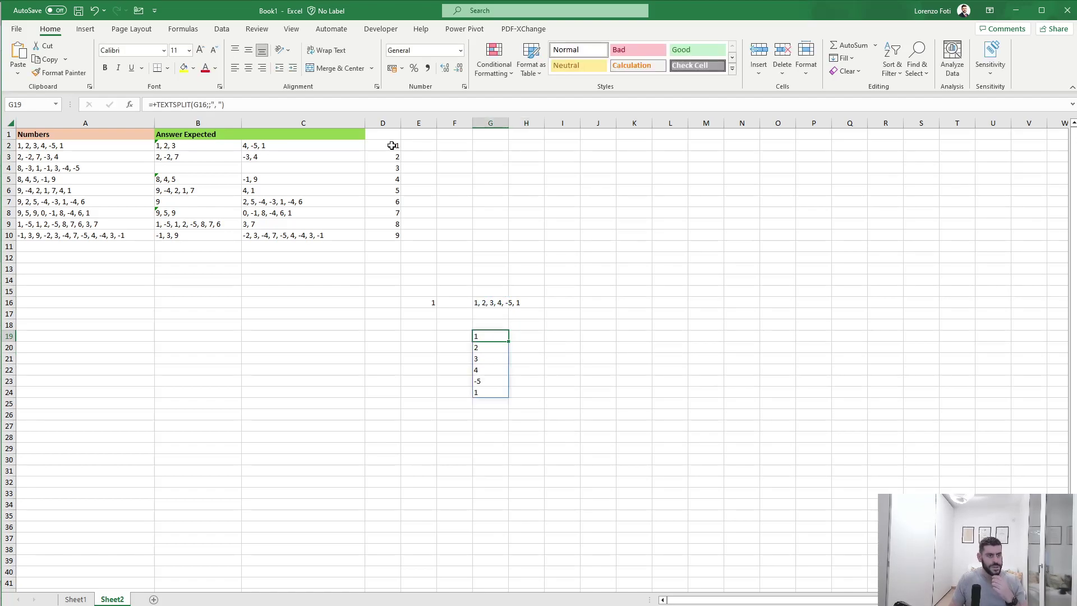
{"action": "left_click", "coordinate": [160, 104]}
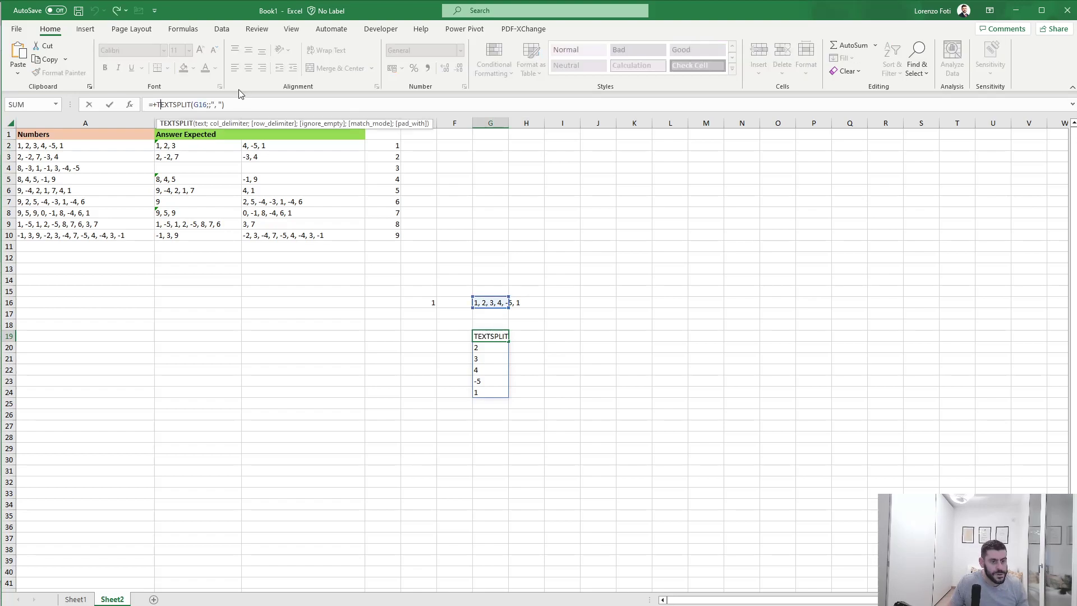
{"action": "key", "text": "Tab"}
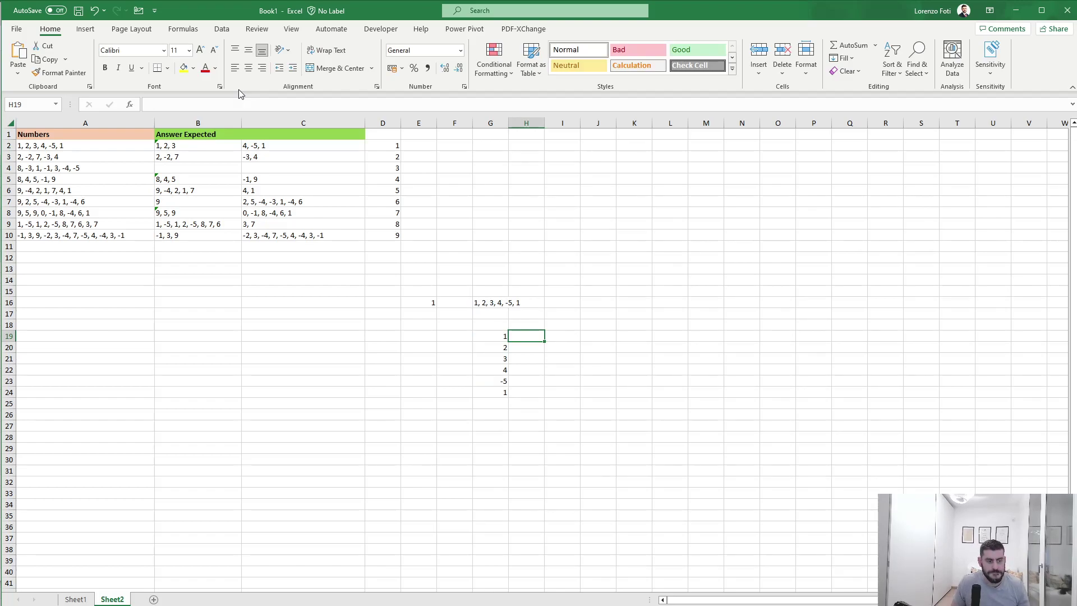
Step: Fill H19:H24 with running totals =G19+H18, giving 1, 3, 6, 10, 5, 6
{"action": "type", "text": "+"}
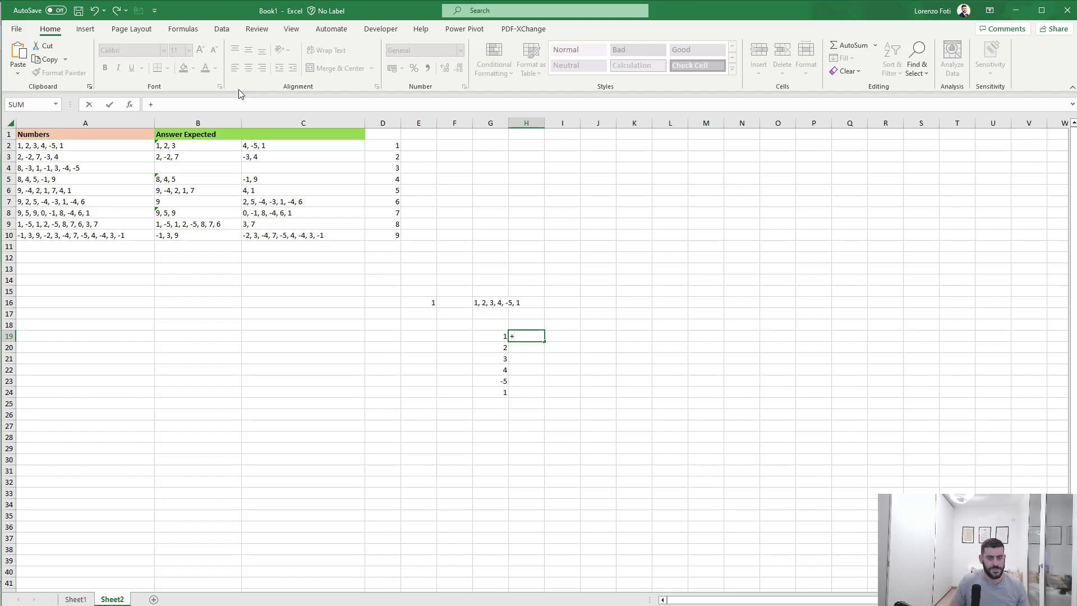
{"action": "key", "text": "Left"}
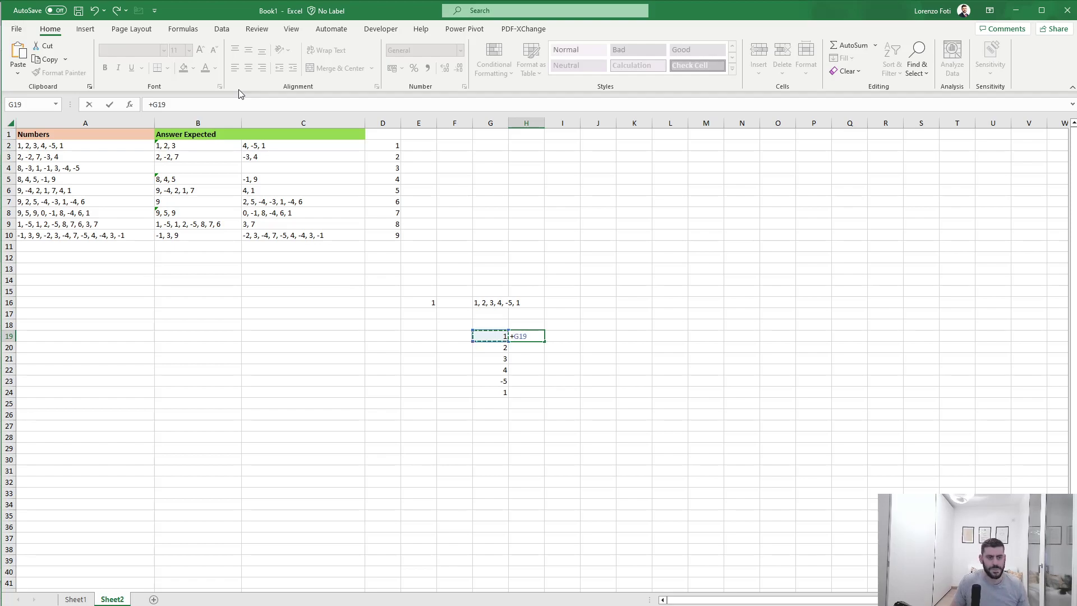
{"action": "type", "text": "+"}
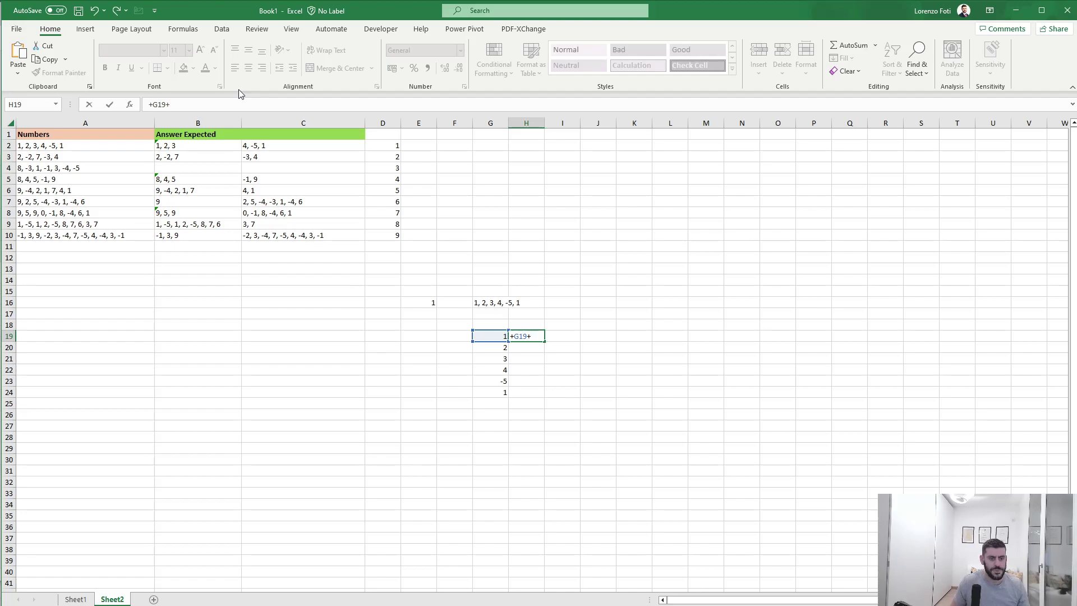
{"action": "key", "text": "Up"}
{"action": "key", "text": "Return"}
{"action": "key", "text": "Up"}
{"action": "key", "text": "ctrl+c"}
{"action": "key", "text": "shift+Down"}
{"action": "key", "text": "shift+Down"}
{"action": "key", "text": "shift+Down"}
{"action": "key", "text": "shift+Down"}
{"action": "key", "text": "shift+Down"}
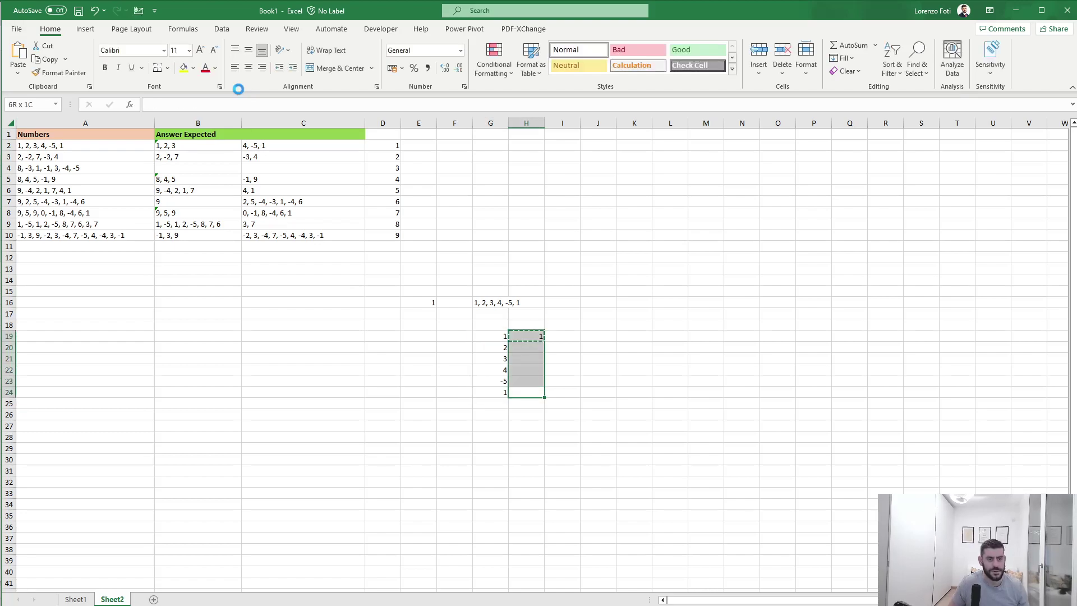
{"action": "key", "text": "ctrl+v"}
{"action": "key", "text": "Right"}
Step: In I19, start an IF test checking whether H19 exceeds the SUM of G20:G37
{"action": "type", "text": "+"}
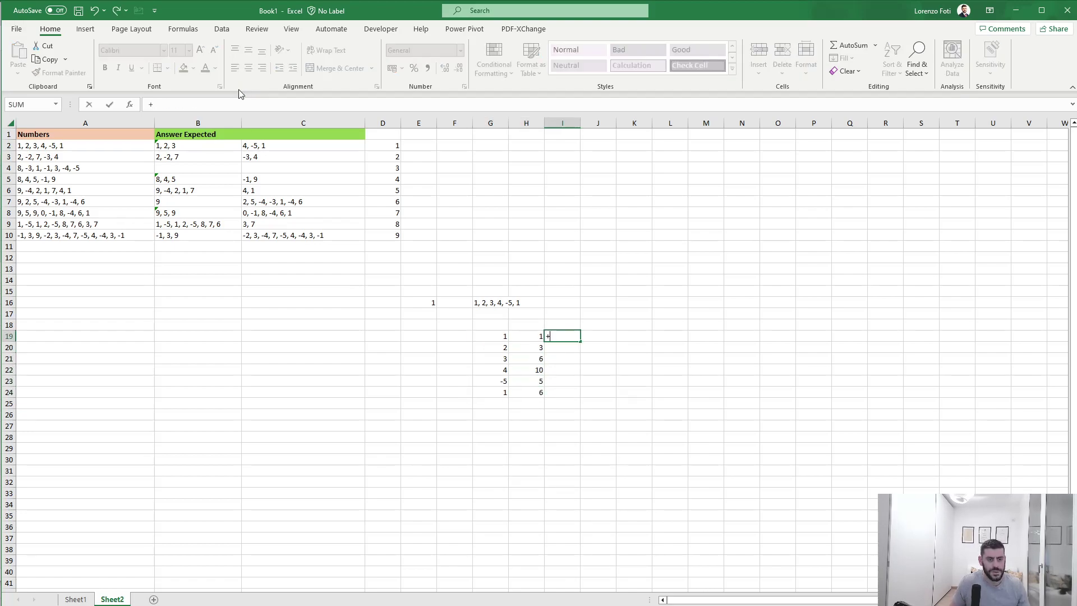
{"action": "type", "text": "if("}
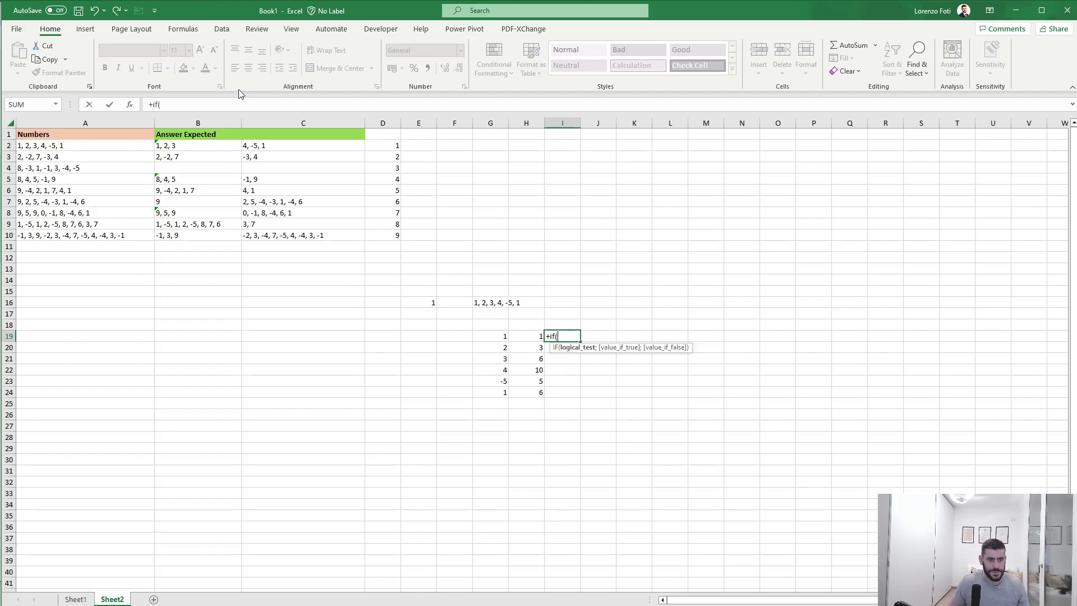
{"action": "key", "text": "Left"}
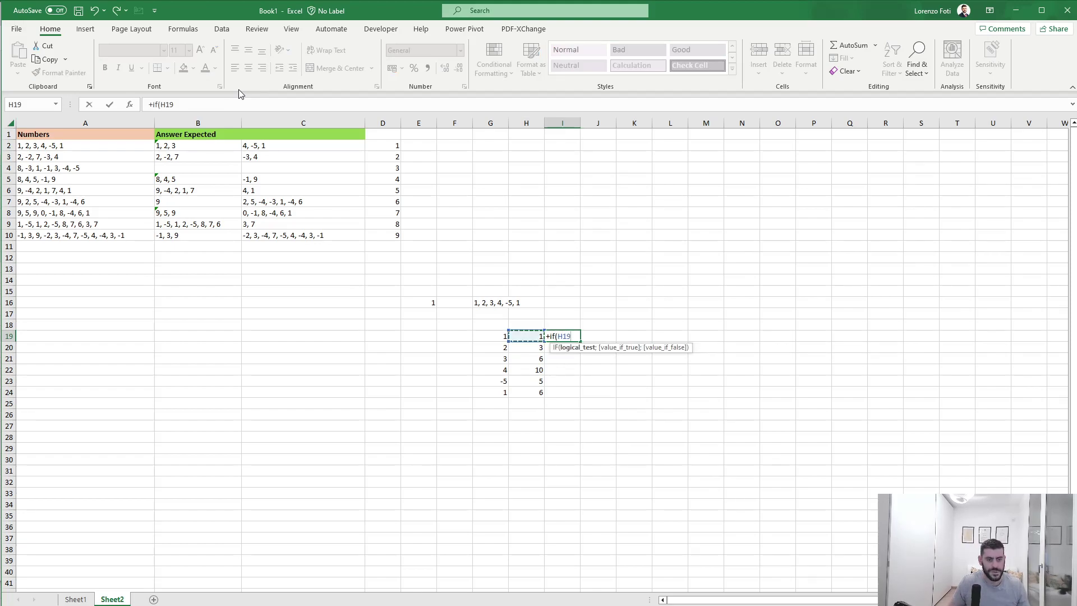
{"action": "type", "text": ">"}
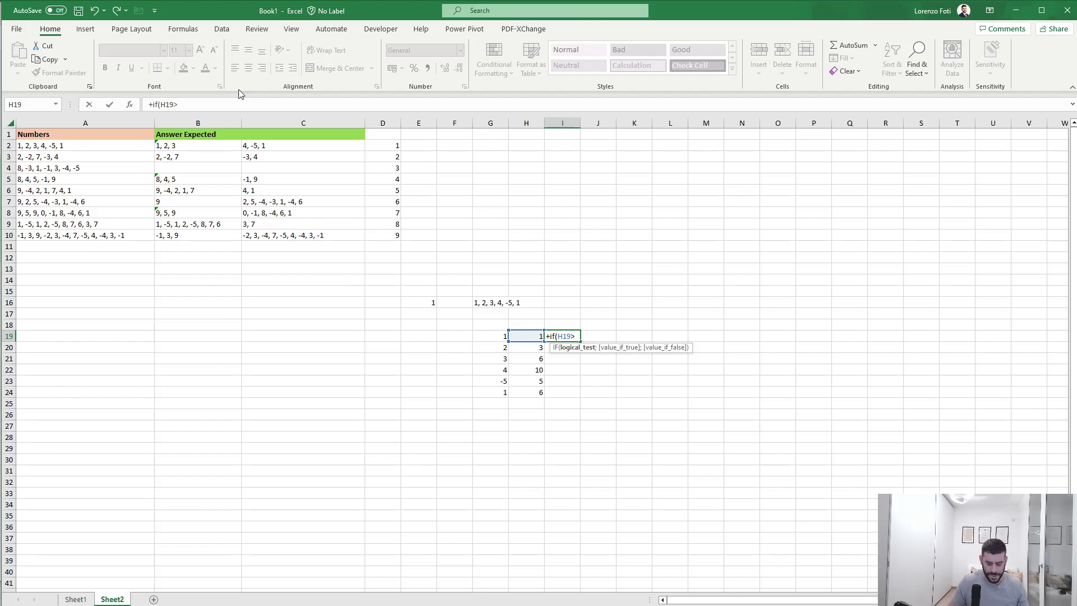
{"action": "type", "text": "sum("}
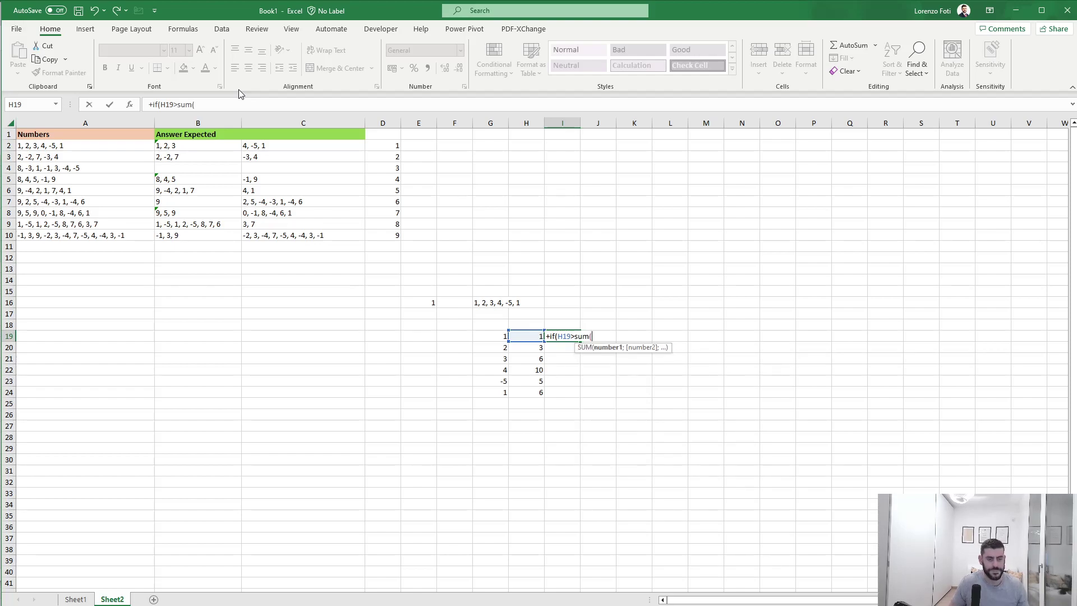
{"action": "key", "text": "Left"}
{"action": "key", "text": "Down"}
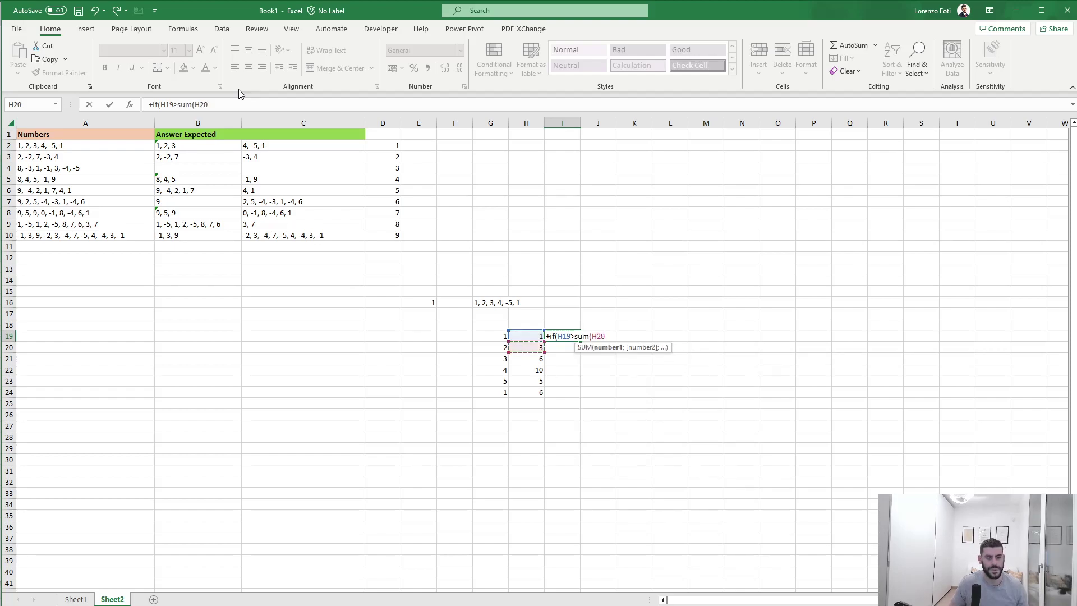
{"action": "key", "text": "Left"}
{"action": "key", "text": "shift+Down"}
{"action": "key", "text": "shift+Down"}
{"action": "key", "text": "shift+Down"}
{"action": "key", "text": "shift+Down"}
{"action": "key", "text": "shift+Down"}
{"action": "key", "text": "shift+Down"}
{"action": "key", "text": "shift+Down"}
{"action": "key", "text": "shift+Down"}
{"action": "key", "text": "shift+Down"}
{"action": "key", "text": "shift+Down"}
{"action": "key", "text": "shift+Down"}
{"action": "key", "text": "shift+Down"}
{"action": "key", "text": "shift+Down"}
{"action": "key", "text": "shift+Down"}
{"action": "key", "text": "shift+Down"}
{"action": "key", "text": "shift+Down"}
{"action": "key", "text": "shift+Down"}
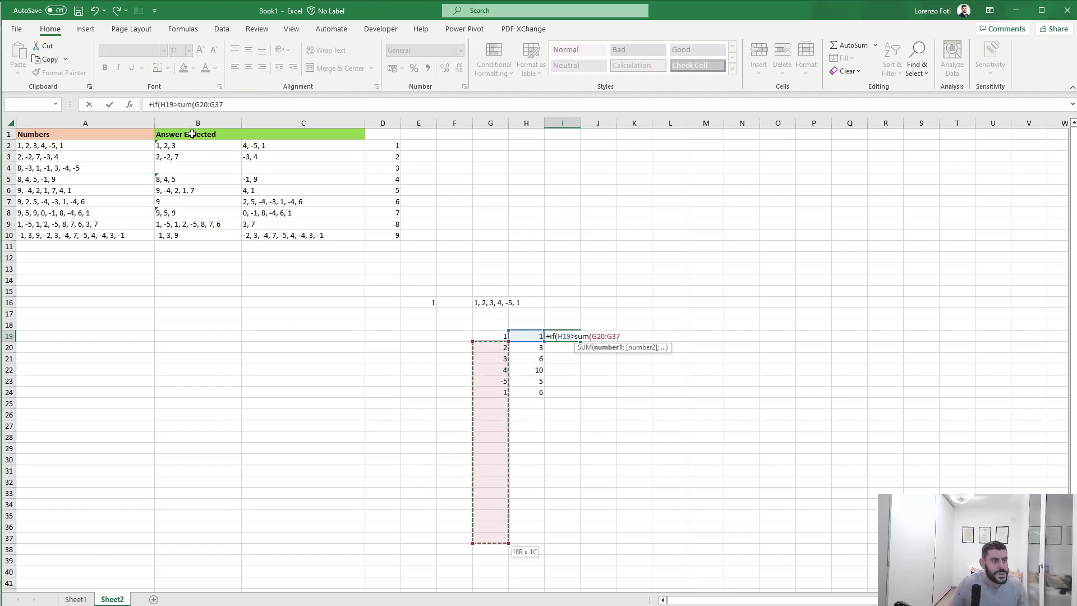
Step: Wrap the range in FILTER to skip blanks, completing =IF(H19>SUM(FILTER(G20:G37;G20:G37<>""));1;0)
{"action": "left_click", "coordinate": [196, 105]}
{"action": "type", "text": "filter("}
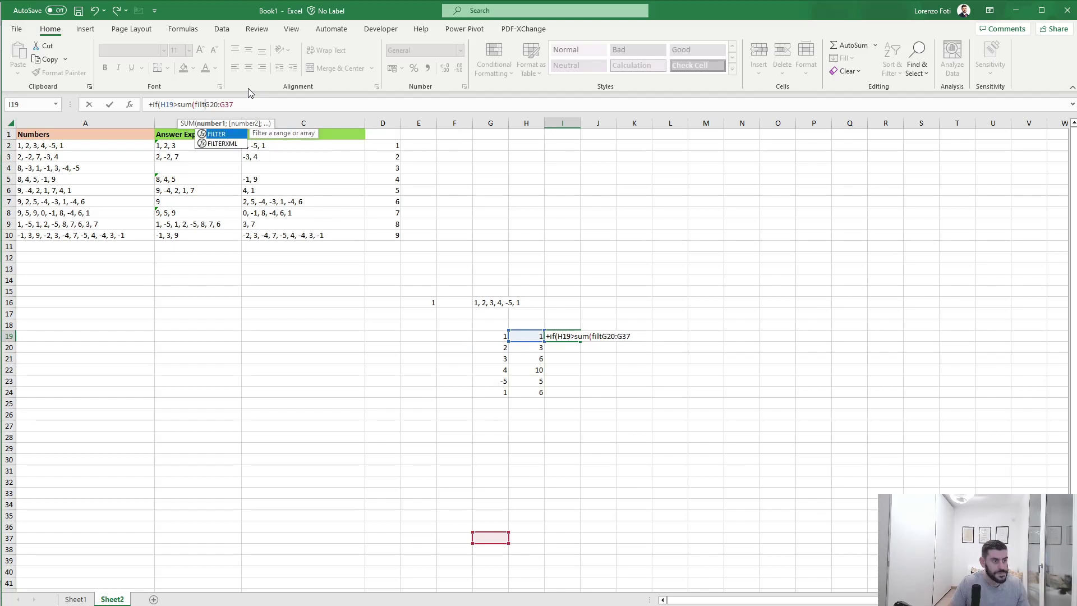
{"action": "left_click", "coordinate": [251, 105]}
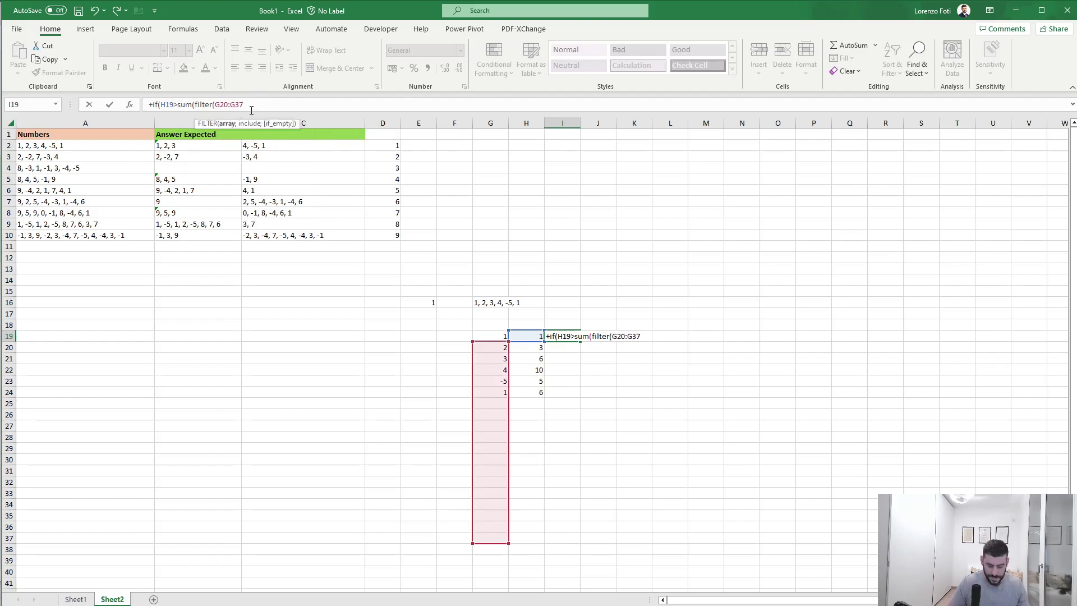
{"action": "type", "text": ";"}
{"action": "left_click_drag", "start_coordinate": [243, 105], "coordinate": [215, 105]}
{"action": "key", "text": "ctrl+c"}
{"action": "left_click", "coordinate": [272, 105]}
{"action": "key", "text": "ctrl+v"}
{"action": "type", "text": "<>"}
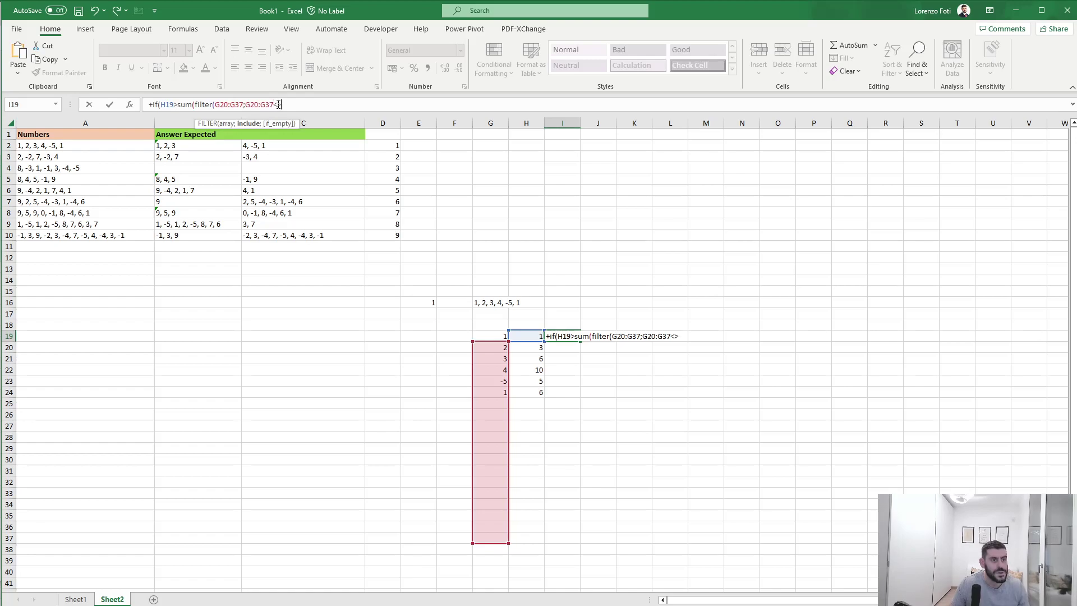
{"action": "type", "text": "\"\")"}
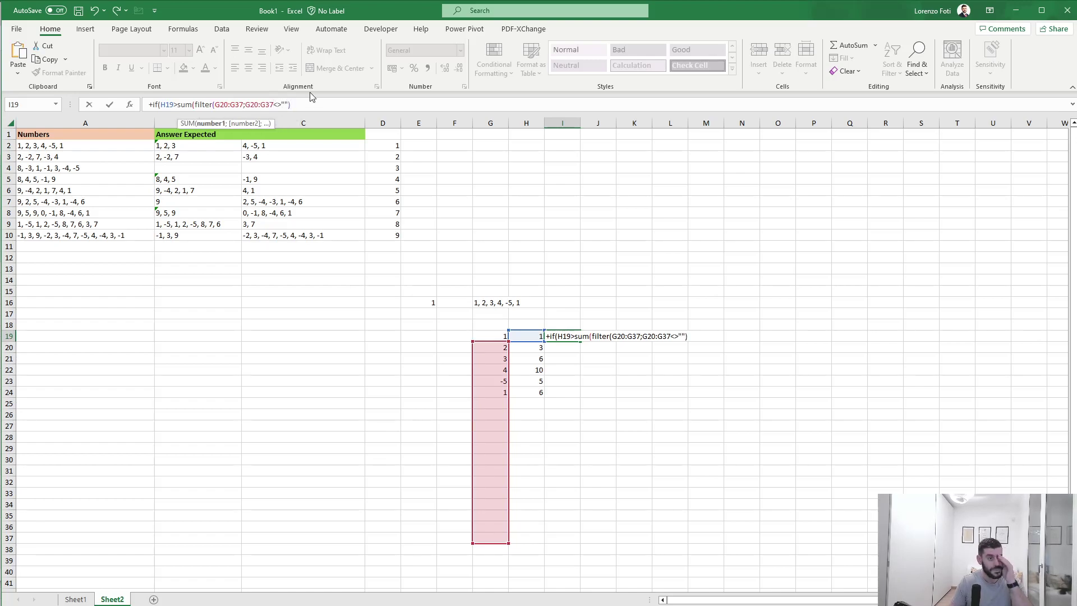
{"action": "type", "text": ");1"}
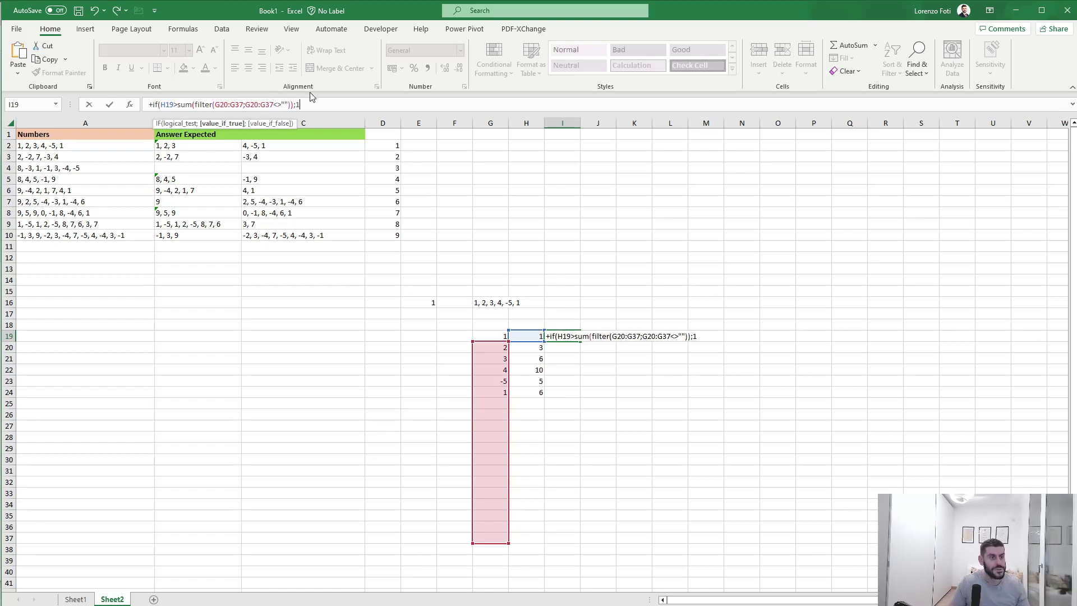
{"action": "type", "text": ";0)"}
{"action": "key", "text": "Return"}
Step: Copy the I19 flag formula into I20:I24
{"action": "key", "text": "Up"}
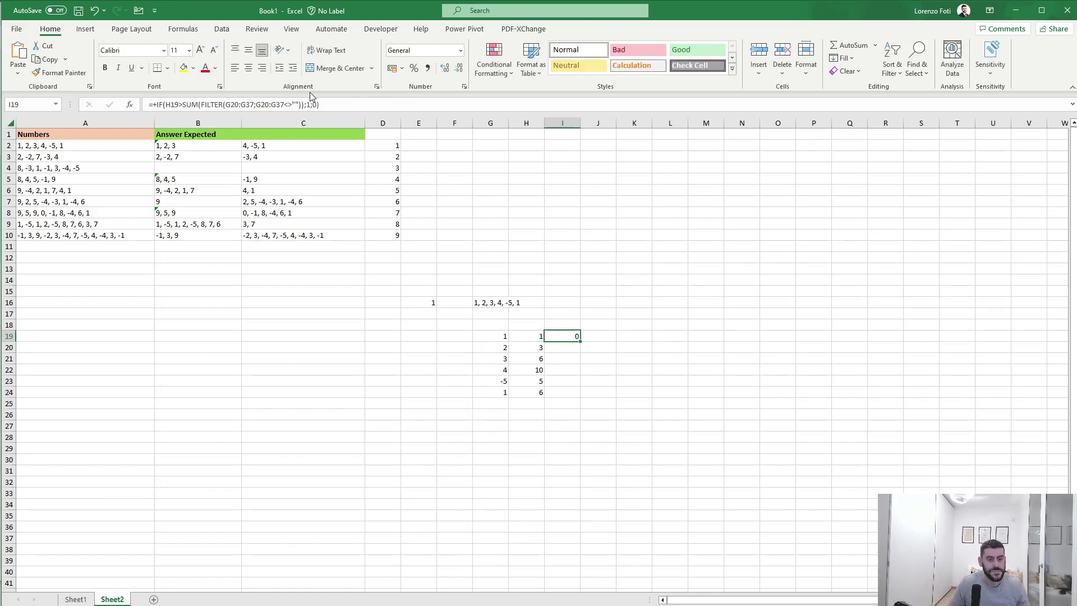
{"action": "key", "text": "ctrl+c"}
{"action": "key", "text": "Down"}
{"action": "key", "text": "shift+Down"}
{"action": "key", "text": "shift+Down"}
{"action": "key", "text": "shift+Down"}
{"action": "key", "text": "shift+Down"}
{"action": "key", "text": "ctrl+v"}
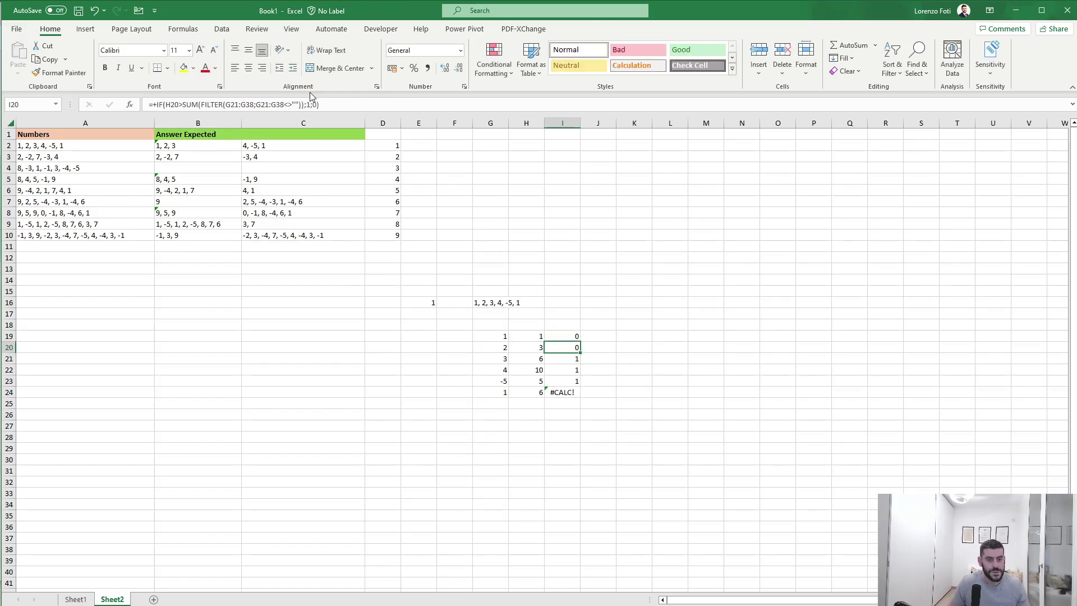
{"action": "key", "text": "Down"}
{"action": "key", "text": "Up"}
{"action": "key", "text": "Up"}
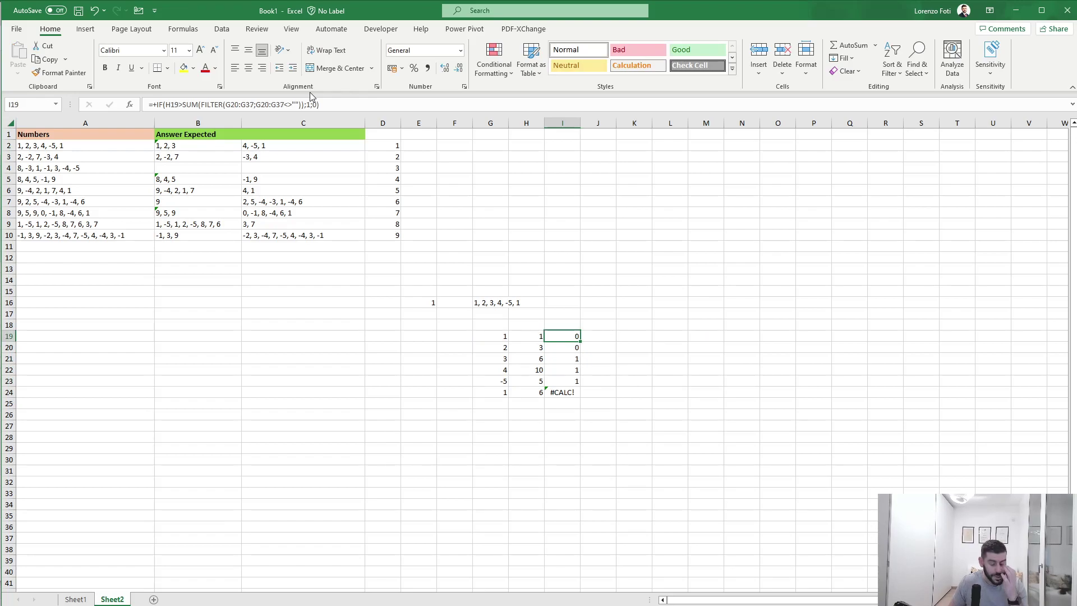
Step: Wrap the I19 formula in IFERROR(...;0) and fill it down to I35
{"action": "left_click", "coordinate": [156, 103]}
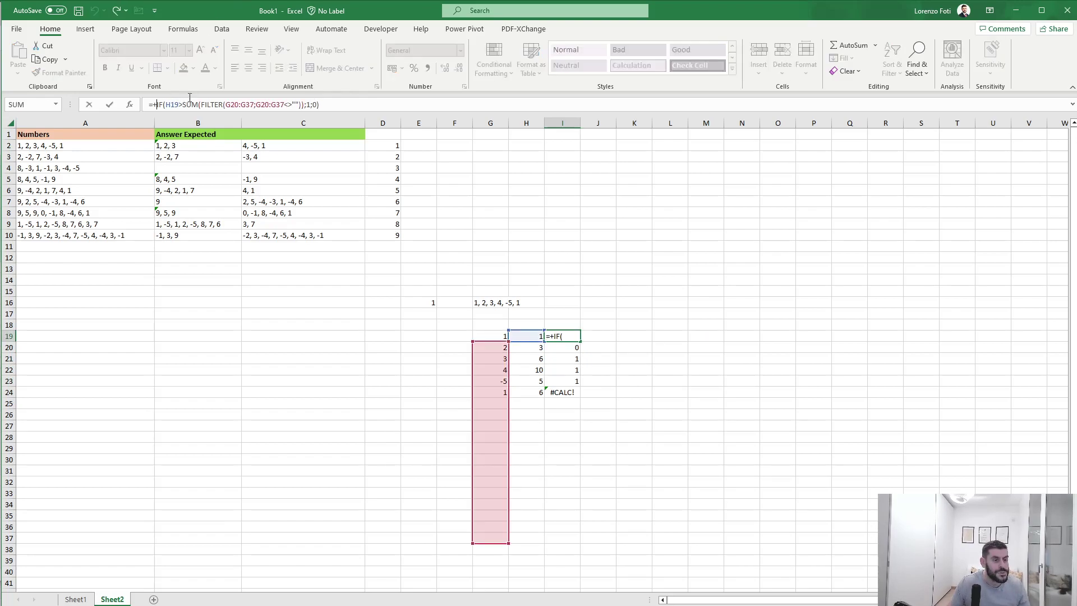
{"action": "type", "text": "IFERROR("}
{"action": "left_click", "coordinate": [384, 101]}
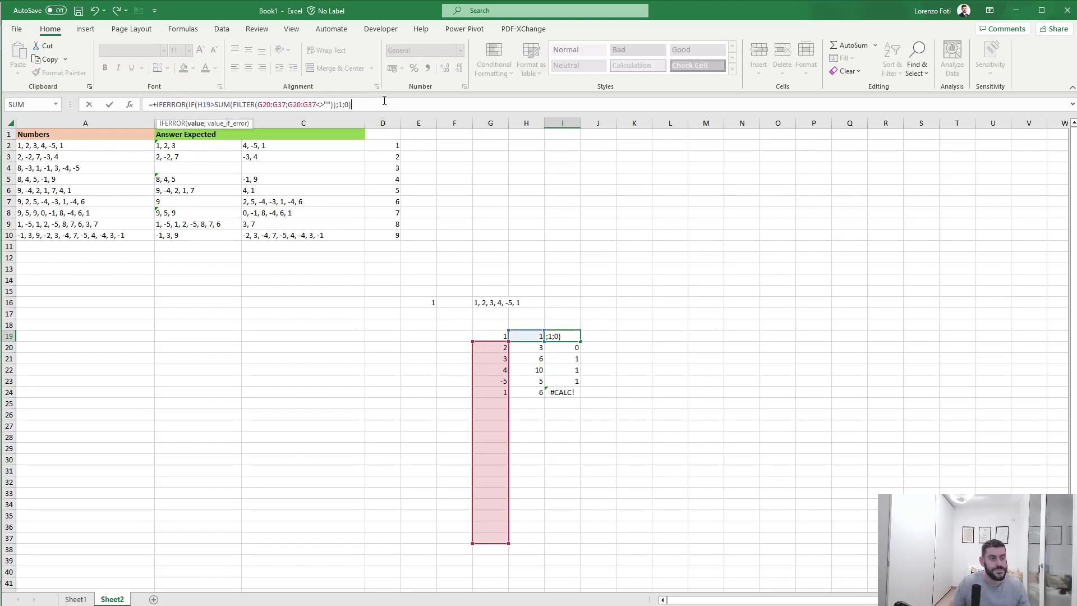
{"action": "type", "text": ";0"}
{"action": "key", "text": "ctrl+Return"}
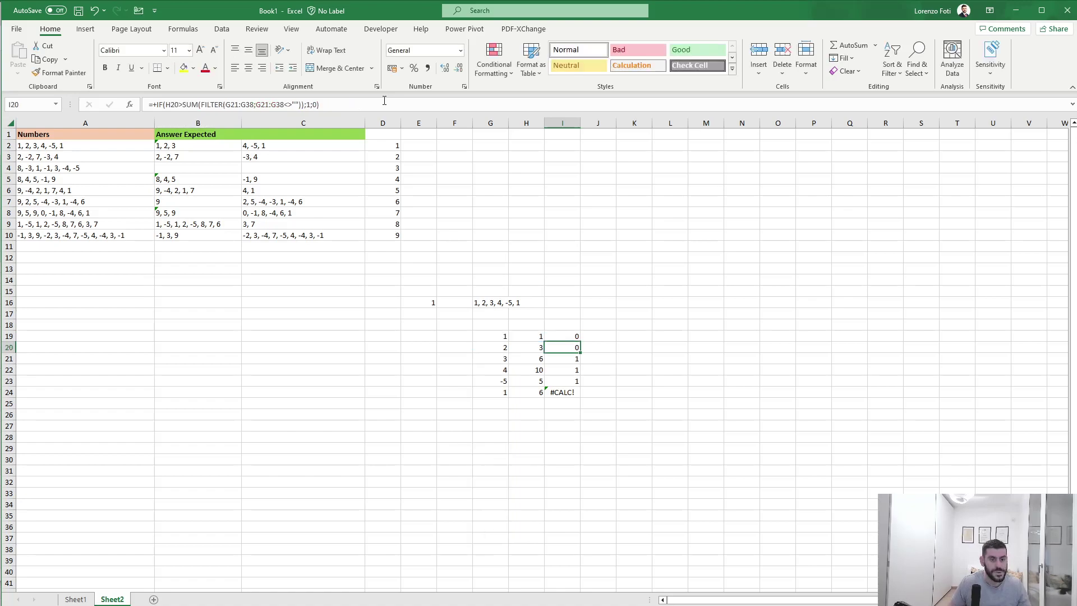
{"action": "key", "text": "ctrl+c"}
{"action": "key", "text": "Down"}
{"action": "key", "text": "shift+Down"}
{"action": "key", "text": "shift+Down"}
{"action": "key", "text": "shift+Down"}
{"action": "key", "text": "shift+Down"}
{"action": "key", "text": "shift+Down"}
{"action": "key", "text": "shift+Down"}
{"action": "key", "text": "shift+Down"}
{"action": "key", "text": "shift+Down"}
{"action": "key", "text": "shift+Down"}
{"action": "key", "text": "shift+Down"}
{"action": "key", "text": "shift+Down"}
{"action": "key", "text": "shift+Down"}
{"action": "key", "text": "shift+Down"}
{"action": "key", "text": "shift+Down"}
{"action": "key", "text": "ctrl+v"}
Step: Copy the H24 running total formula down through H35
{"action": "key", "text": "Left"}
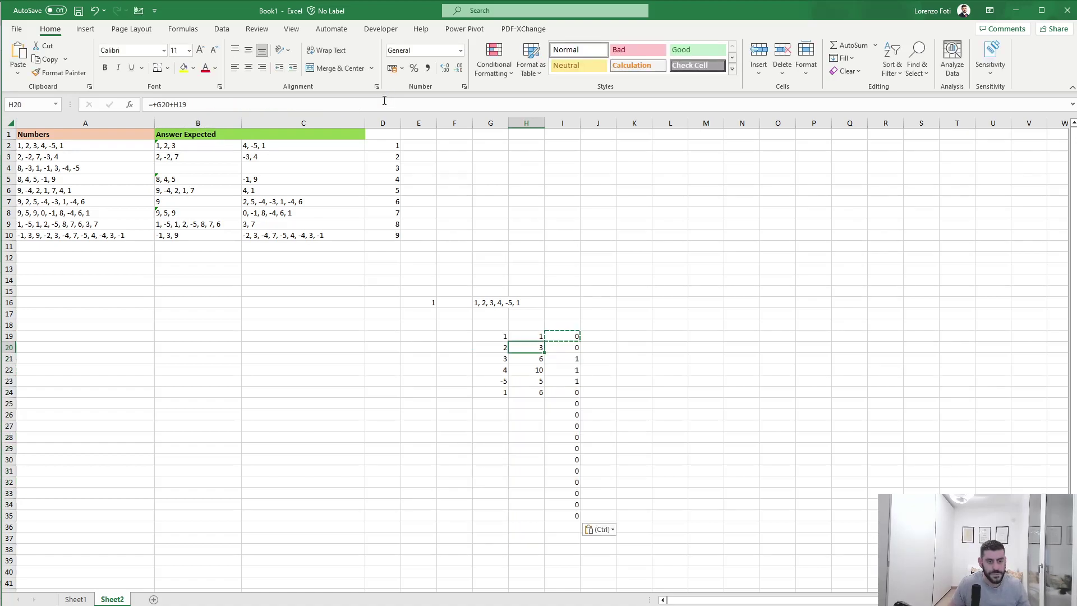
{"action": "key", "text": "Down"}
{"action": "key", "text": "Down"}
{"action": "key", "text": "Down"}
{"action": "key", "text": "Down"}
{"action": "key", "text": "ctrl+c"}
{"action": "key", "text": "Down"}
{"action": "key", "text": "shift+Down"}
{"action": "key", "text": "shift+Down"}
{"action": "key", "text": "shift+Down"}
{"action": "key", "text": "shift+Down"}
{"action": "key", "text": "shift+Down"}
{"action": "key", "text": "shift+Down"}
{"action": "key", "text": "shift+Down"}
{"action": "key", "text": "shift+Down"}
{"action": "key", "text": "shift+Down"}
{"action": "key", "text": "shift+Down"}
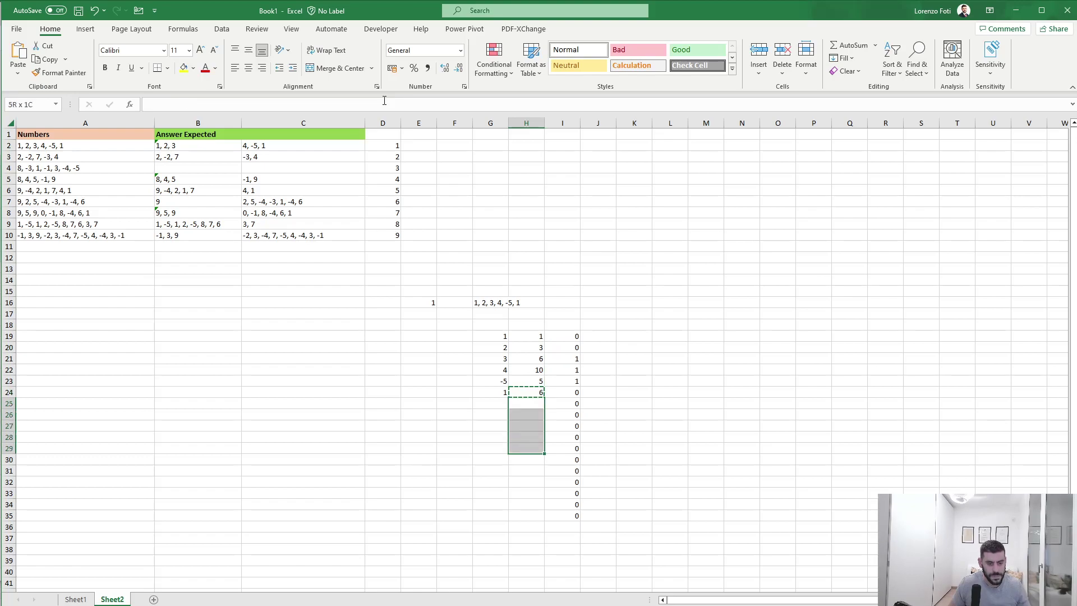
{"action": "key", "text": "ctrl+v"}
{"action": "key", "text": "Escape"}
{"action": "key", "text": "Up"}
{"action": "key", "text": "Up"}
{"action": "key", "text": "Left"}
{"action": "key", "text": "Left"}
{"action": "key", "text": "Left"}
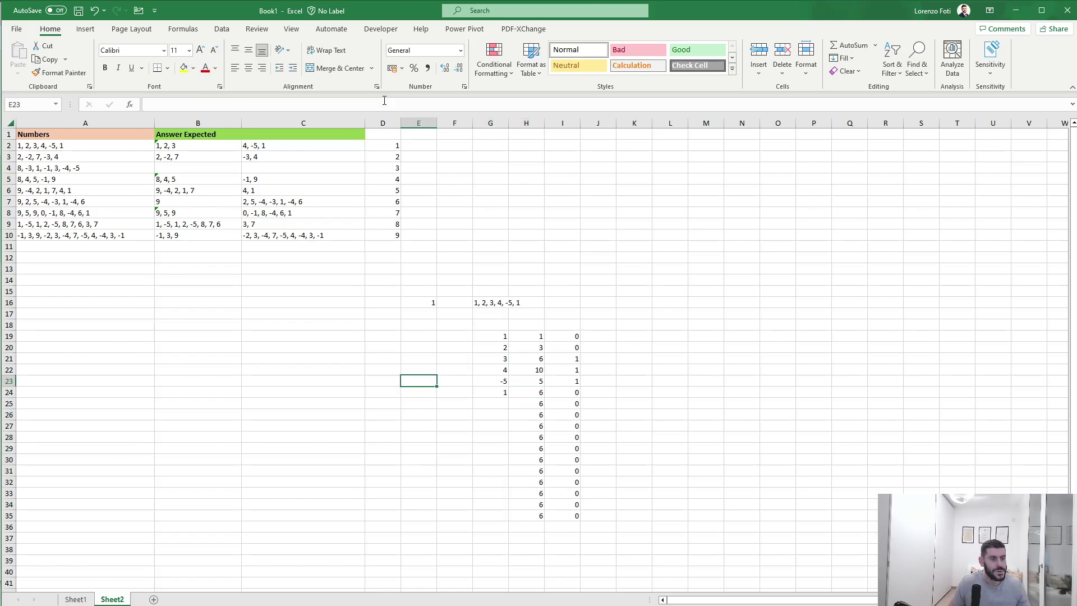
Step: Try 9 as the test index in E16, then undo it back to 1
{"action": "key", "text": "ctrl+Up"}
{"action": "type", "text": "9"}
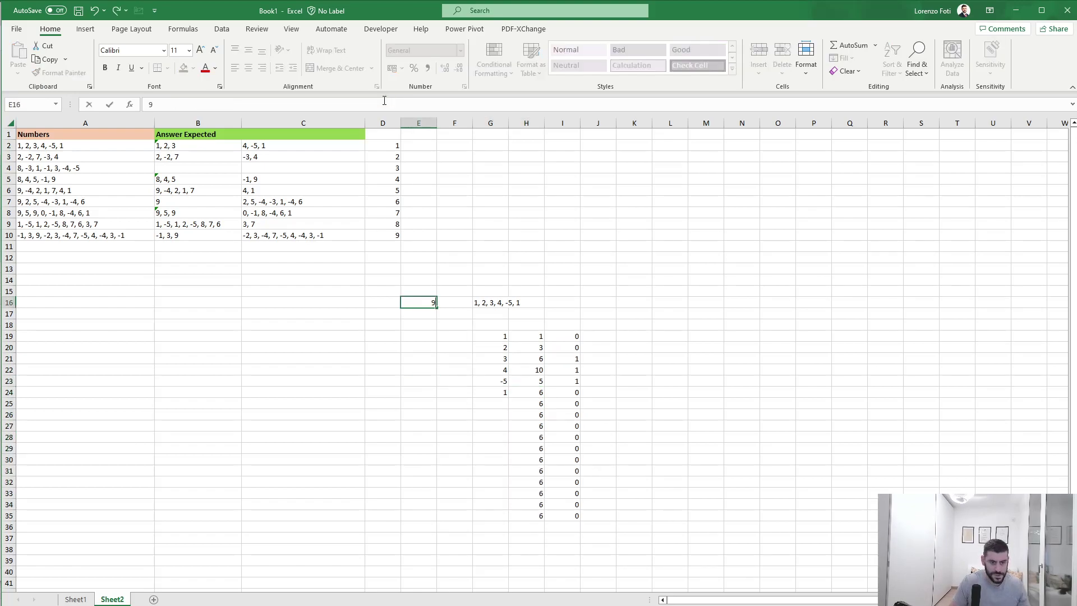
{"action": "key", "text": "Return"}
{"action": "key", "text": "ctrl+z"}
{"action": "key", "text": "Right"}
{"action": "key", "text": "Right"}
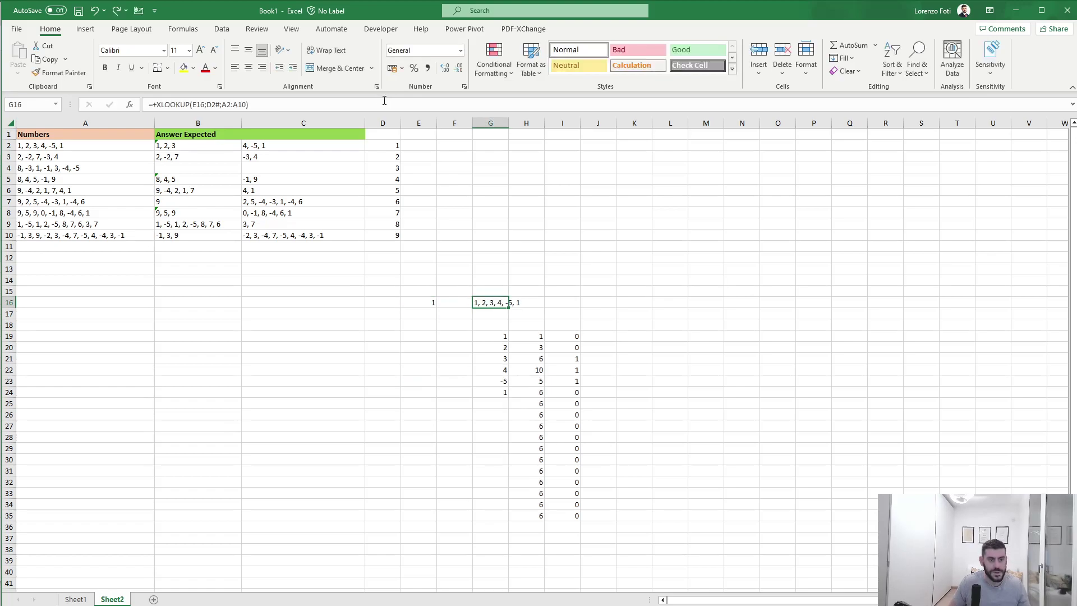
{"action": "key", "text": "Right"}
{"action": "key", "text": "Down"}
{"action": "key", "text": "Down"}
{"action": "key", "text": "Down"}
{"action": "key", "text": "Down"}
{"action": "key", "text": "Down"}
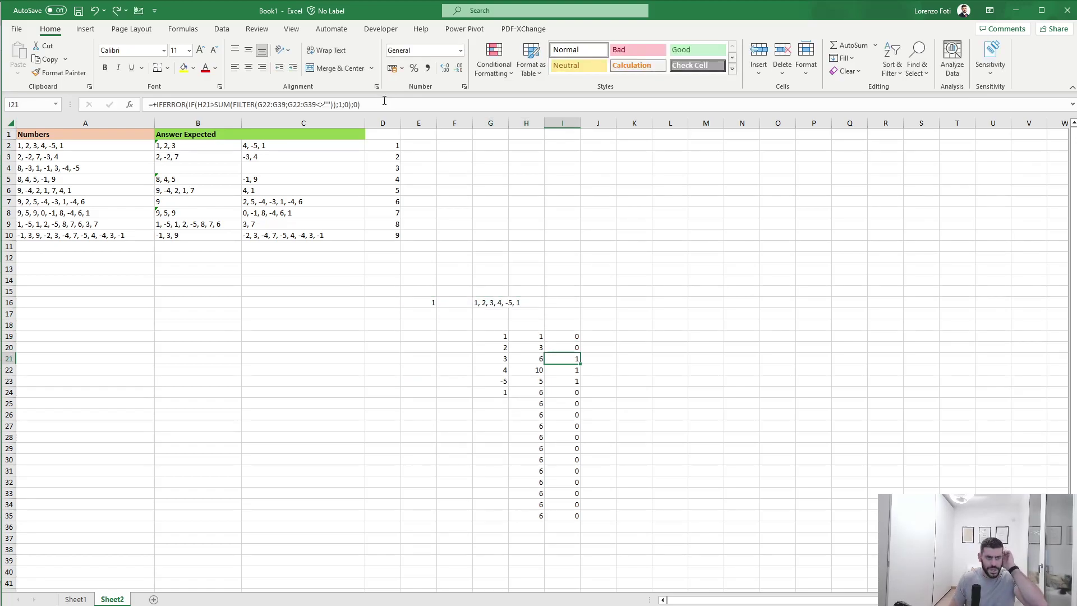
{"action": "key", "text": "Right"}
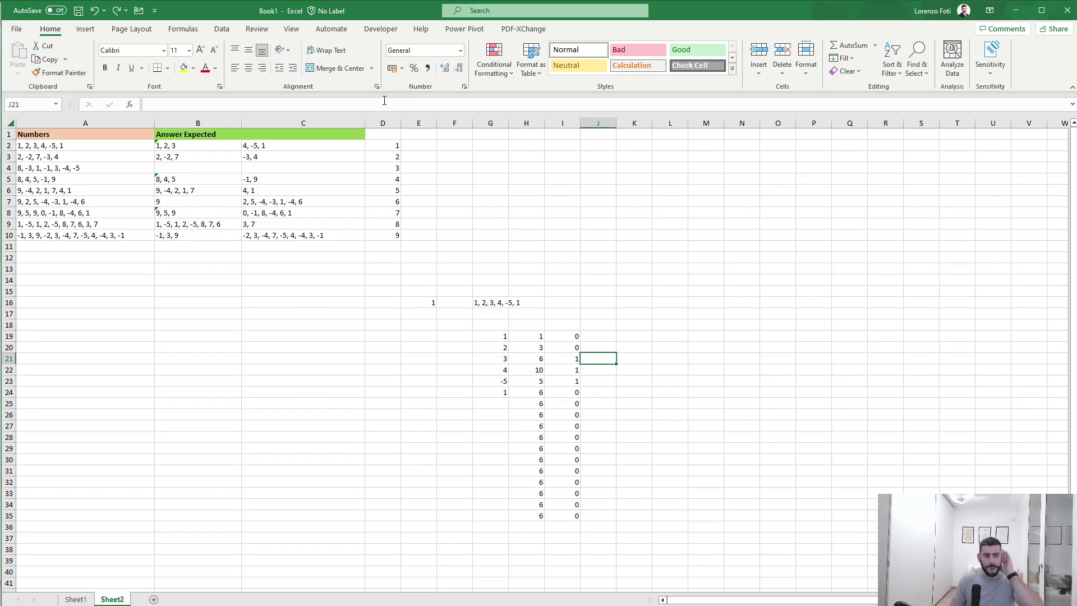
{"action": "key", "text": "Right"}
{"action": "key", "text": "Right"}
{"action": "key", "text": "Up"}
{"action": "key", "text": "Up"}
{"action": "key", "text": "Up"}
{"action": "key", "text": "Up"}
{"action": "key", "text": "Up"}
{"action": "key", "text": "Left"}
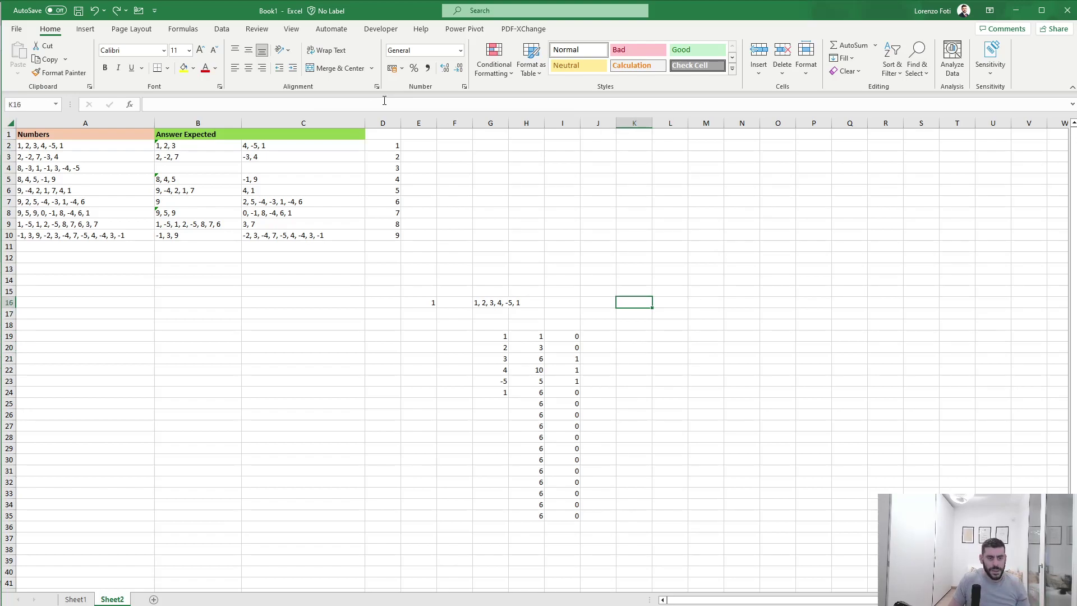
{"action": "key", "text": "Left"}
{"action": "key", "text": "Left"}
{"action": "key", "text": "Down"}
{"action": "type", "text": "+matc"}
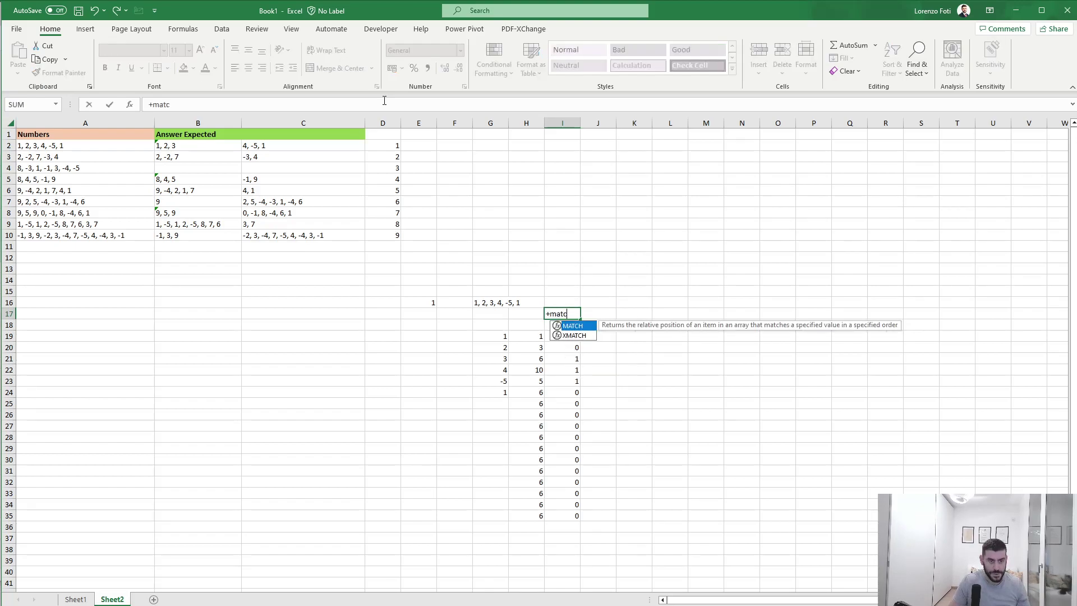
{"action": "type", "text": "h(1;"}
{"action": "key", "text": "Down"}
{"action": "key", "text": "Down"}
{"action": "key", "text": "ctrl+shift+Down"}
{"action": "type", "text": "; "}
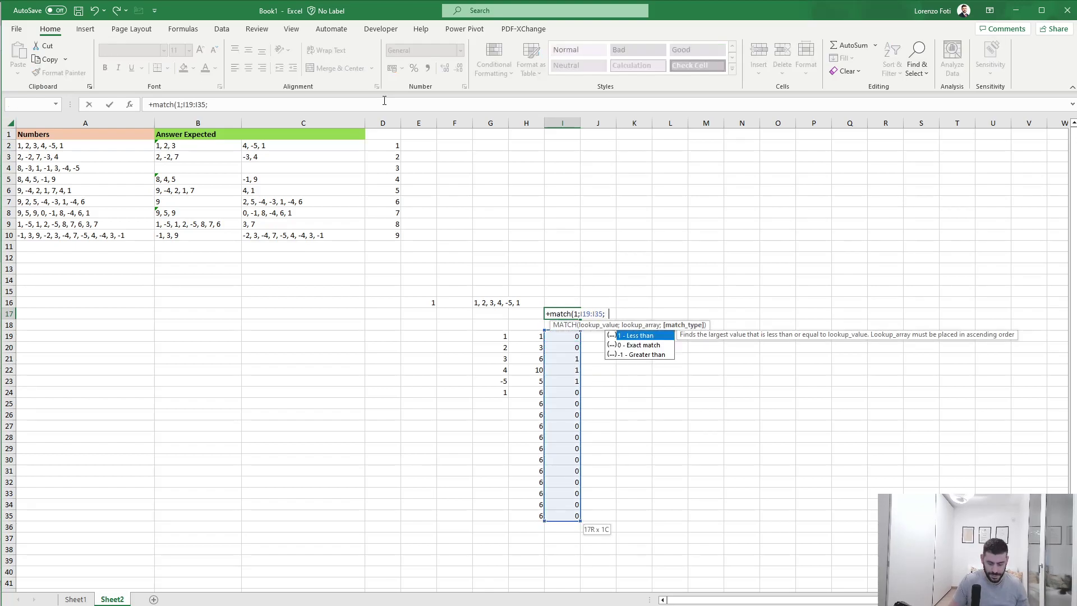
{"action": "type", "text": "0)"}
{"action": "key", "text": "Up"}
{"action": "key", "text": "Right"}
{"action": "key", "text": "Right"}
{"action": "key", "text": "Right"}
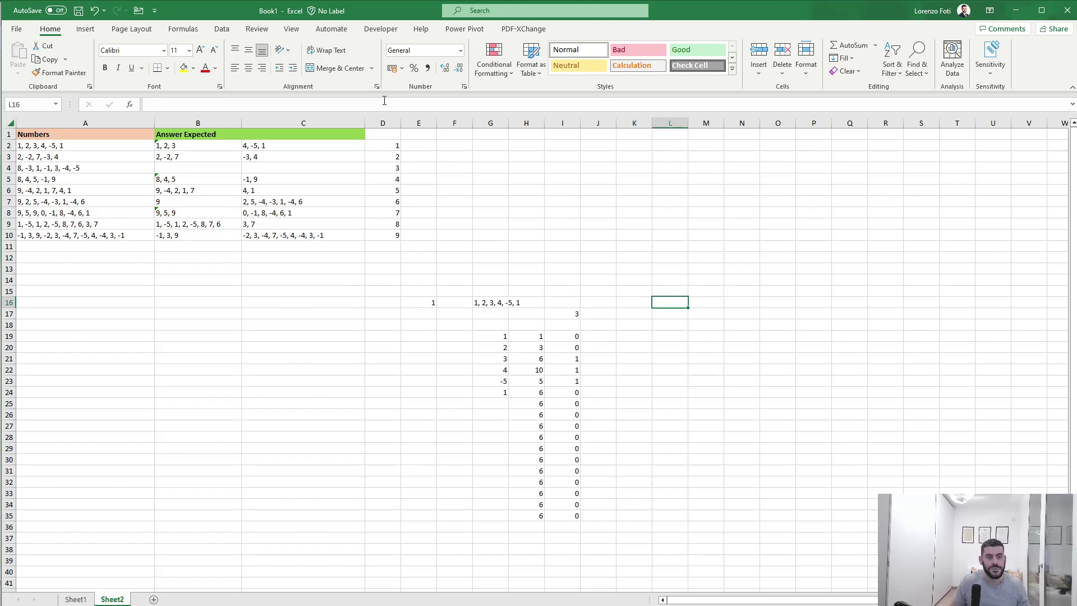
{"action": "type", "text": "+"}
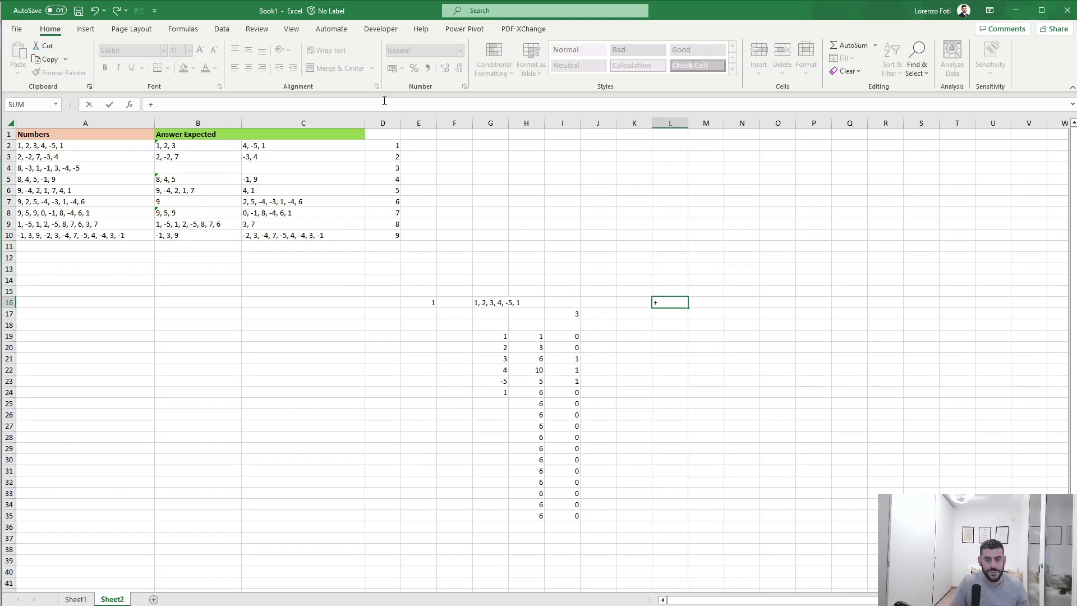
{"action": "type", "text": "take("}
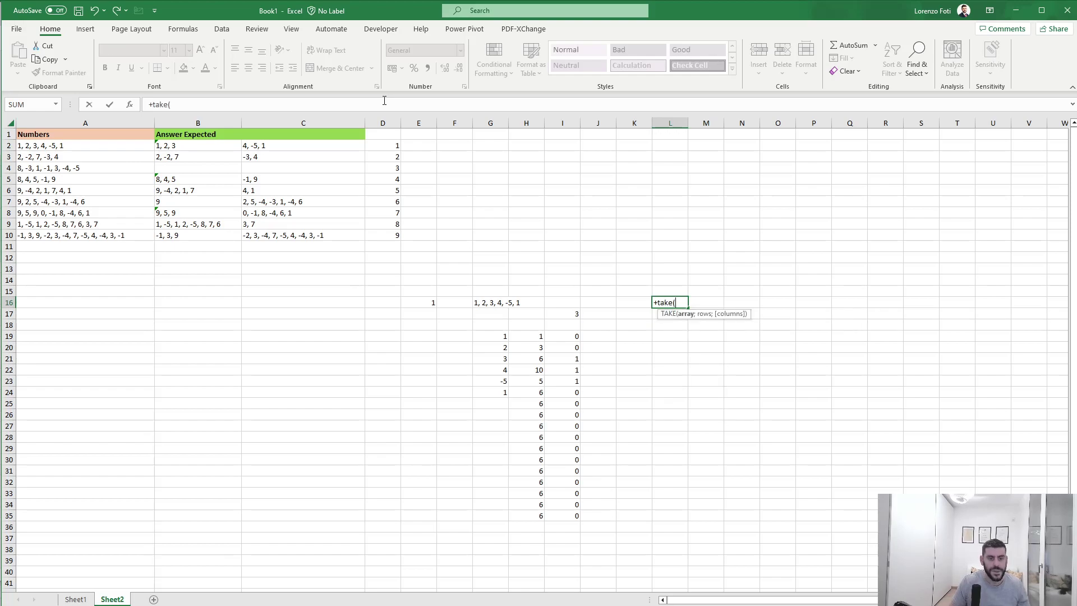
{"action": "key", "text": "Down"}
{"action": "key", "text": "Left"}
{"action": "key", "text": "Left"}
{"action": "key", "text": "Left"}
{"action": "key", "text": "Down"}
{"action": "key", "text": "Down"}
{"action": "key", "text": "Left"}
{"action": "key", "text": "Left"}
{"action": "key", "text": "Down"}
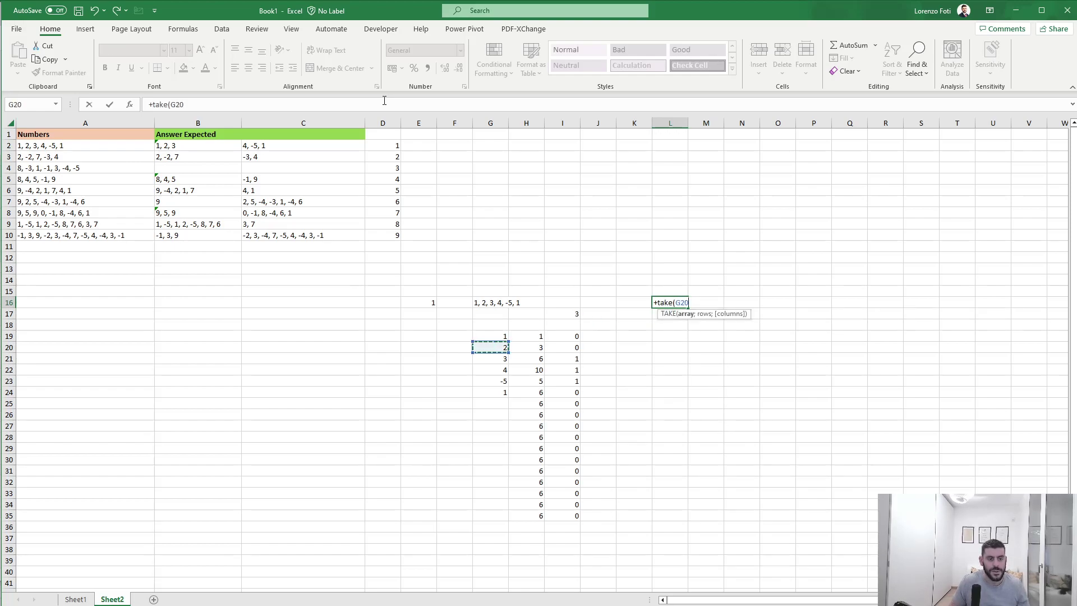
{"action": "key", "text": "Down"}
{"action": "key", "text": "Up"}
{"action": "key", "text": "Up"}
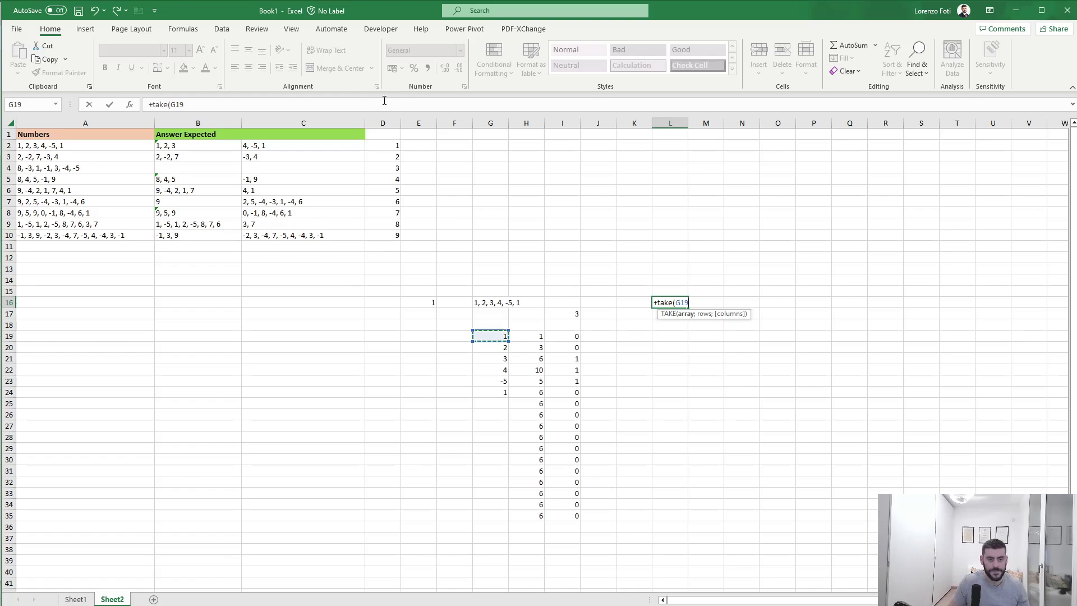
{"action": "key", "text": "BackSpace"}
{"action": "key", "text": "BackSpace"}
{"action": "key", "text": "BackSpace"}
{"action": "key", "text": "Escape"}
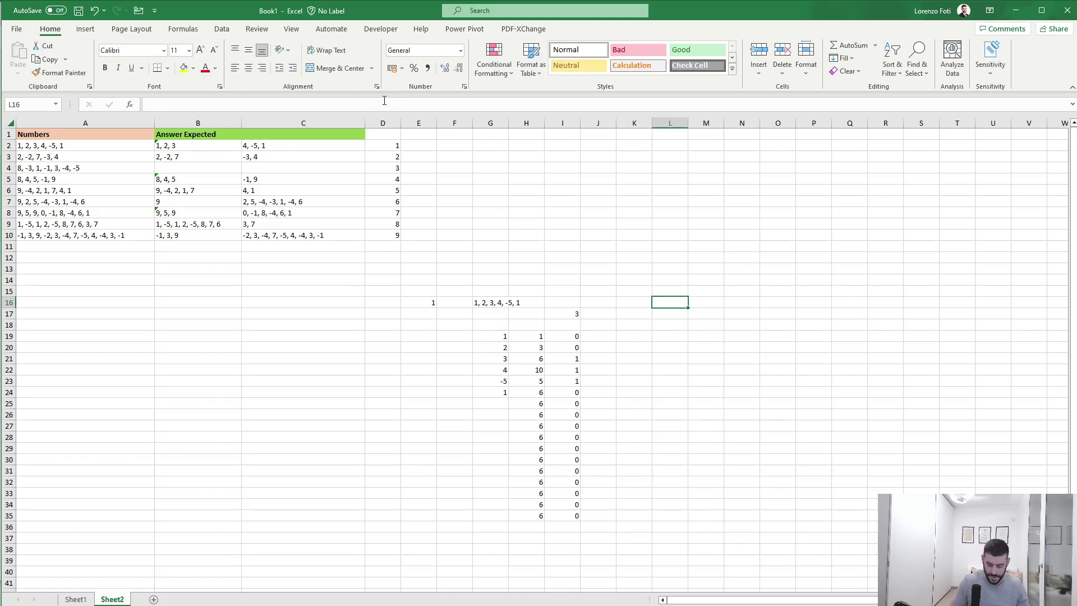
{"action": "type", "text": "+let(x"}
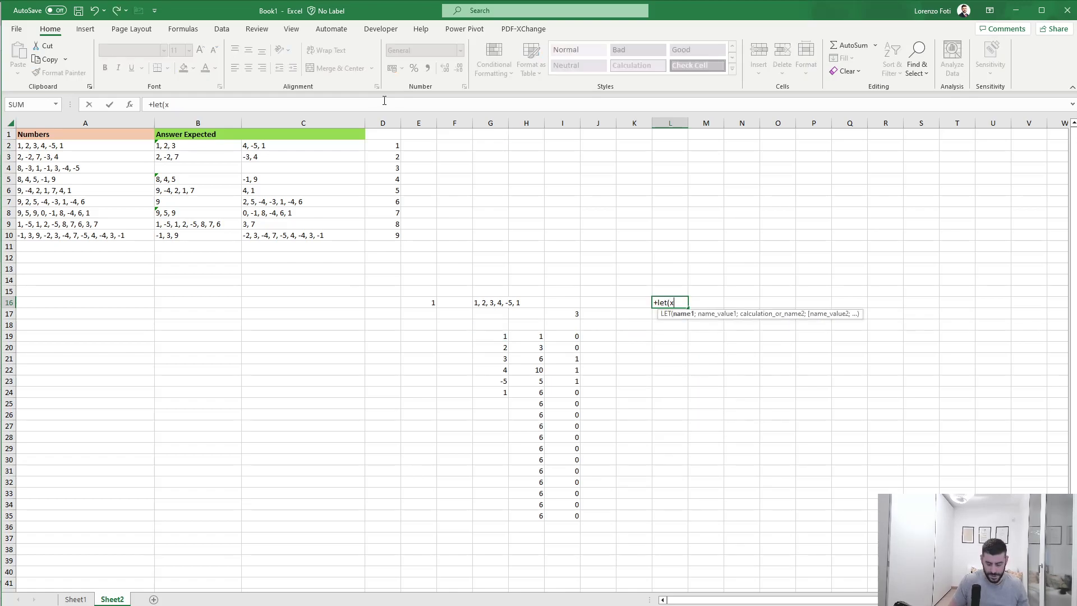
{"action": "type", "text": ";"}
Step: Define x as G19:G35, y as its non-blank values, and take the first I17 items
{"action": "left_click", "coordinate": [562, 313]}
{"action": "left_click_drag", "start_coordinate": [494, 336], "coordinate": [505, 519]}
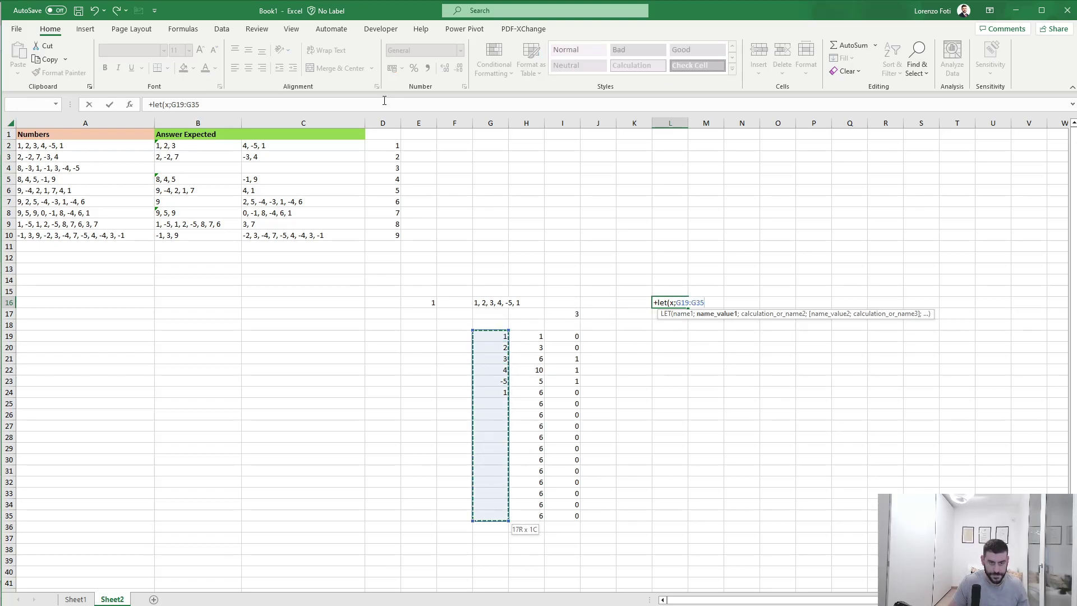
{"action": "type", "text": ";y;filter("}
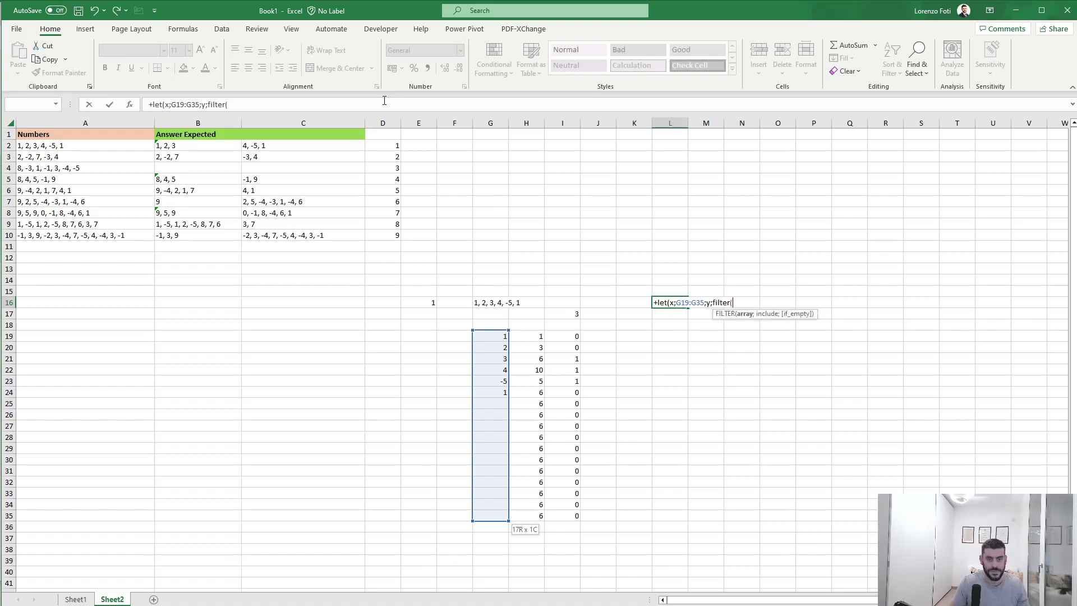
{"action": "type", "text": "x;x<>\""}
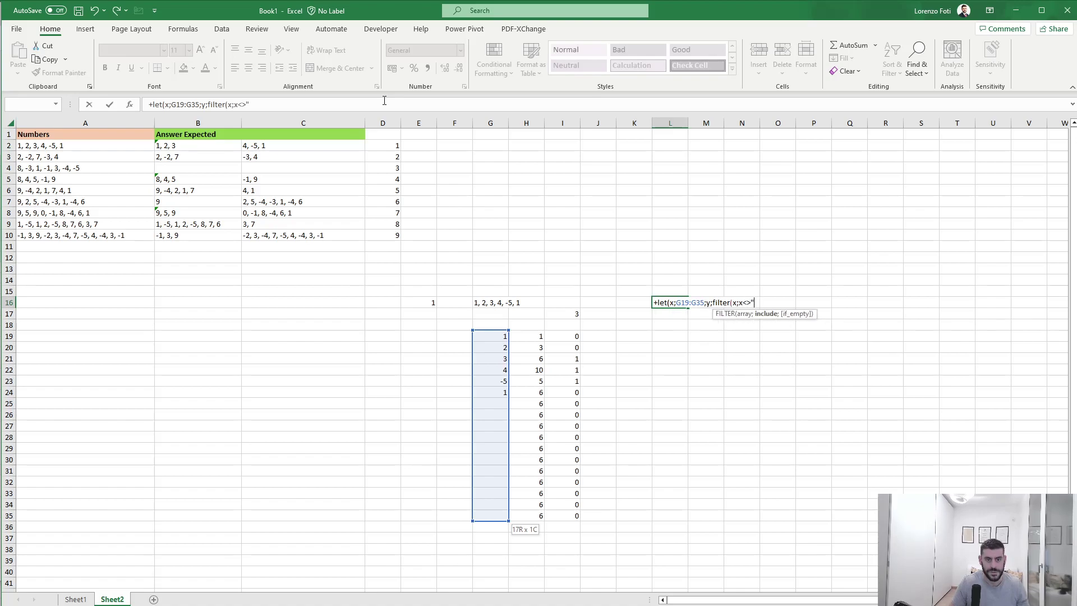
{"action": "type", "text": "\");"}
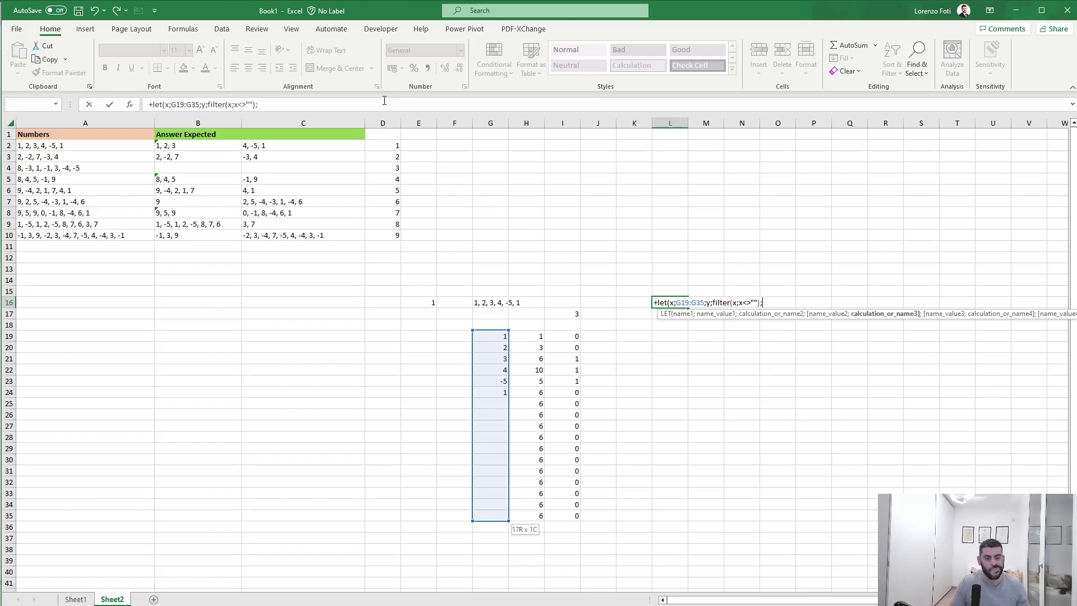
{"action": "type", "text": "tak"}
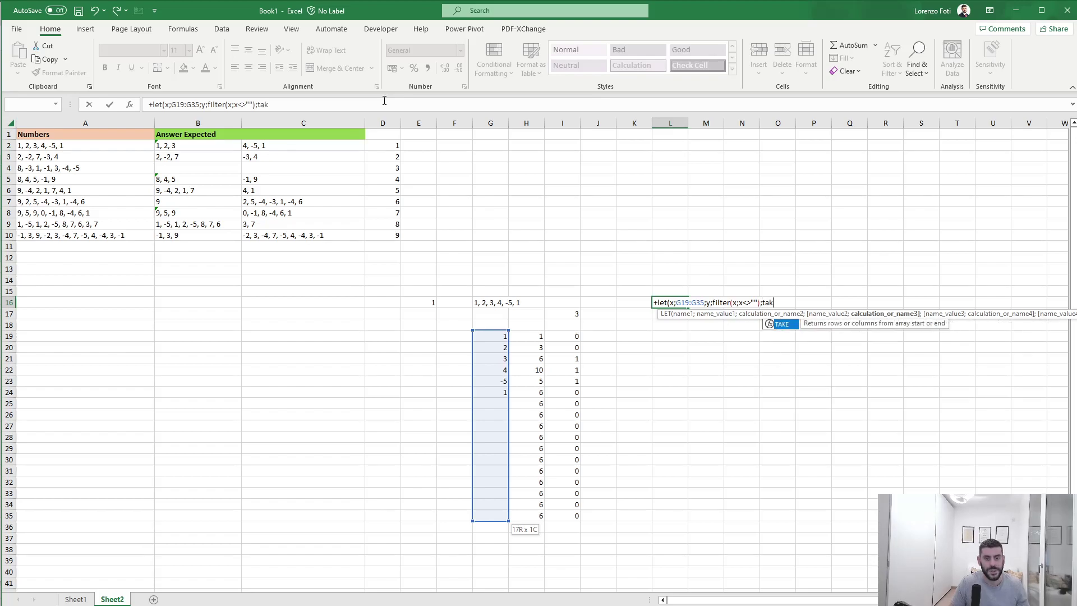
{"action": "type", "text": "e(y;K17"}
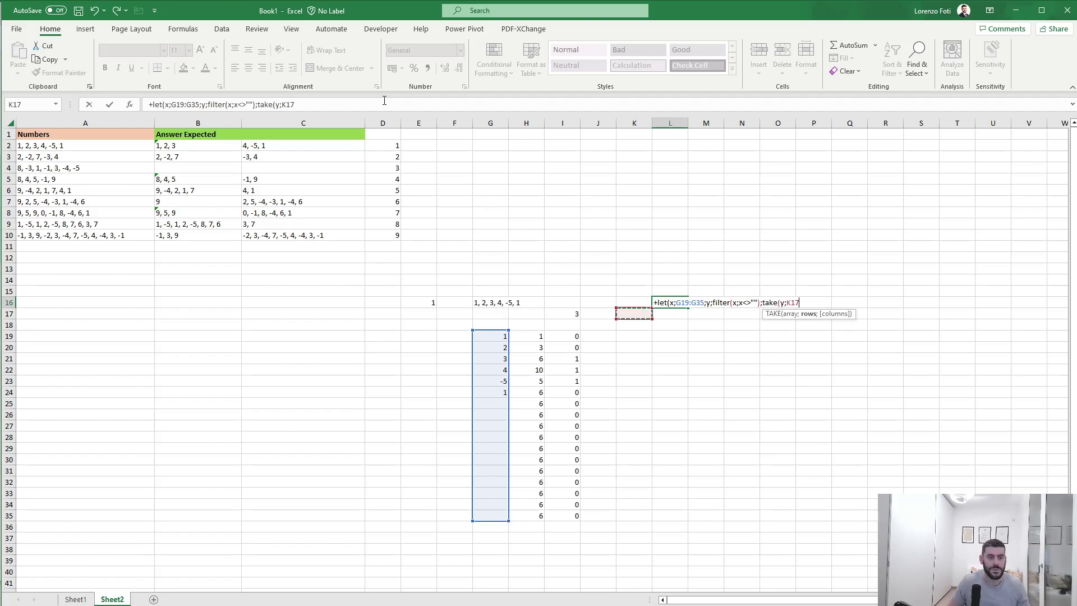
{"action": "left_click", "coordinate": [566, 313]}
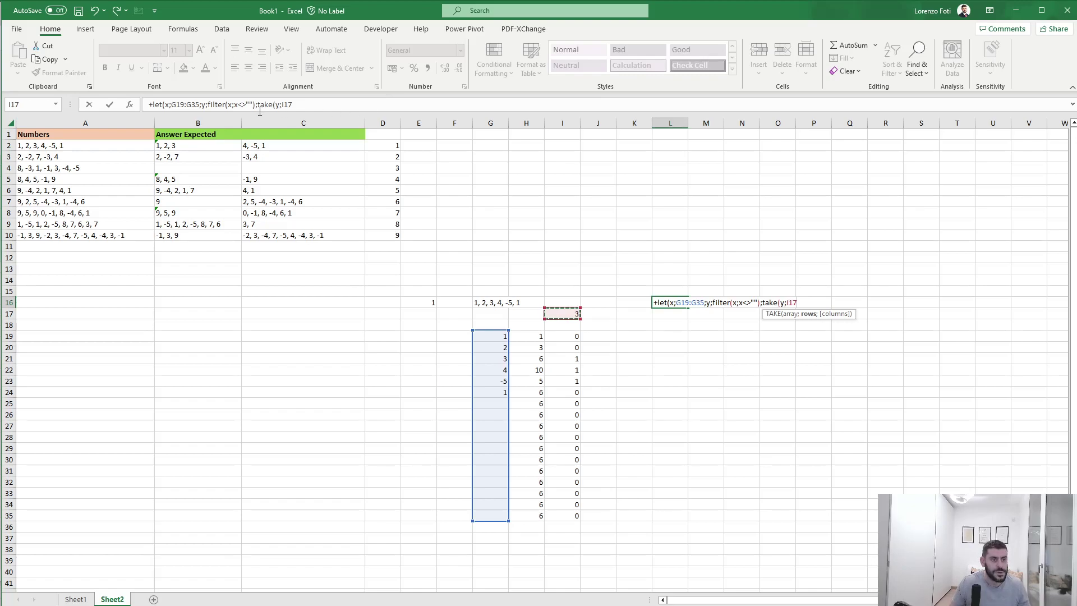
Step: Name that first take a, add b as TAKE(y;-1), and begin HSTACK
{"action": "left_click", "coordinate": [292, 102]}
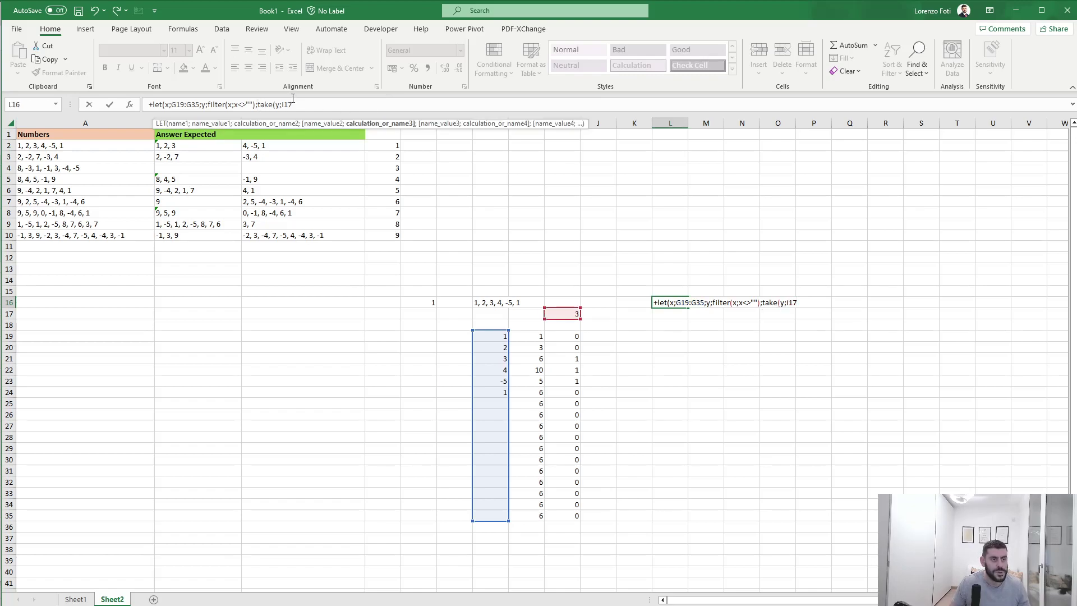
{"action": "type", "text": "<"}
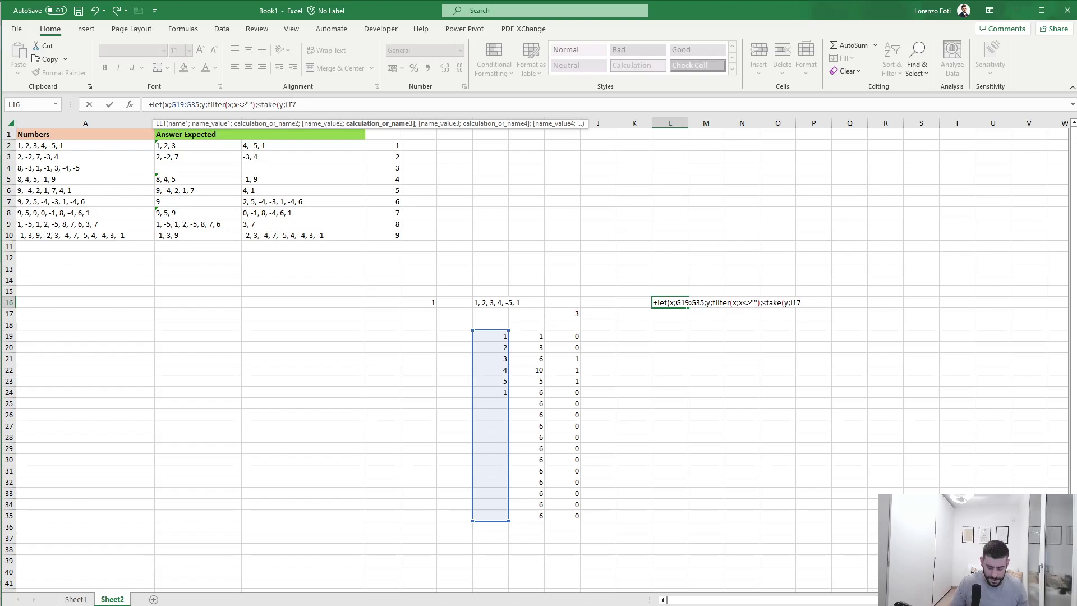
{"action": "key", "text": "BackSpace"}
{"action": "type", "text": "z;"}
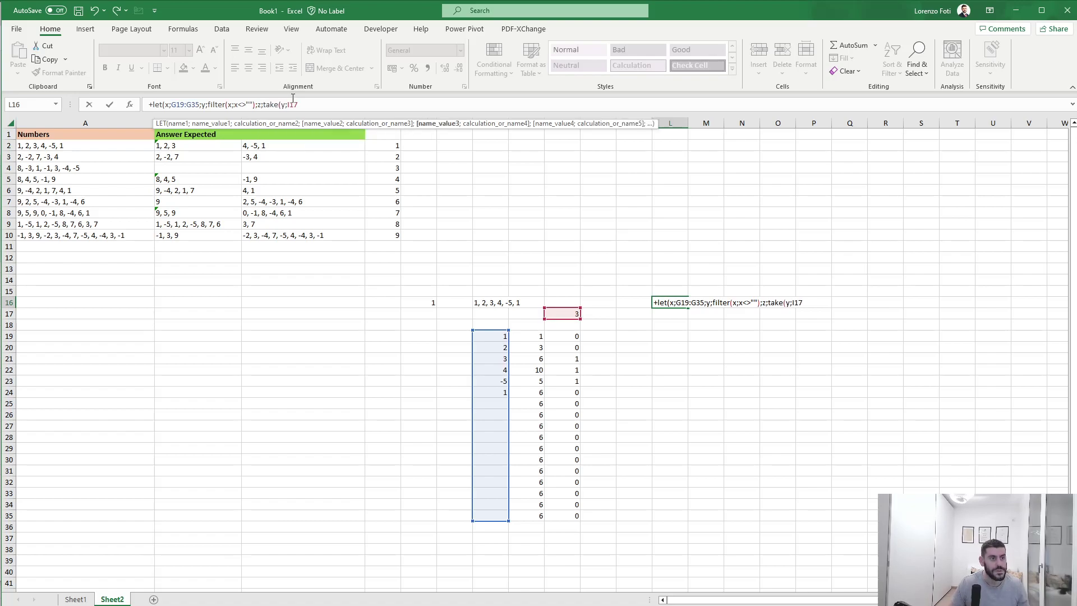
{"action": "key", "text": "BackSpace"}
{"action": "key", "text": "BackSpace"}
{"action": "type", "text": "a;"}
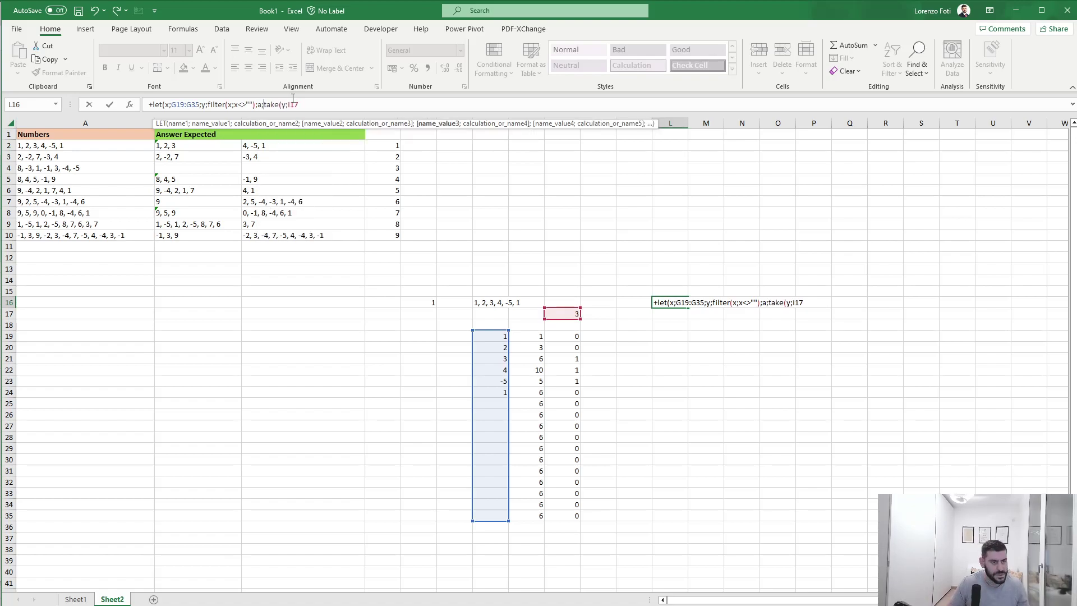
{"action": "left_click", "coordinate": [320, 107]}
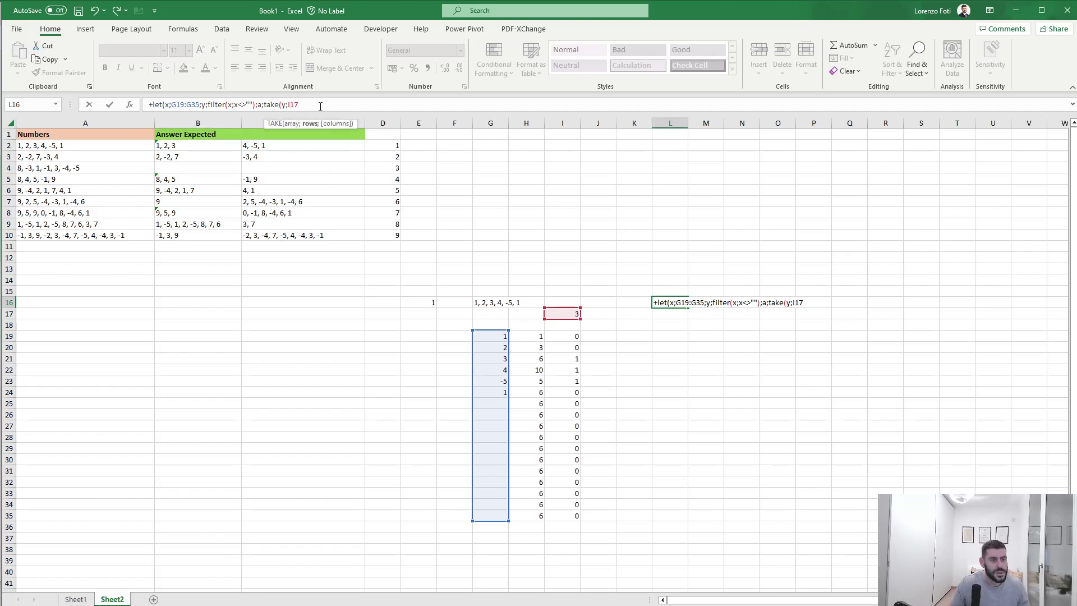
{"action": "type", "text": ")"}
{"action": "type", "text": ";"}
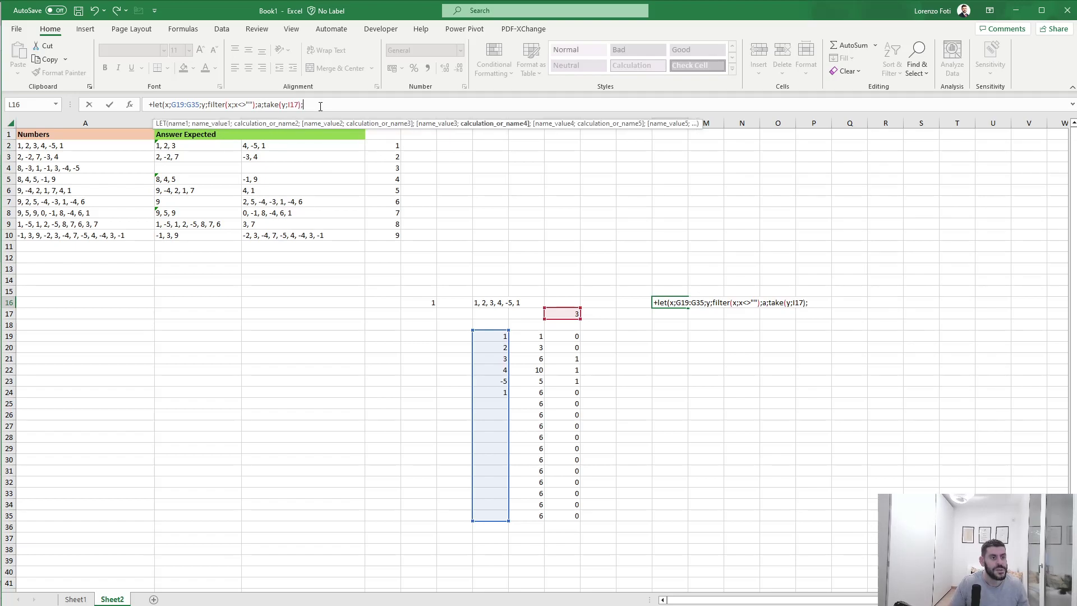
{"action": "type", "text": "b;take("}
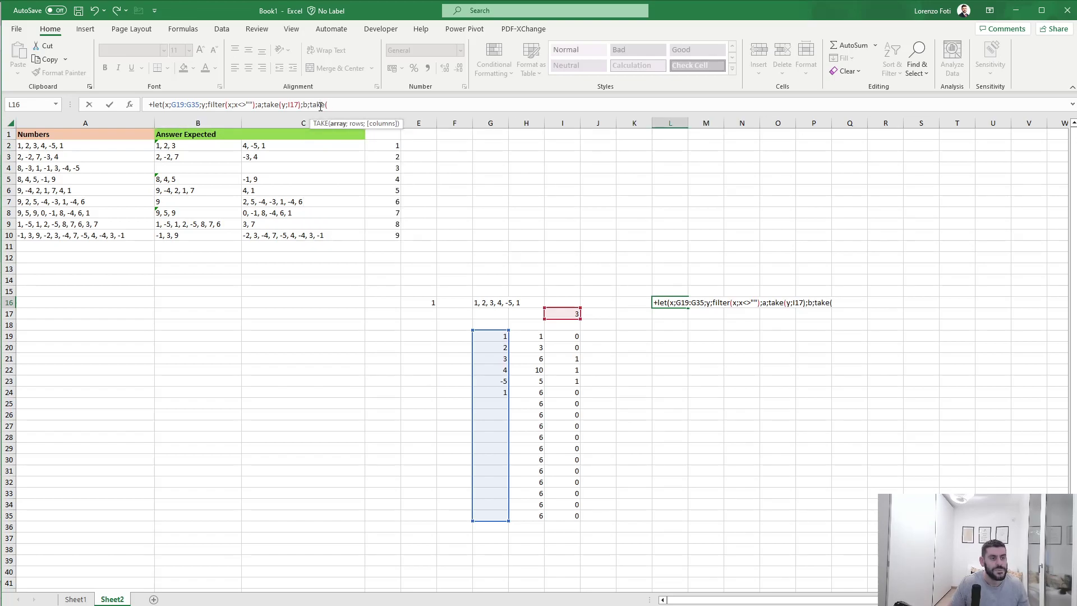
{"action": "type", "text": "y;"}
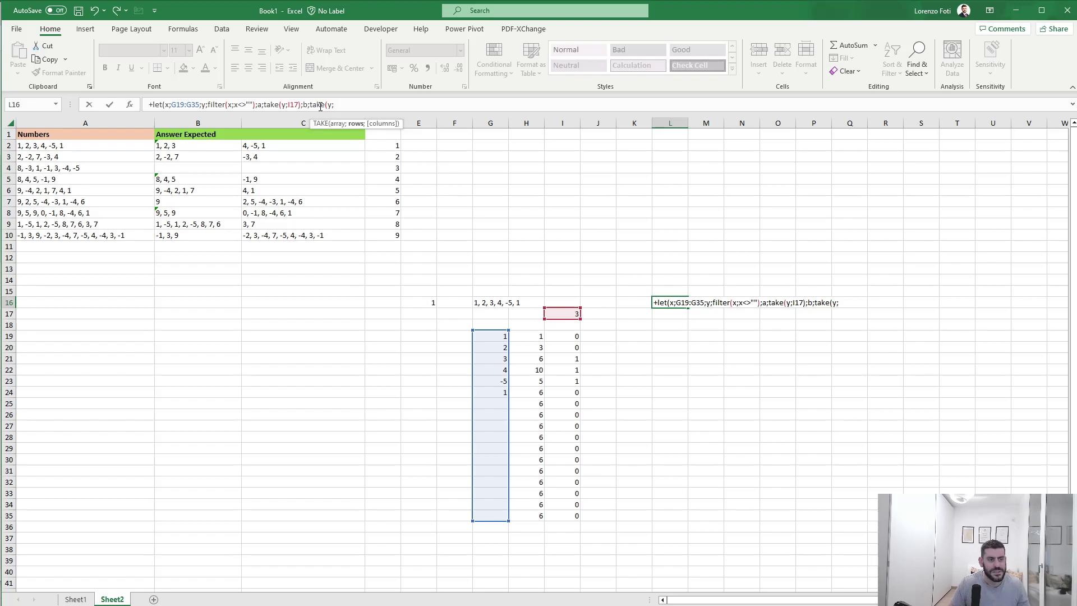
{"action": "type", "text": "-1)"}
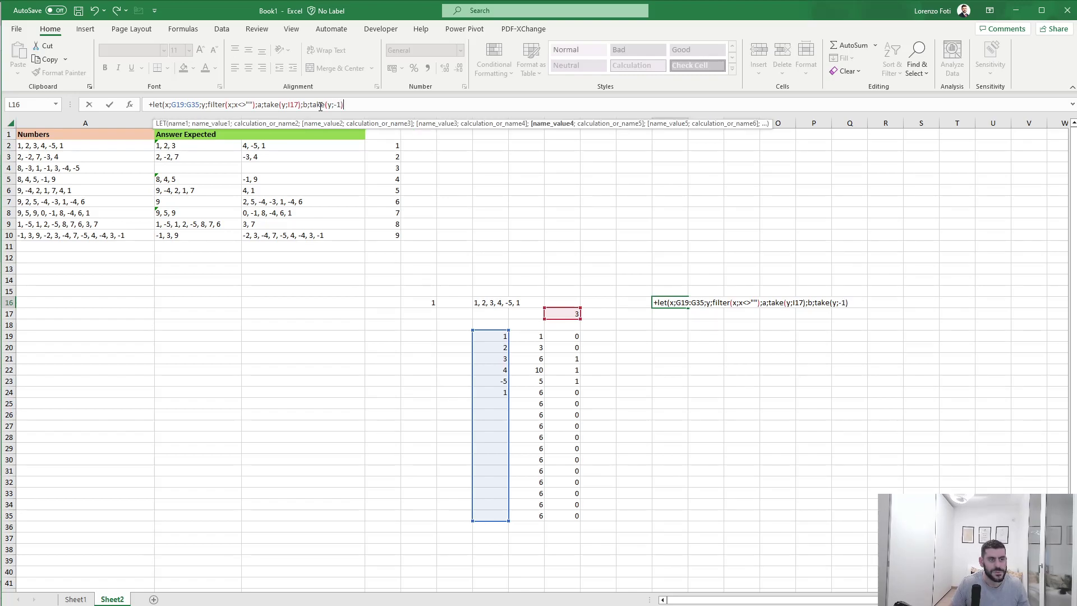
{"action": "type", "text": ";"}
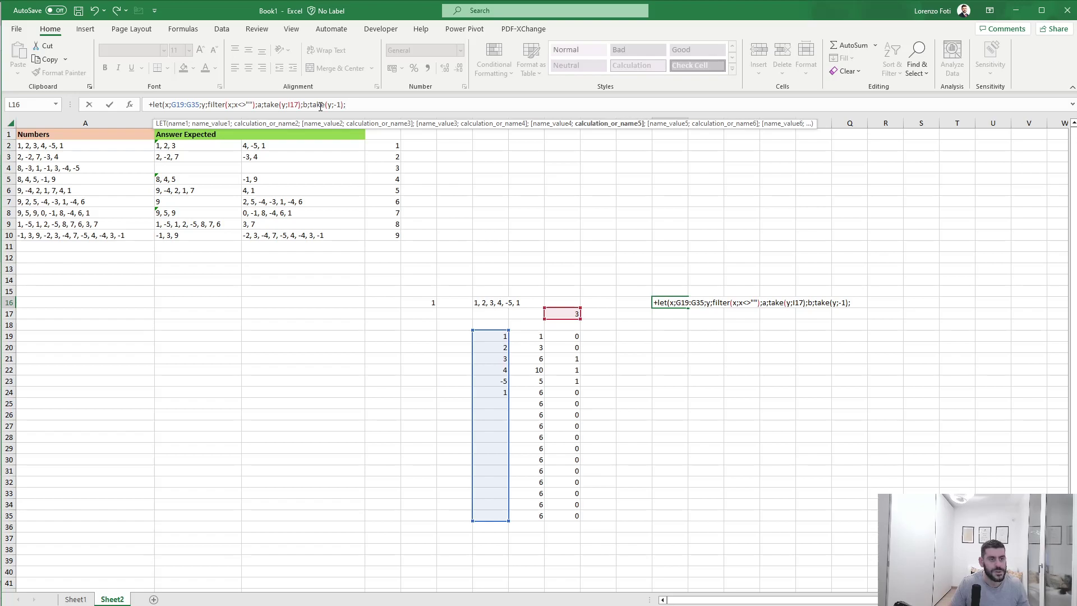
{"action": "type", "text": "hs"}
{"action": "key", "text": "Tab"}
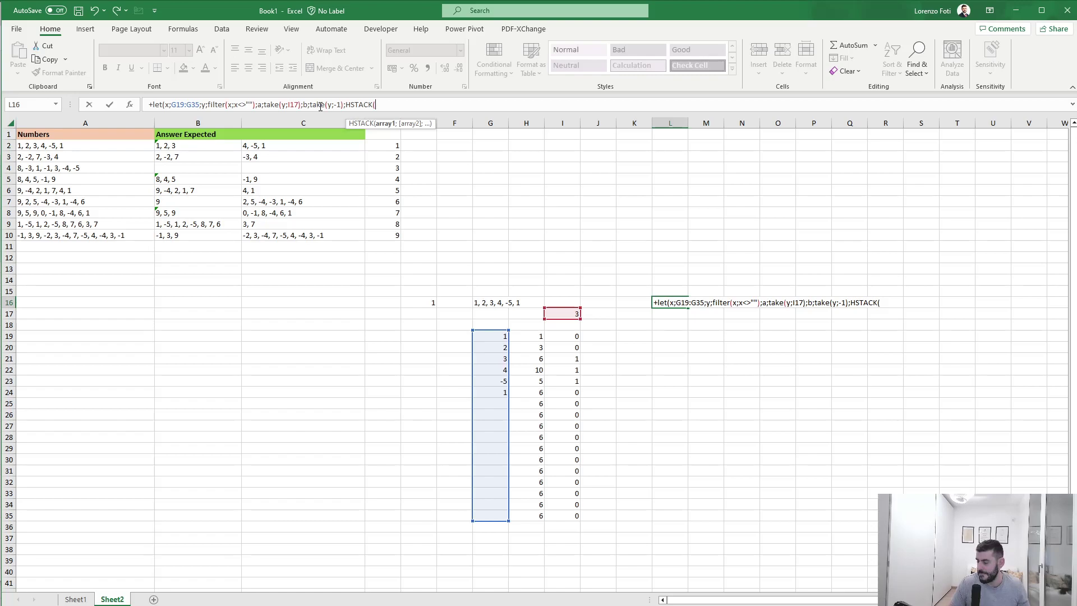
Step: Finish L16 with HSTACK(TEXTJOIN(", ";;a);TEXTJOIN(", ";;b)), spilling 1, 2, 3 and 1 into L16:M16
{"action": "type", "text": "tex"}
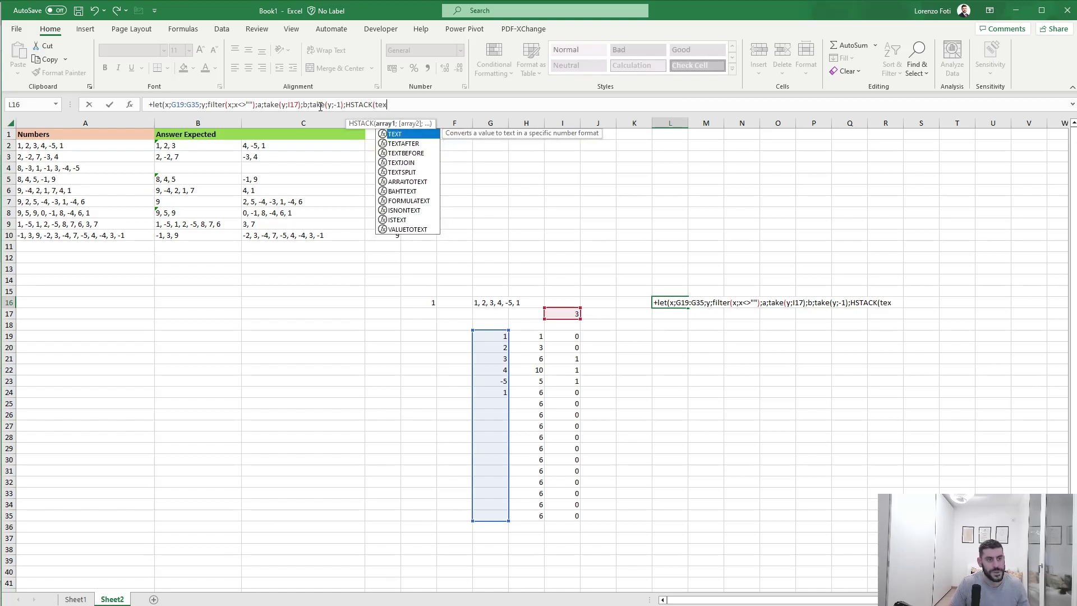
{"action": "key", "text": "Tab"}
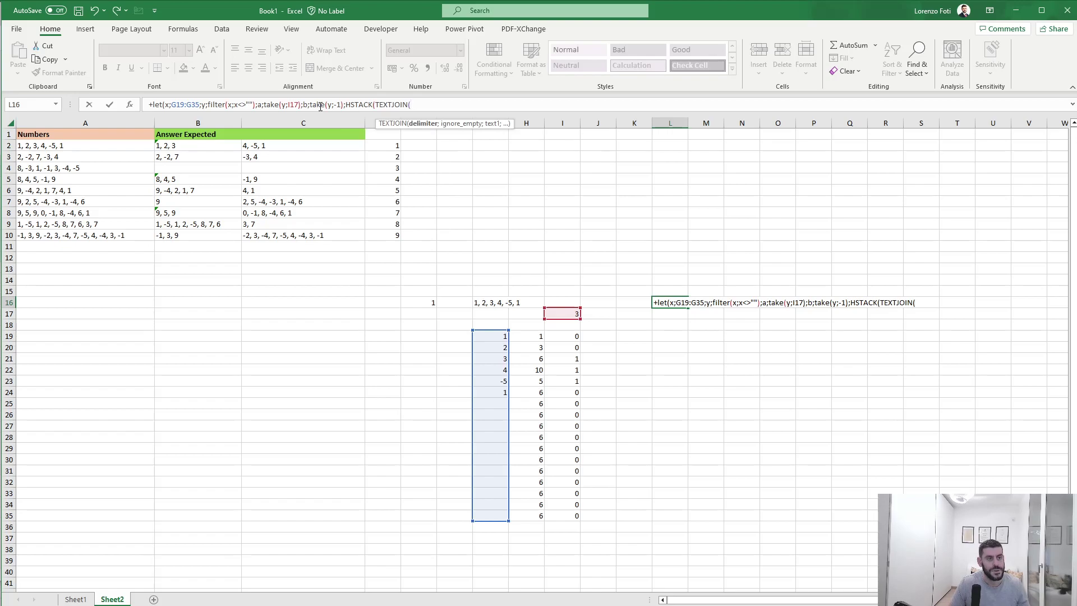
{"action": "type", "text": "\", \";"}
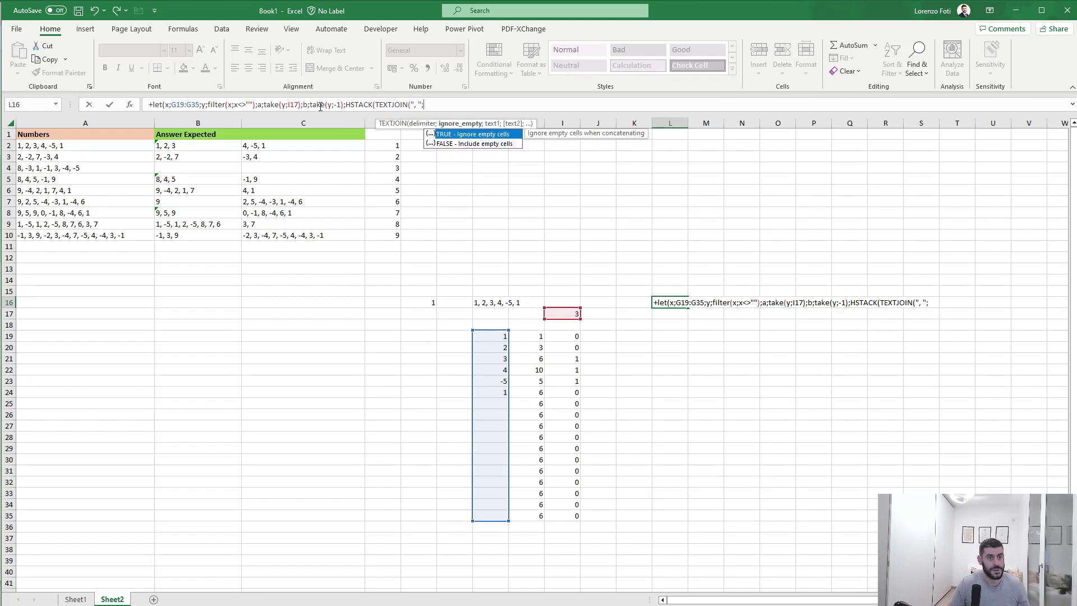
{"action": "type", "text": ";a)"}
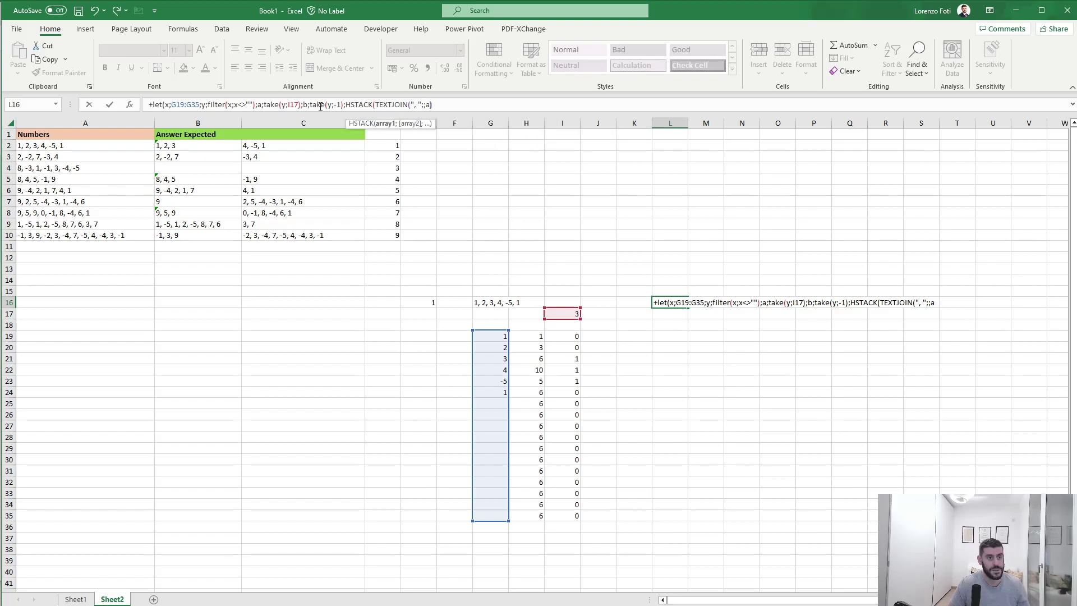
{"action": "type", "text": ";te"}
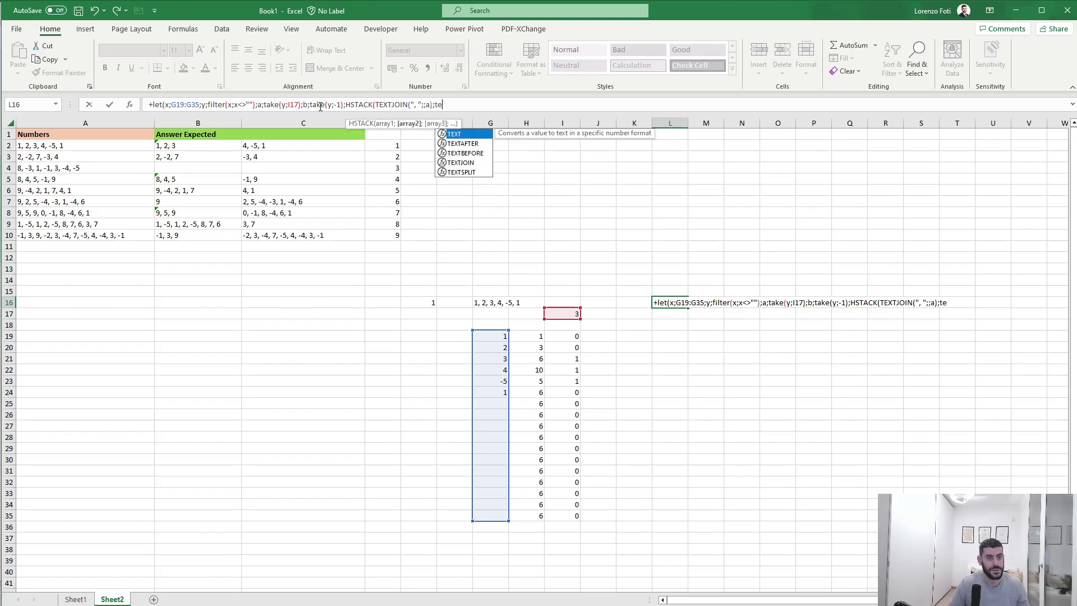
{"action": "type", "text": "xj"}
{"action": "key", "text": "BackSpace"}
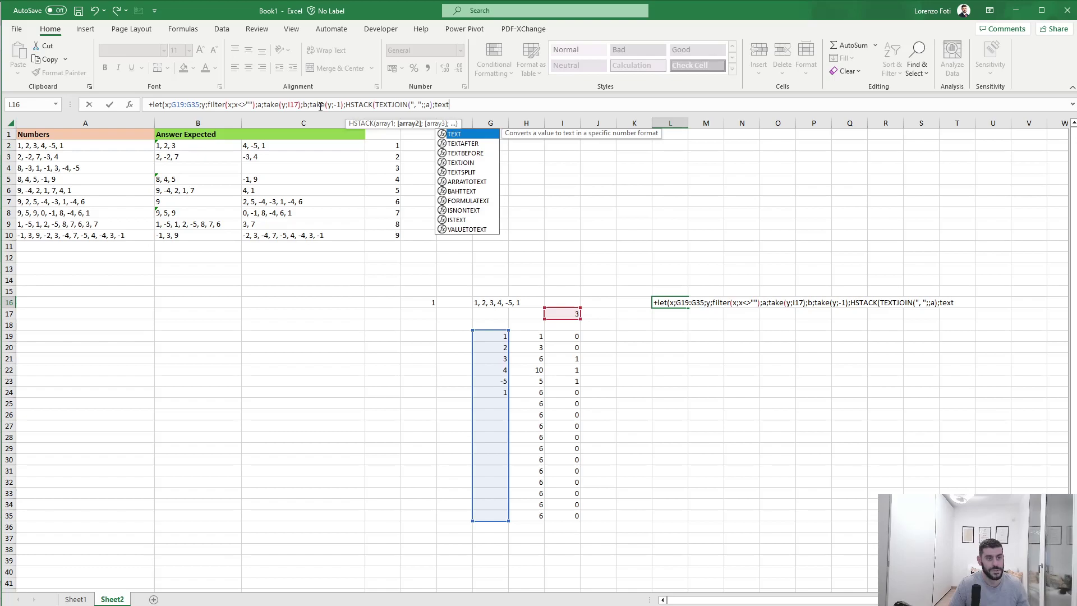
{"action": "type", "text": "tj"}
{"action": "key", "text": "Tab"}
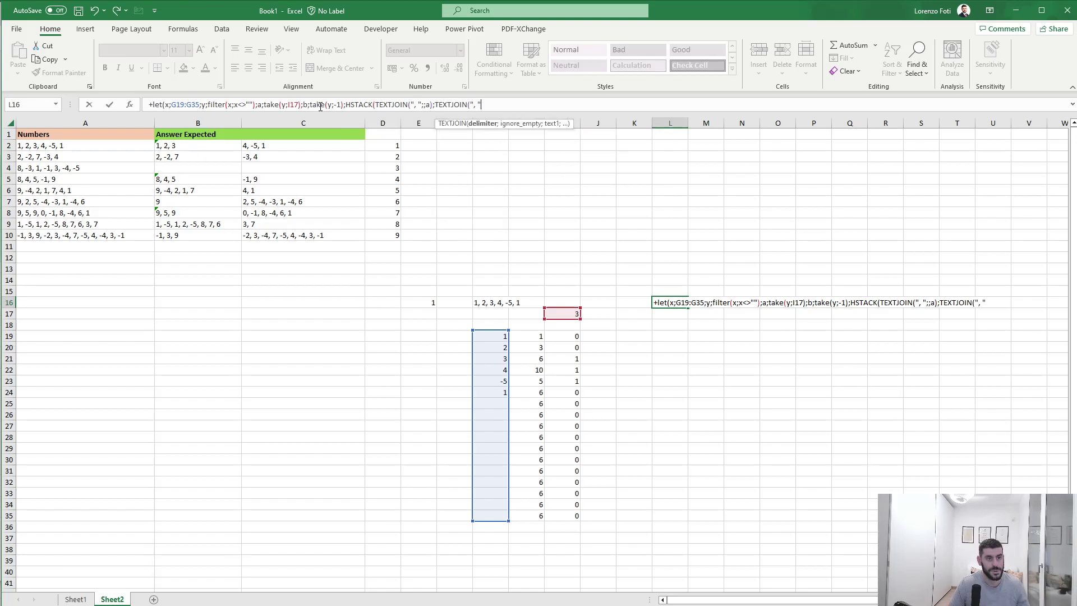
{"action": "type", "text": "\", \";"}
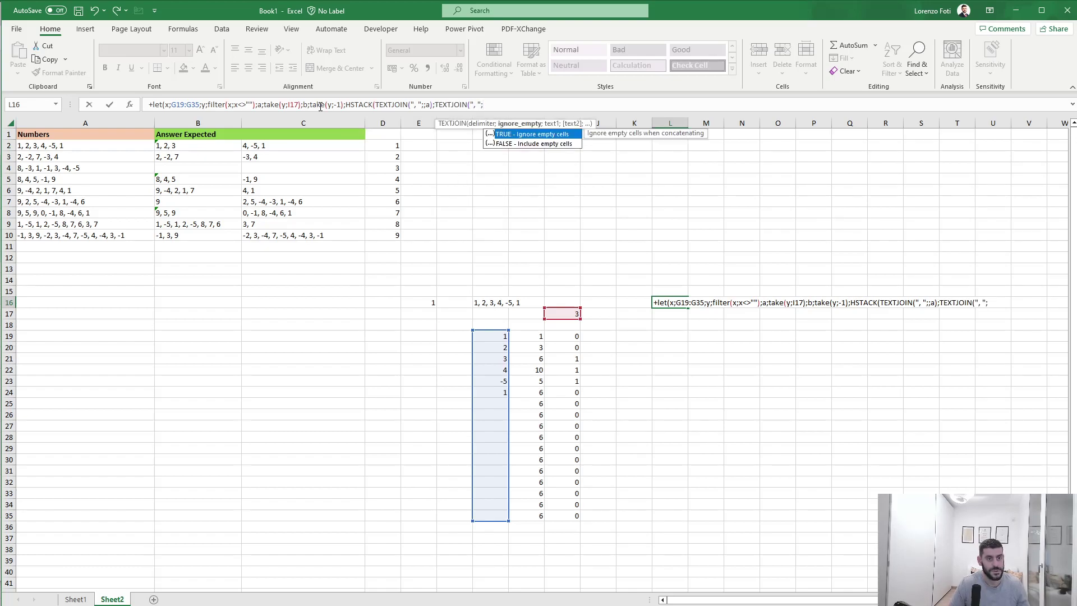
{"action": "type", "text": ";b))"}
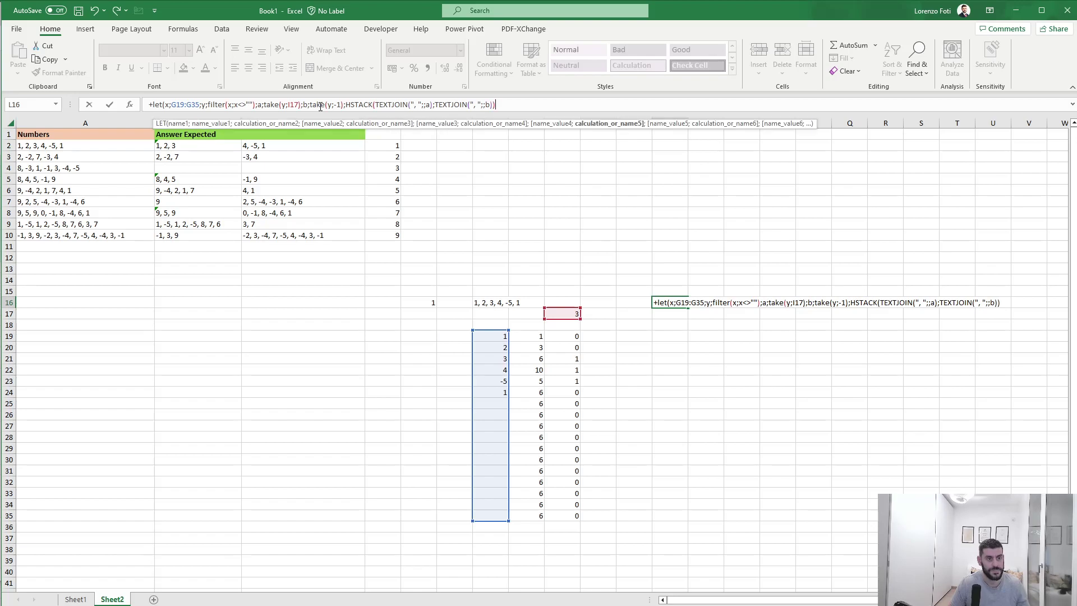
{"action": "type", "text": ")"}
{"action": "key", "text": "ctrl+Return"}
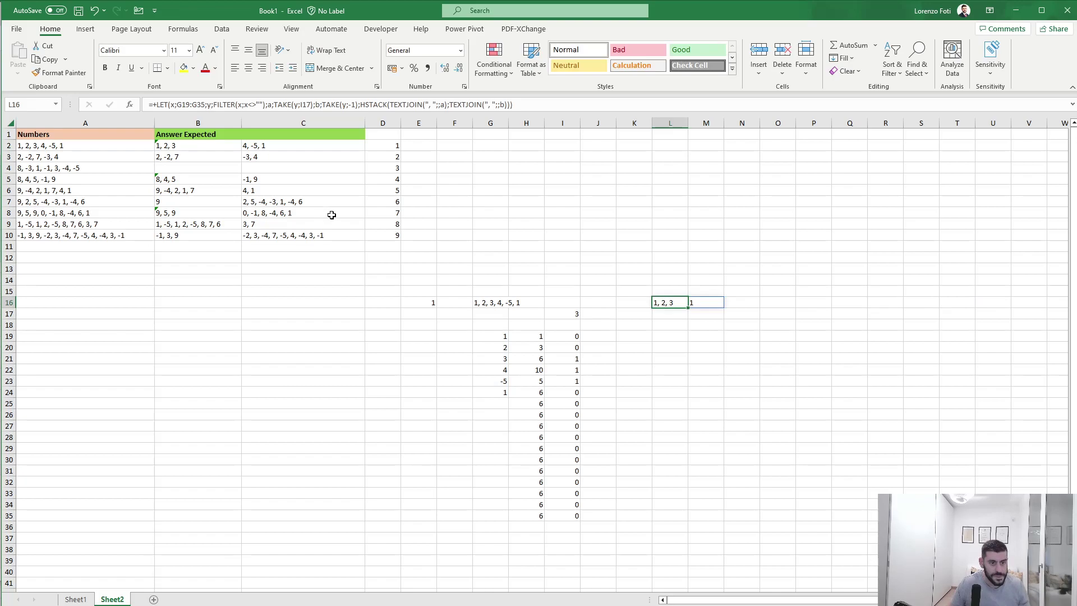
Step: In J17, count G16's commas with =LEN(G16)-LEN(SUBSTITUTE(G16;",";""))
{"action": "left_click", "coordinate": [607, 317]}
{"action": "type", "text": "+len("}
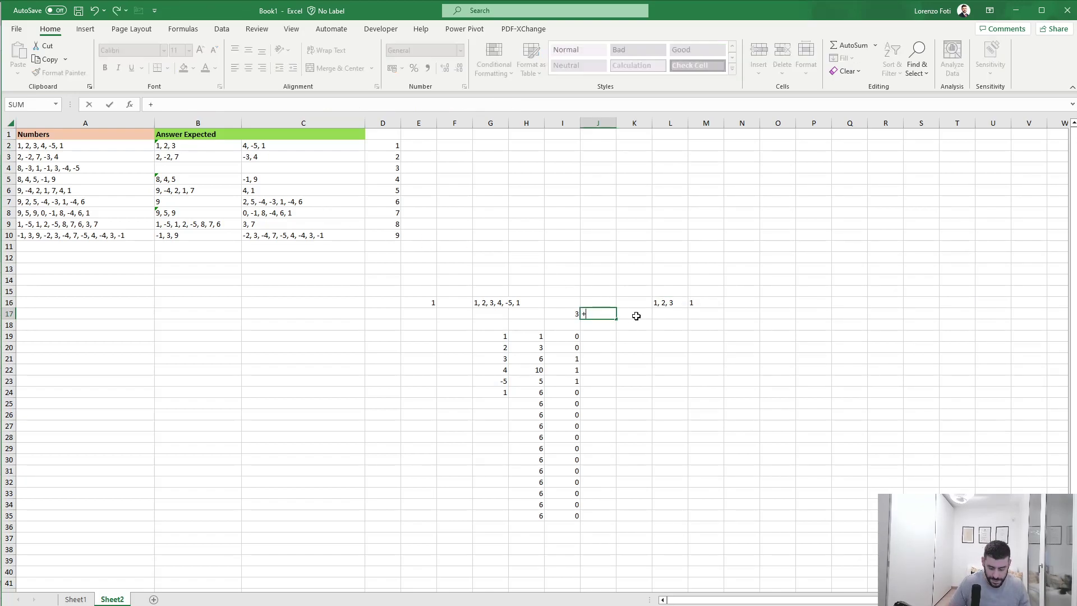
{"action": "key", "text": "Left"}
{"action": "key", "text": "Left"}
{"action": "key", "text": "Left"}
{"action": "key", "text": "Up"}
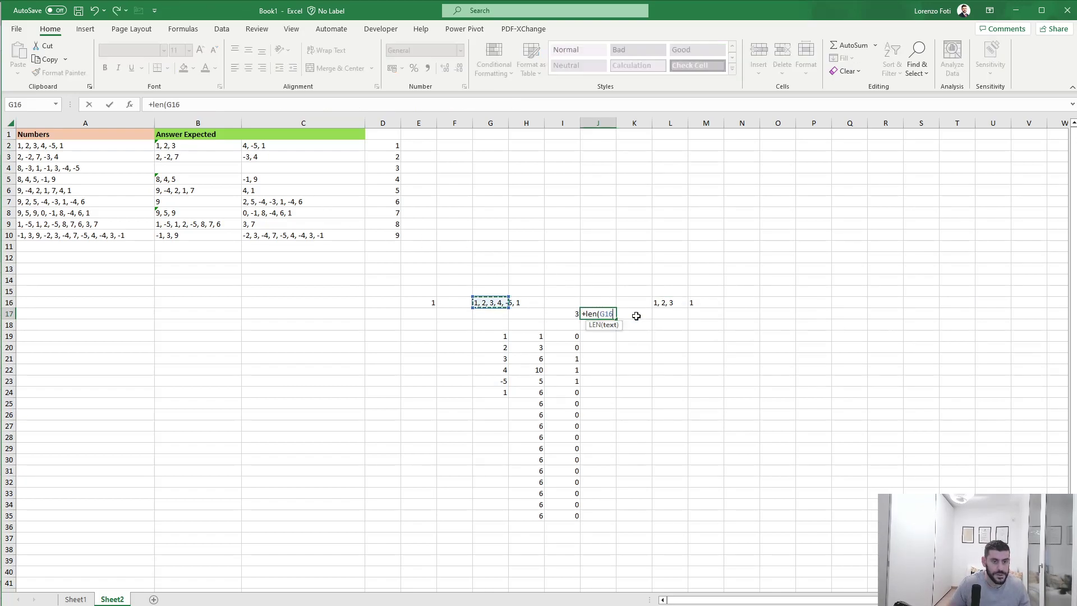
{"action": "type", "text": ")-len(su"}
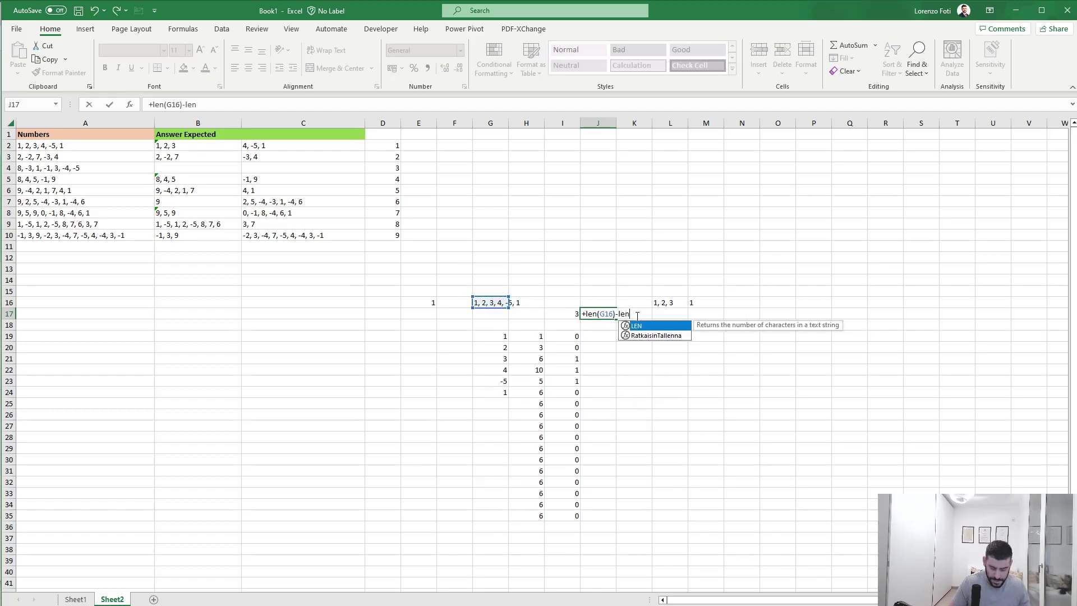
{"action": "key", "text": "Tab"}
{"action": "key", "text": "Left"}
{"action": "key", "text": "Left"}
{"action": "key", "text": "Left"}
{"action": "key", "text": "Up"}
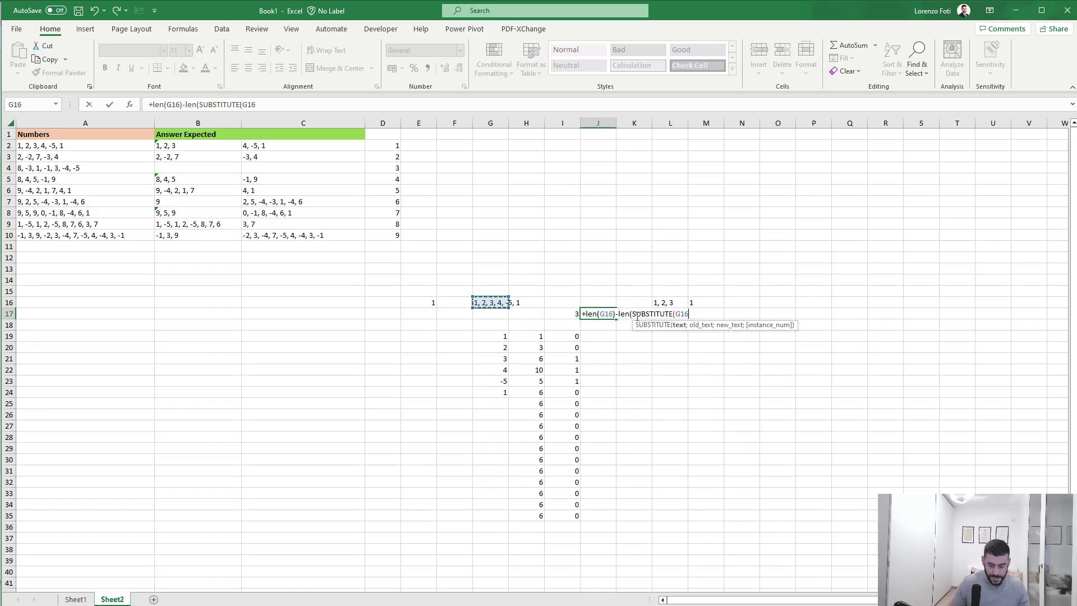
{"action": "type", "text": ";"}
{"action": "type", "text": ";\"\")"}
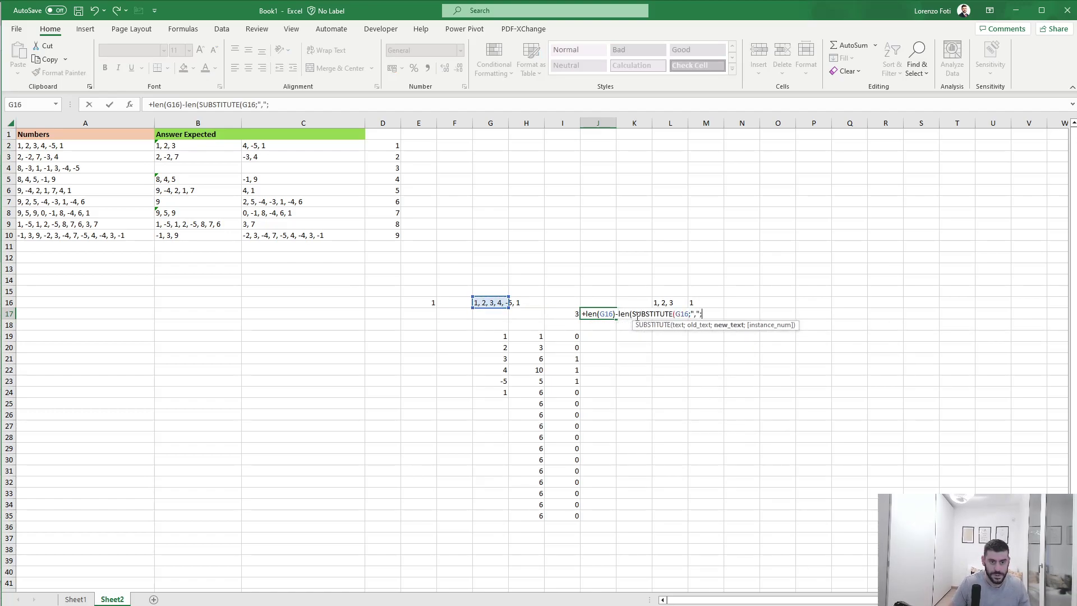
{"action": "key", "text": "Return"}
Step: Add 1 to the J17 comma count so it returns 6 values
{"action": "key", "text": "Up"}
{"action": "key", "text": "Up"}
{"action": "key", "text": "Right"}
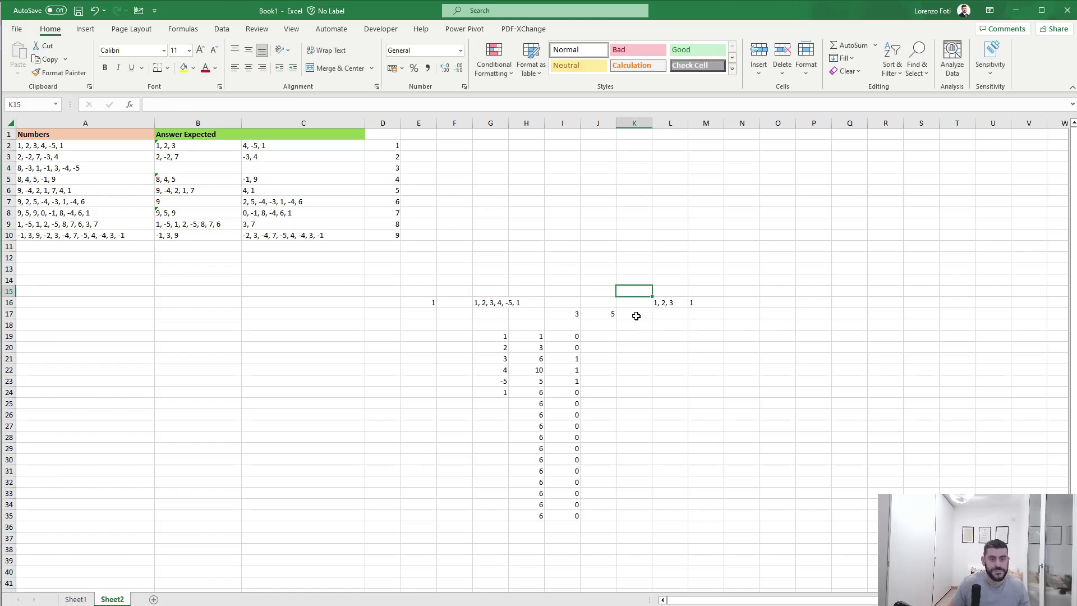
{"action": "key", "text": "Right"}
{"action": "left_click", "coordinate": [636, 316]}
{"action": "key", "text": "Left"}
{"action": "key", "text": "Left"}
{"action": "key", "text": "Left"}
{"action": "key", "text": "Left"}
{"action": "key", "text": "Down"}
{"action": "key", "text": "Down"}
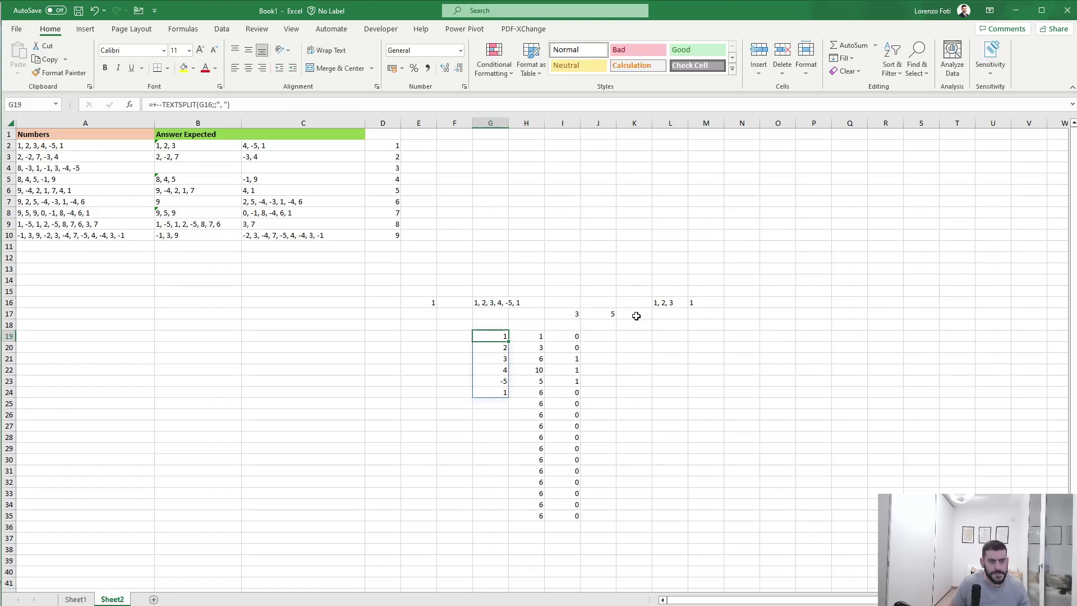
{"action": "key", "text": "Right"}
{"action": "key", "text": "Right"}
{"action": "key", "text": "Up"}
{"action": "key", "text": "Up"}
{"action": "key", "text": "Right"}
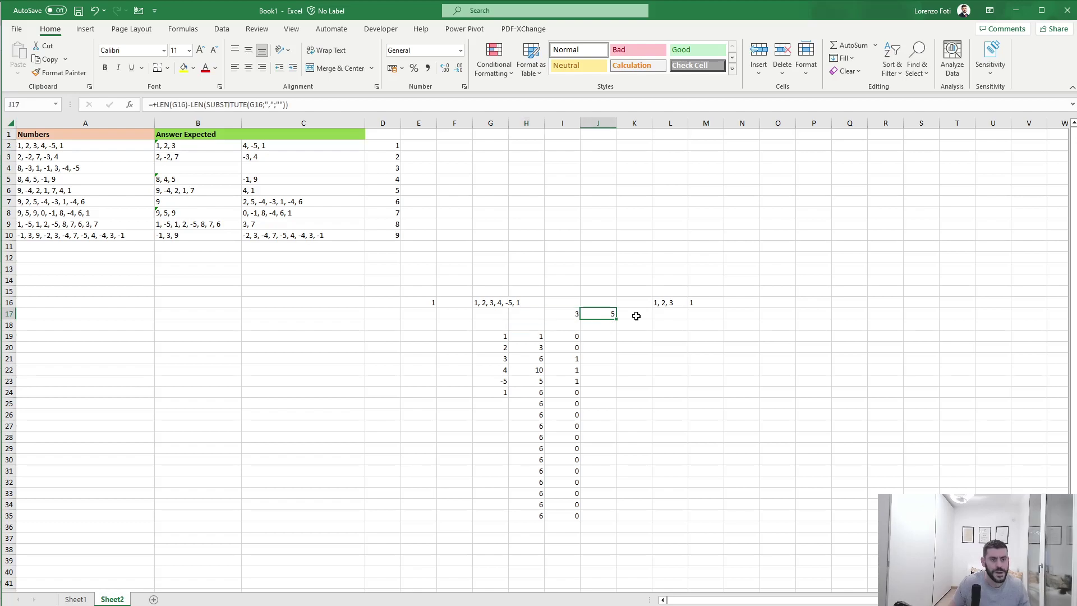
{"action": "left_click", "coordinate": [358, 105]}
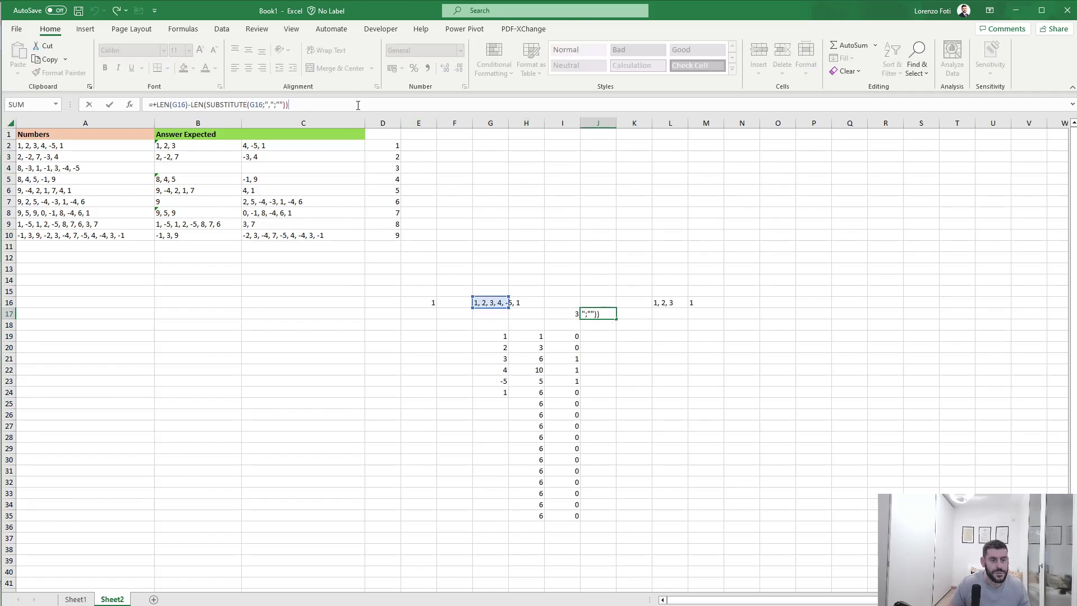
{"action": "key", "text": "Return"}
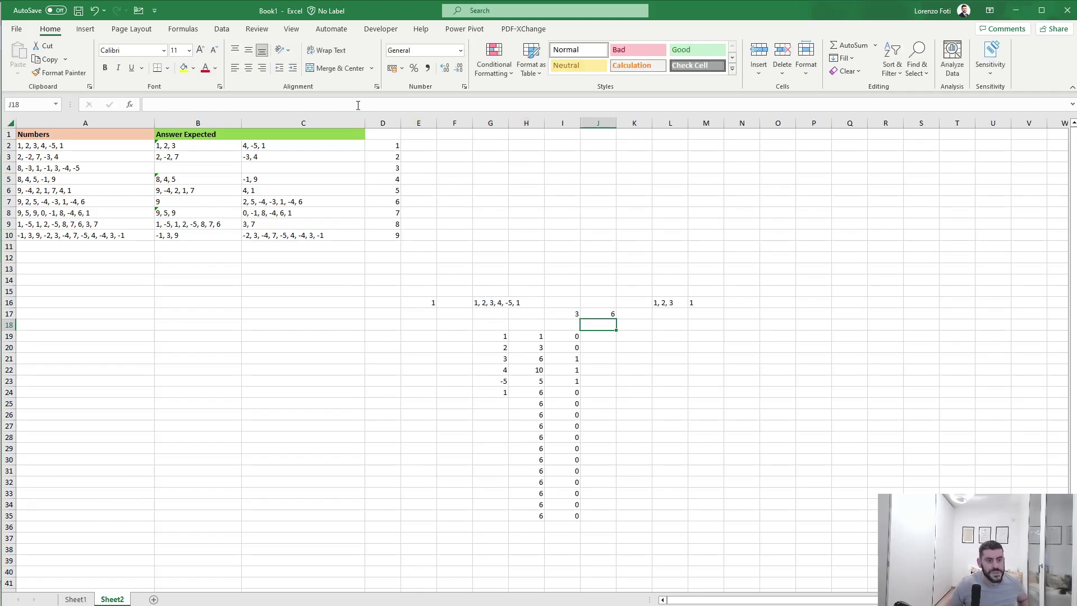
{"action": "key", "text": "Up"}
{"action": "key", "text": "Up"}
Step: Change L16's second TAKE to TAKE(y;-(J17-I17)), so M16 shows 4, -5, 1
{"action": "key", "text": "Right"}
{"action": "key", "text": "Right"}
{"action": "key", "text": "Right"}
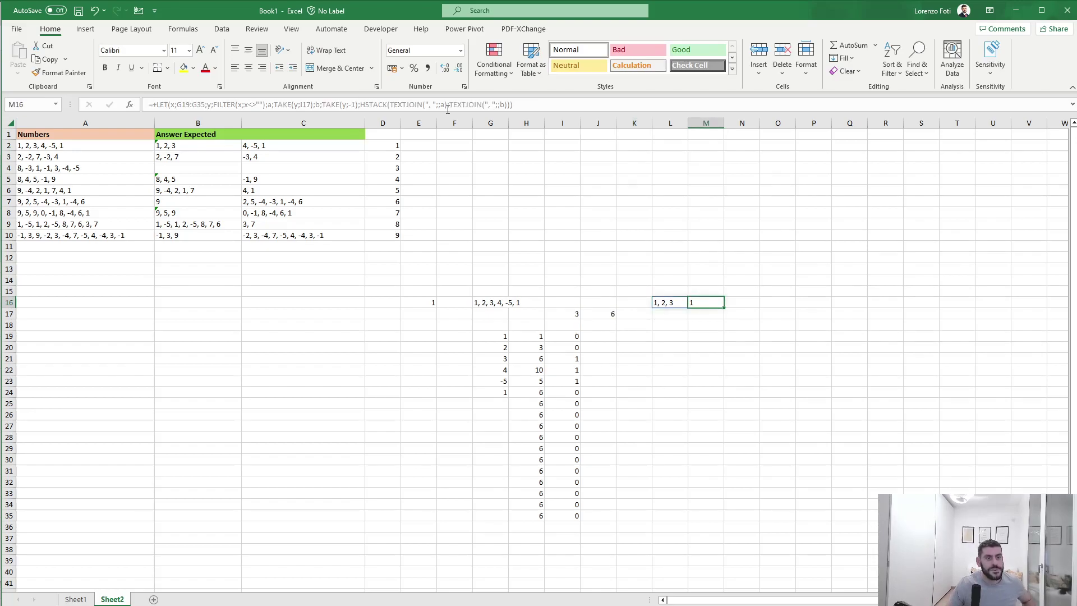
{"action": "left_click", "coordinate": [662, 303]}
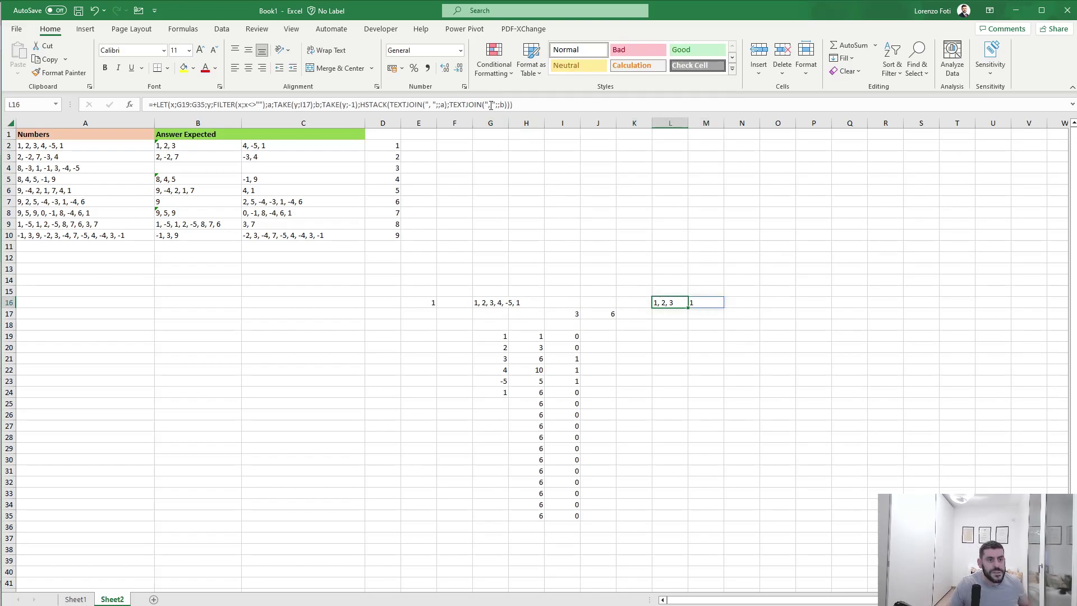
{"action": "left_click", "coordinate": [352, 106]}
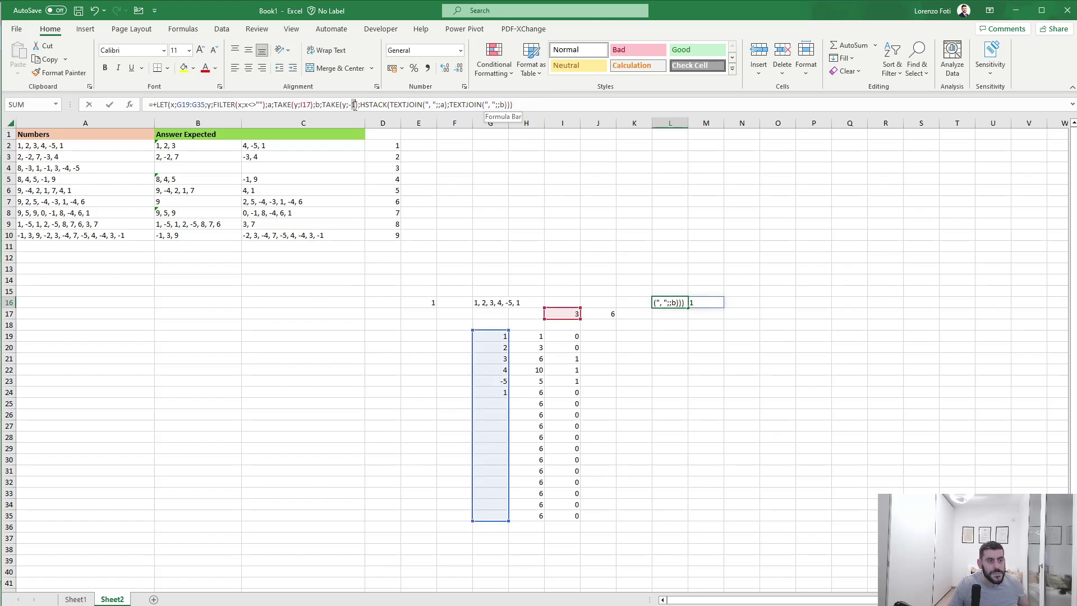
{"action": "key", "text": "BackSpace"}
{"action": "type", "text": "-("}
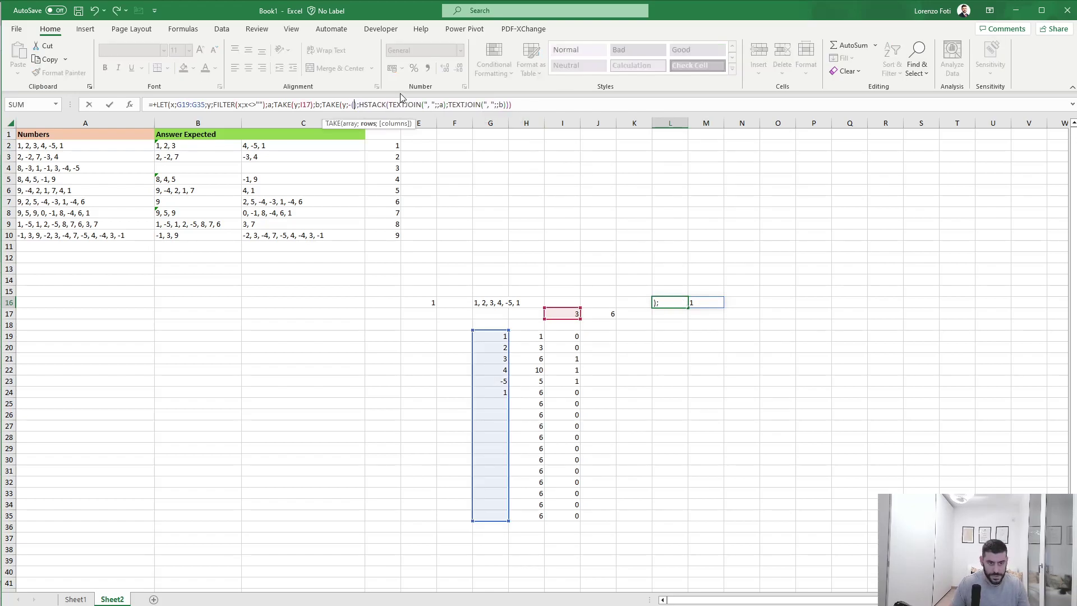
{"action": "left_click", "coordinate": [613, 314]}
{"action": "type", "text": "-"}
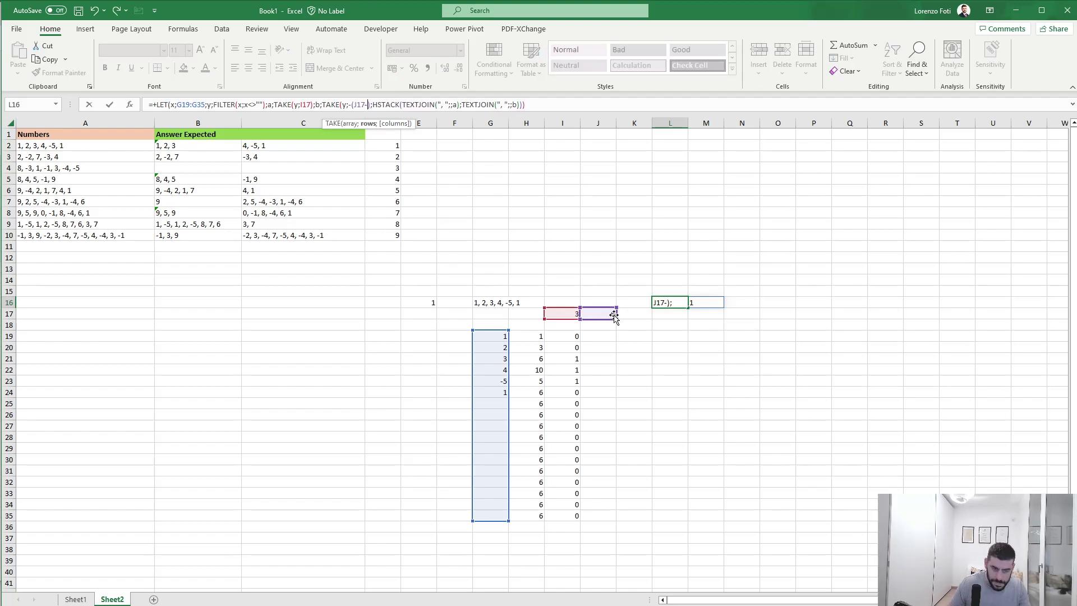
{"action": "left_click", "coordinate": [560, 313]}
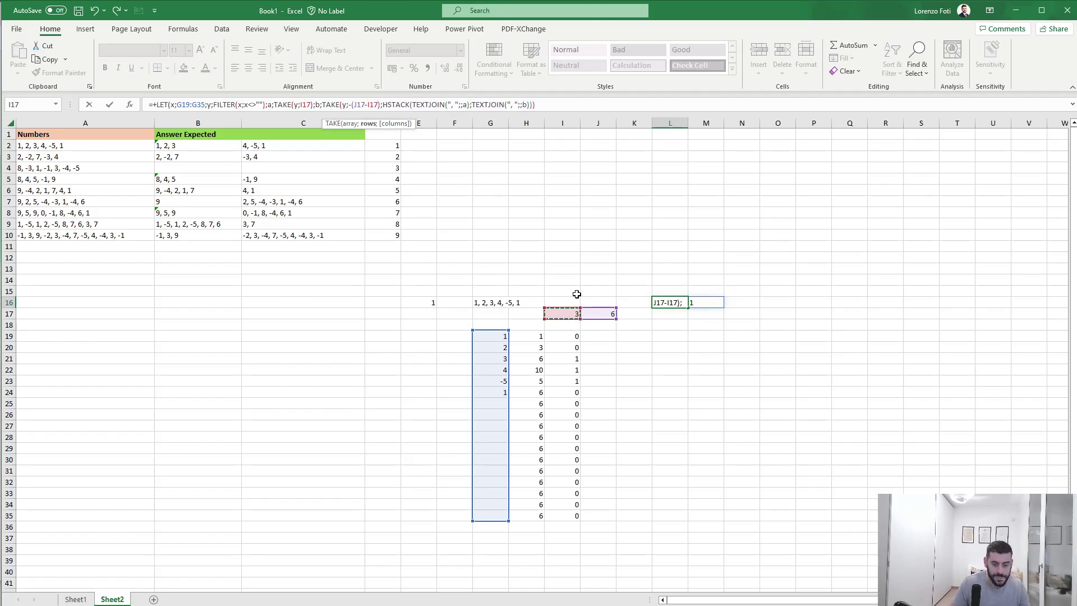
{"action": "type", "text": ")"}
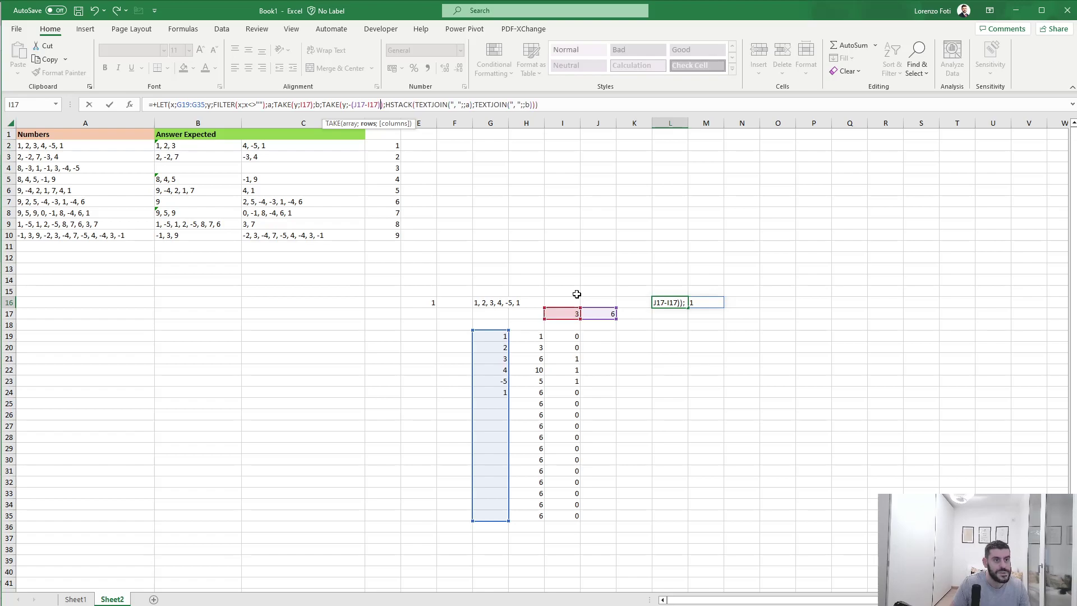
{"action": "key", "text": "ctrl+Return"}
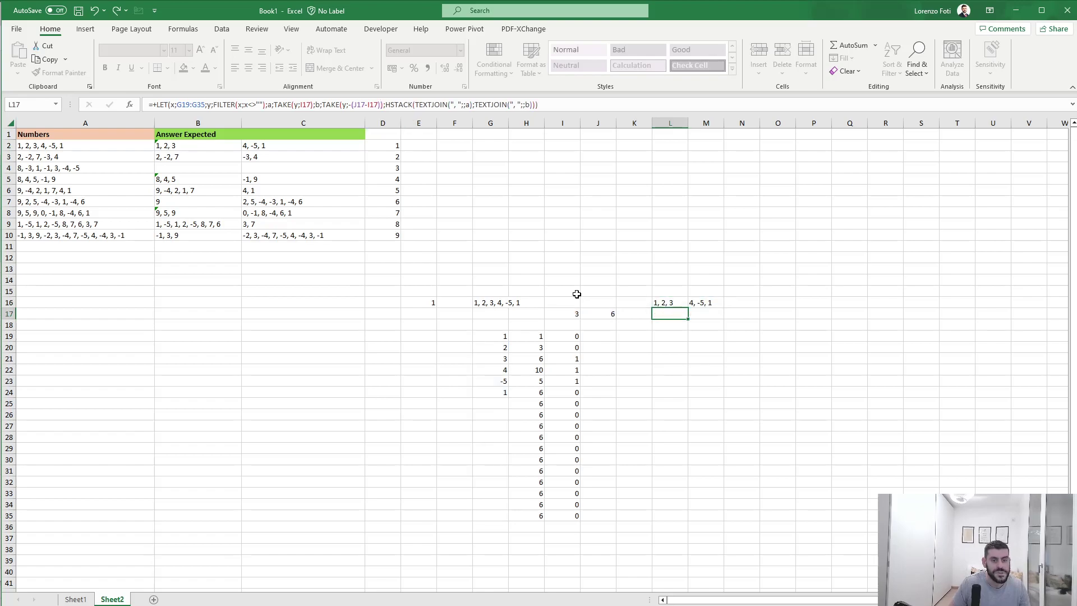
Step: Enter test list numbers 2, 3 and 4 in E16 in turn
{"action": "key", "text": "Left"}
{"action": "key", "text": "Left"}
{"action": "key", "text": "Left"}
{"action": "key", "text": "Left"}
{"action": "key", "text": "Left"}
{"action": "key", "text": "Left"}
{"action": "key", "text": "Left"}
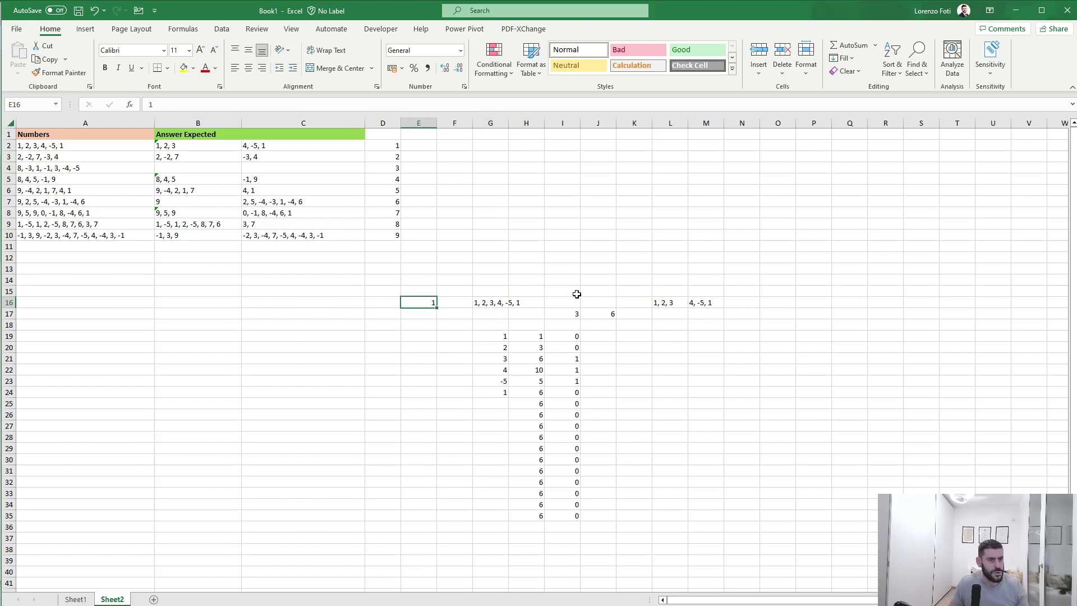
{"action": "type", "text": "2"}
{"action": "key", "text": "Return"}
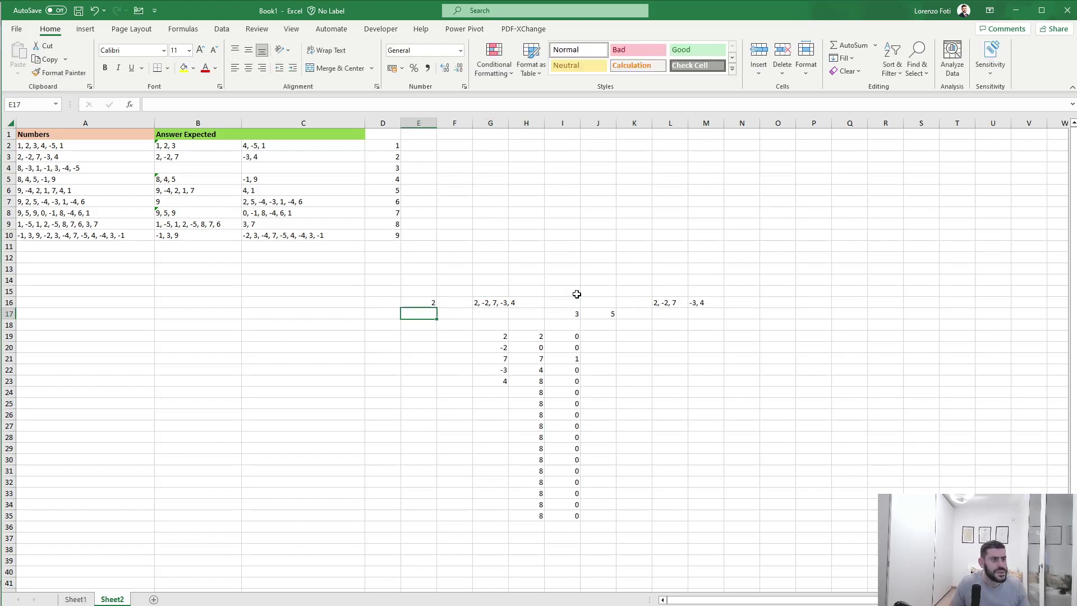
{"action": "key", "text": "Up"}
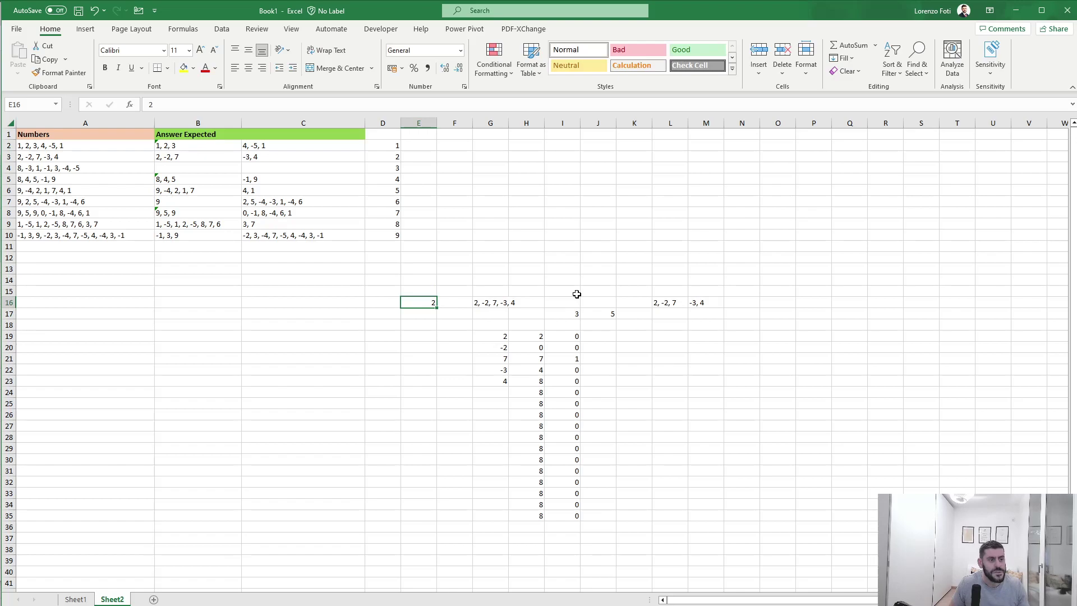
{"action": "type", "text": "3"}
{"action": "key", "text": "Return"}
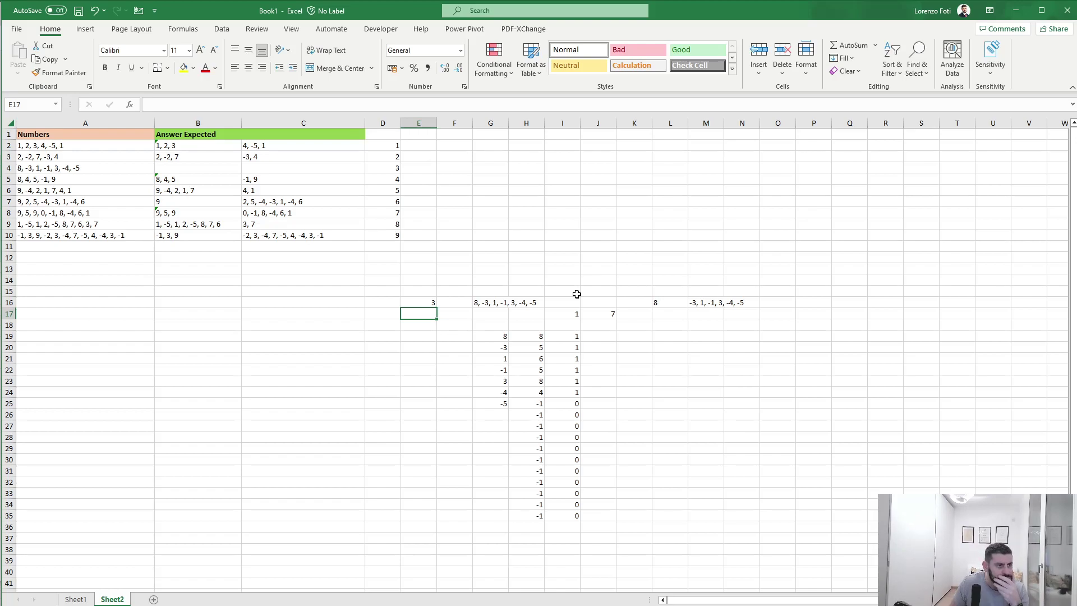
{"action": "key", "text": "Up"}
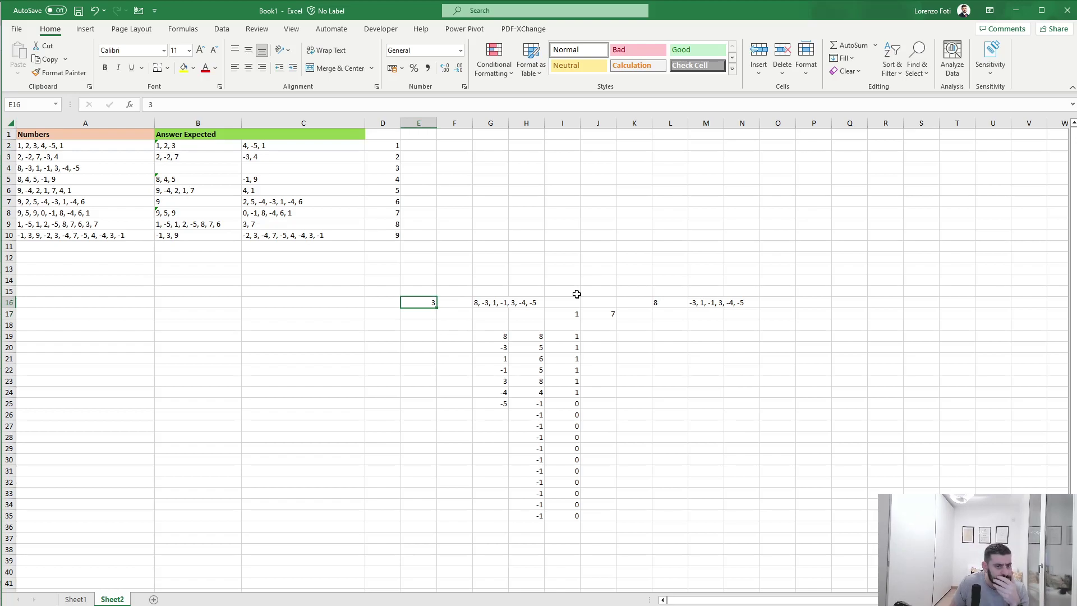
{"action": "type", "text": "4"}
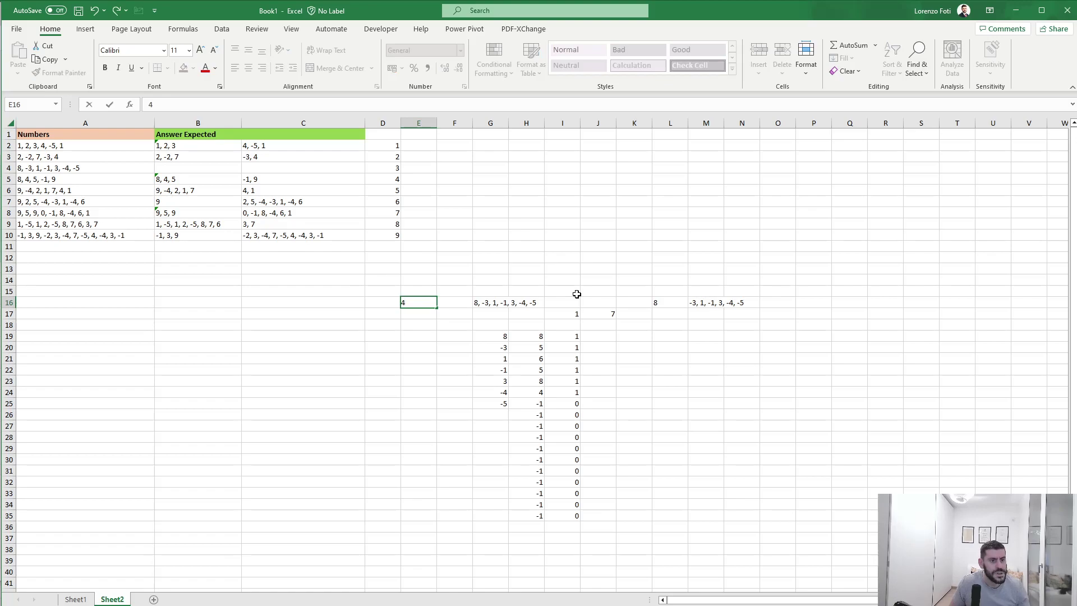
{"action": "key", "text": "Return"}
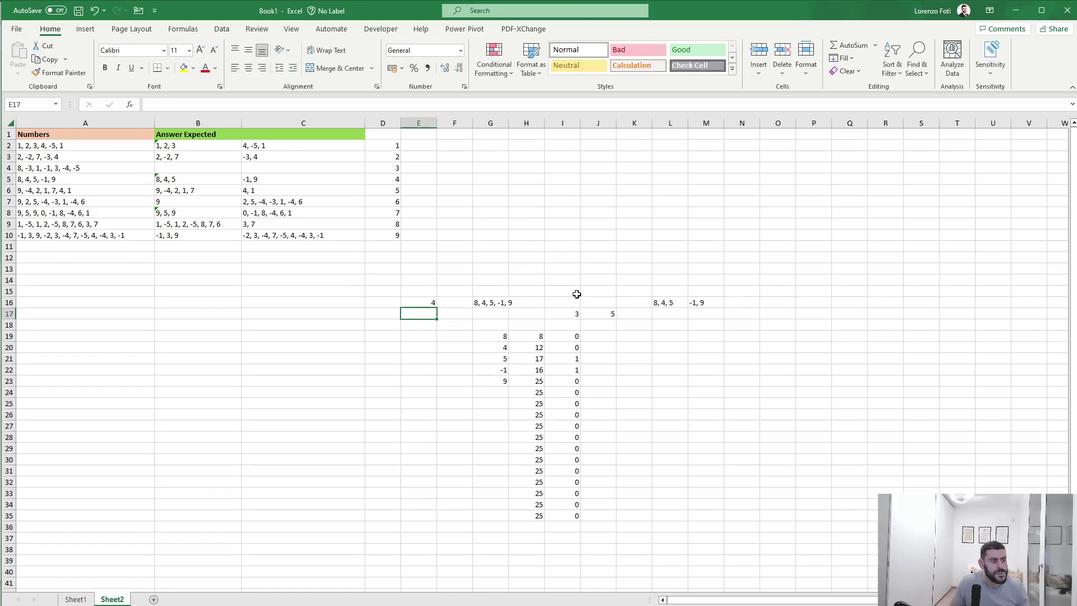
Step: Change the E16 test list number to 5, then to 6
{"action": "key", "text": "Down"}
{"action": "key", "text": "Up"}
{"action": "key", "text": "Up"}
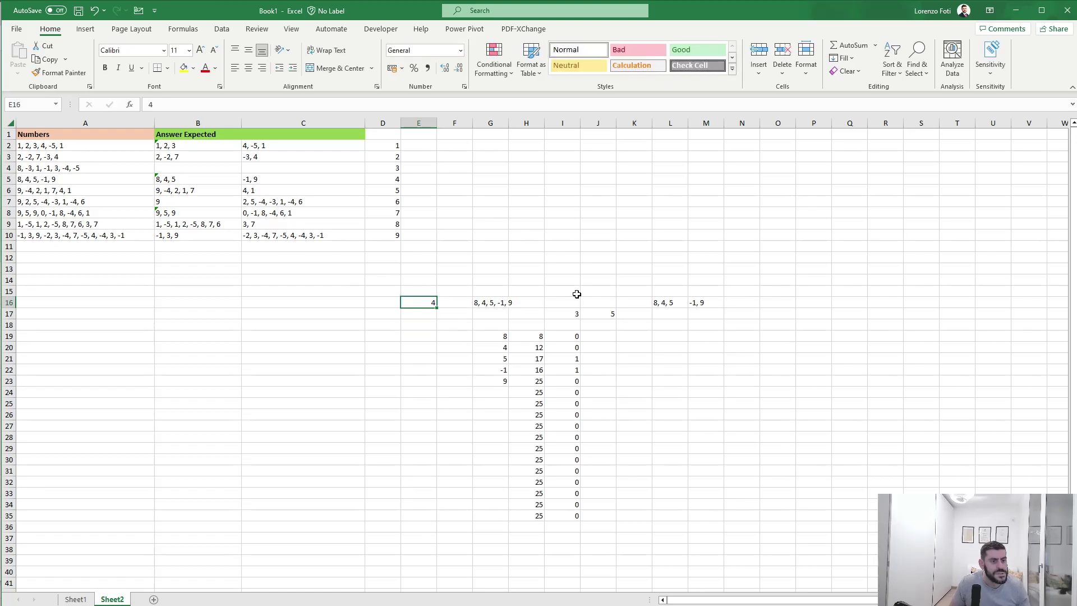
{"action": "type", "text": "5"}
{"action": "key", "text": "Return"}
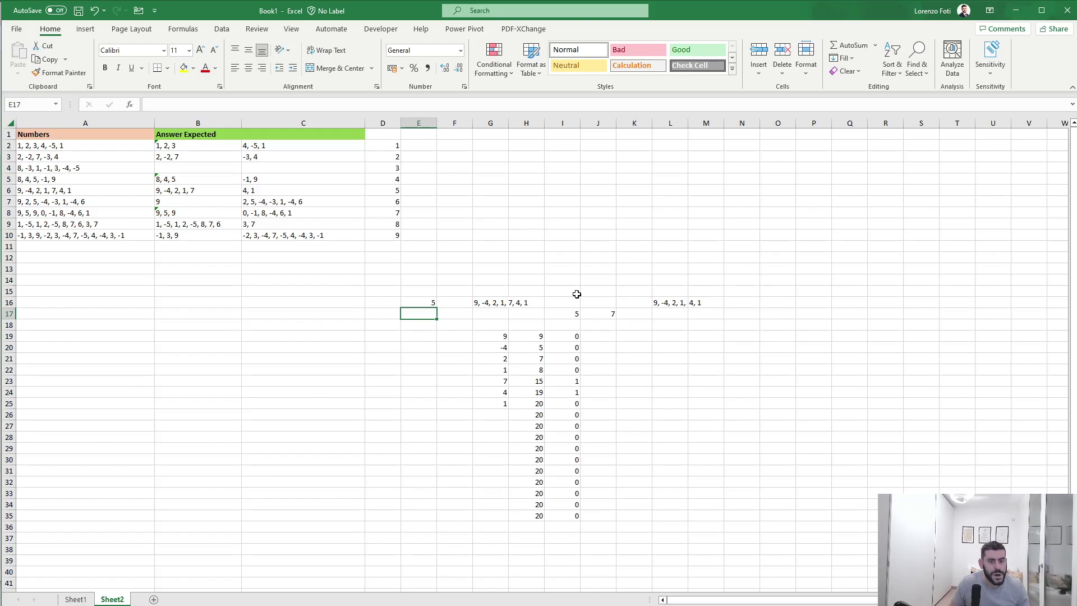
{"action": "key", "text": "Up"}
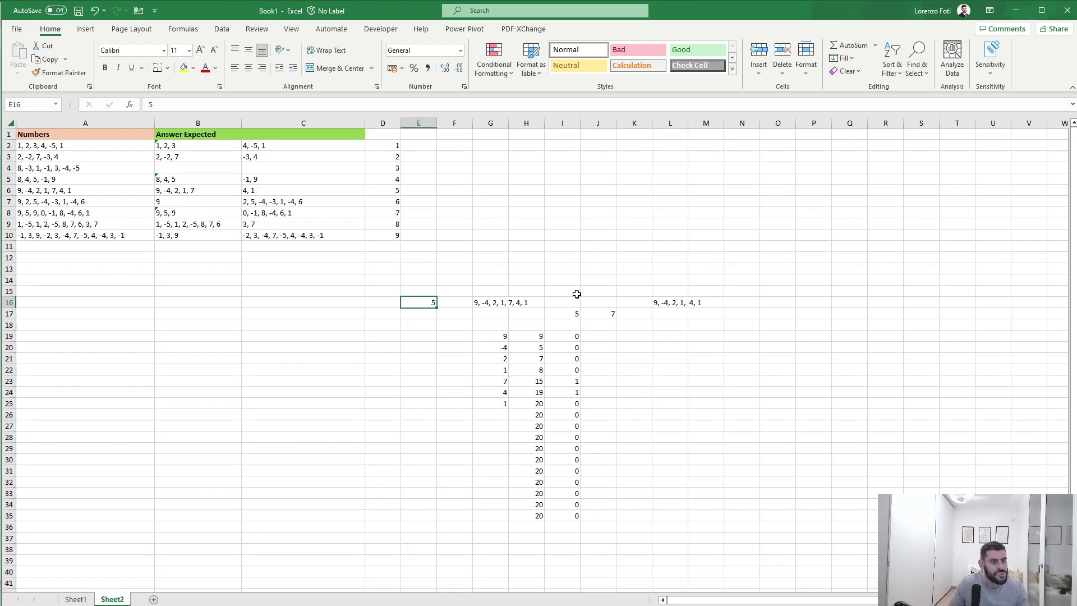
{"action": "type", "text": "6"}
{"action": "key", "text": "Return"}
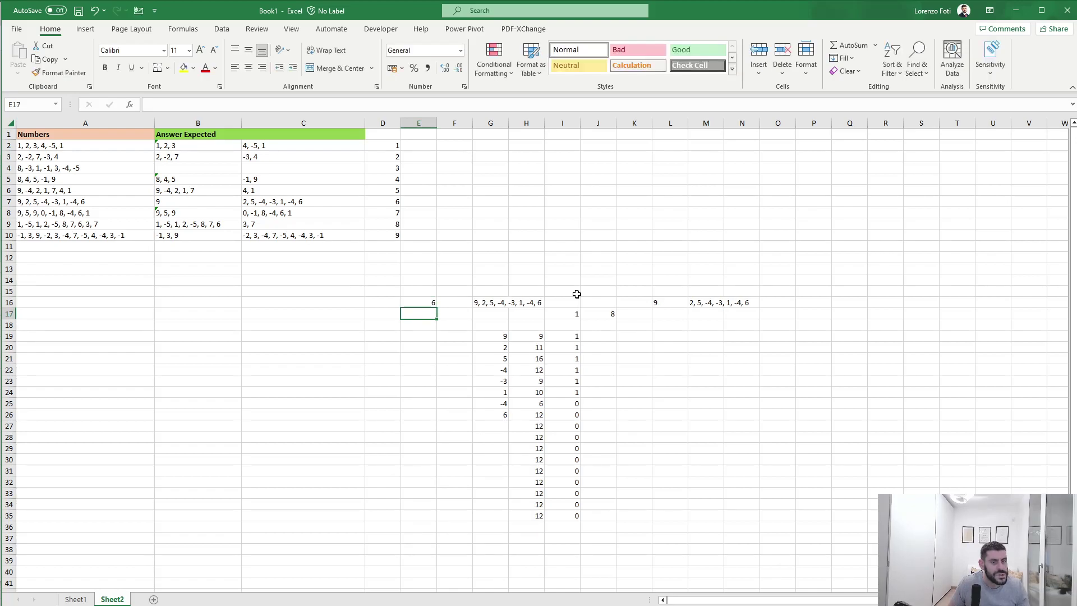
Step: Test list 7, then list 8 in E16, clearing the stray 8 typed one row too low
{"action": "key", "text": "Up"}
{"action": "type", "text": "7"}
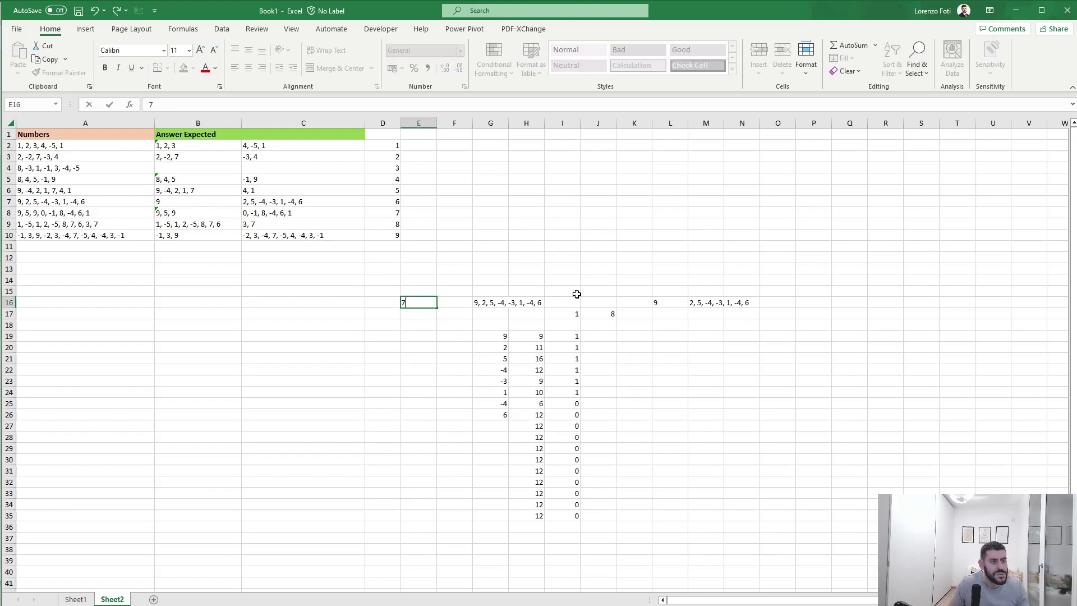
{"action": "key", "text": "Return"}
{"action": "key", "text": "Down"}
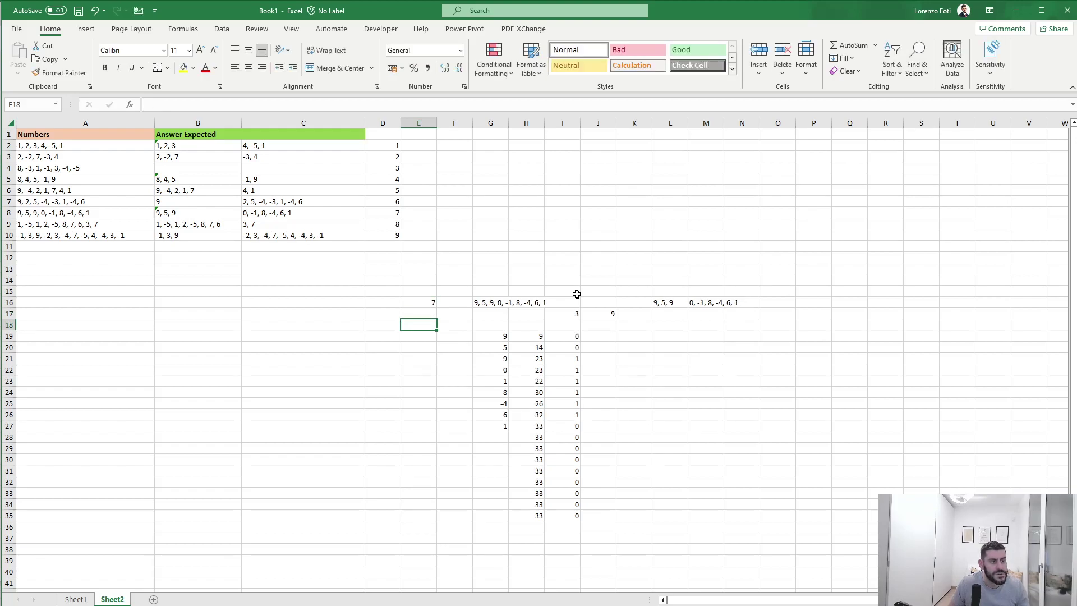
{"action": "type", "text": "8"}
{"action": "key", "text": "Return"}
{"action": "key", "text": "Up"}
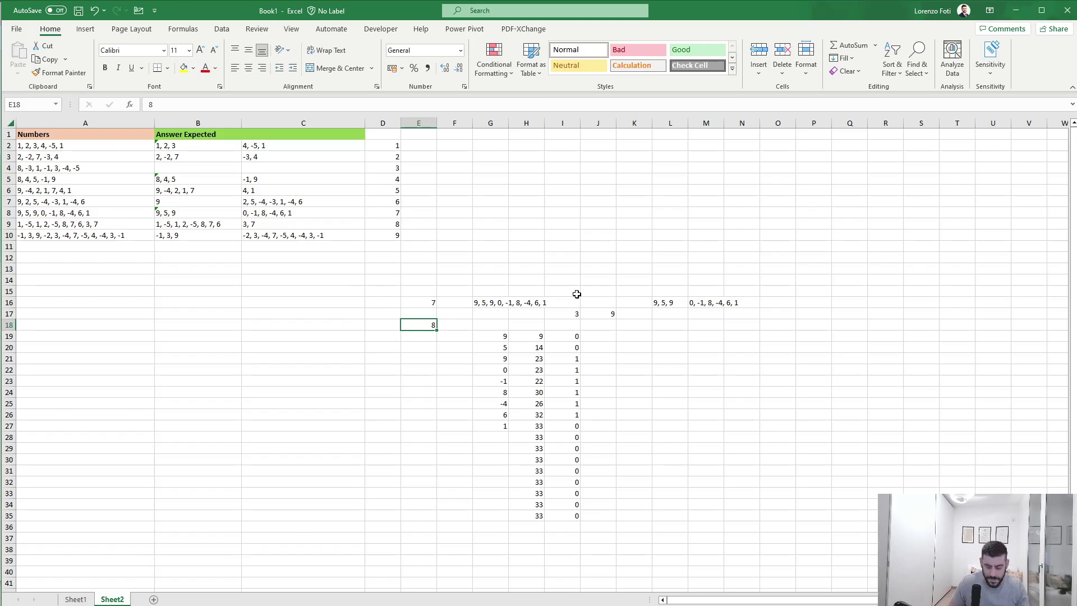
{"action": "key", "text": "Delete"}
{"action": "key", "text": "Up"}
{"action": "key", "text": "Up"}
{"action": "key", "text": "Return"}
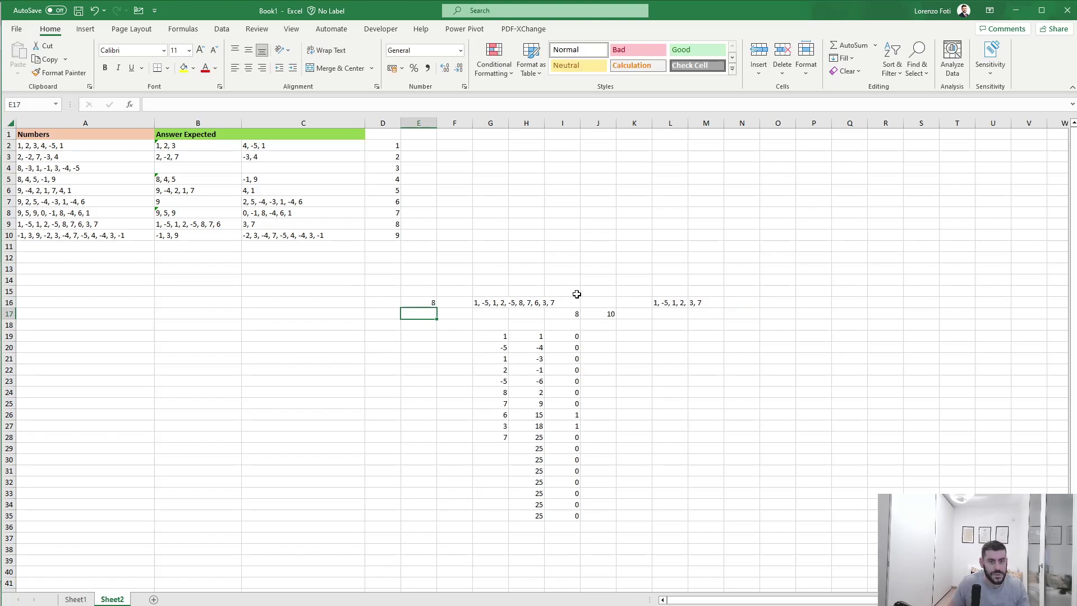
Step: Set E16 to 9, clearing a misplaced 9, then to 3, giving 8 and -3, 1, -1, 3, -4, -5
{"action": "key", "text": "Down"}
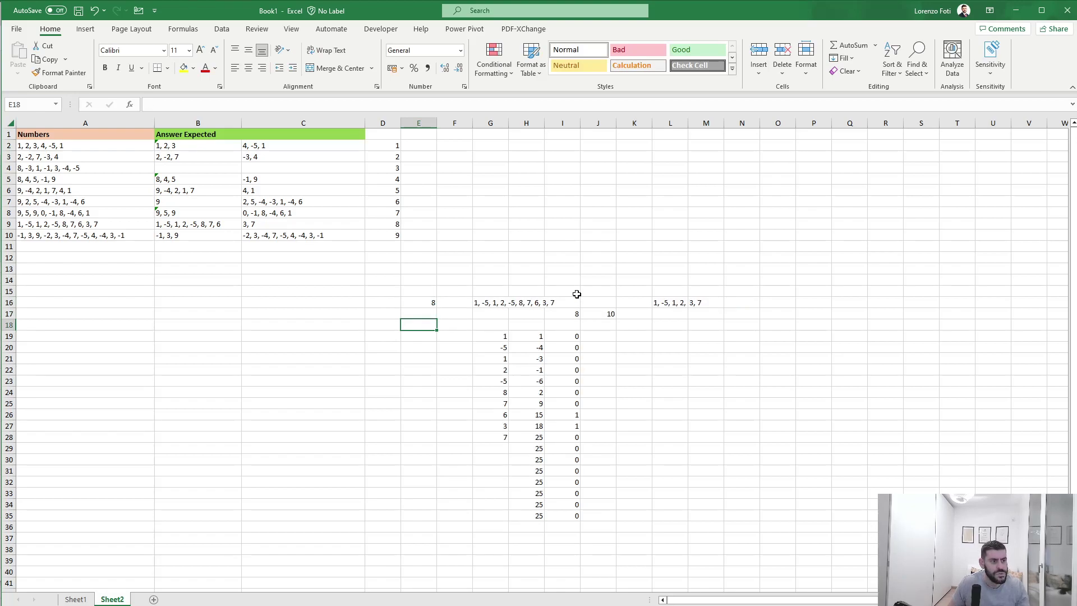
{"action": "type", "text": "9"}
{"action": "key", "text": "Return"}
{"action": "key", "text": "Up"}
{"action": "key", "text": "Delete"}
{"action": "key", "text": "Up"}
{"action": "key", "text": "Up"}
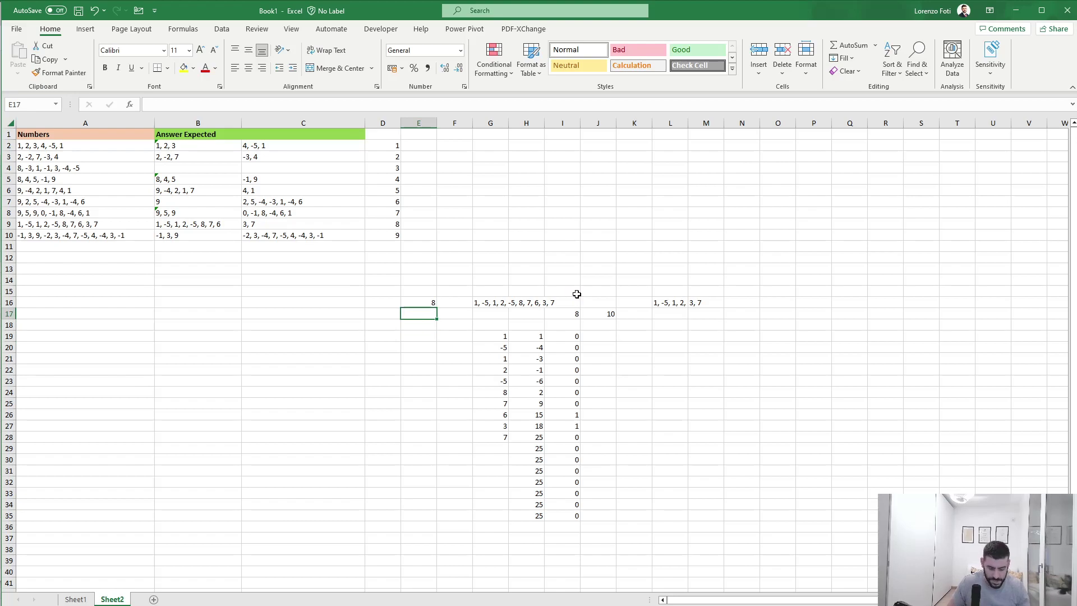
{"action": "type", "text": "9"}
{"action": "key", "text": "Return"}
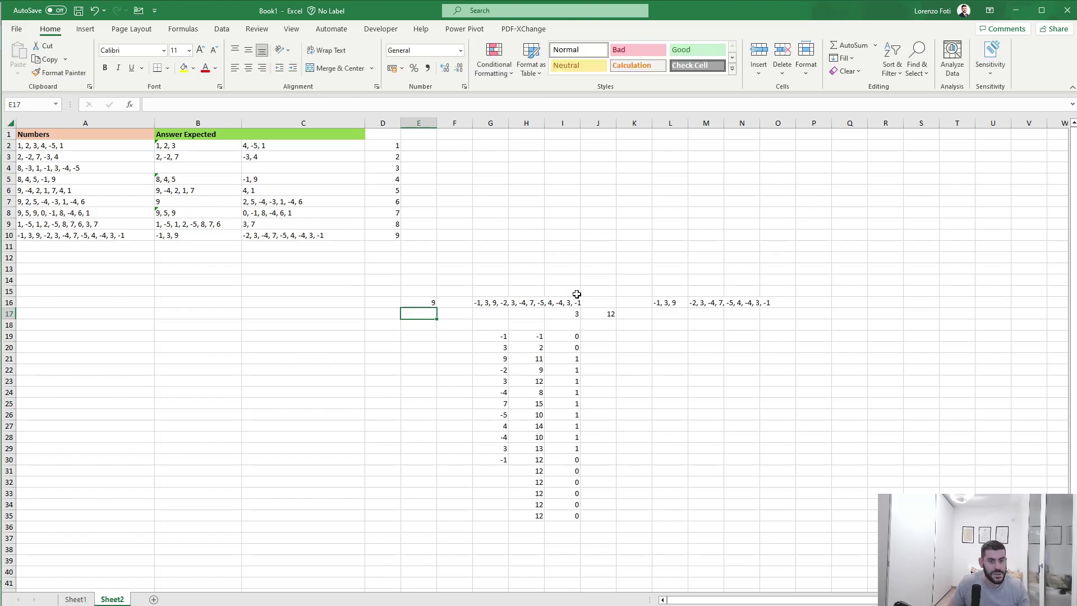
{"action": "key", "text": "Up"}
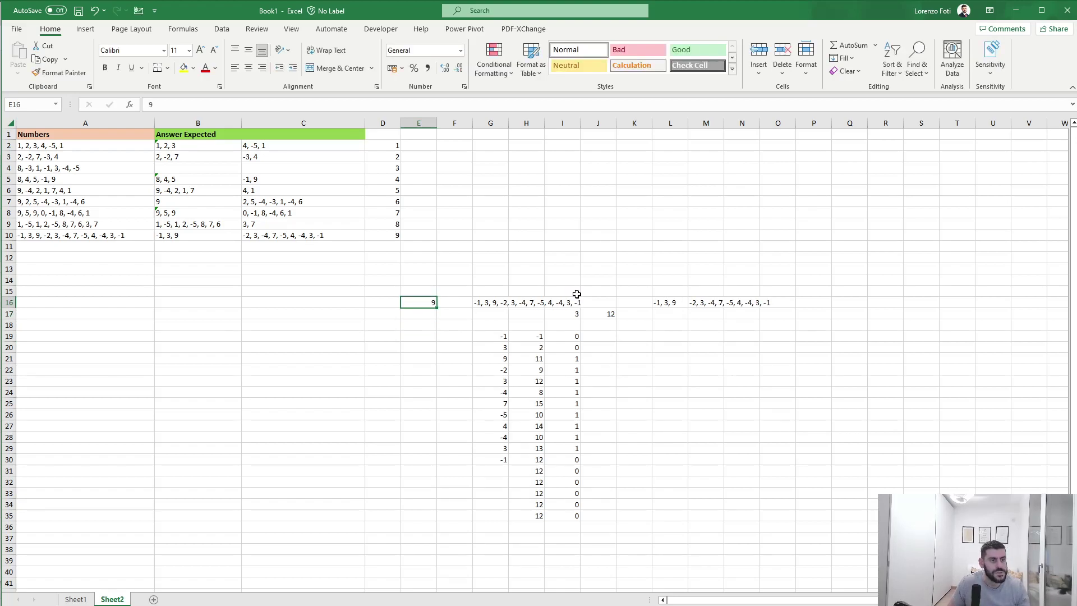
{"action": "type", "text": "3"}
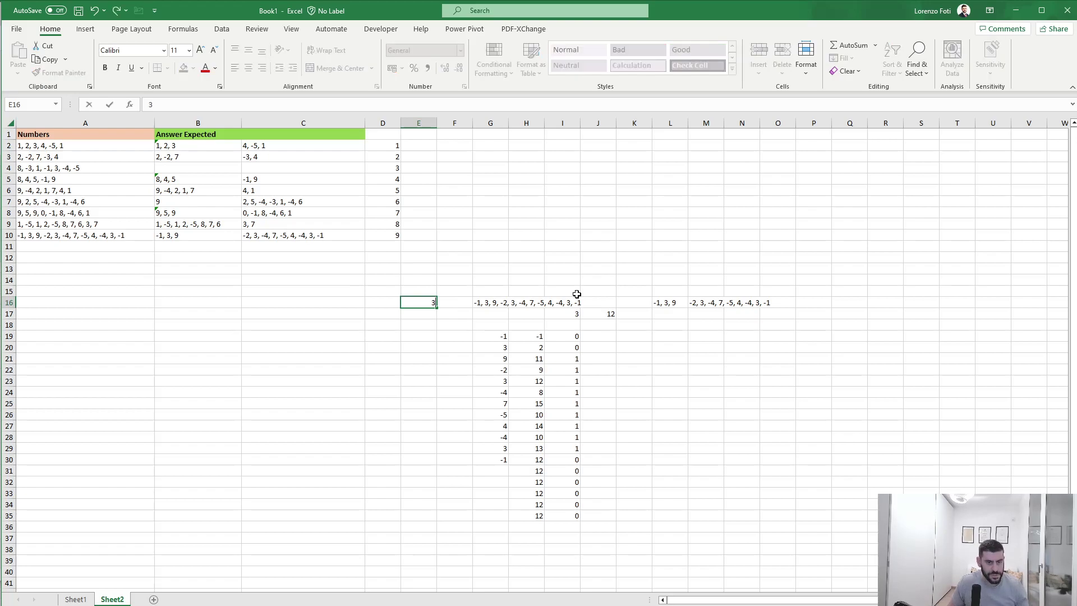
{"action": "key", "text": "Return"}
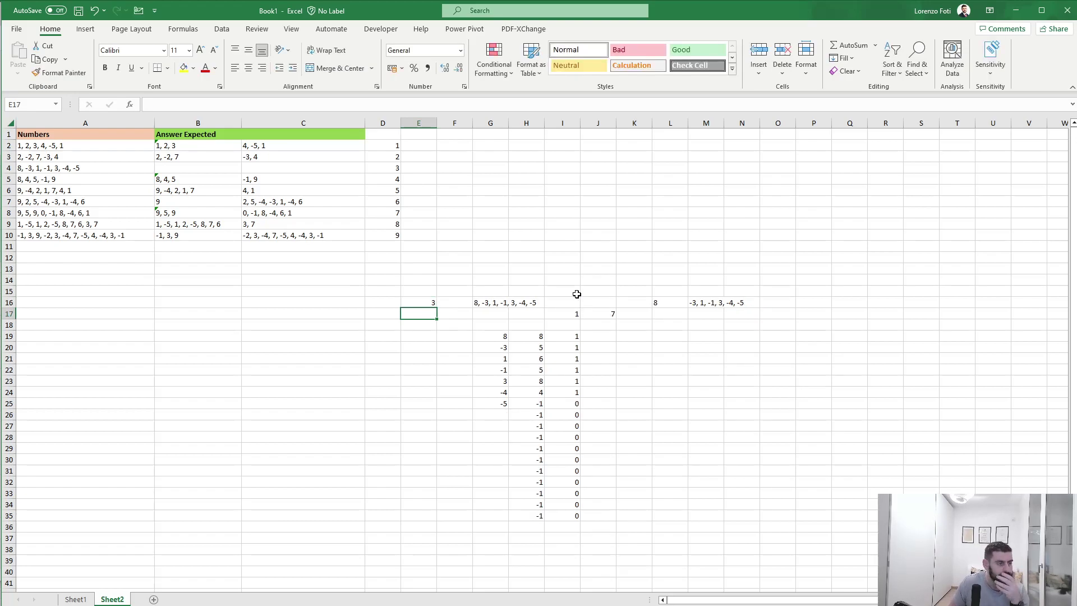
Step: Review the flag formula in I19 and leave it unchanged
{"action": "left_click", "coordinate": [550, 337]}
{"action": "left_click", "coordinate": [250, 104]}
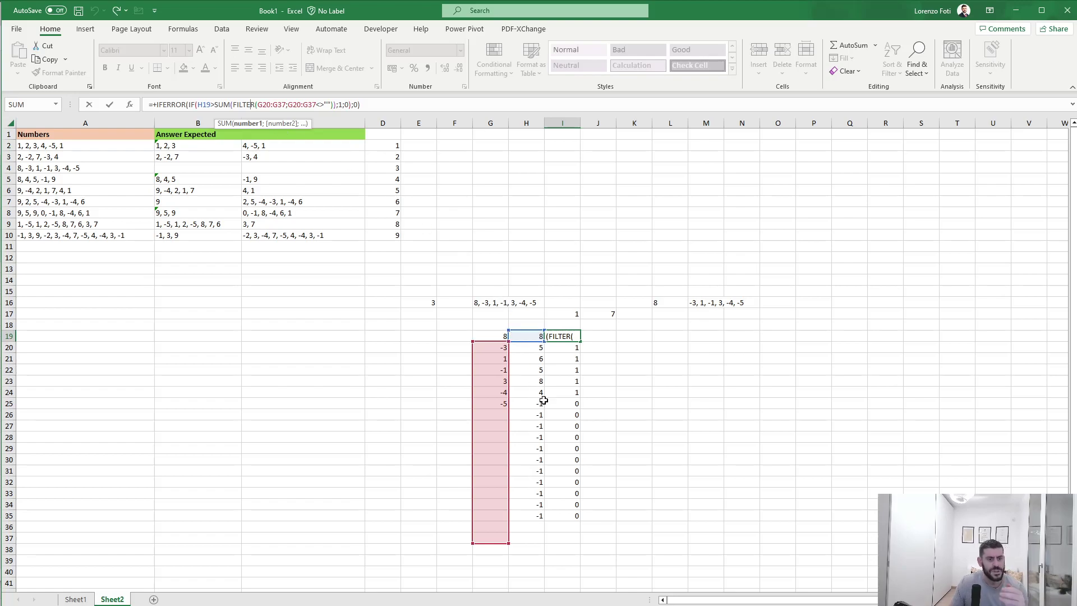
{"action": "key", "text": "Escape"}
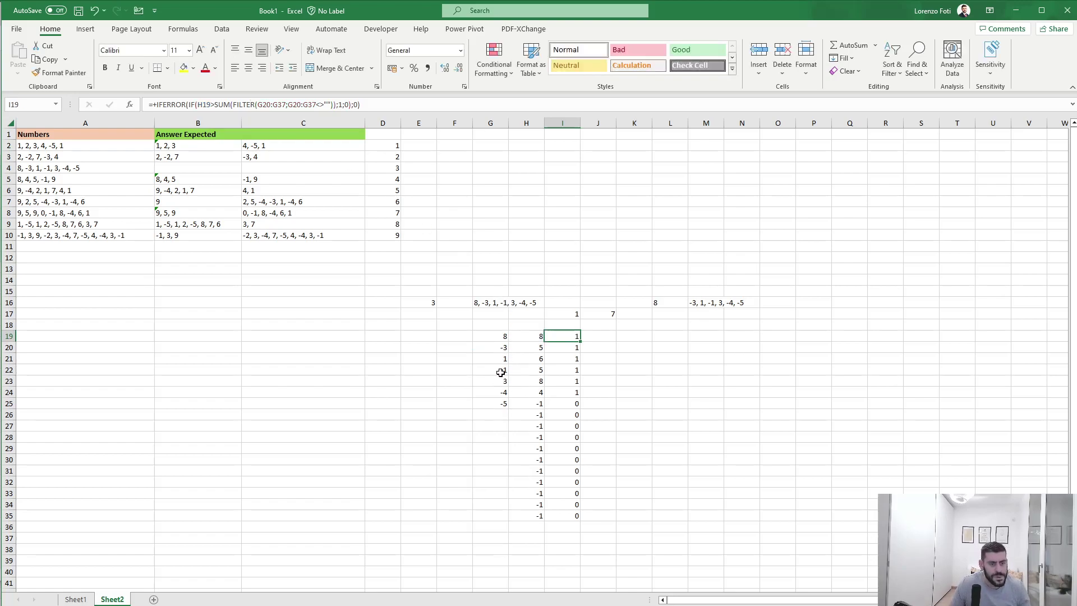
Step: Check the spilled numbers in column G, then switch to the online challenge workbook
{"action": "left_click", "coordinate": [497, 403]}
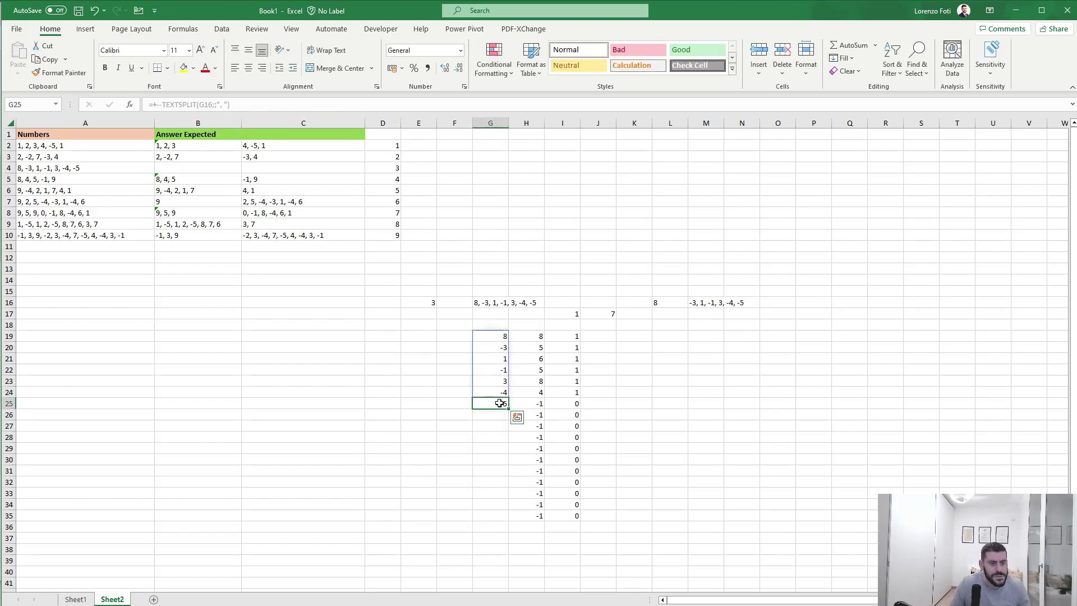
{"action": "left_click", "coordinate": [433, 392]}
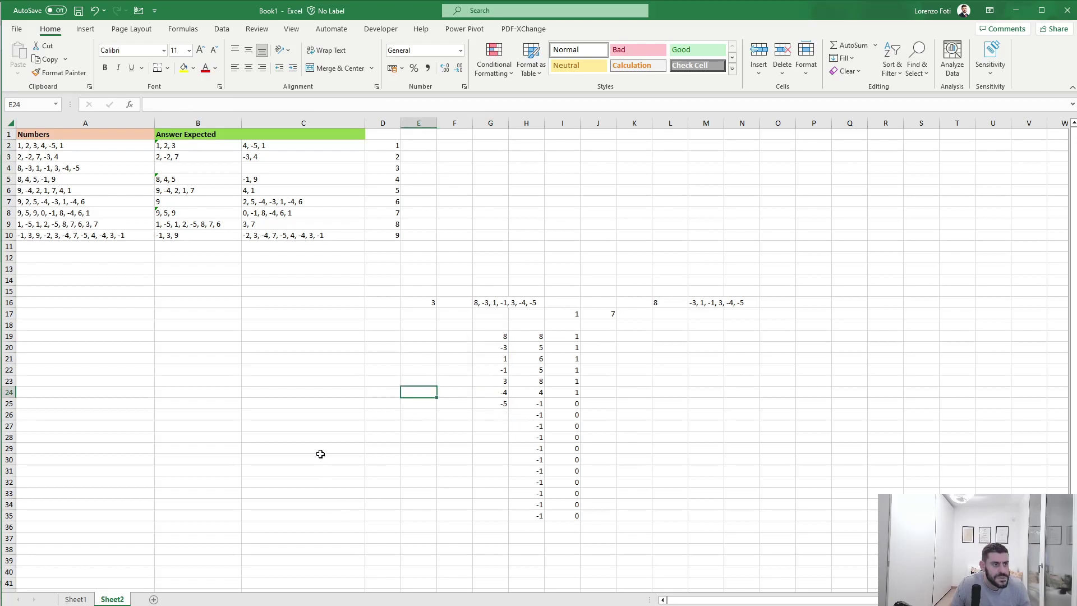
{"action": "key", "text": "alt+Tab"}
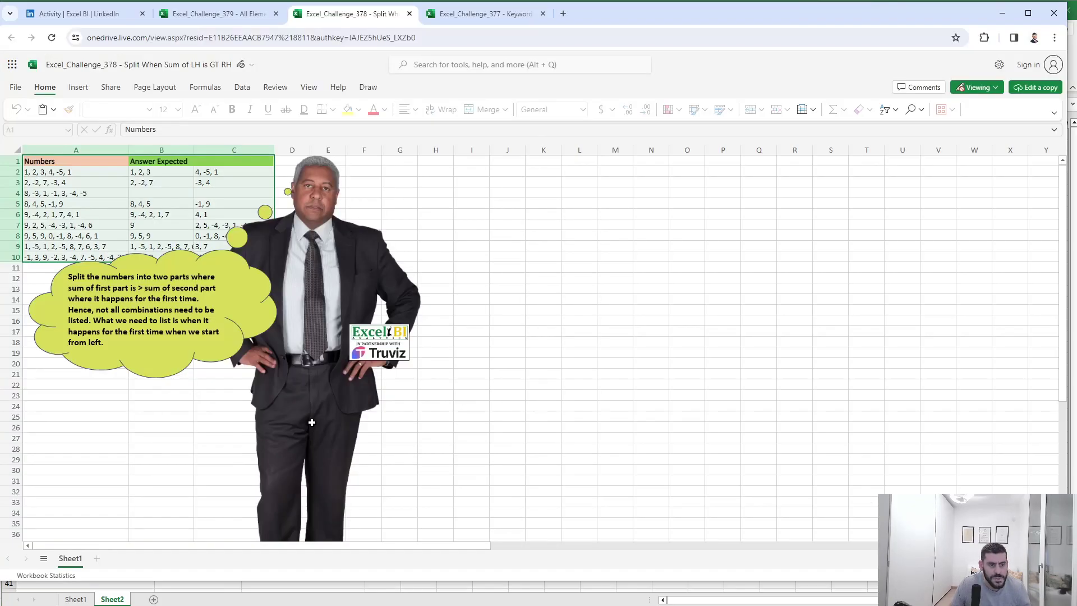
Step: Read the split-where-left-sum-exceeds-right rule online, then return to desktop Book1
{"action": "left_click", "coordinate": [151, 439]}
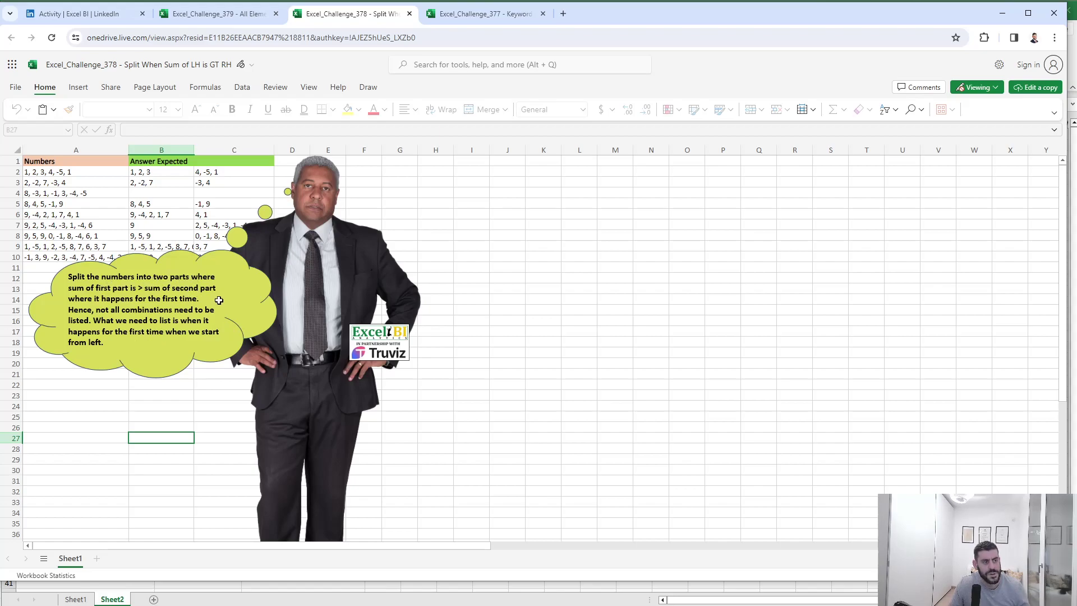
{"action": "key", "text": "alt+Tab"}
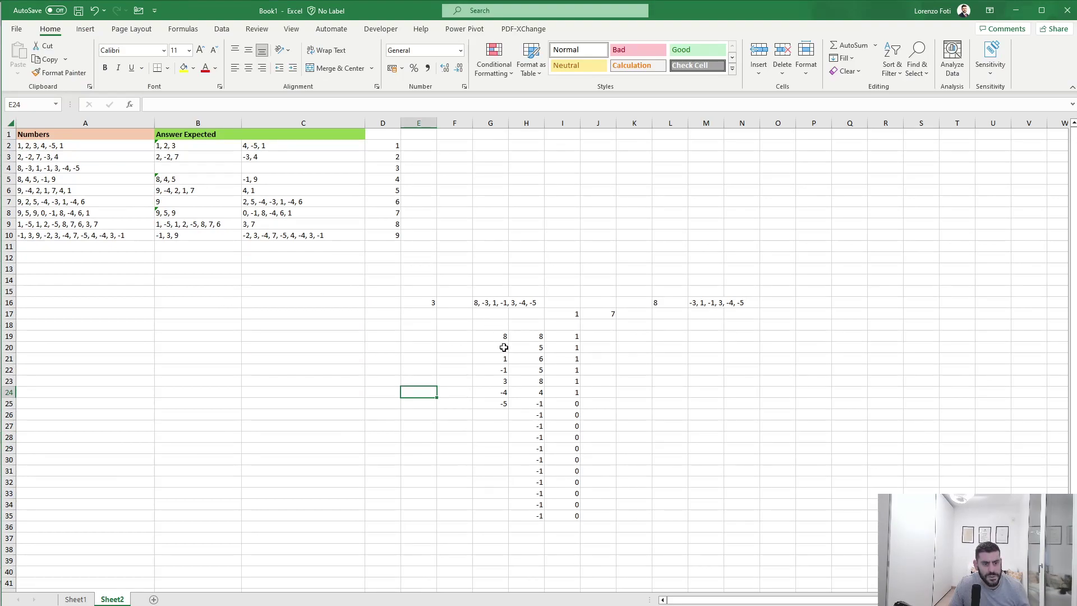
{"action": "left_click_drag", "start_coordinate": [503, 348], "coordinate": [502, 401]}
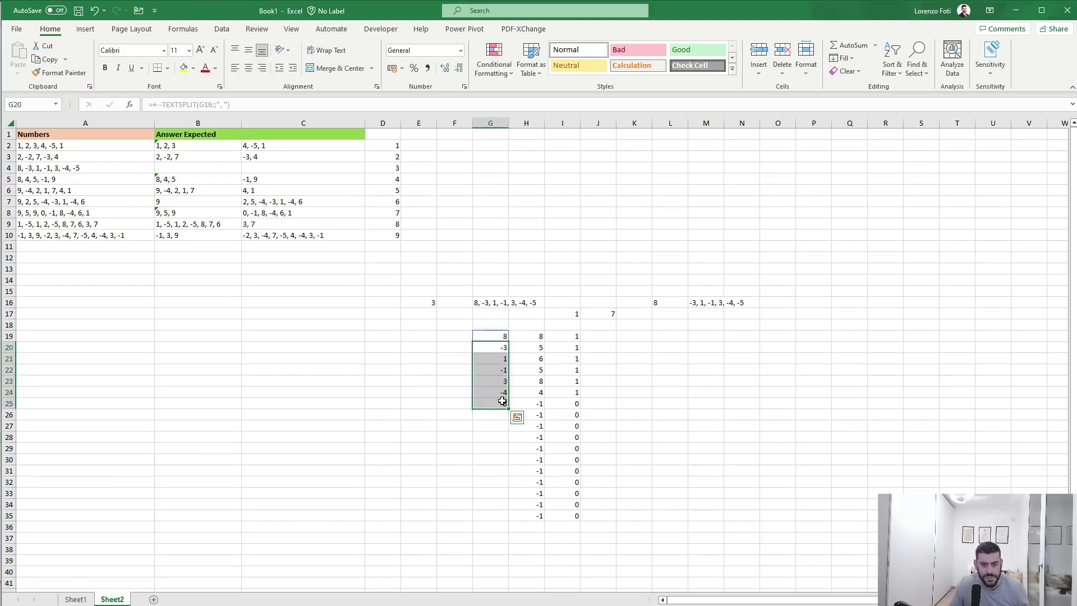
{"action": "left_click", "coordinate": [494, 336]}
{"action": "left_click", "coordinate": [677, 391]}
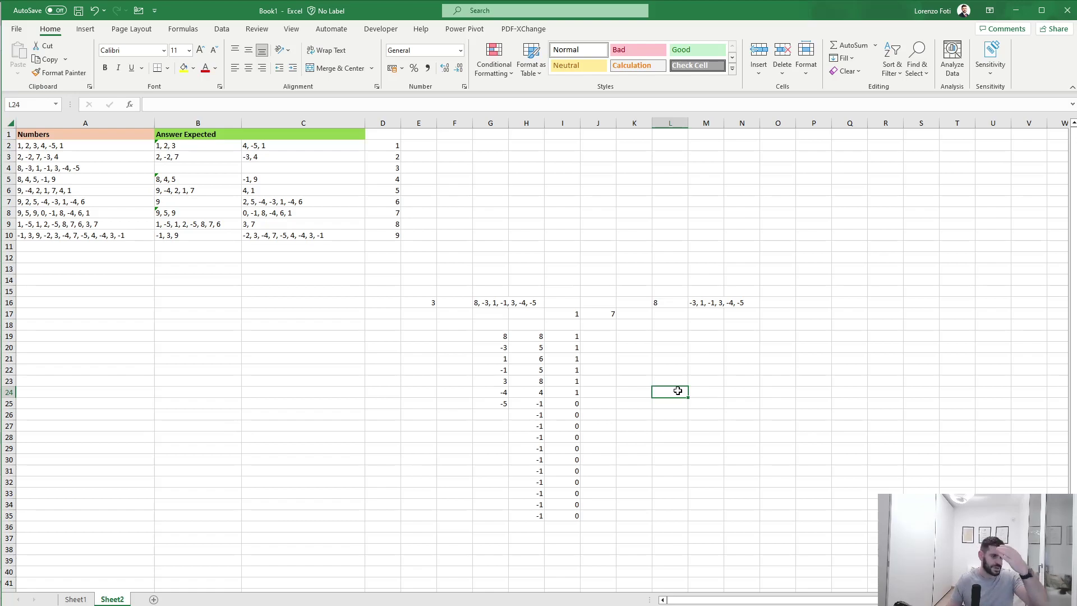
{"action": "left_click", "coordinate": [48, 147]}
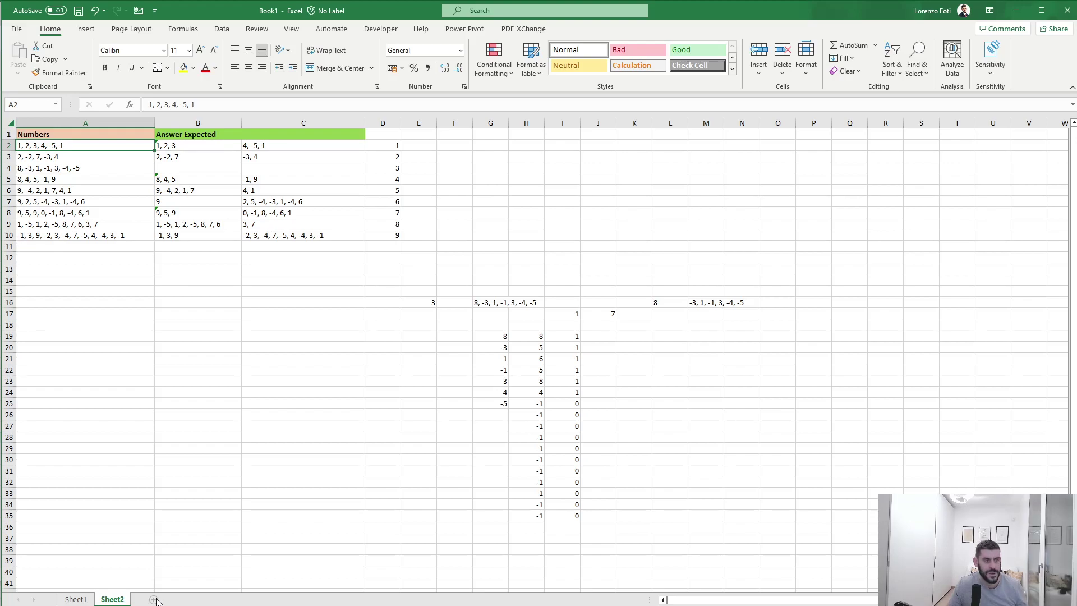
{"action": "left_click_drag", "start_coordinate": [539, 515], "coordinate": [482, 402]}
{"action": "left_click", "coordinate": [488, 459]}
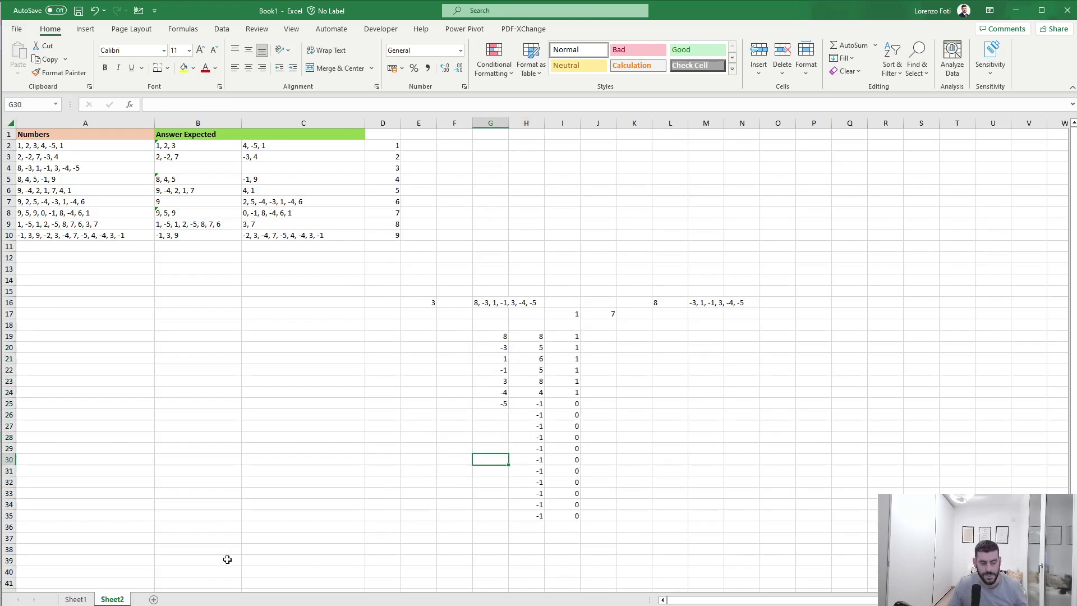
Step: Add a blank Sheet3 to Book1 and return to the online challenge workbook
{"action": "left_click", "coordinate": [153, 599]}
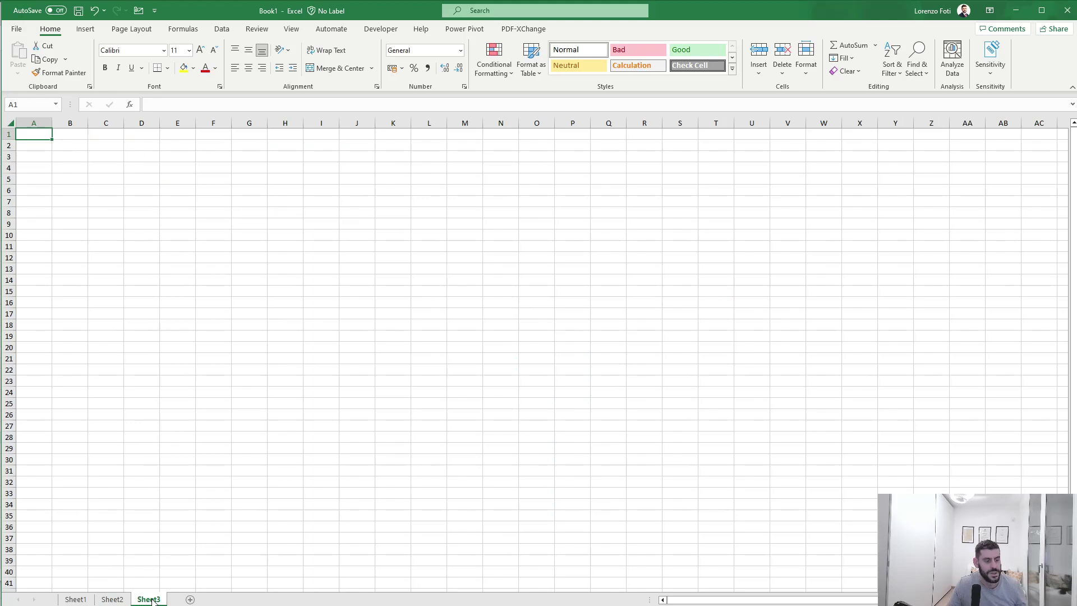
{"action": "left_click", "coordinate": [110, 598]}
{"action": "left_click", "coordinate": [137, 599]}
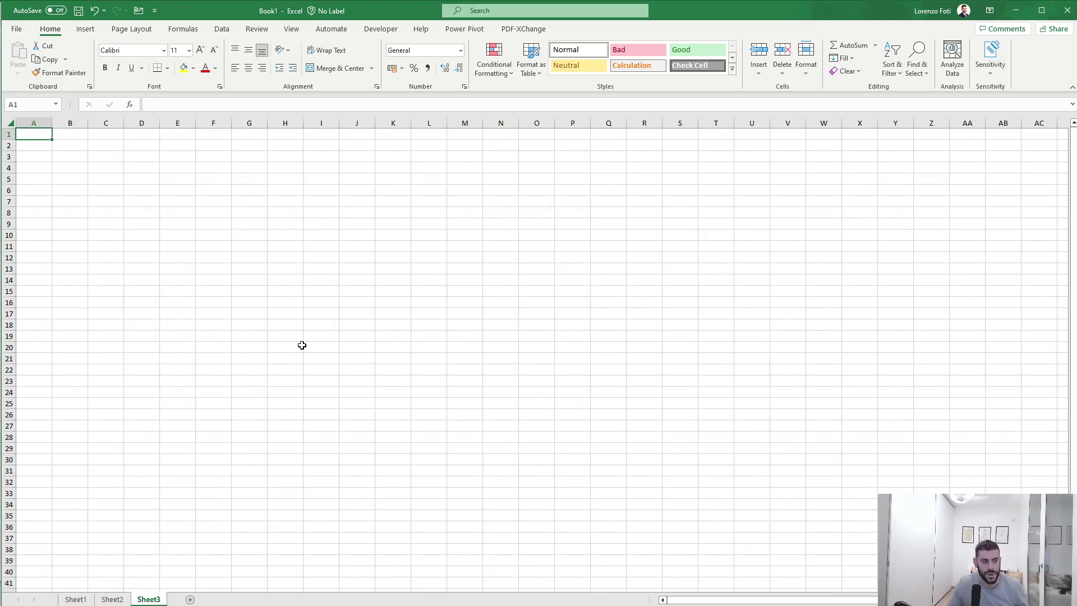
{"action": "key", "text": "alt+Tab"}
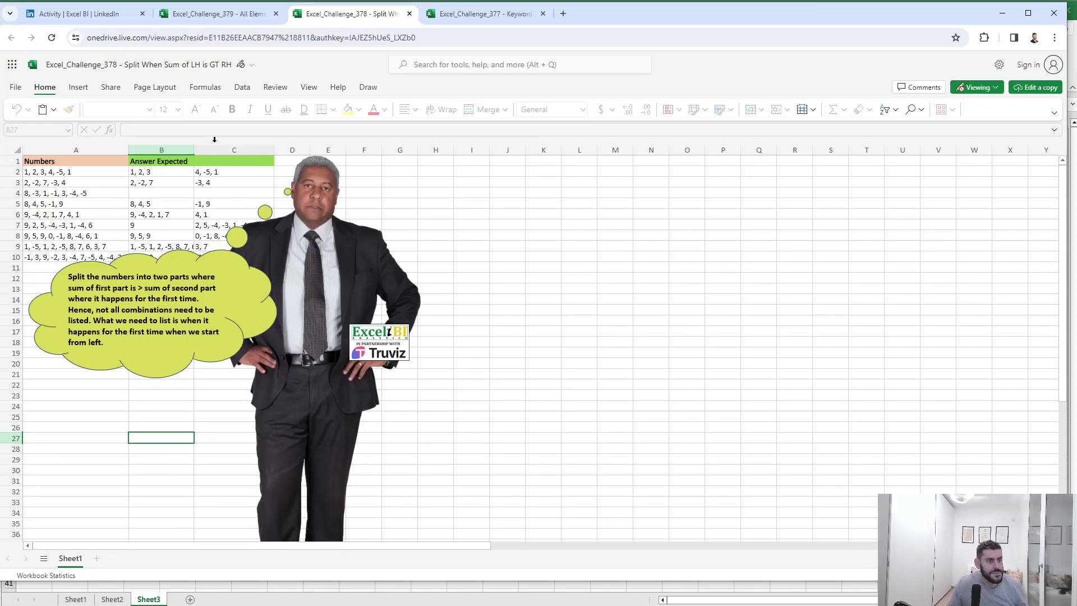
Step: Copy the Keyword Cipher table from the Excel_Challenge_377 workbook, starting at the Plain Text header
{"action": "left_click", "coordinate": [460, 13]}
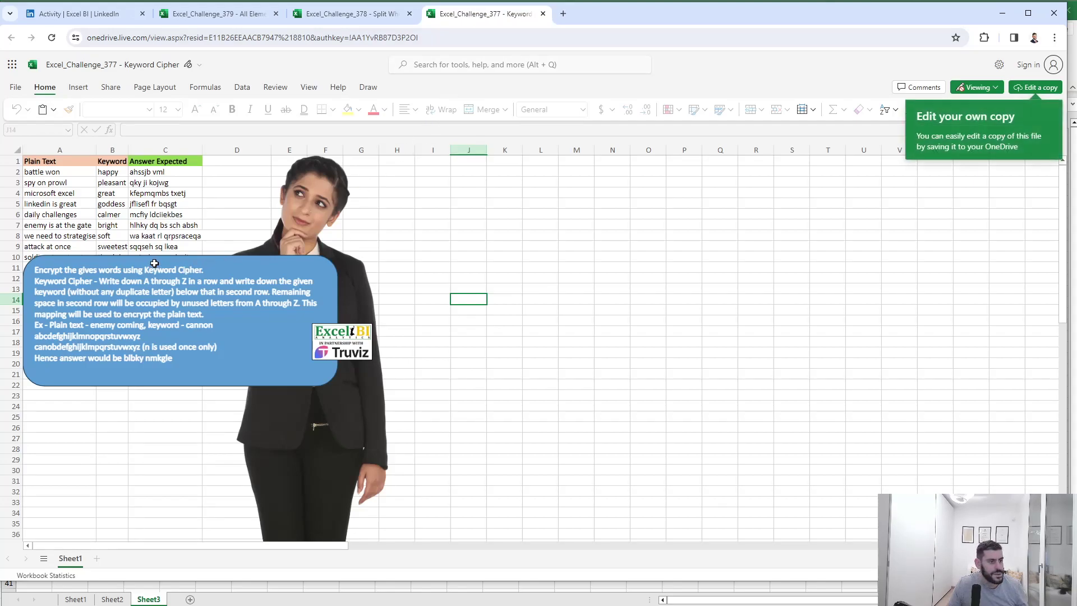
{"action": "left_click", "coordinate": [39, 160]}
{"action": "key", "text": "ctrl+shift+Right"}
{"action": "key", "text": "ctrl+shift+Down"}
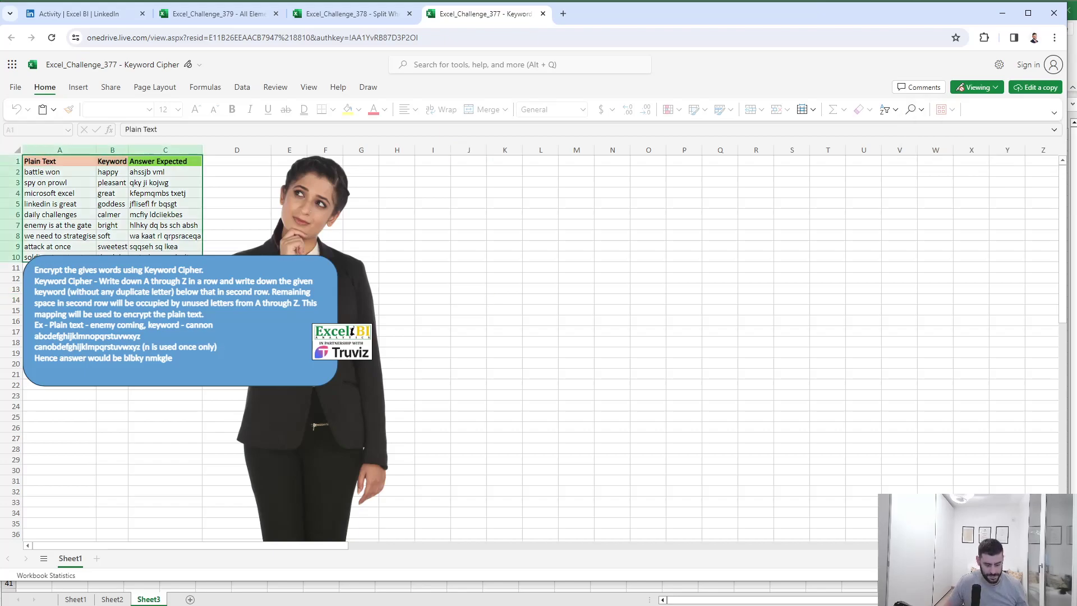
{"action": "key", "text": "ctrl+c"}
Step: Paste the Keyword Cipher table into Sheet3 A1 of the desktop workbook
{"action": "key", "text": "alt+Tab"}
{"action": "key", "text": "ctrl+v"}
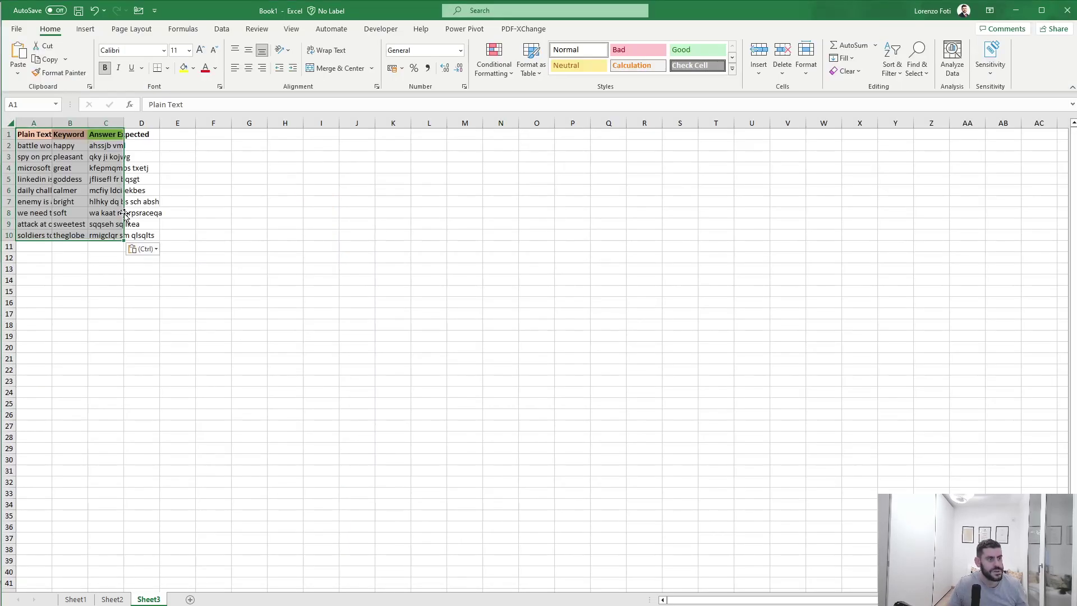
{"action": "key", "text": "alt+Tab"}
{"action": "left_click", "coordinate": [150, 436]}
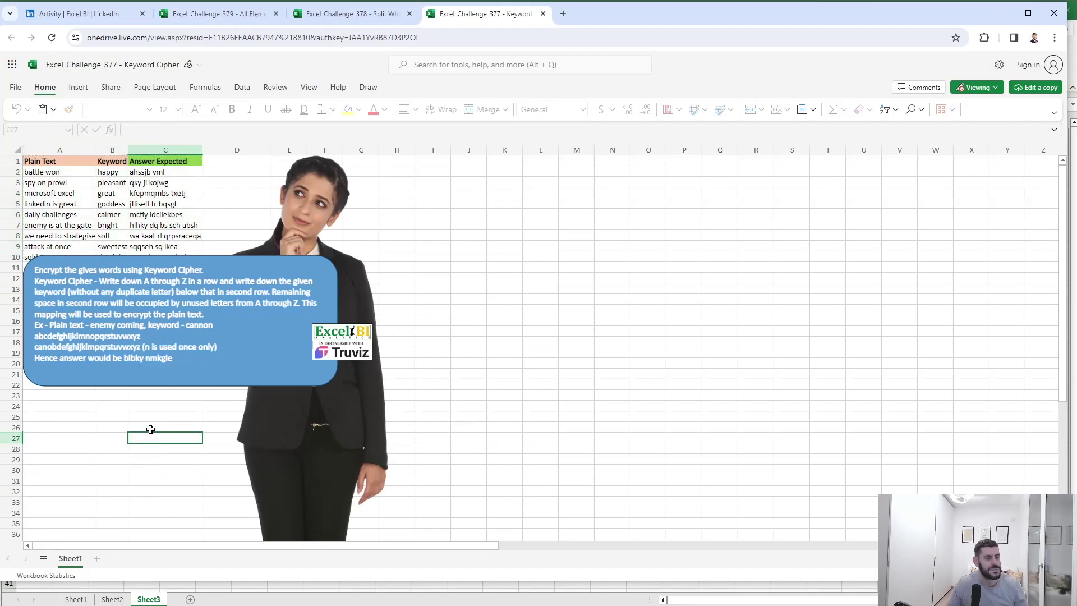
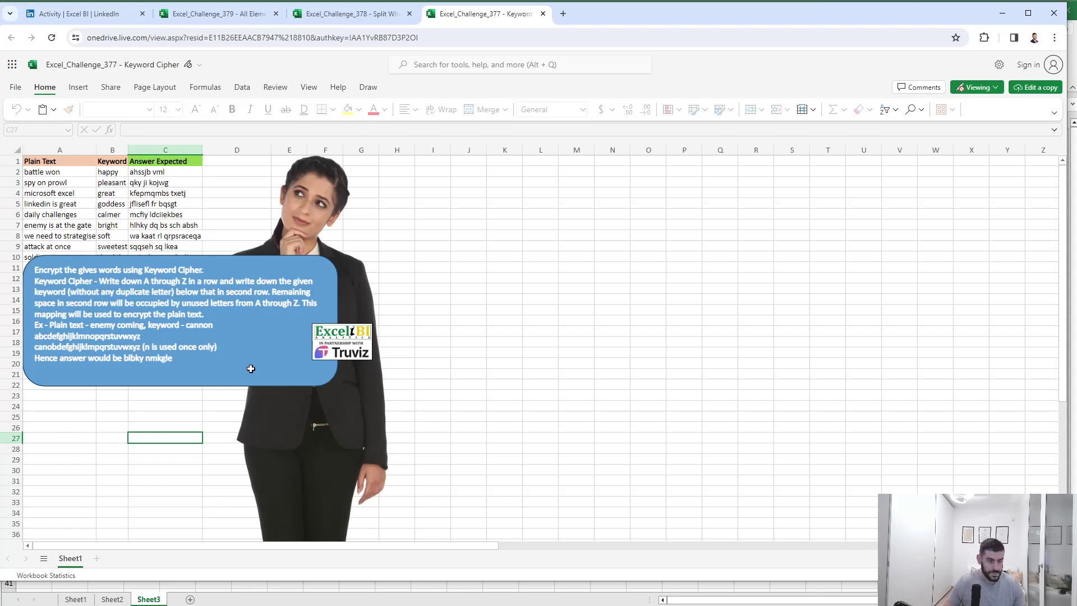
Step: Switch from the browser's challenge workbook to desktop Excel's Book1 holding the cipher data
{"action": "key", "text": "alt+Tab"}
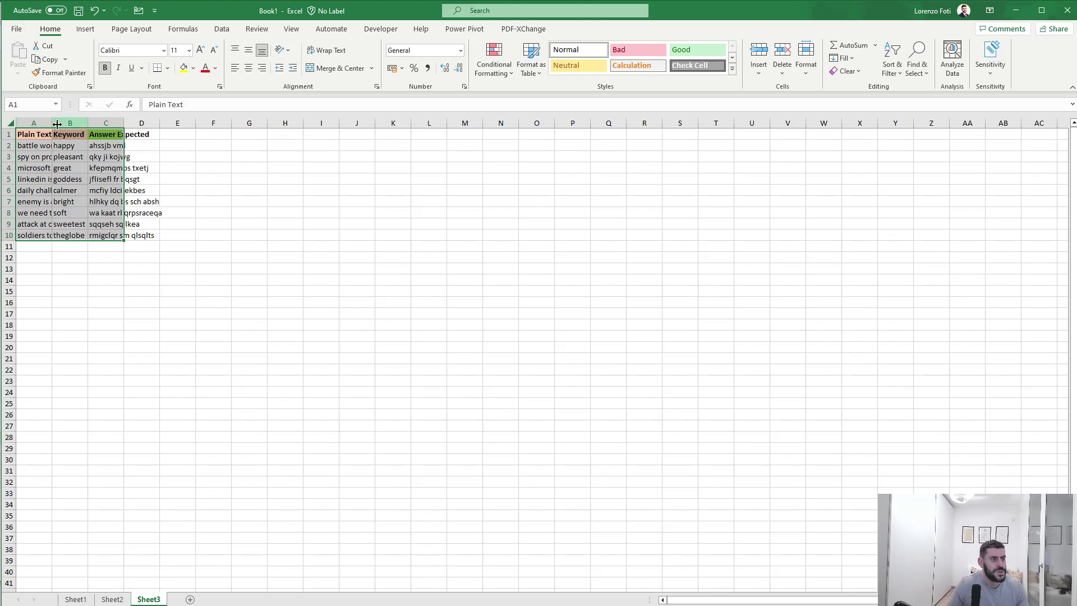
Step: Widen columns A–C and number the data rows 1–9 with =SEQUENCE(9) in D2
{"action": "left_click_drag", "start_coordinate": [52, 122], "coordinate": [174, 122]}
{"action": "left_click", "coordinate": [219, 134]}
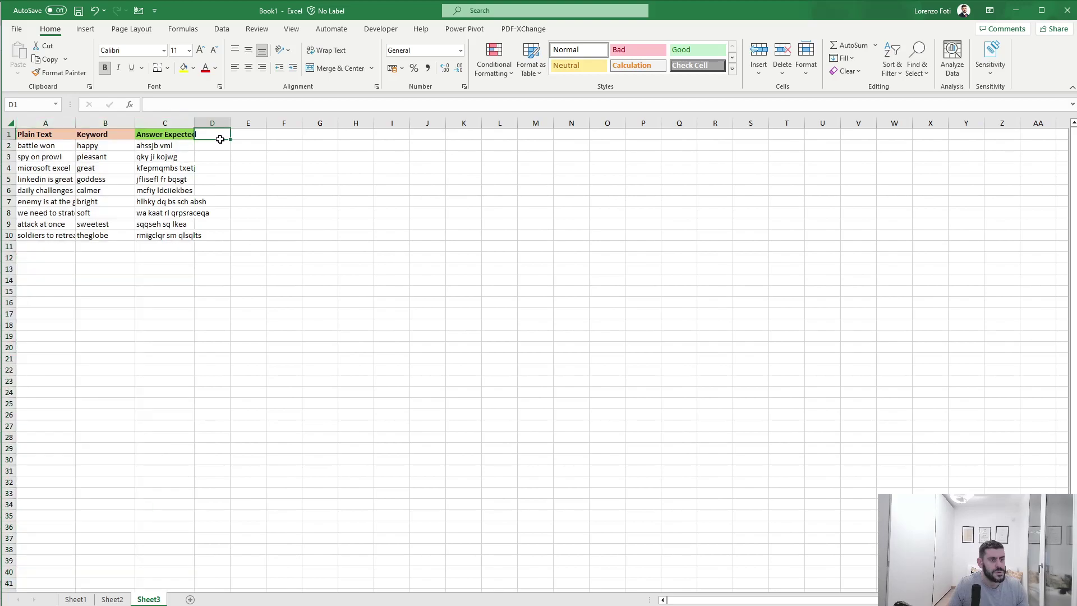
{"action": "key", "text": "Down"}
{"action": "type", "text": "+SEQUENCE(9"}
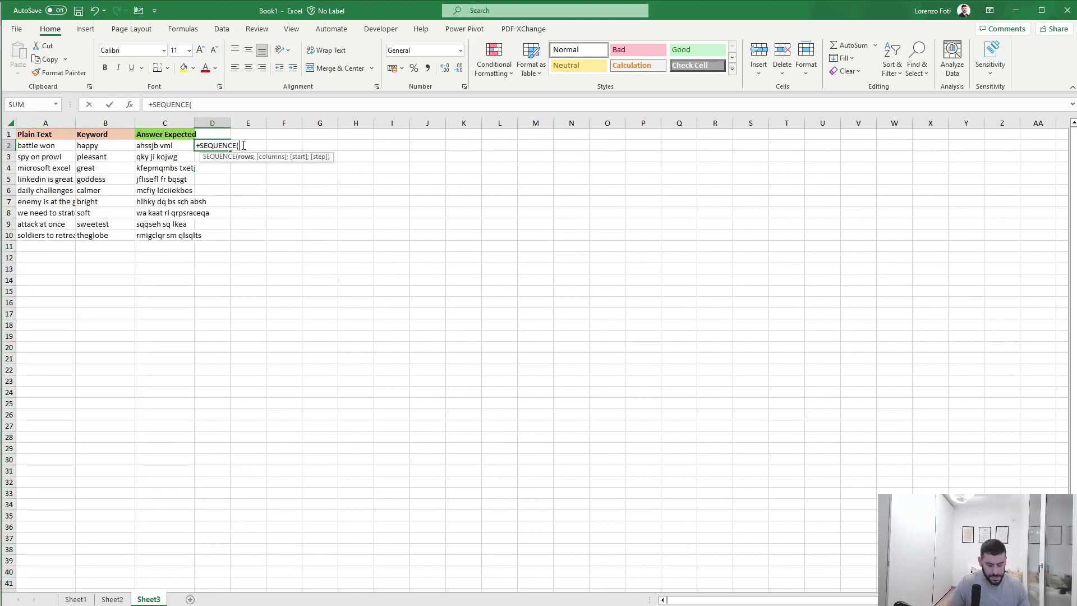
{"action": "key", "text": "Return"}
Step: Enter the row number 1 in H13
{"action": "key", "text": "Right"}
{"action": "key", "text": "Down"}
{"action": "key", "text": "Down"}
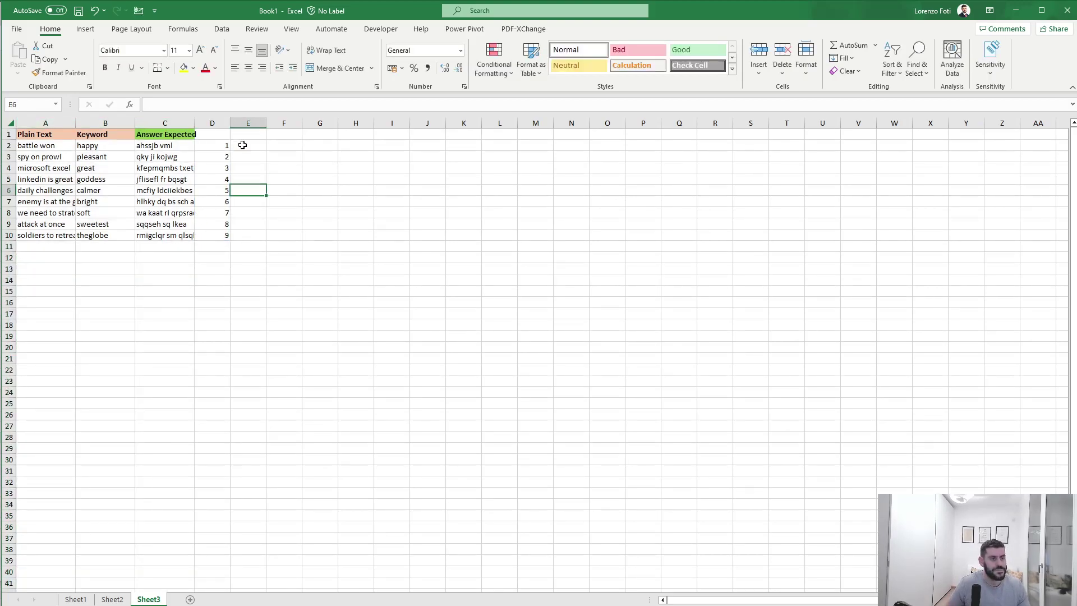
{"action": "key", "text": "Right"}
{"action": "key", "text": "Right"}
{"action": "key", "text": "Right"}
{"action": "key", "text": "Down"}
{"action": "key", "text": "Down"}
{"action": "key", "text": "Down"}
{"action": "key", "text": "Down"}
{"action": "key", "text": "Down"}
{"action": "key", "text": "Down"}
{"action": "key", "text": "Down"}
{"action": "key", "text": "Down"}
{"action": "type", "text": "1"}
{"action": "key", "text": "Right"}
{"action": "key", "text": "Right"}
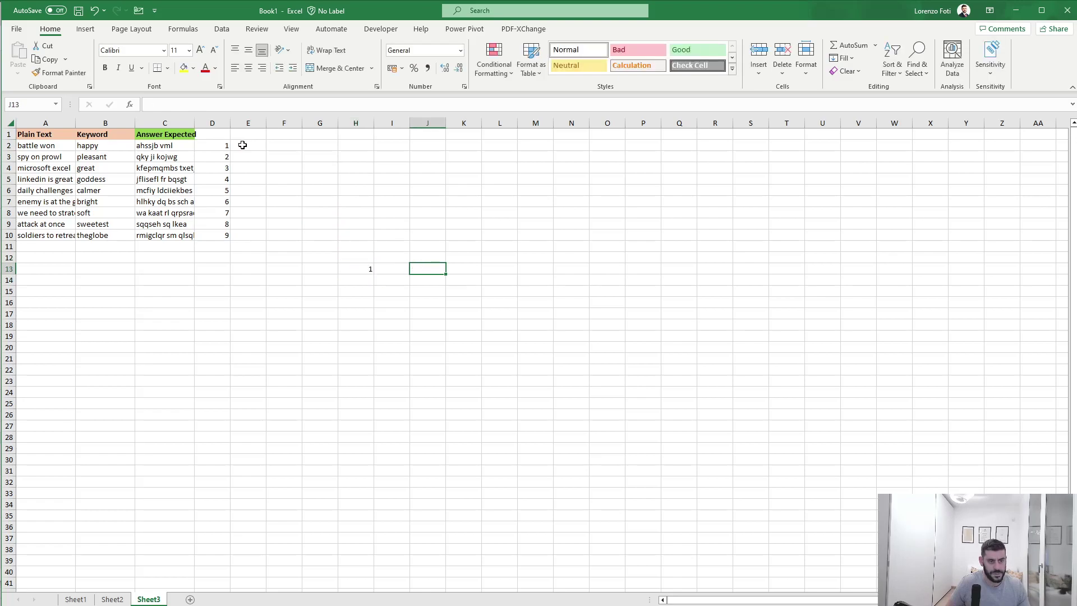
Step: In J13 enter =XLOOKUP(H13,D2#,A2:B10) to return row 1's plain text and keyword
{"action": "type", "text": "+XLOOKUP("}
{"action": "key", "text": "Left"}
{"action": "key", "text": "Left"}
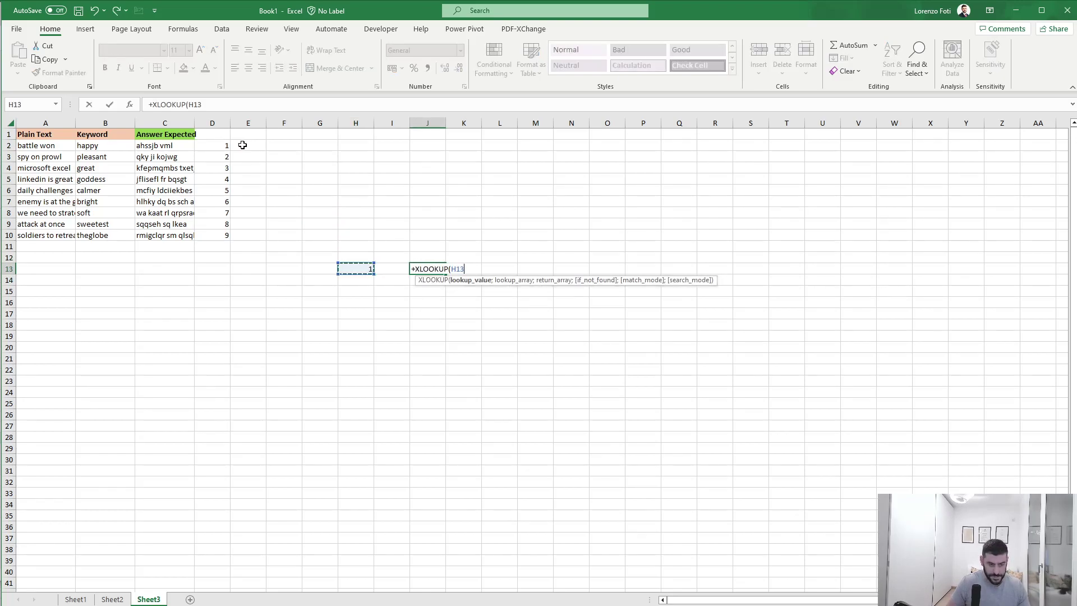
{"action": "type", "text": ";"}
{"action": "key", "text": "Home"}
{"action": "key", "text": "Right"}
{"action": "key", "text": "Right"}
{"action": "key", "text": "Right"}
{"action": "key", "text": "ctrl+Up"}
{"action": "key", "text": "ctrl+Up"}
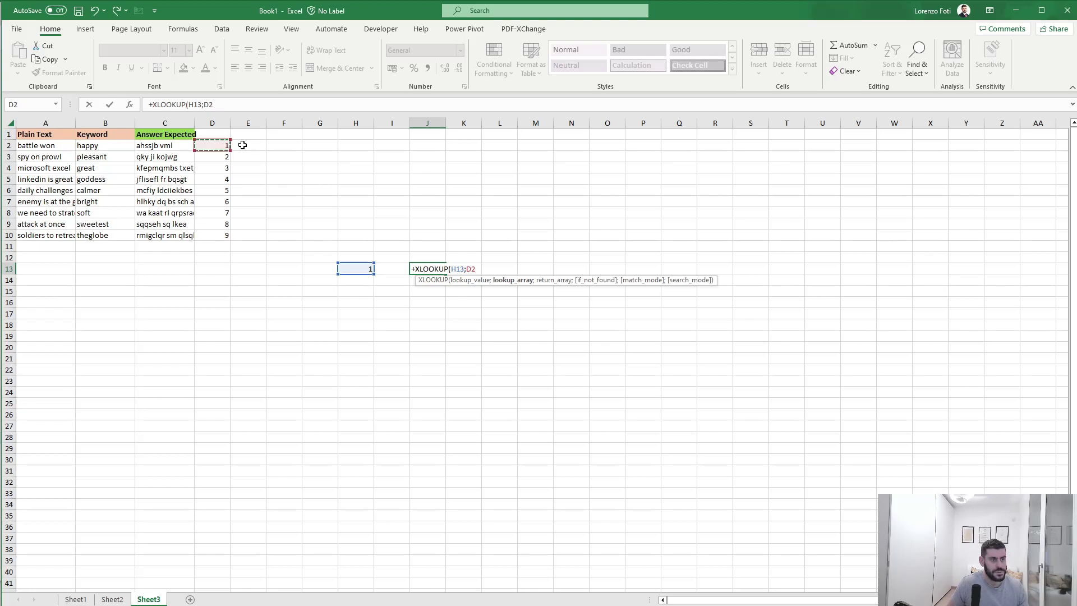
{"action": "key", "text": "ctrl+shift+Down"}
{"action": "type", "text": ";"}
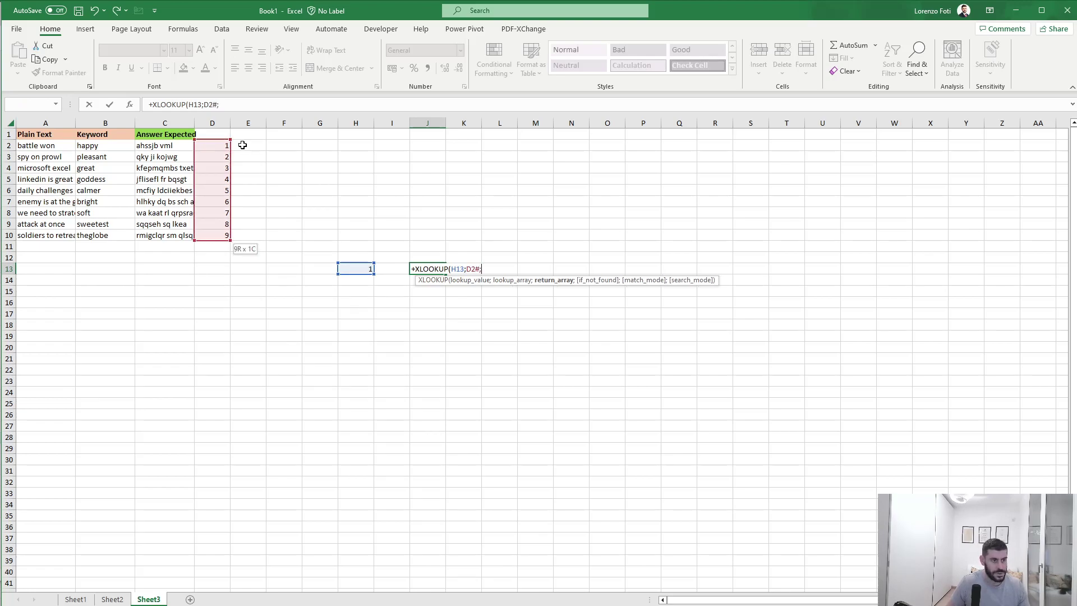
{"action": "key", "text": "Left"}
{"action": "key", "text": "Home"}
{"action": "key", "text": "ctrl+Up"}
{"action": "key", "text": "ctrl+Up"}
{"action": "key", "text": "Down"}
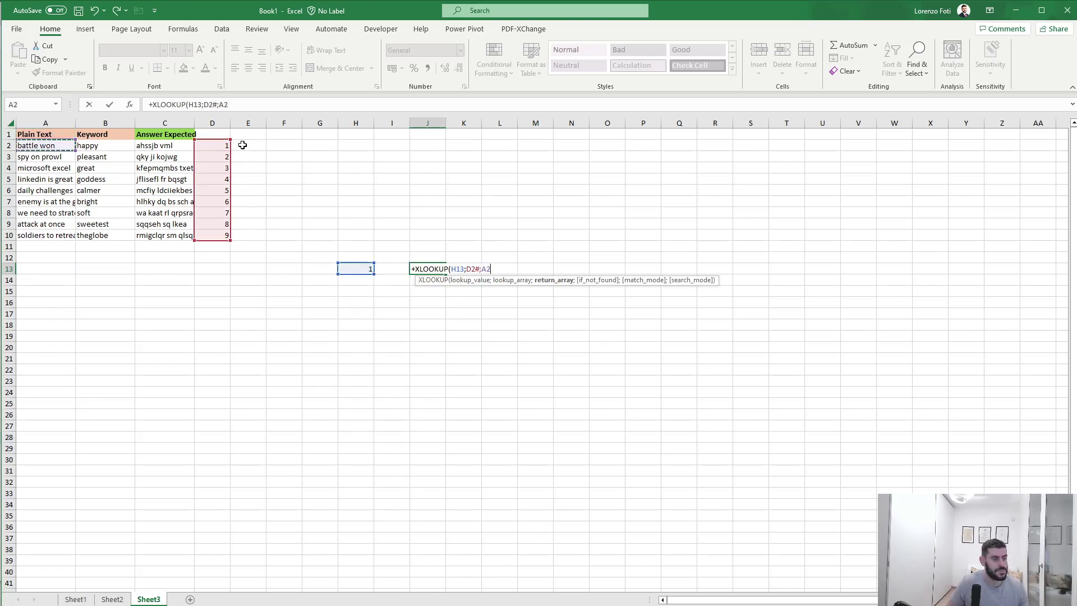
{"action": "key", "text": "shift+Right"}
{"action": "key", "text": "ctrl+shift+Down"}
{"action": "type", "text": ")"}
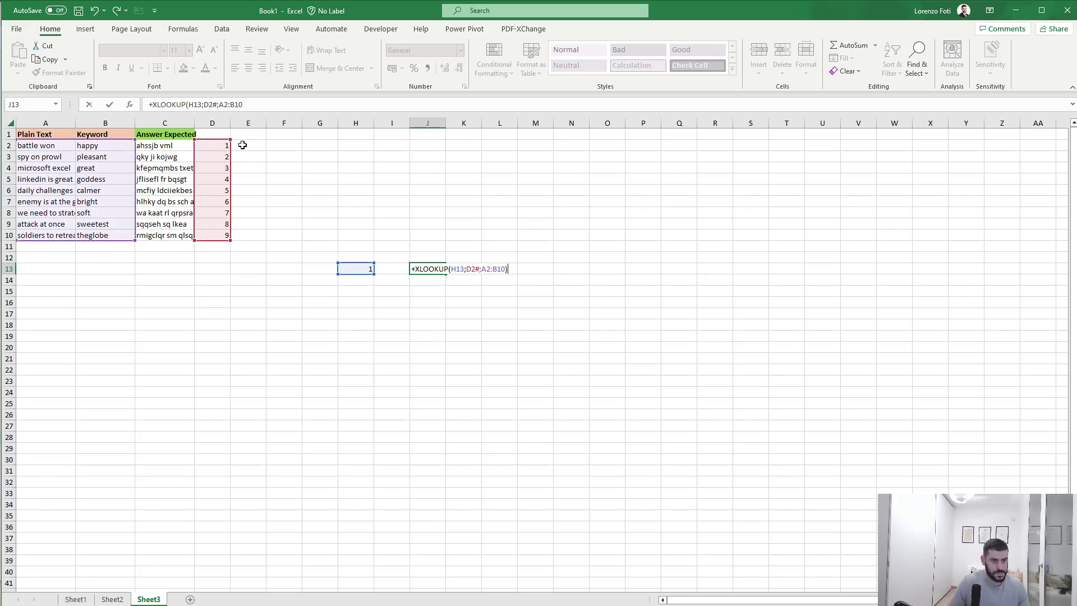
{"action": "key", "text": "ctrl+Return"}
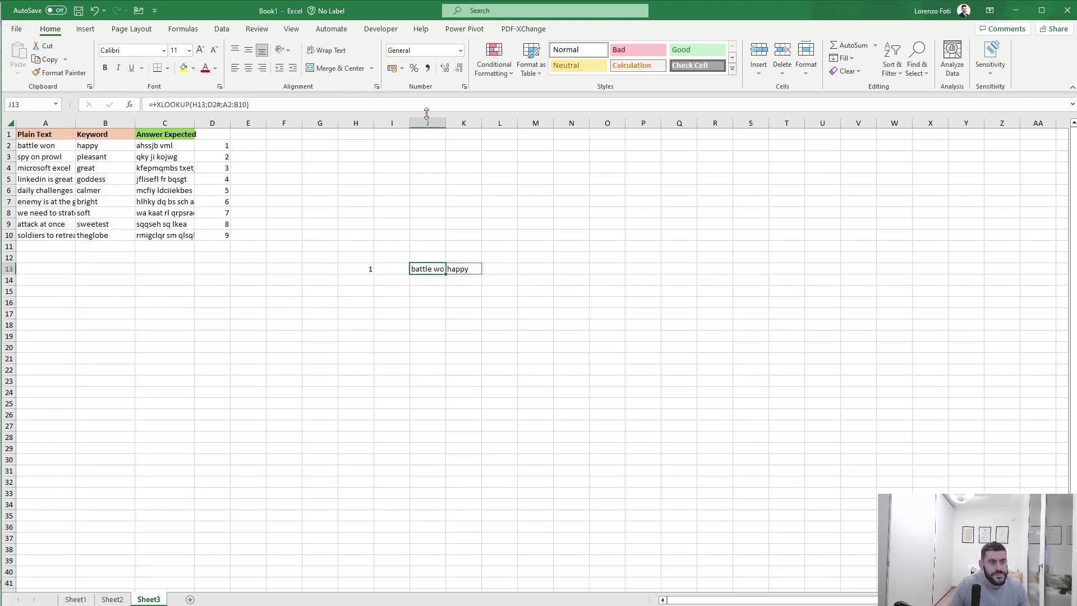
Step: Widen columns J and K and enter =SEQUENCE(26,,CODE("a")) in M13
{"action": "left_click_drag", "start_coordinate": [426, 123], "coordinate": [510, 123]}
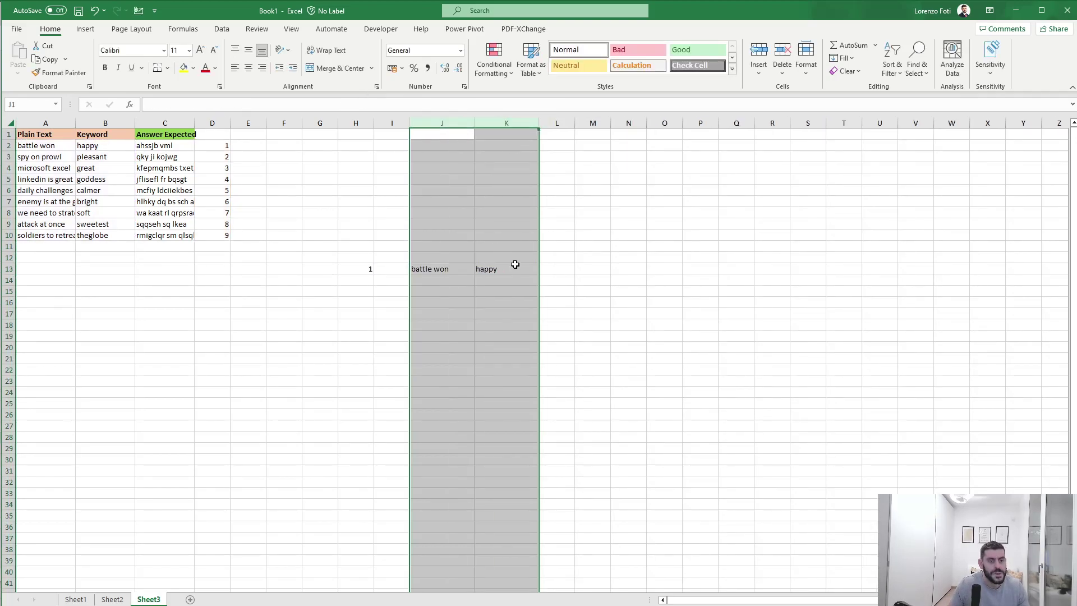
{"action": "left_click", "coordinate": [432, 344]}
{"action": "left_click", "coordinate": [593, 269]}
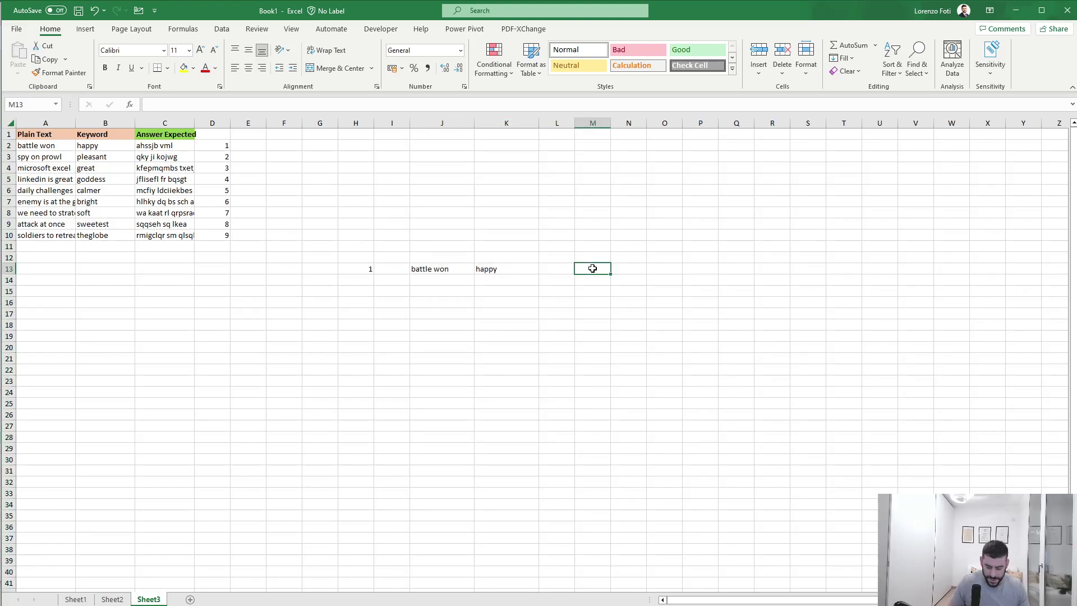
{"action": "type", "text": "+seq"}
{"action": "key", "text": "Tab"}
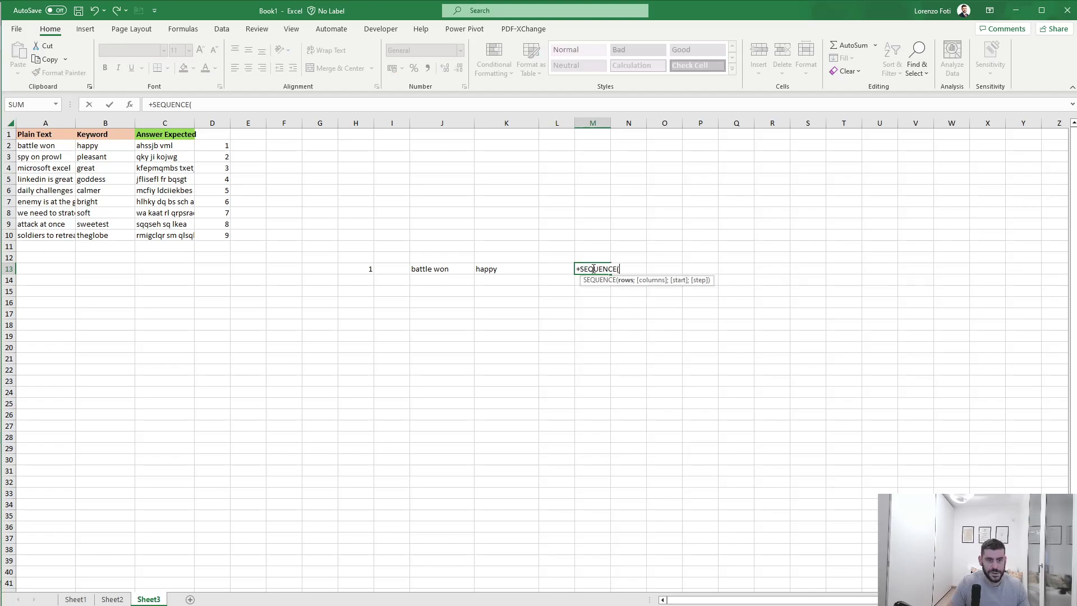
{"action": "type", "text": "26;;"}
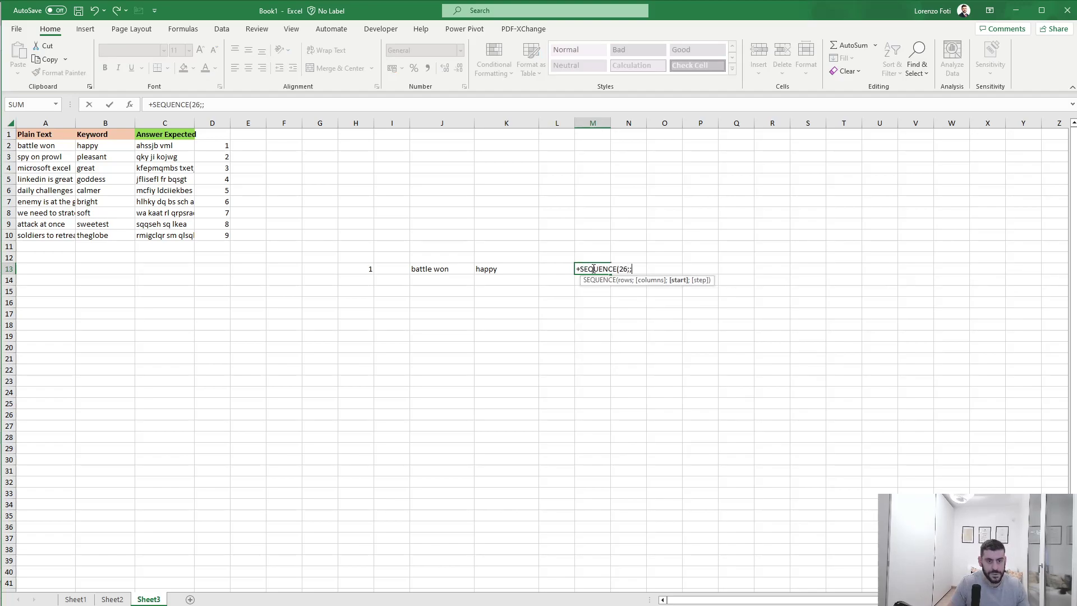
{"action": "type", "text": "code(\""}
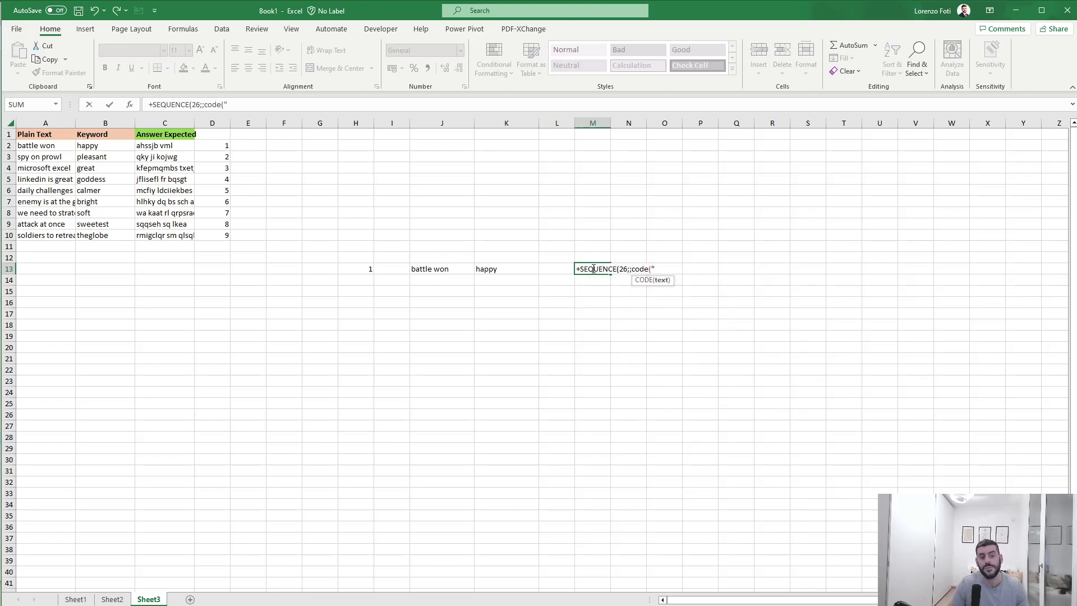
{"action": "type", "text": "a\"))"}
{"action": "key", "text": "Return"}
Step: Edit M13 to wrap the letter-code sequence in a character function, removing duplicate fragments
{"action": "left_click", "coordinate": [593, 268]}
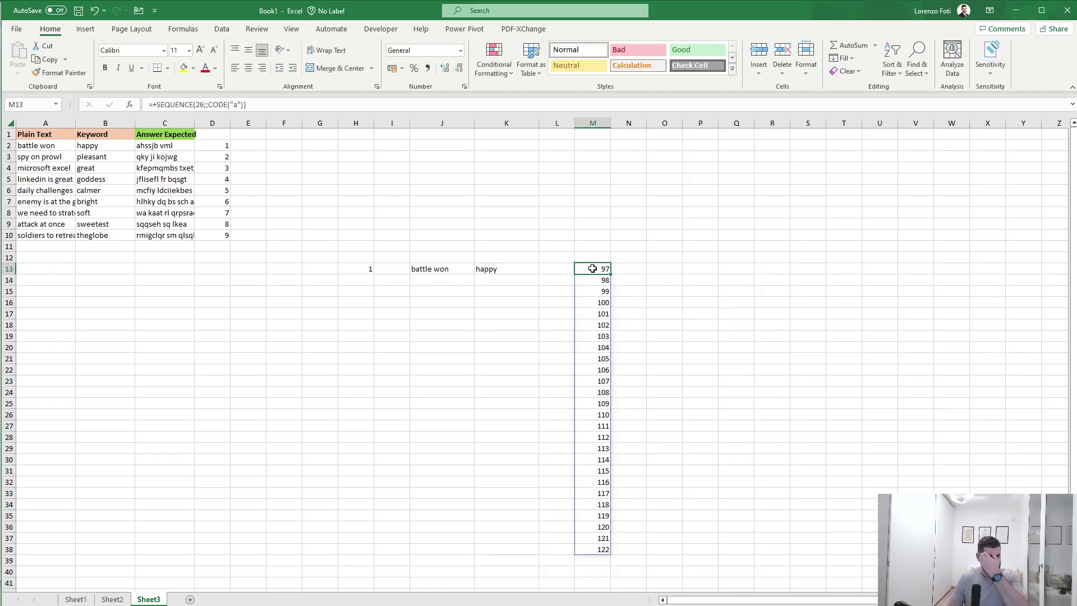
{"action": "left_click", "coordinate": [155, 104]}
{"action": "type", "text": "cjar"}
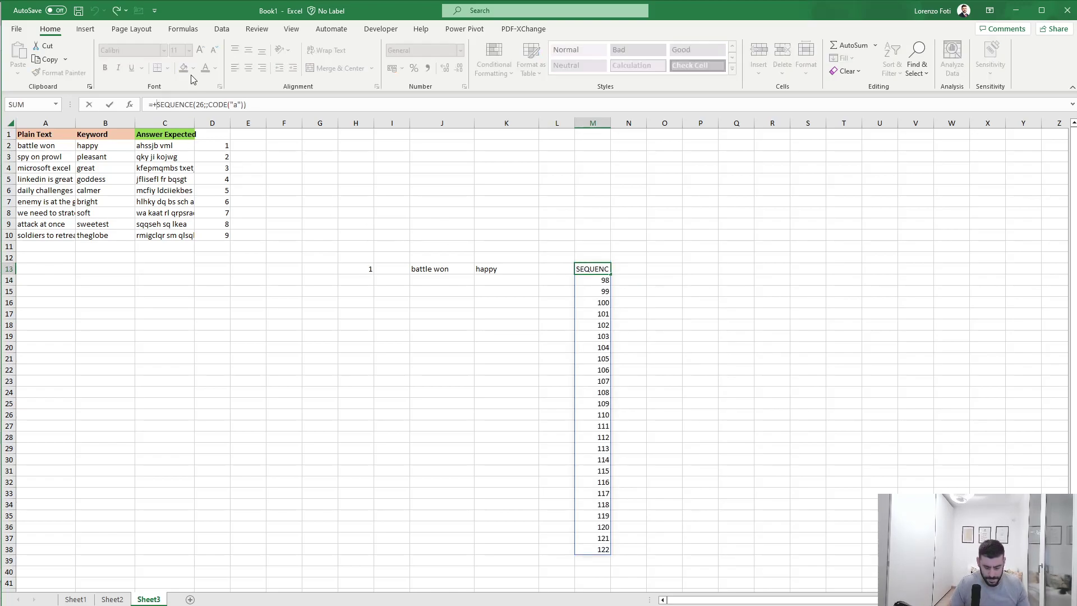
{"action": "key", "text": "Delete"}
{"action": "key", "text": "Delete"}
{"action": "key", "text": "Delete"}
{"action": "key", "text": "Delete"}
{"action": "type", "text": "har("}
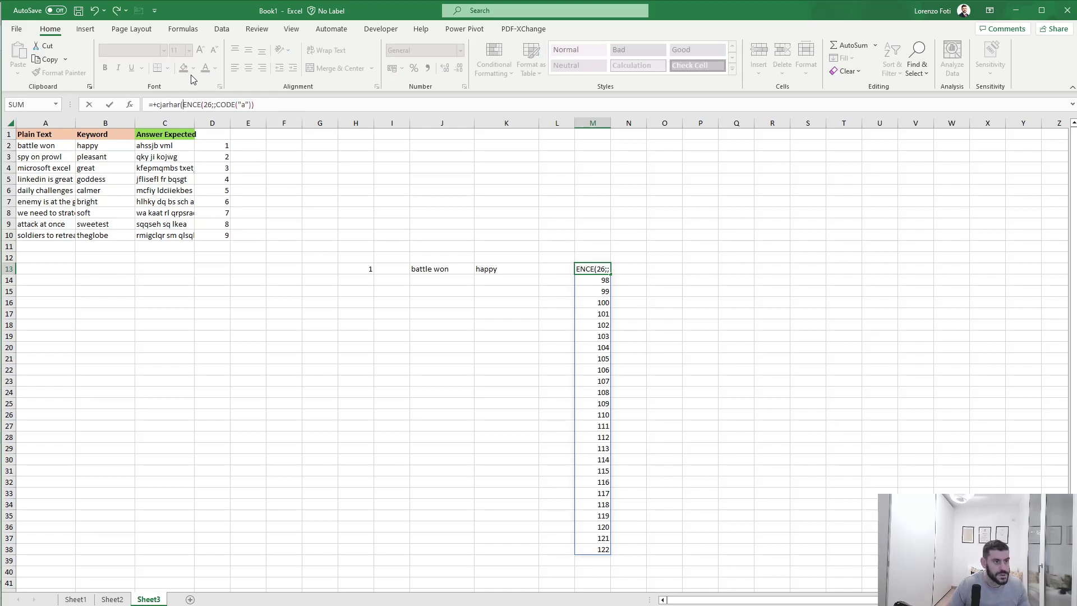
{"action": "key", "text": "BackSpace"}
{"action": "key", "text": "BackSpace"}
{"action": "key", "text": "BackSpace"}
{"action": "key", "text": "BackSpace"}
{"action": "key", "text": "BackSpace"}
{"action": "key", "text": "BackSpace"}
{"action": "key", "text": "BackSpace"}
{"action": "type", "text": "hart"}
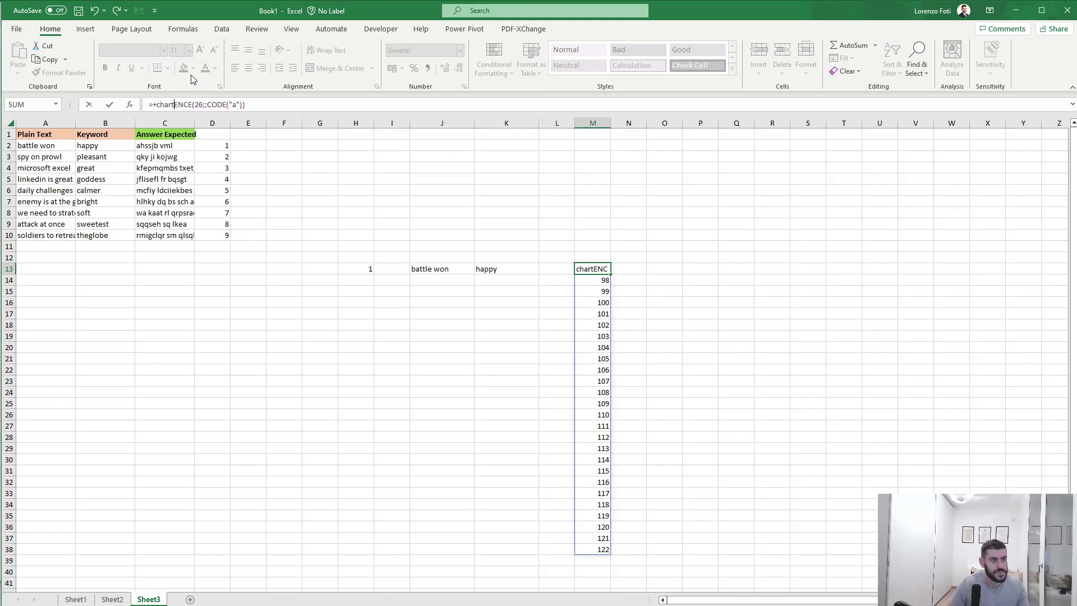
{"action": "type", "text": "(seq"}
{"action": "key", "text": "Tab"}
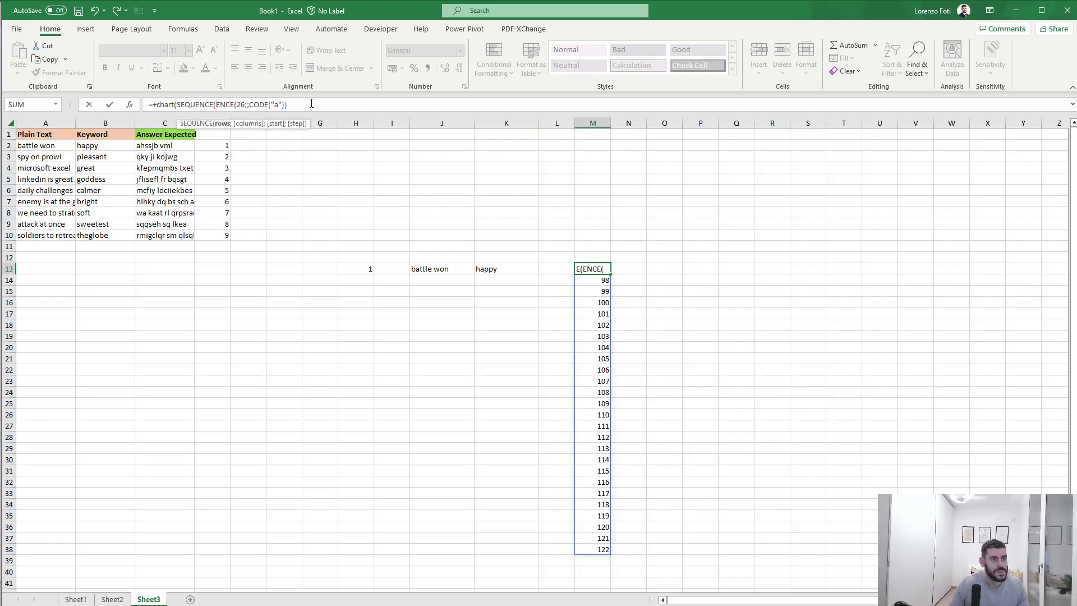
{"action": "left_click", "coordinate": [313, 103]}
{"action": "double_click", "coordinate": [223, 104]}
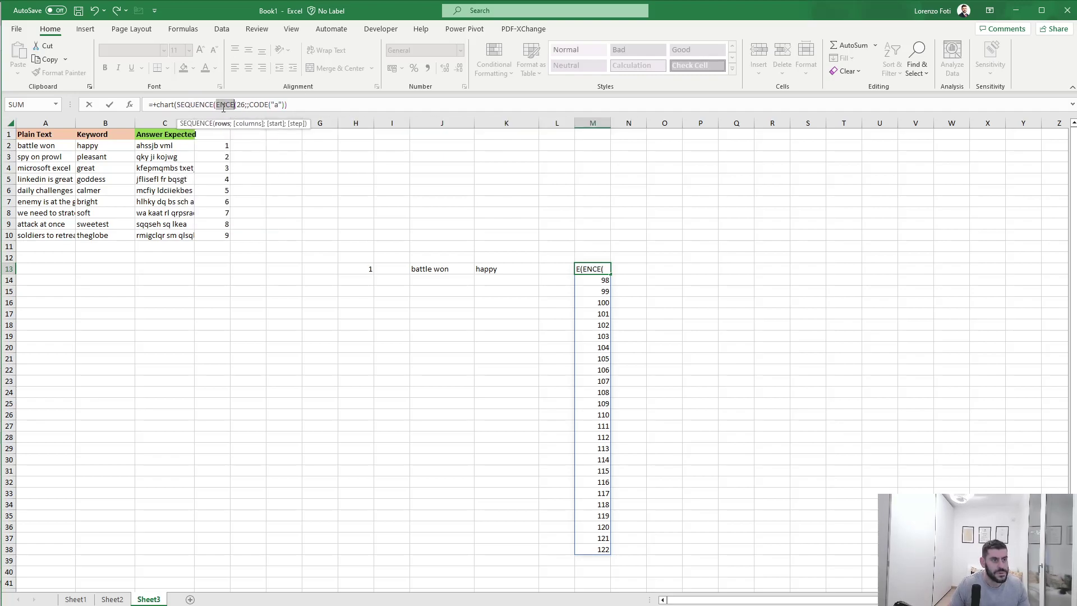
{"action": "key", "text": "BackSpace"}
{"action": "left_click", "coordinate": [276, 101]}
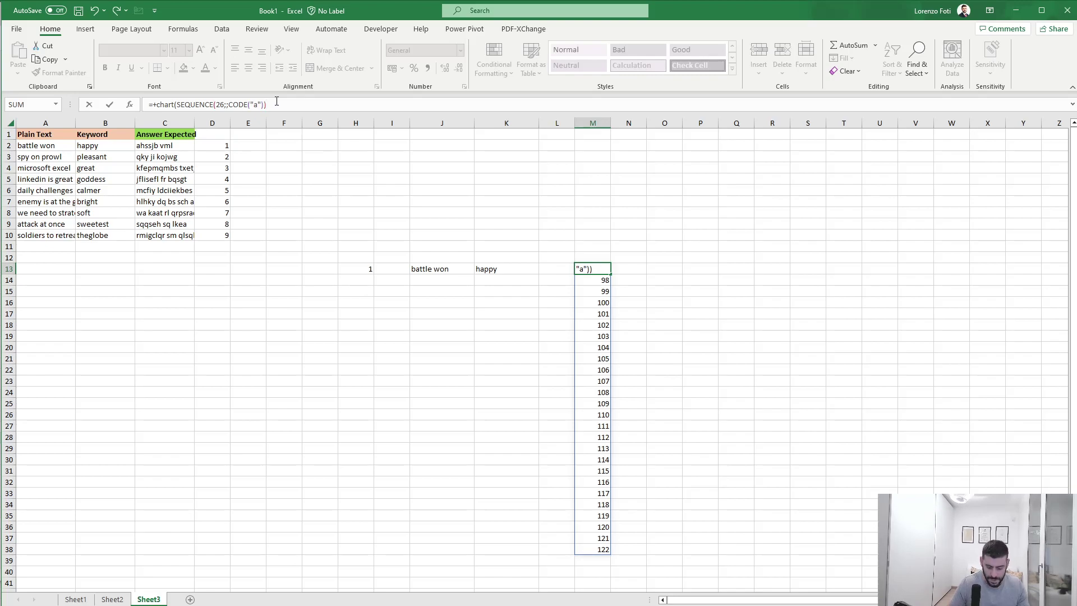
{"action": "key", "text": "ctrl+Return"}
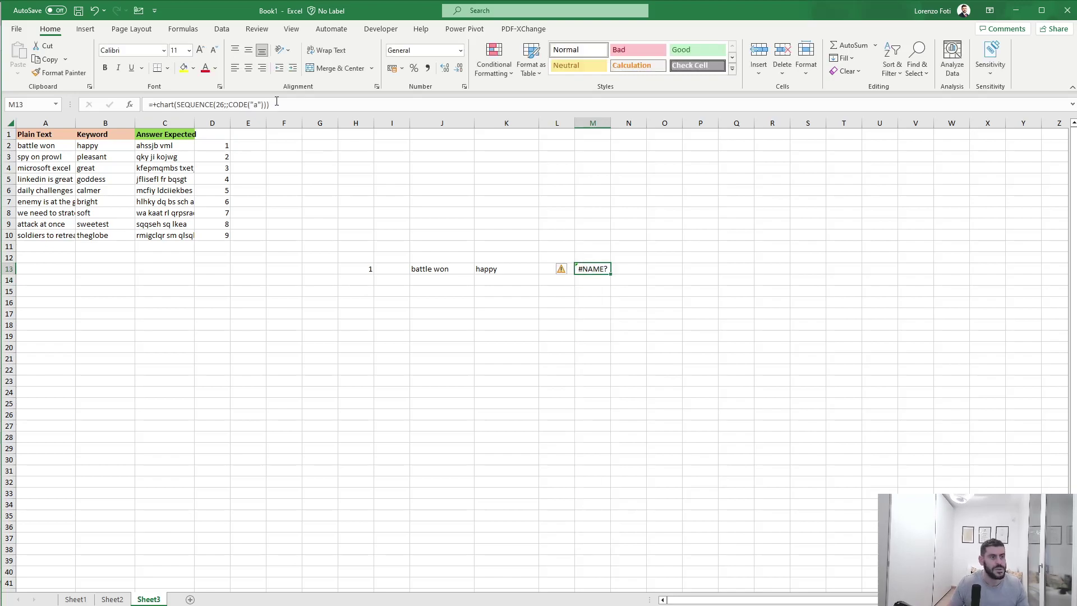
Step: Correct the function name to CHAR so M13 spills a–z, then check the online instructions
{"action": "left_click", "coordinate": [174, 105]}
{"action": "key", "text": "BackSpace"}
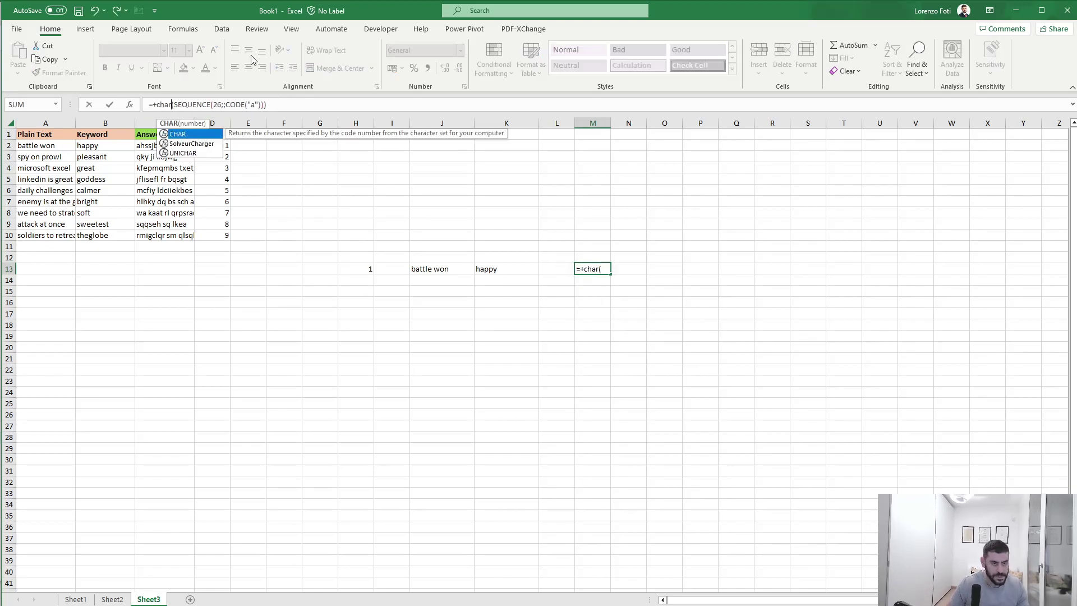
{"action": "key", "text": "Return"}
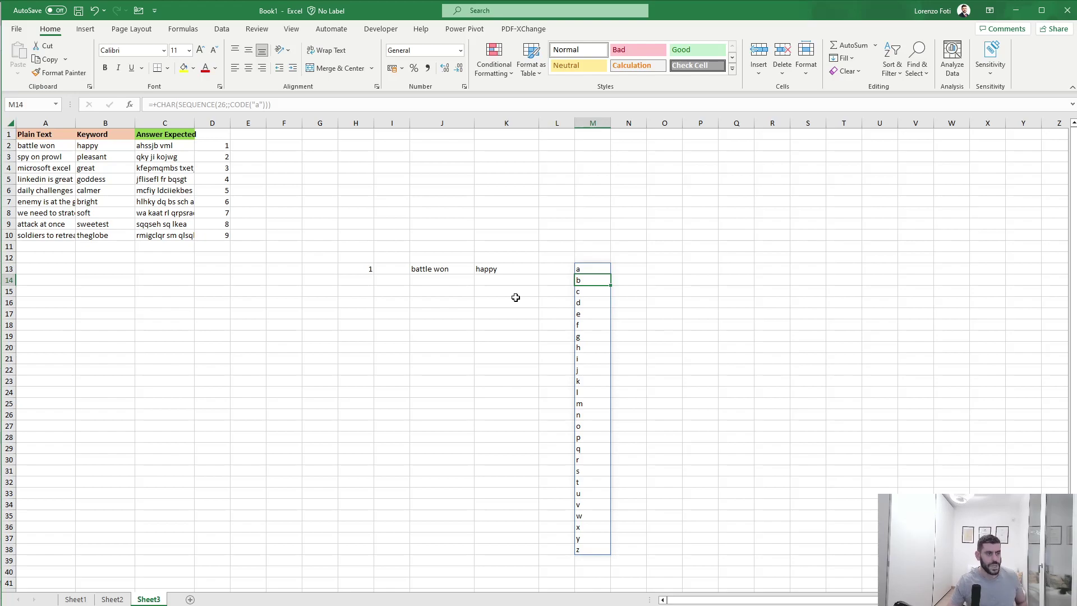
{"action": "key", "text": "alt+Tab"}
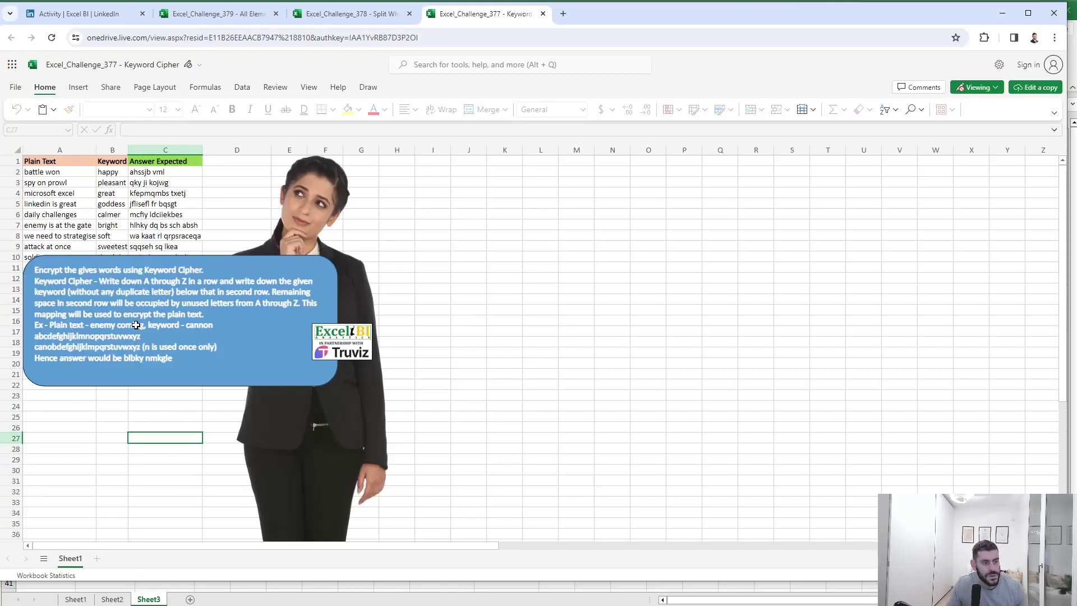
{"action": "key", "text": "alt+Tab"}
Step: In K16 enter =MID(K13,SEQUENCE(LEN(K13)),1) to spill 'happy' one letter per row
{"action": "left_click", "coordinate": [505, 302]}
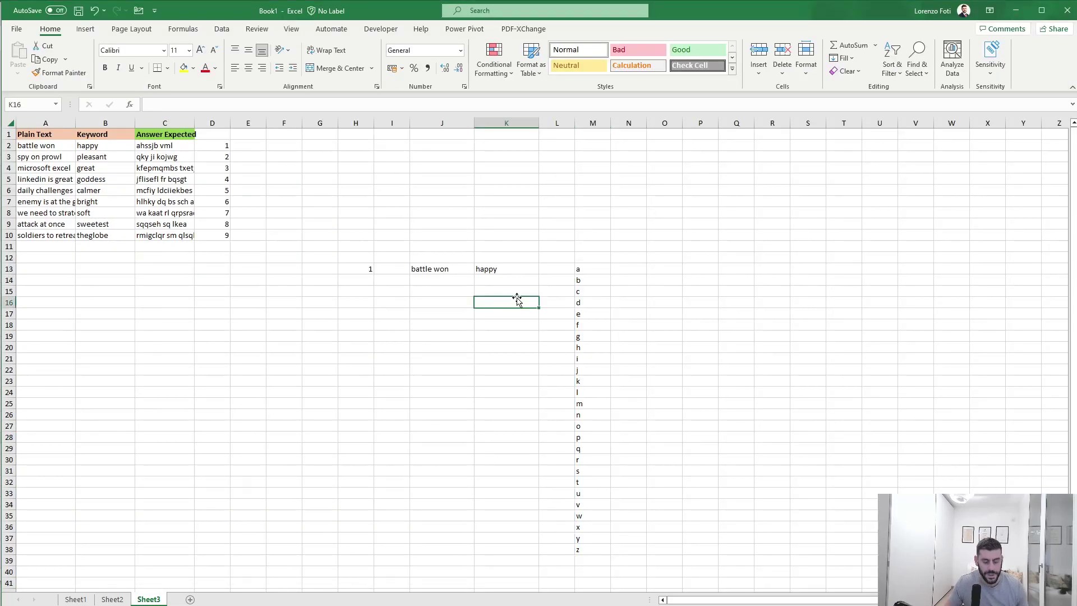
{"action": "type", "text": "+"}
{"action": "type", "text": "s"}
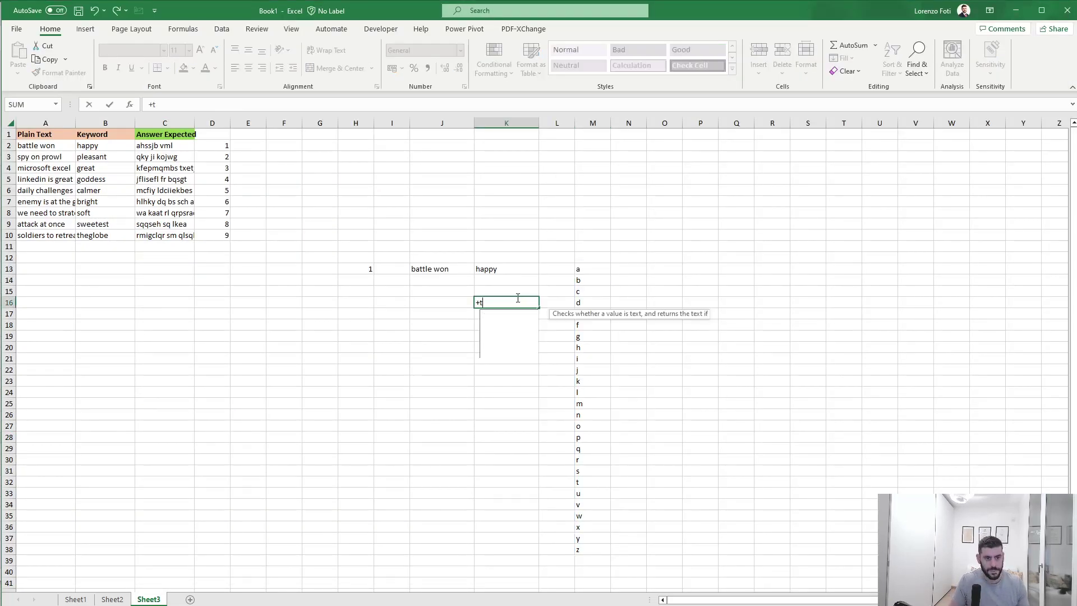
{"action": "key", "text": "BackSpace"}
{"action": "type", "text": "mid("}
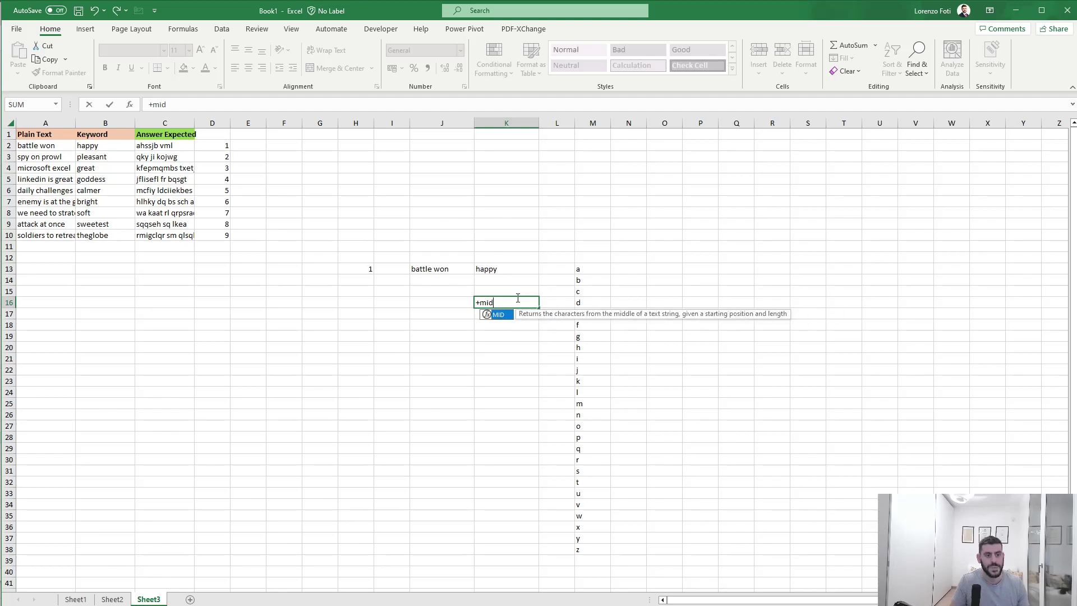
{"action": "key", "text": "Up"}
{"action": "key", "text": "Up"}
{"action": "key", "text": "Up"}
{"action": "type", "text": ";seq"}
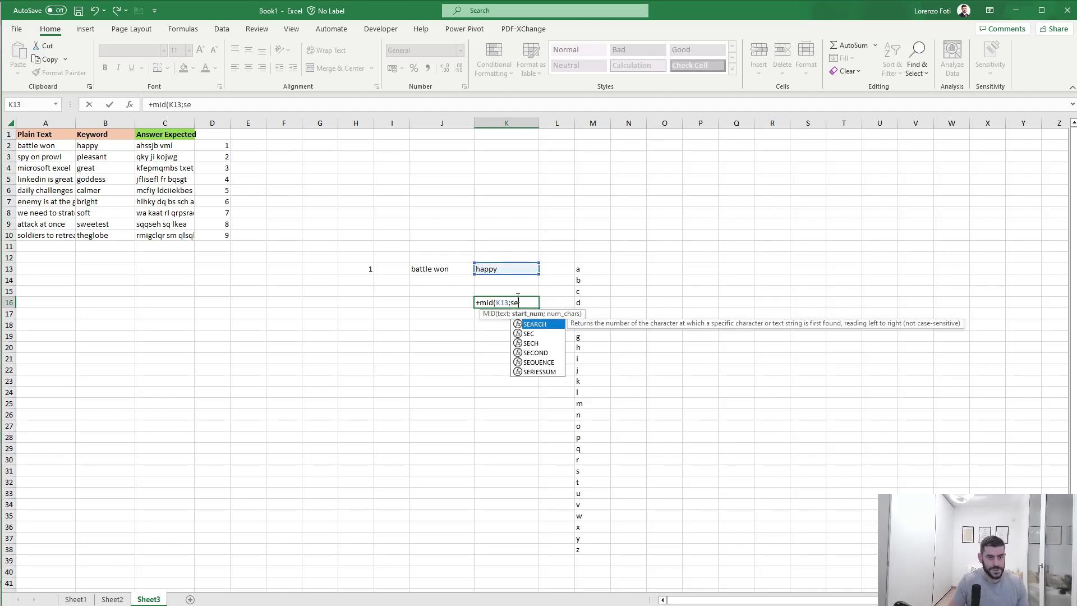
{"action": "key", "text": "Tab"}
{"action": "type", "text": "len("}
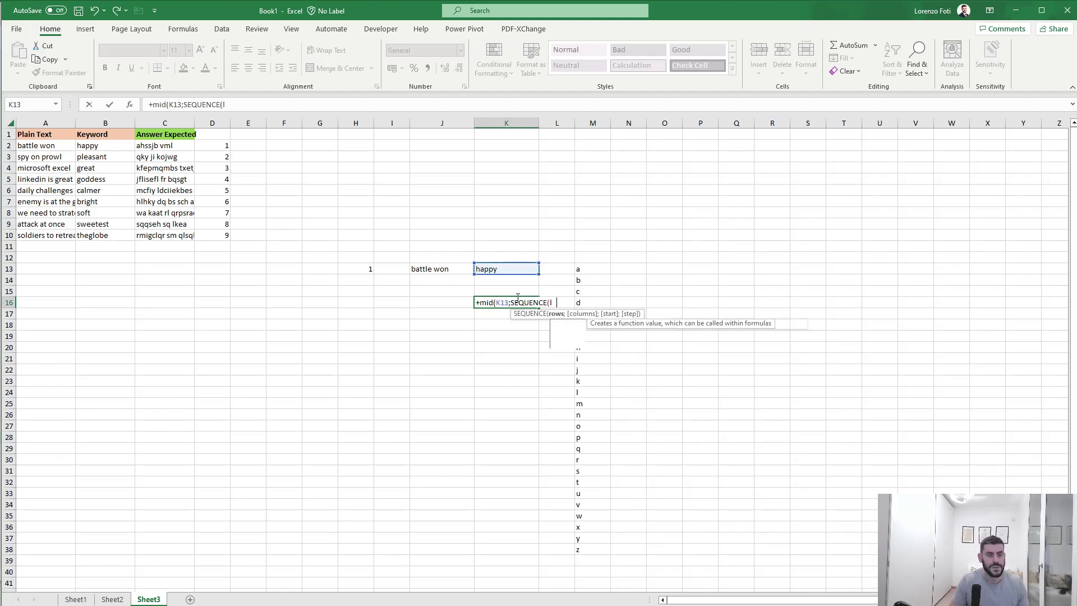
{"action": "key", "text": "Up"}
{"action": "key", "text": "Up"}
{"action": "key", "text": "Up"}
{"action": "type", "text": "));1)"}
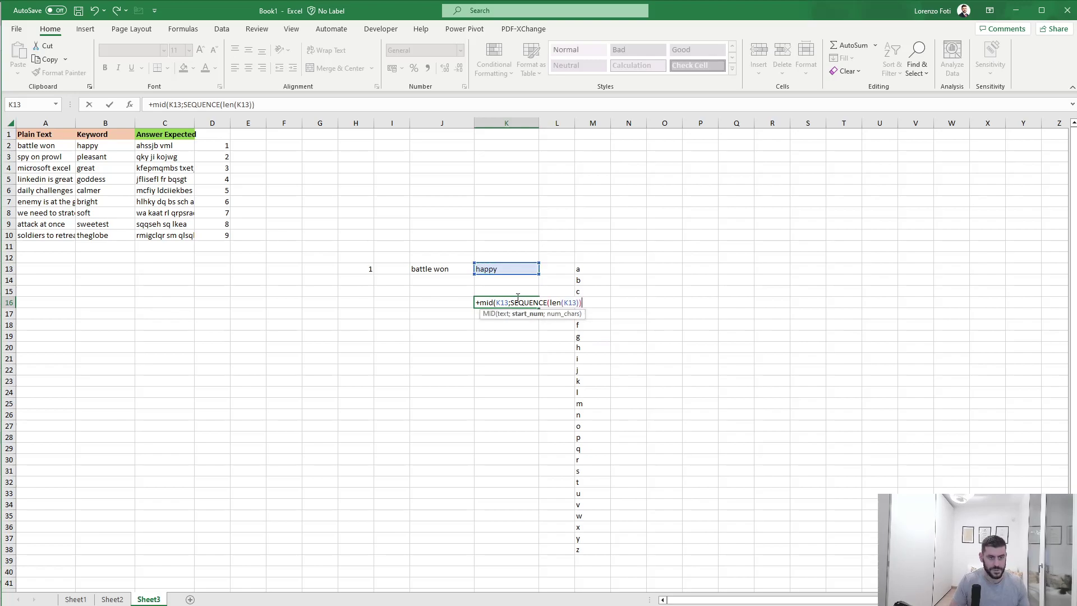
{"action": "key", "text": "ctrl+Return"}
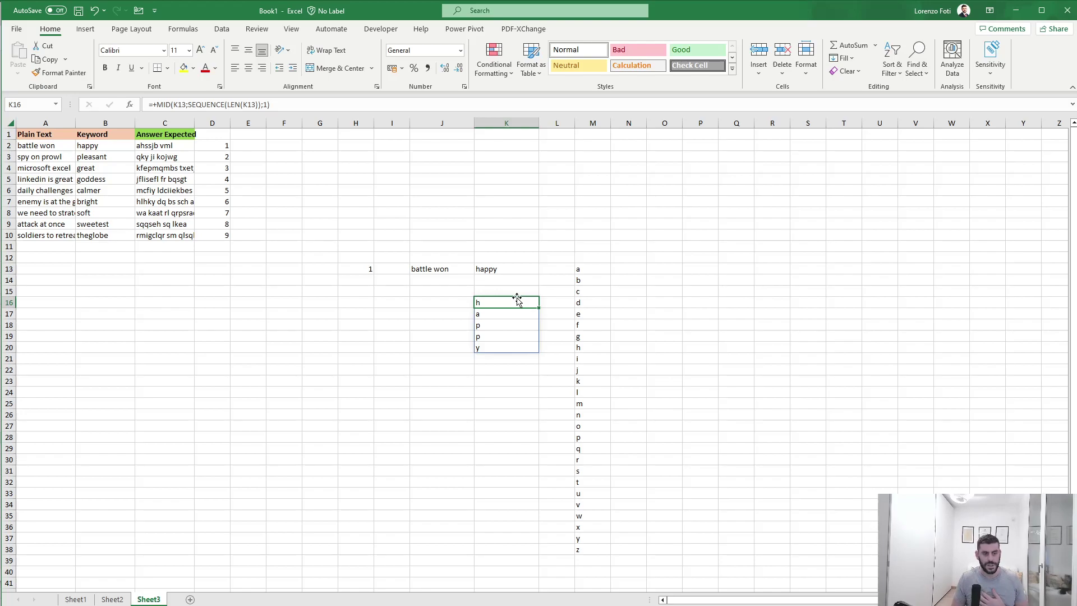
{"action": "key", "text": "Down"}
{"action": "key", "text": "Down"}
{"action": "key", "text": "Down"}
{"action": "key", "text": "Down"}
{"action": "key", "text": "Down"}
{"action": "key", "text": "Down"}
{"action": "key", "text": "Down"}
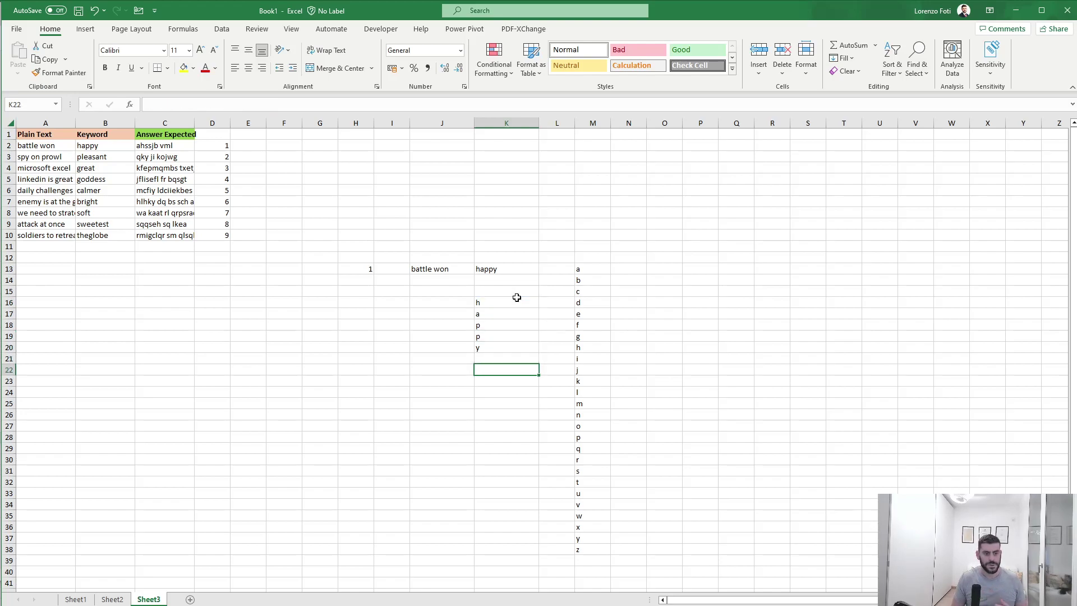
Step: Cancel the unfinished entry and insert blank columns at column L
{"action": "type", "text": "+uni"}
{"action": "key", "text": "Escape"}
{"action": "key", "text": "Escape"}
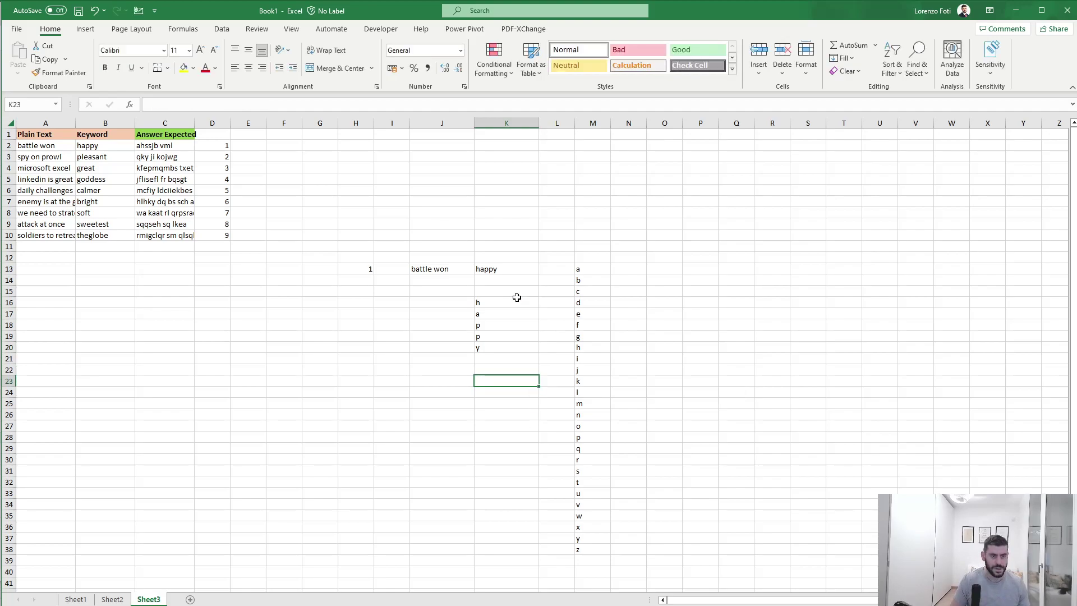
{"action": "key", "text": "Up"}
{"action": "key", "text": "Up"}
{"action": "key", "text": "Up"}
{"action": "key", "text": "Up"}
{"action": "key", "text": "Right"}
{"action": "key", "text": "ctrl+space"}
{"action": "key", "text": "ctrl+shift+plus"}
{"action": "key", "text": "ctrl+shift+plus"}
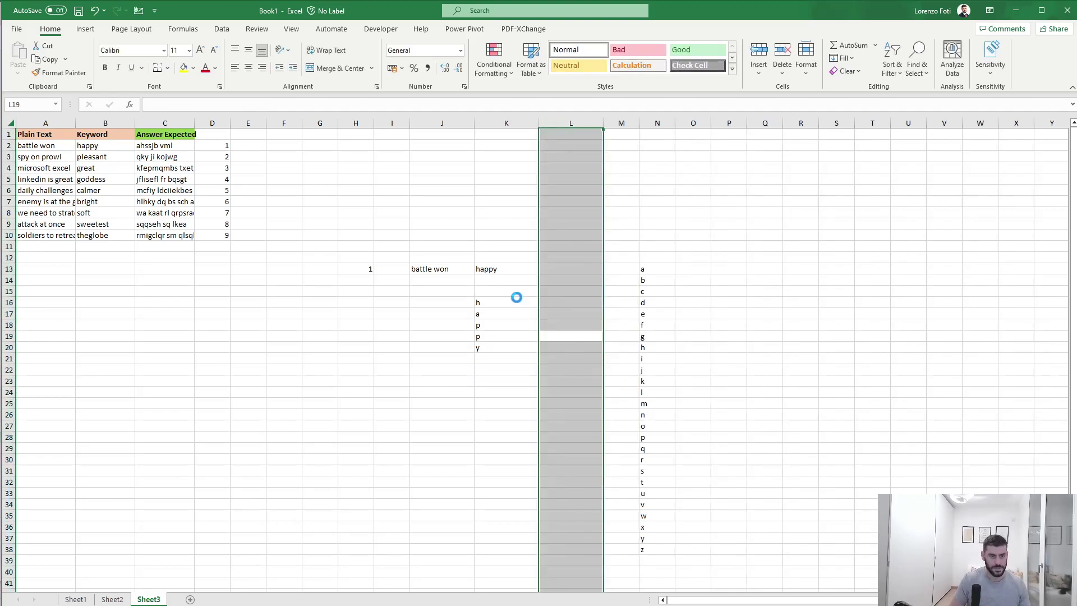
Step: Enter =UNIQUE(K16#) in L16 to list the unique letters h, a, p, y
{"action": "left_click", "coordinate": [517, 297]}
{"action": "key", "text": "Right"}
{"action": "type", "text": "+uniq"}
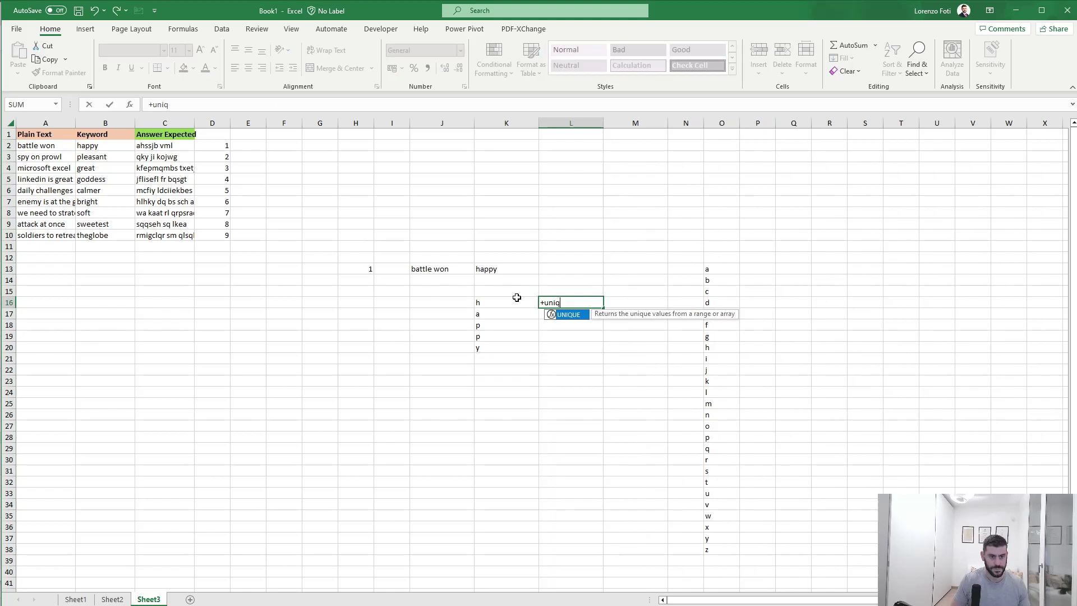
{"action": "key", "text": "Tab"}
{"action": "left_click", "coordinate": [517, 297]}
{"action": "type", "text": ")"}
{"action": "key", "text": "Return"}
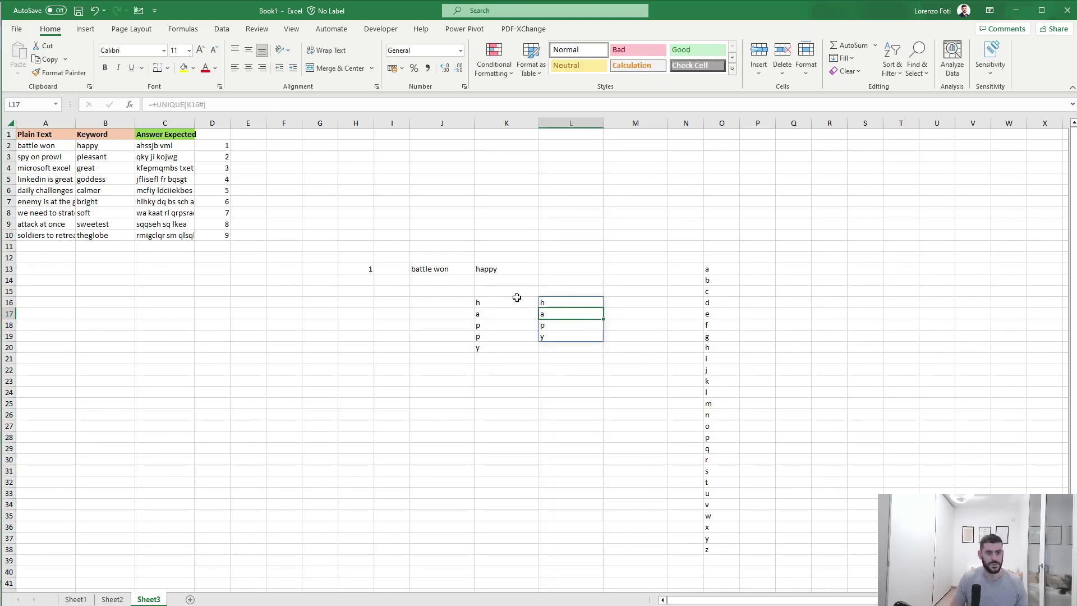
Step: Repeat the unique letters in P13 with =L16#, accepting Excel's suggested correction
{"action": "key", "text": "Up"}
{"action": "key", "text": "Right"}
{"action": "key", "text": "Right"}
{"action": "key", "text": "Right"}
{"action": "key", "text": "Right"}
{"action": "key", "text": "Up"}
{"action": "key", "text": "Up"}
{"action": "key", "text": "Up"}
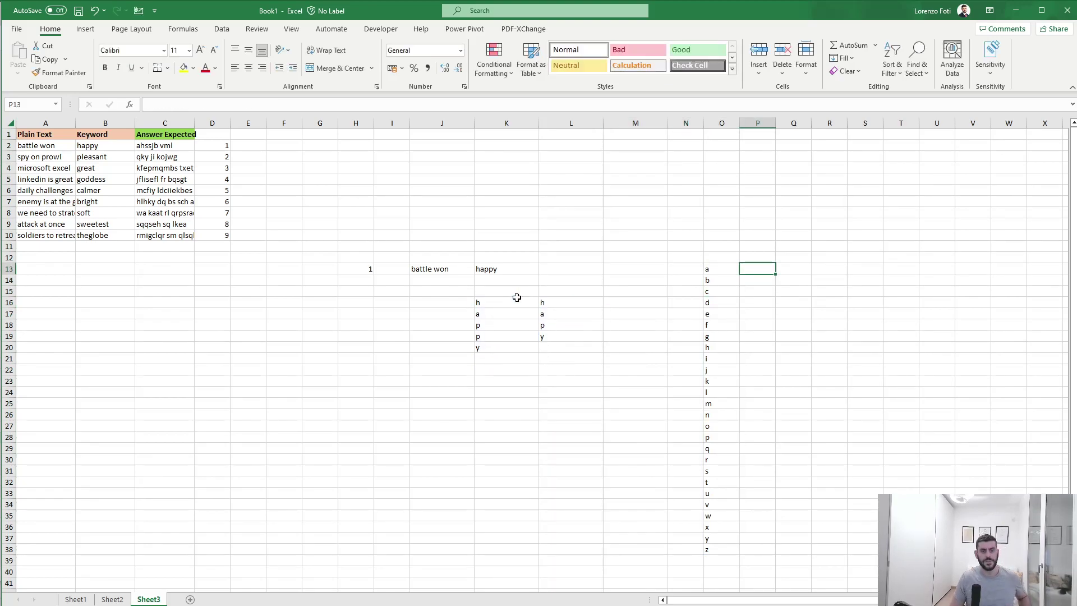
{"action": "type", "text": "+"}
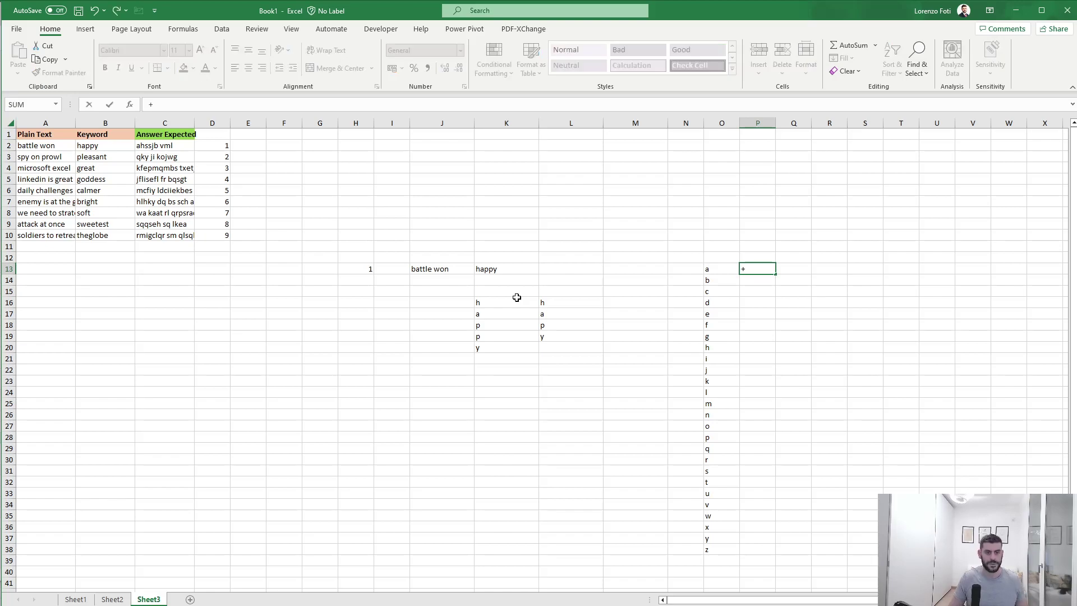
{"action": "key", "text": "Down"}
{"action": "key", "text": "Down"}
{"action": "key", "text": "Down"}
{"action": "key", "text": "Left"}
{"action": "key", "text": "Left"}
{"action": "key", "text": "Left"}
{"action": "key", "text": "Left"}
{"action": "key", "text": "Left"}
{"action": "key", "text": "Right"}
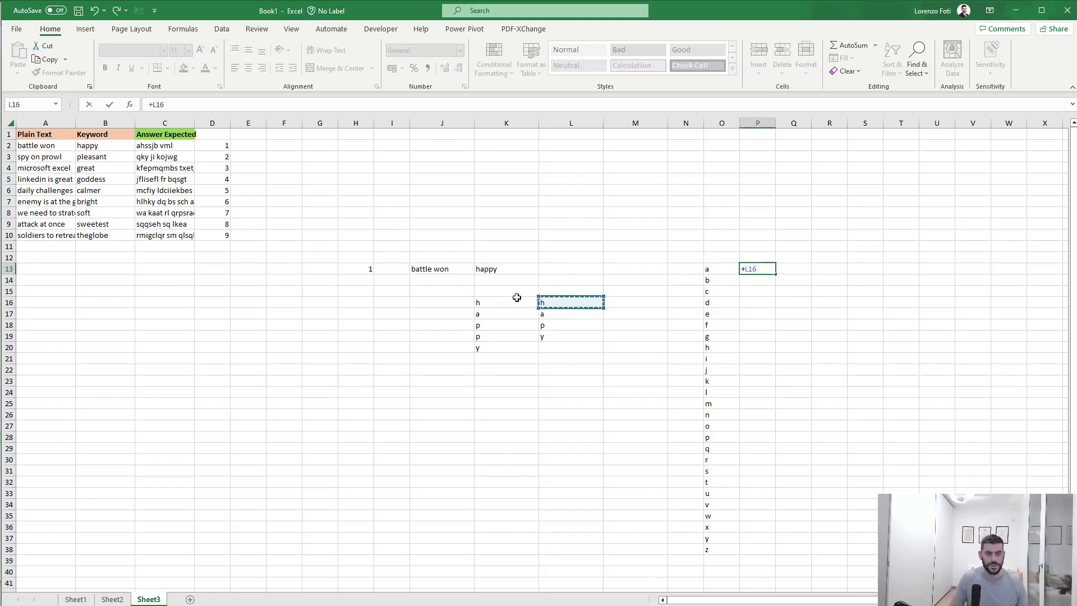
{"action": "type", "text": "#"}
{"action": "key", "text": "Return"}
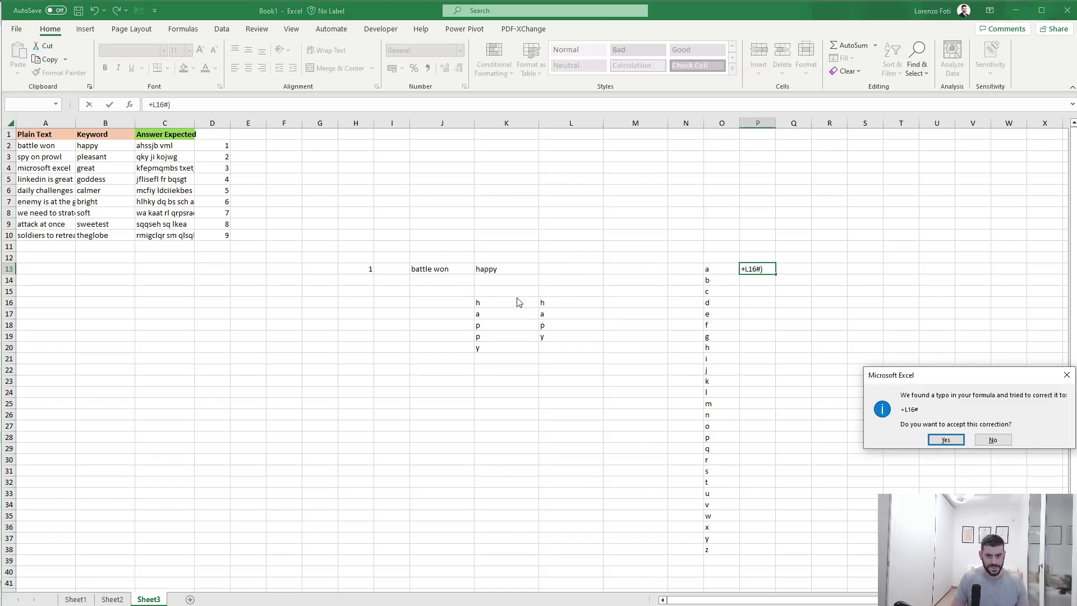
{"action": "key", "text": "Return"}
{"action": "key", "text": "Down"}
{"action": "key", "text": "Down"}
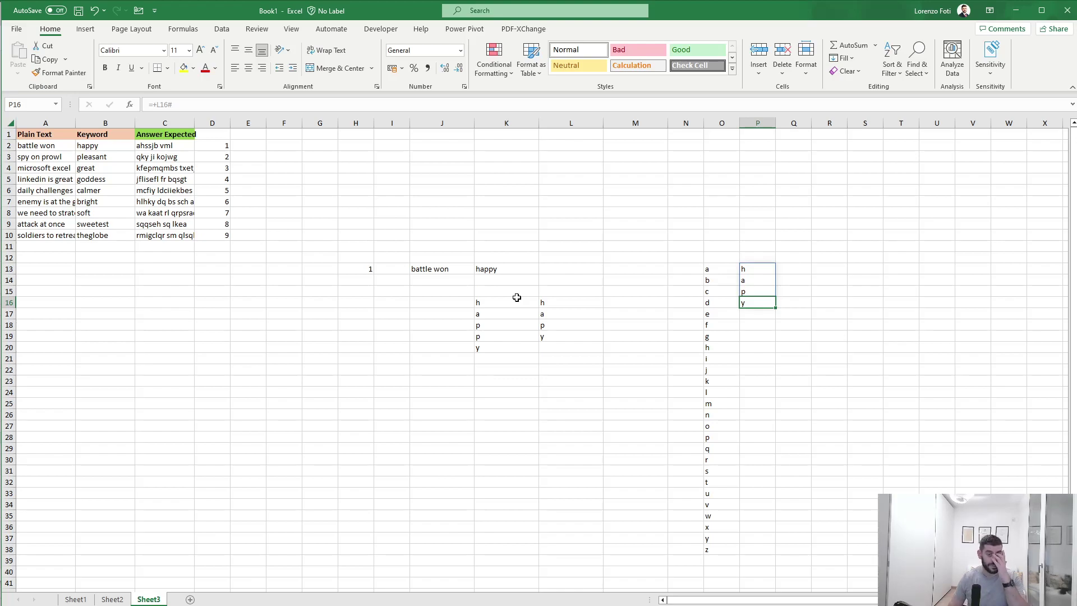
{"action": "key", "text": "ctrl+z"}
Step: After abandoning a SUMIFS attempt, enter =COUNTIFS($L$16#,O13#) in N13
{"action": "type", "text": "+sunmif"}
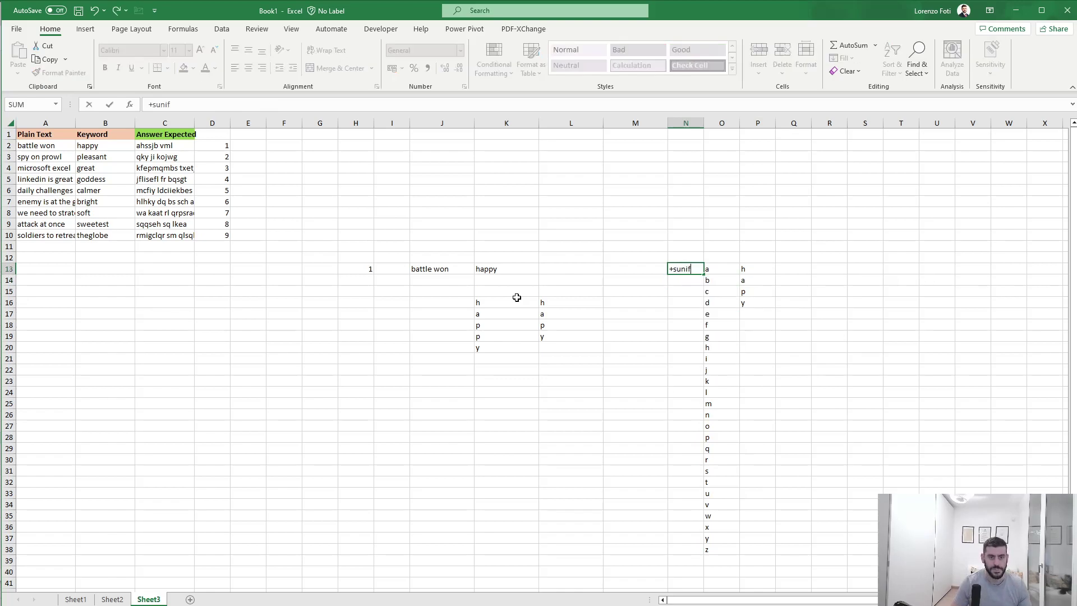
{"action": "key", "text": "BackSpace"}
{"action": "key", "text": "BackSpace"}
{"action": "type", "text": "mif"}
{"action": "key", "text": "BackSpace"}
{"action": "key", "text": "BackSpace"}
{"action": "type", "text": "mifs"}
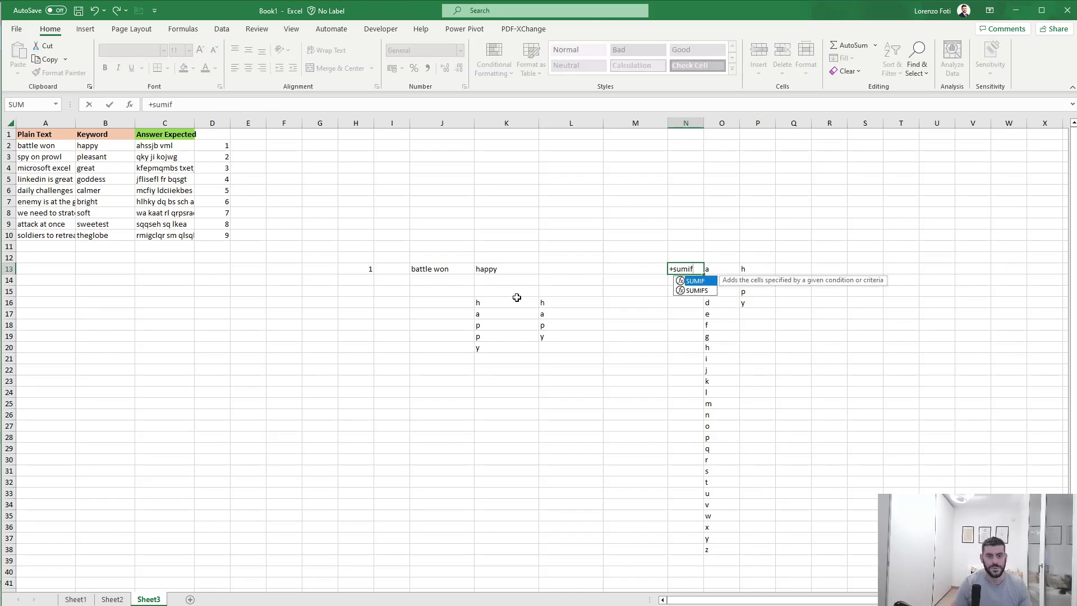
{"action": "key", "text": "Tab"}
{"action": "key", "text": "Escape"}
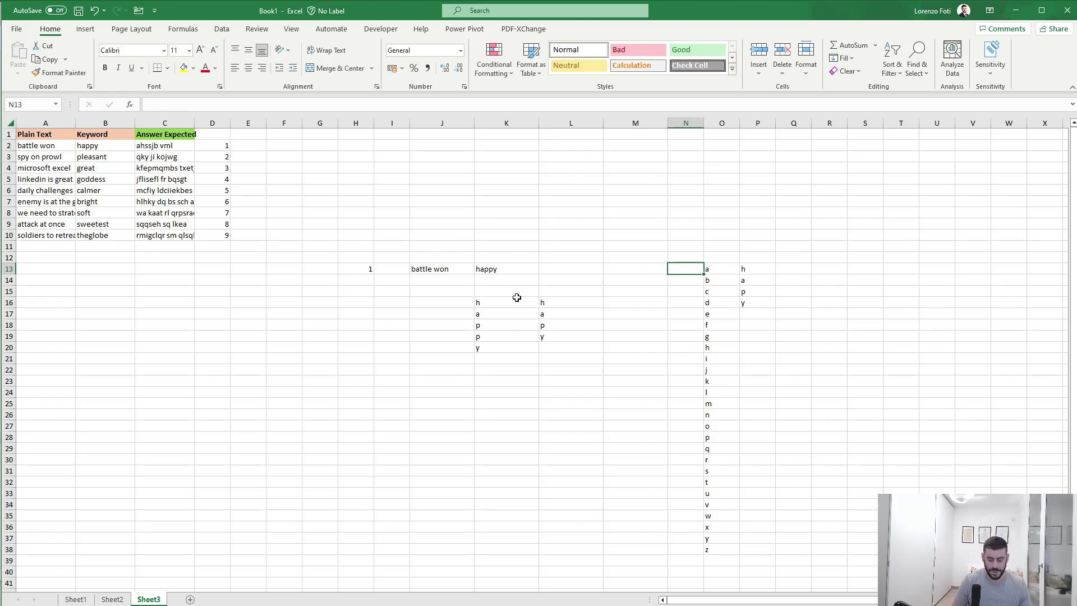
{"action": "type", "text": "+countifs("}
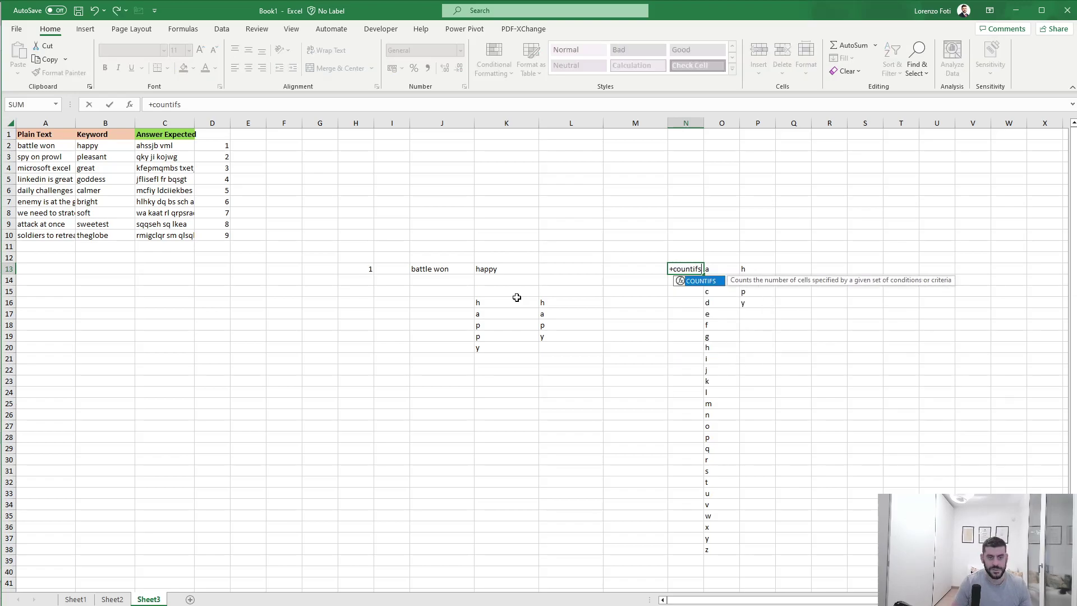
{"action": "key", "text": "Left"}
{"action": "key", "text": "Left"}
{"action": "key", "text": "Down"}
{"action": "key", "text": "Down"}
{"action": "key", "text": "Down"}
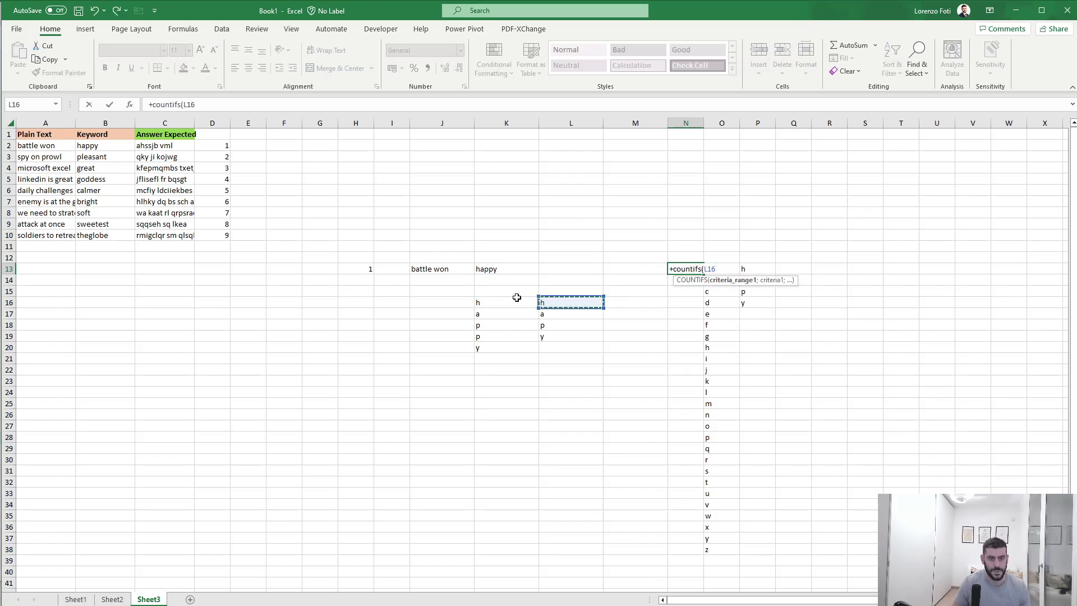
{"action": "type", "text": "L16#"}
{"action": "key", "text": "F4"}
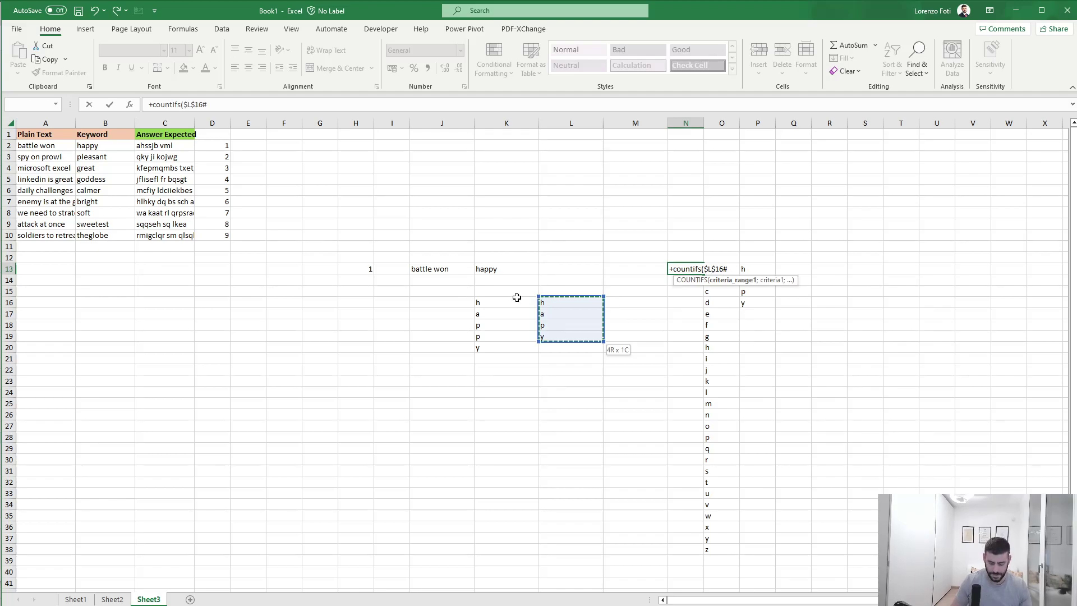
{"action": "type", "text": ";"}
{"action": "key", "text": "Right"}
{"action": "type", "text": "#"}
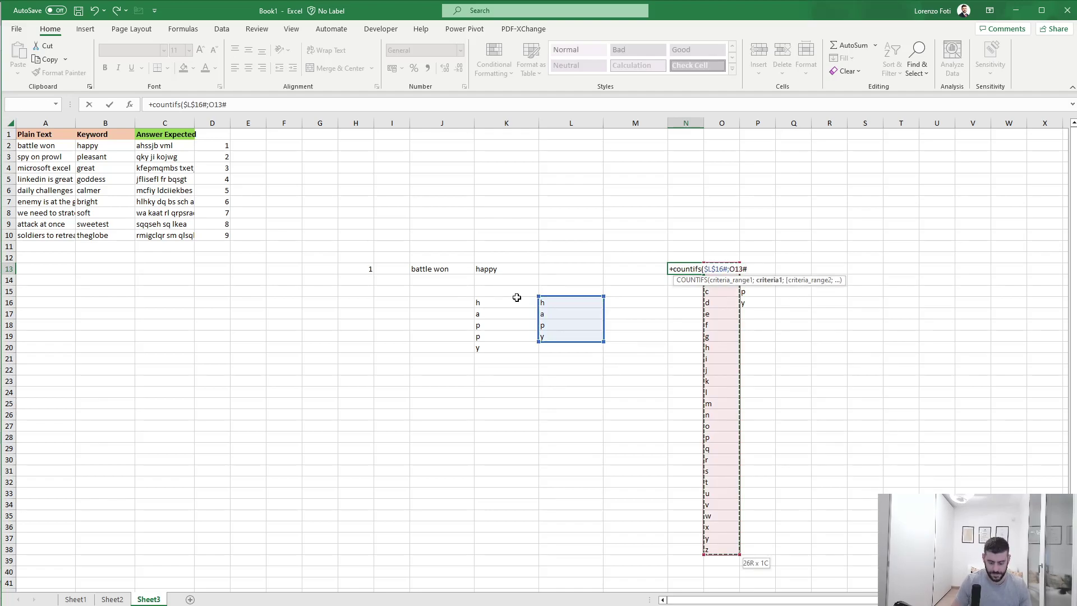
{"action": "key", "text": "Return"}
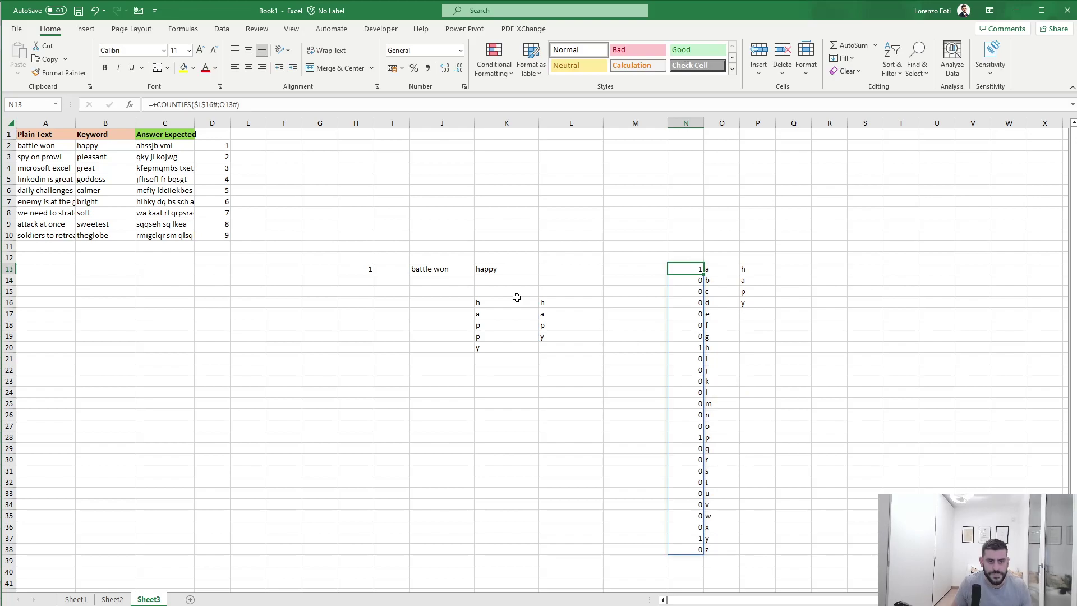
Step: Step through the alphabet in column O to verify the 1/0 flags
{"action": "key", "text": "Right"}
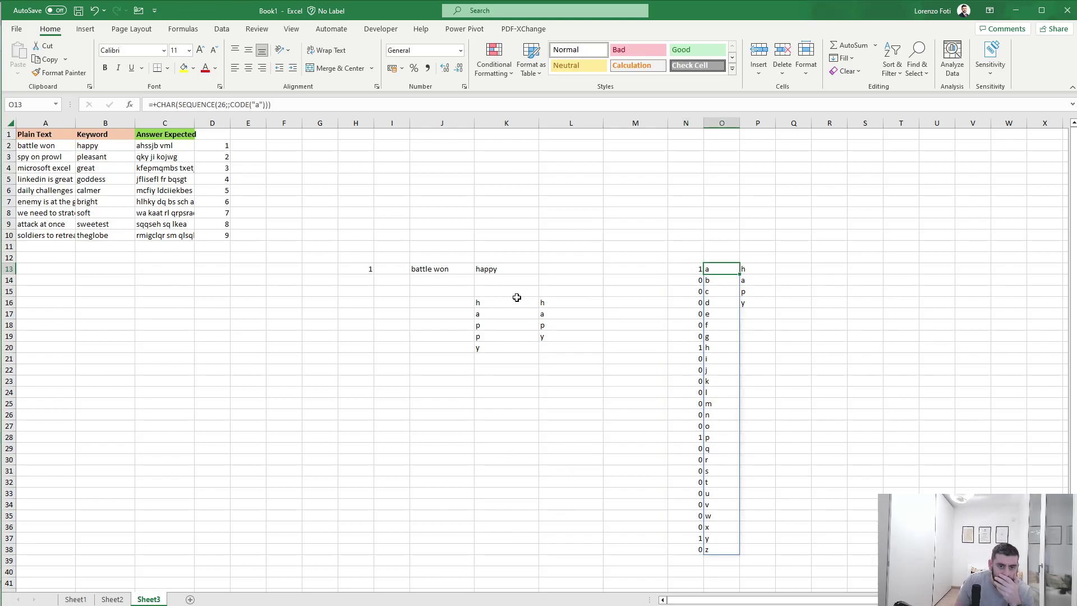
{"action": "key", "text": "Down"}
{"action": "key", "text": "Down"}
{"action": "key", "text": "Down"}
{"action": "key", "text": "Down"}
{"action": "key", "text": "Down"}
{"action": "key", "text": "Down"}
{"action": "key", "text": "Down"}
{"action": "key", "text": "Down"}
{"action": "key", "text": "Down"}
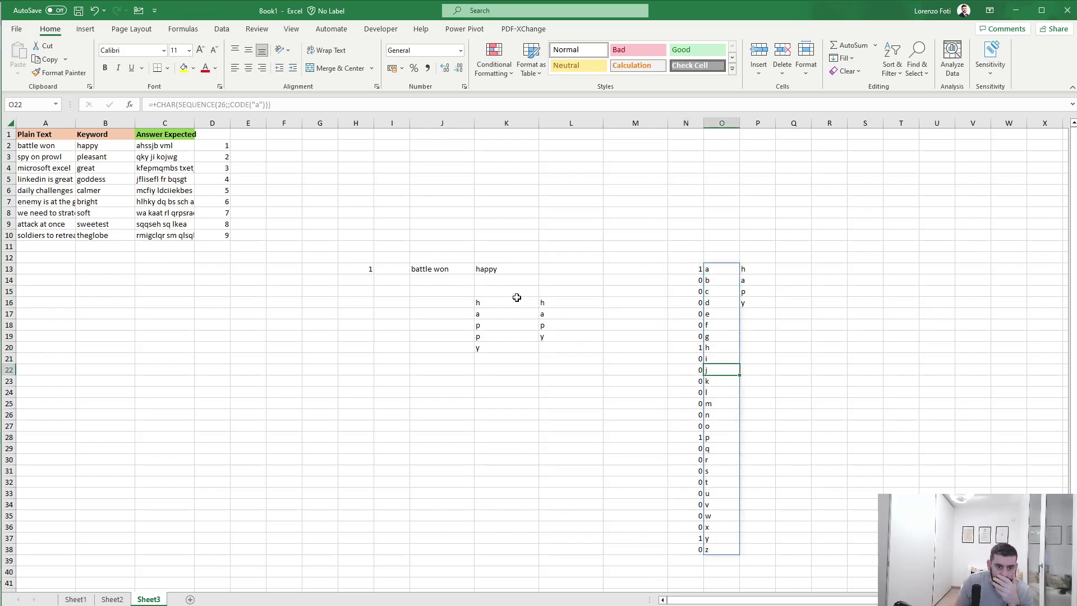
{"action": "key", "text": "Down"}
{"action": "key", "text": "Down"}
{"action": "key", "text": "Down"}
{"action": "key", "text": "Down"}
{"action": "key", "text": "Down"}
{"action": "key", "text": "Down"}
{"action": "key", "text": "Down"}
{"action": "key", "text": "Down"}
{"action": "key", "text": "Down"}
{"action": "key", "text": "Down"}
{"action": "key", "text": "Down"}
{"action": "key", "text": "Down"}
{"action": "key", "text": "Down"}
{"action": "key", "text": "Down"}
{"action": "key", "text": "Down"}
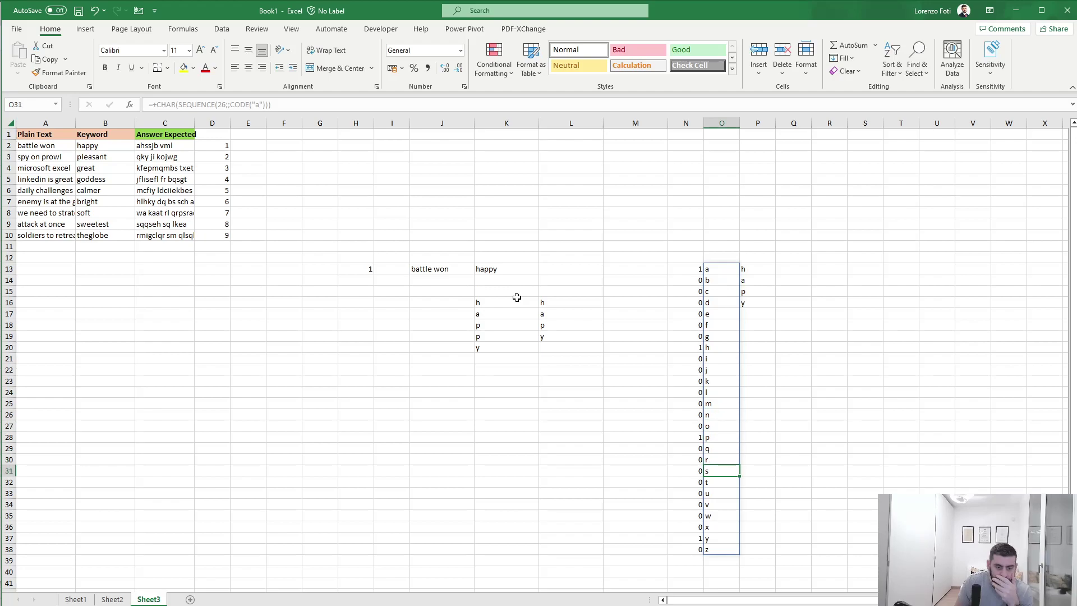
{"action": "key", "text": "Up"}
{"action": "key", "text": "Up"}
{"action": "key", "text": "Up"}
{"action": "key", "text": "Up"}
{"action": "key", "text": "Up"}
{"action": "key", "text": "Up"}
{"action": "key", "text": "Up"}
{"action": "key", "text": "Up"}
{"action": "key", "text": "Up"}
{"action": "key", "text": "Up"}
{"action": "key", "text": "Up"}
{"action": "key", "text": "Up"}
{"action": "key", "text": "Up"}
{"action": "key", "text": "Up"}
{"action": "key", "text": "Up"}
{"action": "key", "text": "Up"}
{"action": "key", "text": "Up"}
{"action": "key", "text": "Up"}
{"action": "key", "text": "Up"}
{"action": "key", "text": "Up"}
{"action": "key", "text": "Up"}
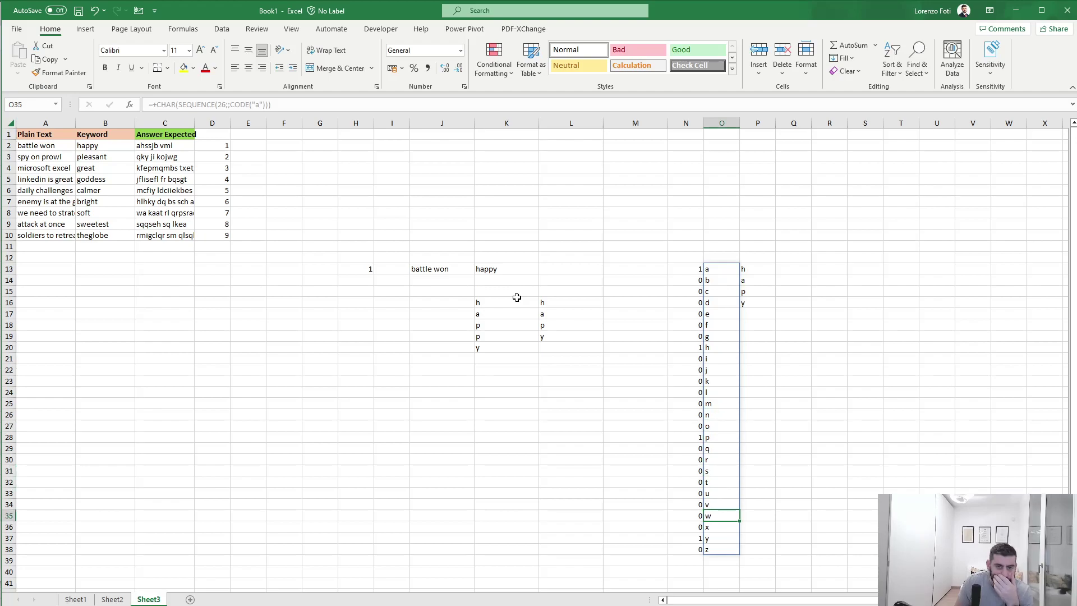
{"action": "key", "text": "Right"}
{"action": "key", "text": "Down"}
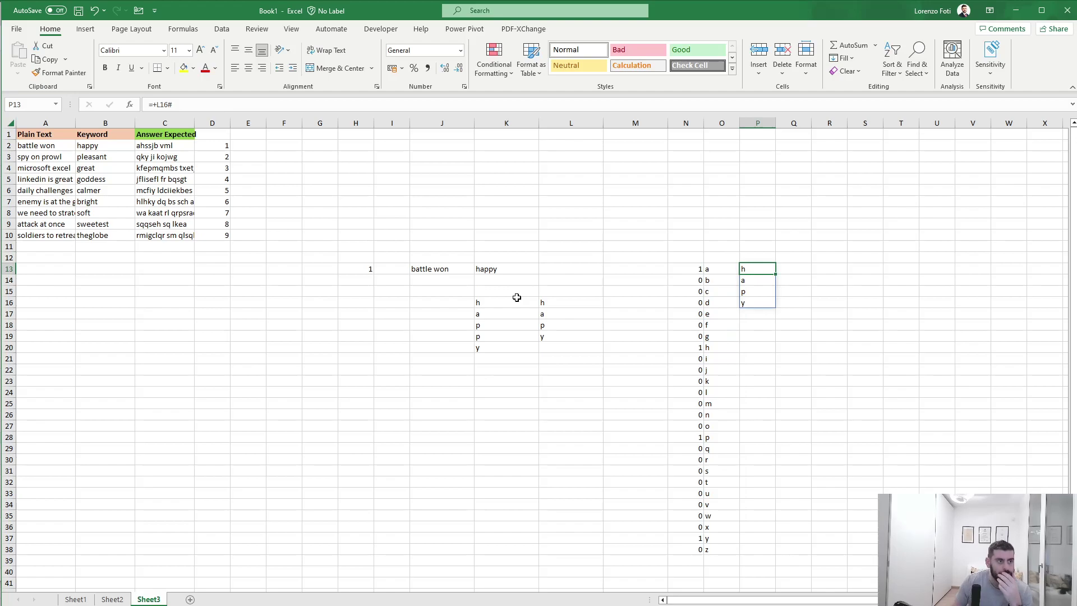
Step: Enter =VSTACK(L16#,FILTER(O13#,N13#=0)) in P13 to stack keyword letters before unused letters
{"action": "left_click", "coordinate": [178, 101]}
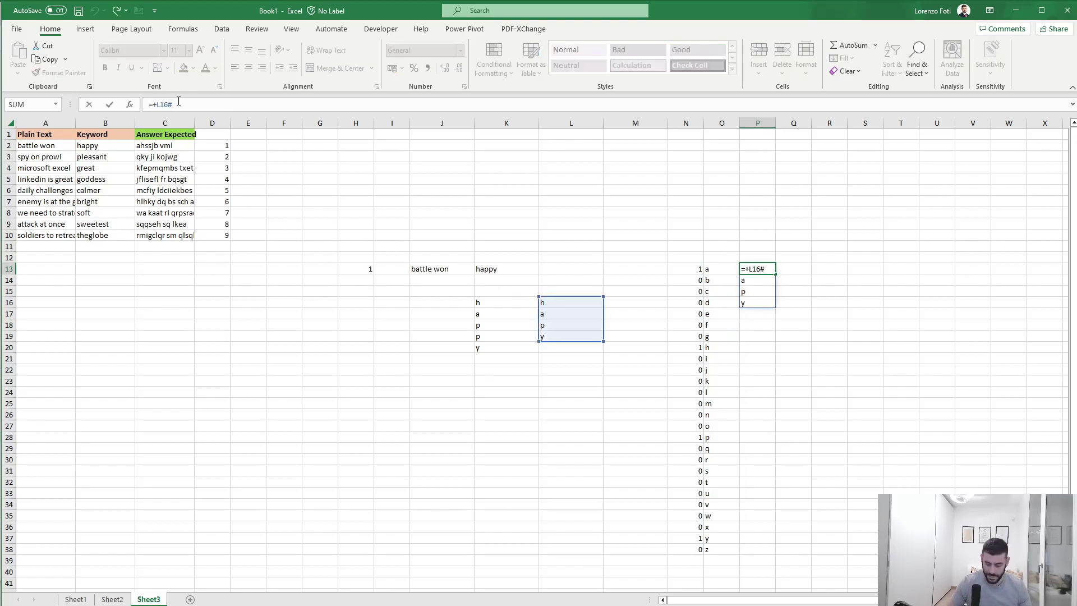
{"action": "type", "text": "VSTACK(L16#"}
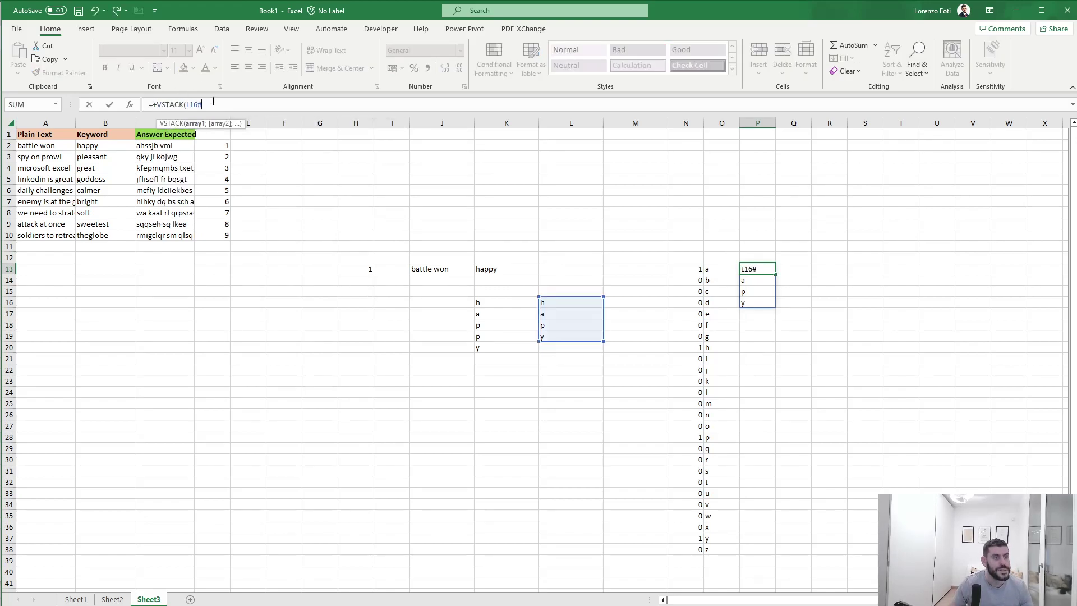
{"action": "type", "text": ";filter("}
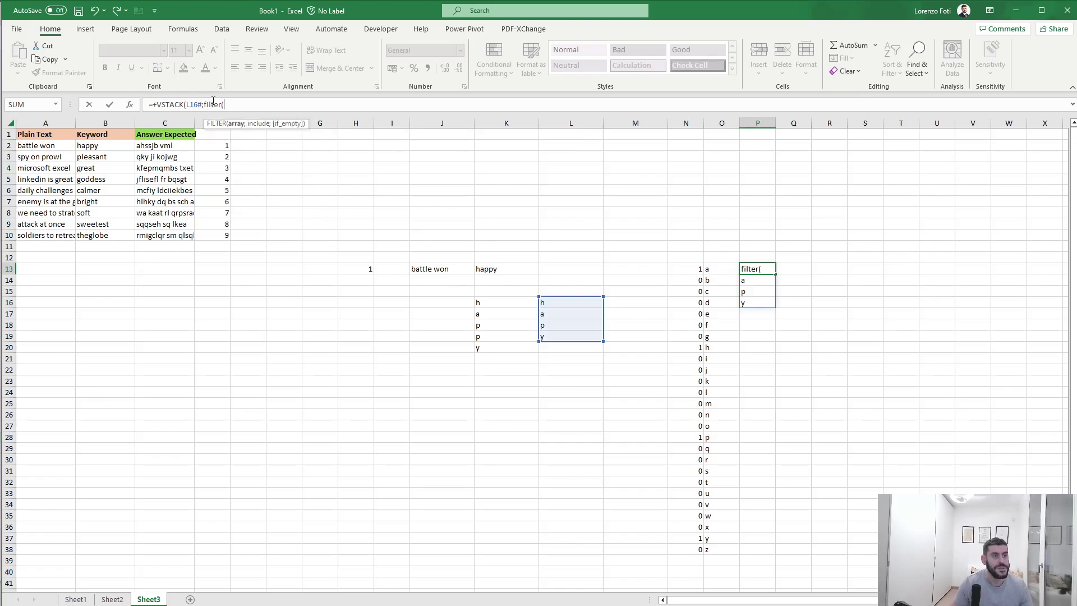
{"action": "left_click", "coordinate": [722, 268]}
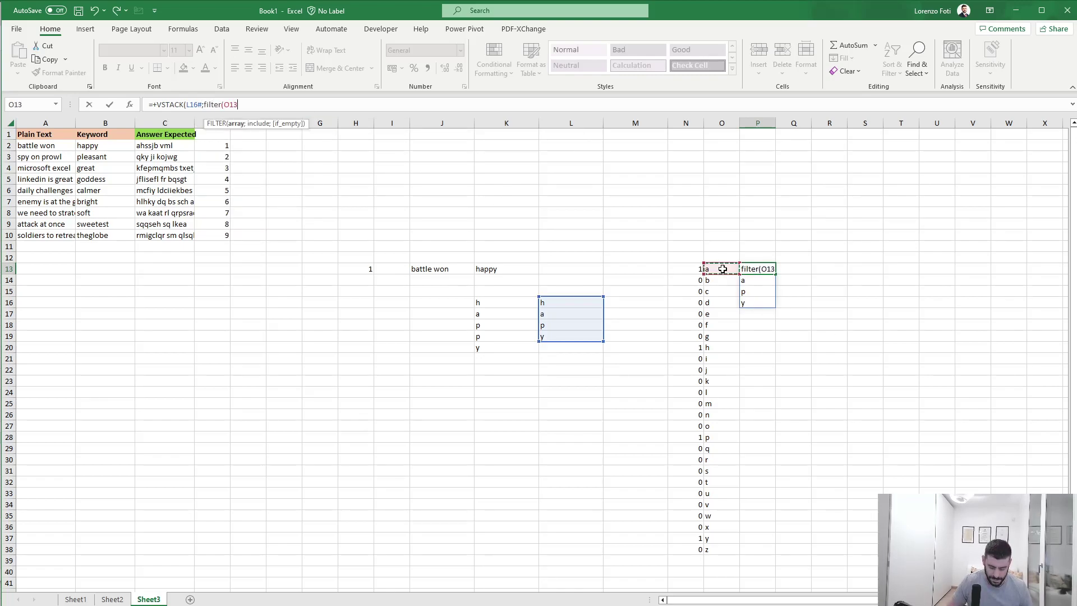
{"action": "type", "text": ";"}
{"action": "key", "text": "Left"}
{"action": "key", "text": "Left"}
{"action": "type", "text": "#"}
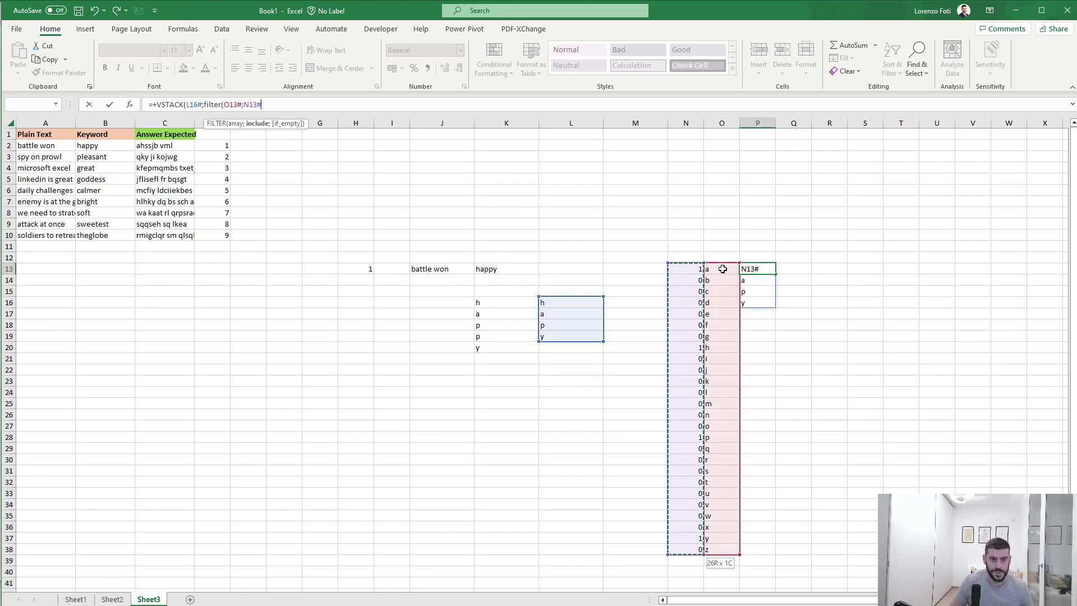
{"action": "type", "text": "=0))"}
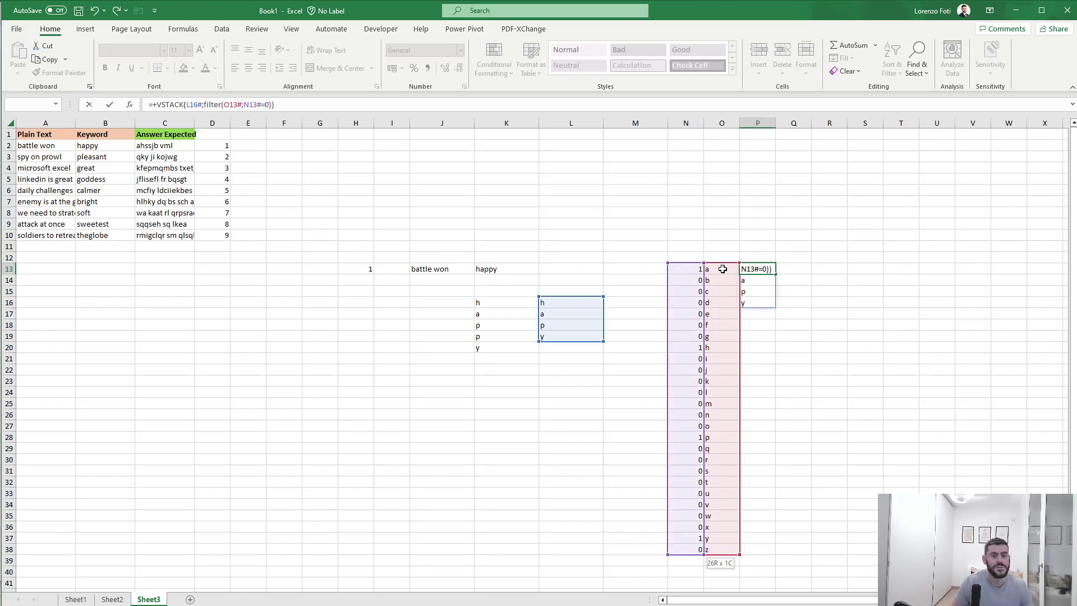
{"action": "key", "text": "Return"}
Step: Review the spilled cipher alphabet, then select J13 to inspect its XLOOKUP formula
{"action": "key", "text": "Up"}
{"action": "key", "text": "Down"}
{"action": "key", "text": "Down"}
{"action": "key", "text": "Down"}
{"action": "key", "text": "Down"}
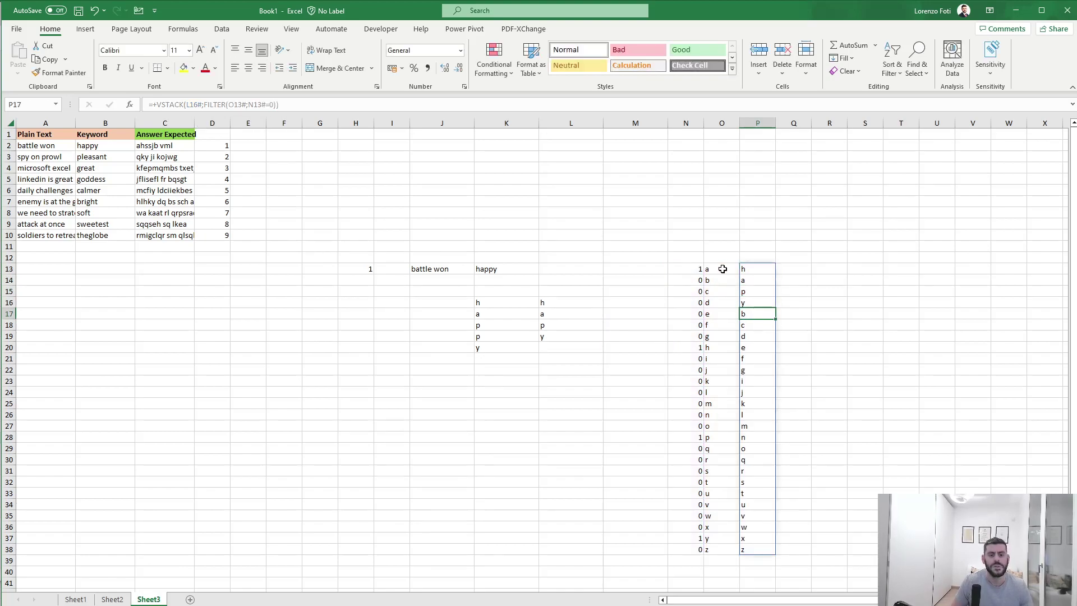
{"action": "key", "text": "Up"}
{"action": "key", "text": "Up"}
{"action": "key", "text": "Up"}
{"action": "key", "text": "Up"}
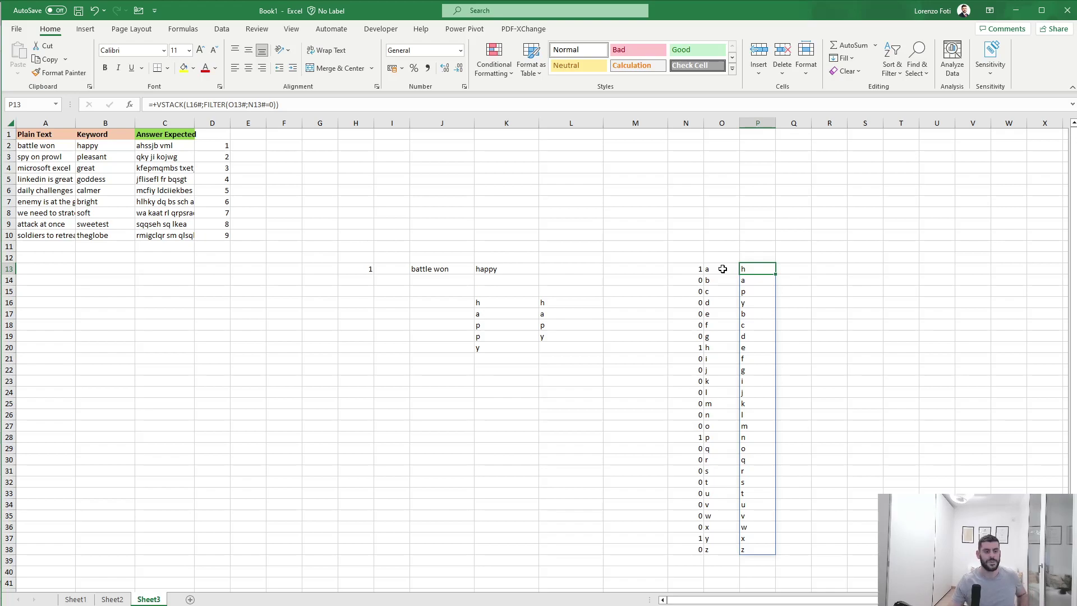
{"action": "left_click", "coordinate": [435, 266]}
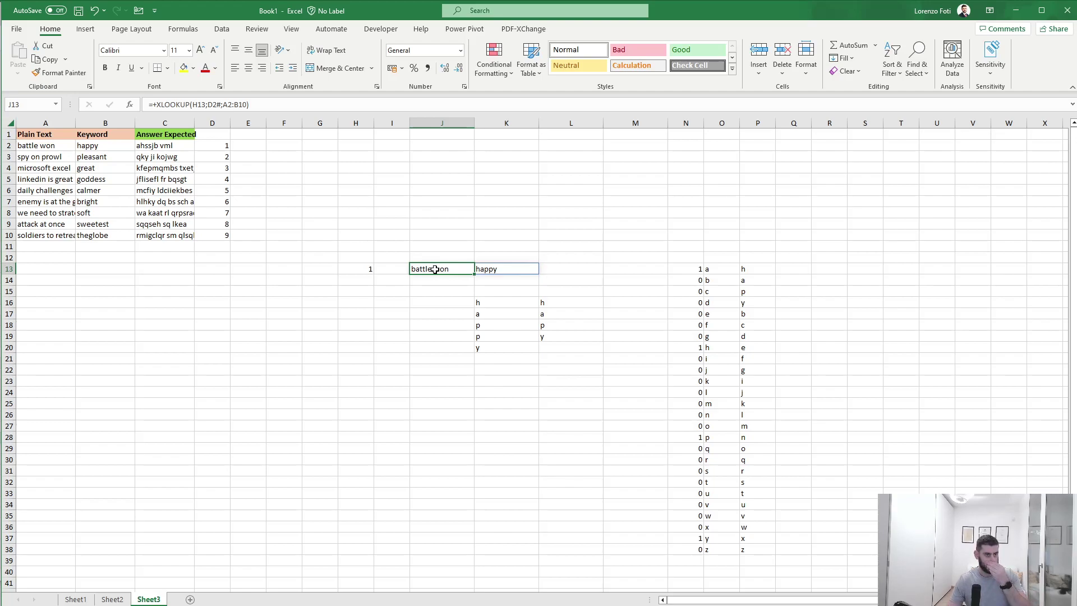
{"action": "left_click", "coordinate": [440, 403]}
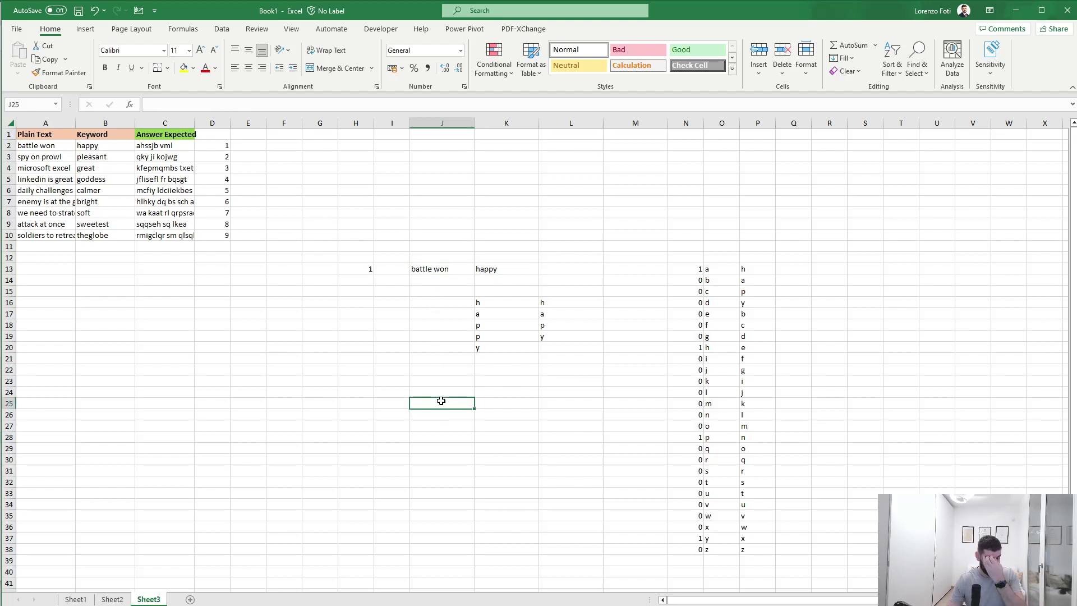
{"action": "type", "text": "+"}
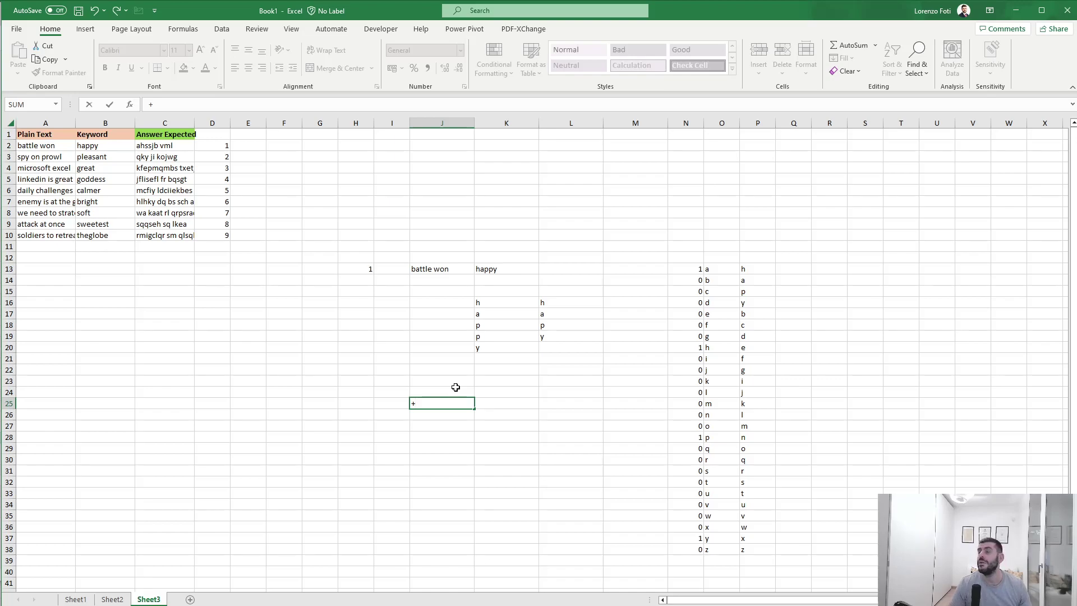
{"action": "type", "text": "concat"}
{"action": "key", "text": "Tab"}
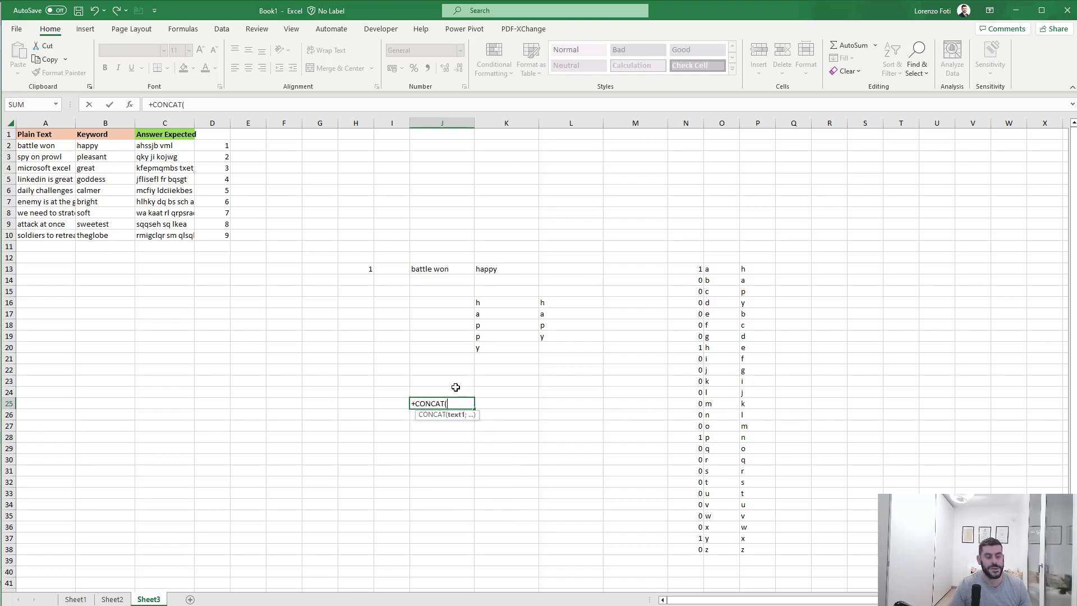
{"action": "type", "text": "xlookup"}
{"action": "key", "text": "Tab"}
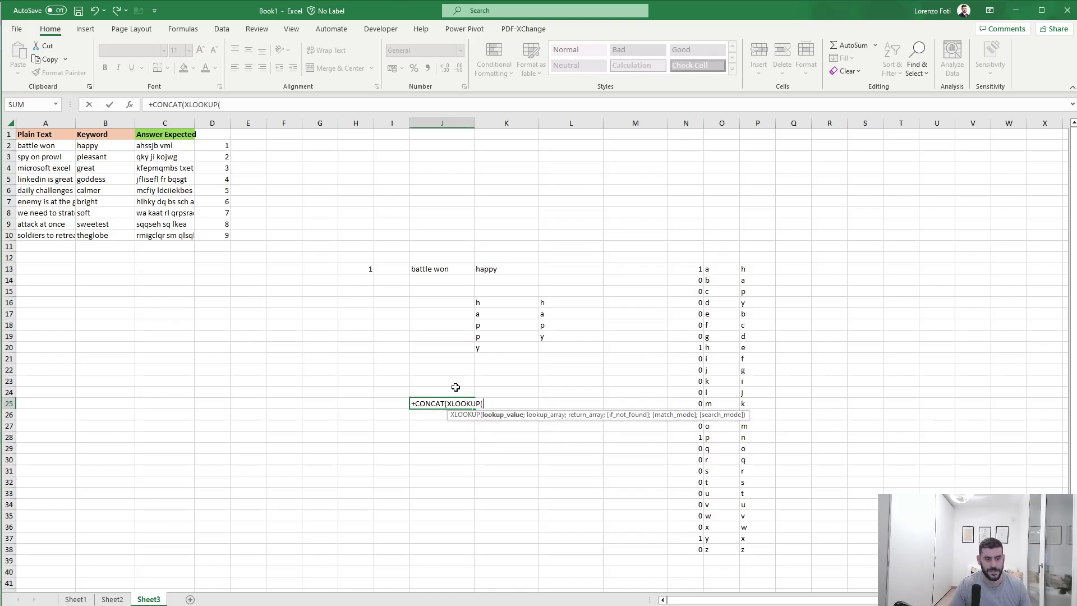
{"action": "type", "text": "mid("}
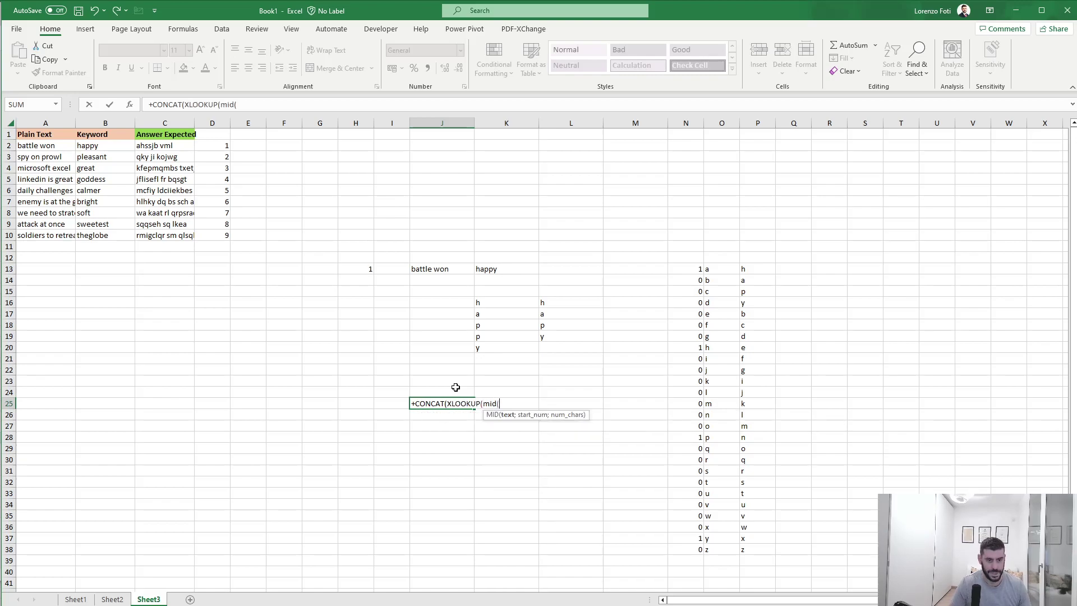
{"action": "key", "text": "ctrl+Up"}
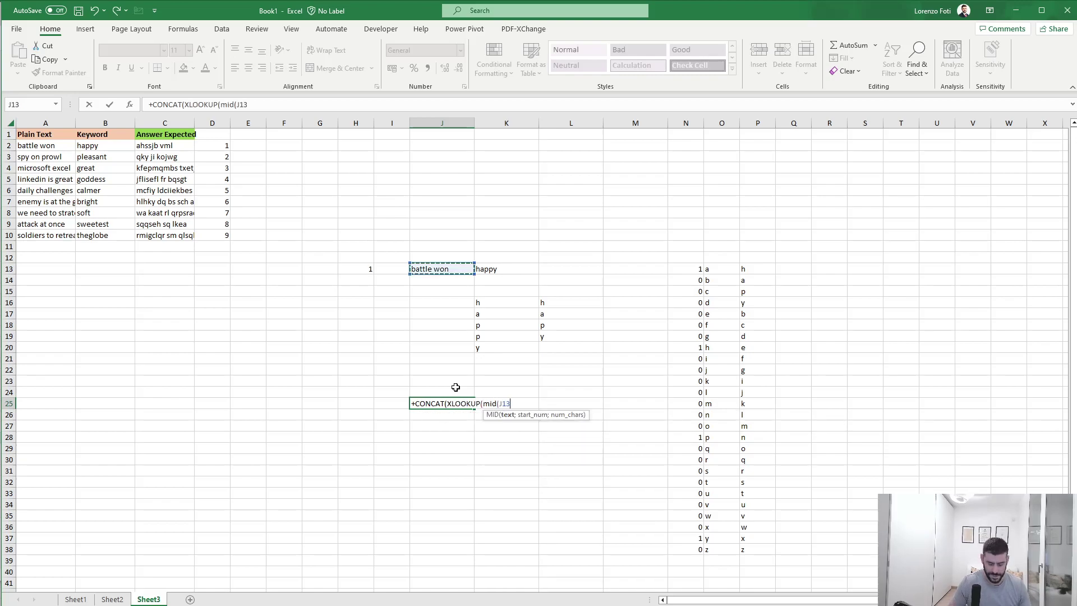
{"action": "type", "text": ";len("}
{"action": "key", "text": "ctrl+Up"}
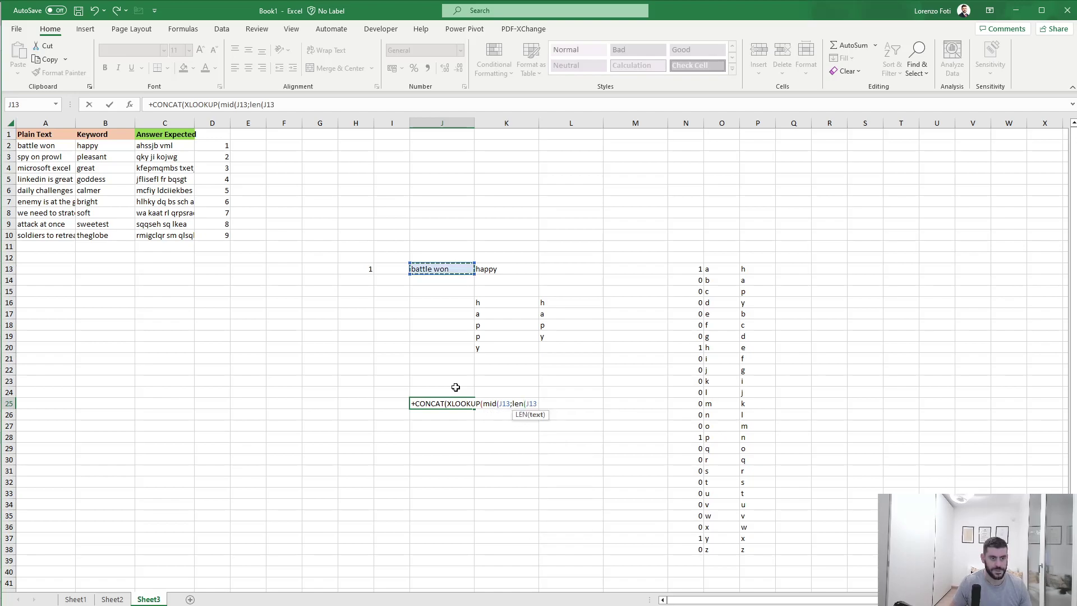
{"action": "type", "text": ");1)"}
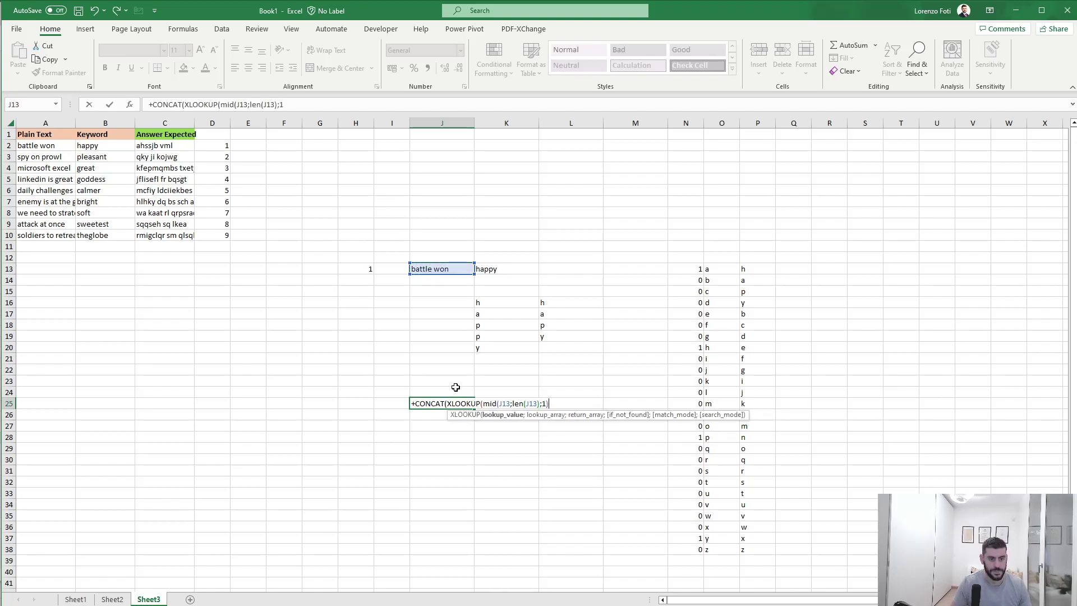
{"action": "type", "text": ";"}
{"action": "key", "text": "Right"}
{"action": "key", "text": "Right"}
{"action": "key", "text": "Right"}
{"action": "key", "text": "Right"}
{"action": "key", "text": "Right"}
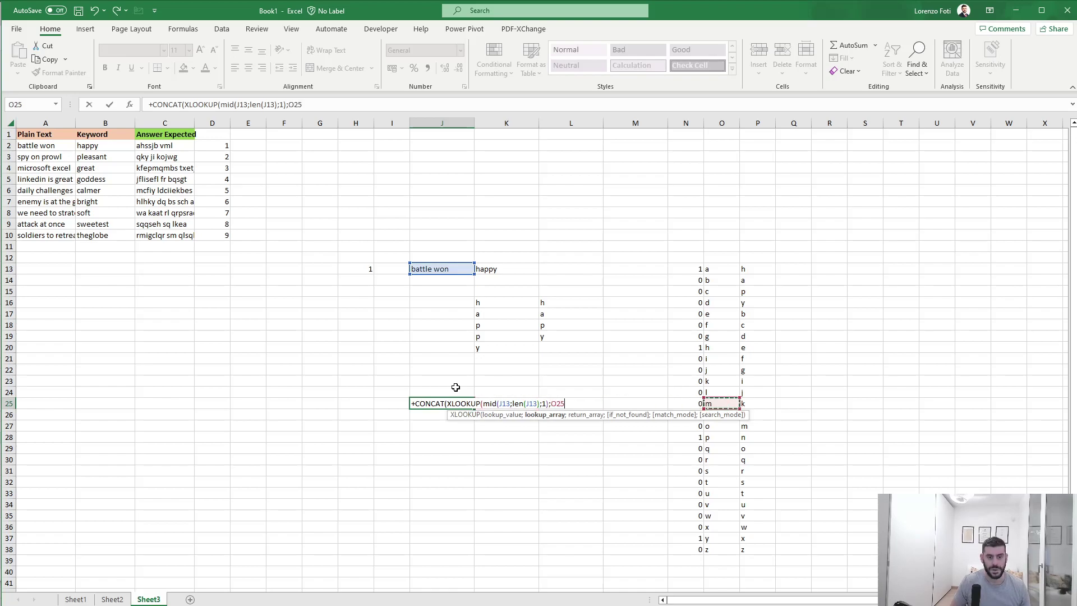
{"action": "key", "text": "ctrl+Up"}
{"action": "key", "text": "ctrl+shift+Down"}
{"action": "type", "text": ";"}
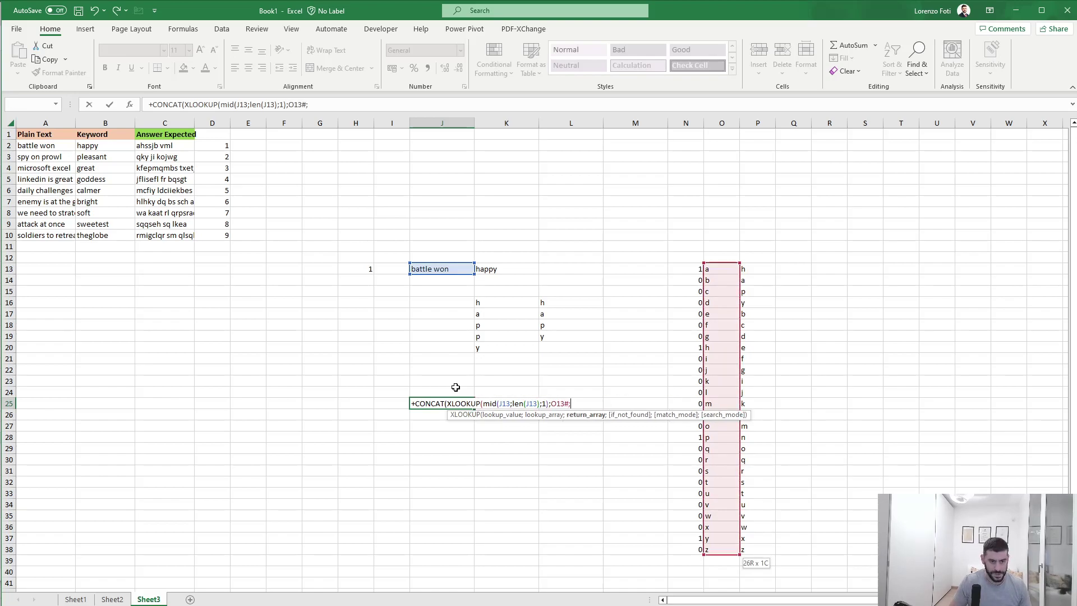
{"action": "key", "text": "Right"}
{"action": "key", "text": "Right"}
{"action": "key", "text": "Right"}
{"action": "key", "text": "Right"}
{"action": "key", "text": "Right"}
{"action": "key", "text": "Right"}
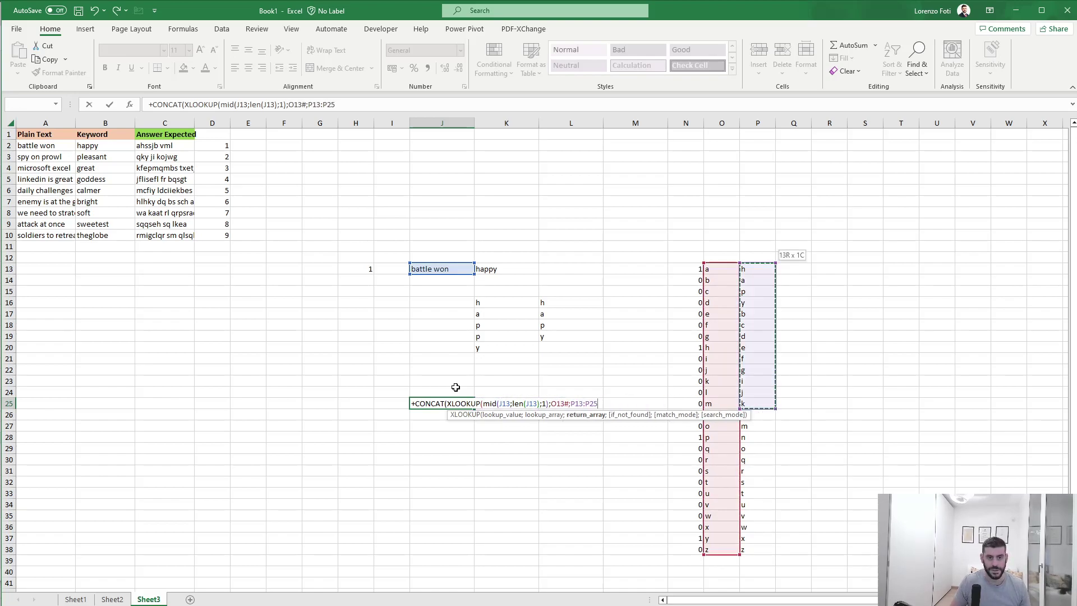
{"action": "key", "text": "ctrl+Up"}
{"action": "key", "text": "ctrl+shift+Down"}
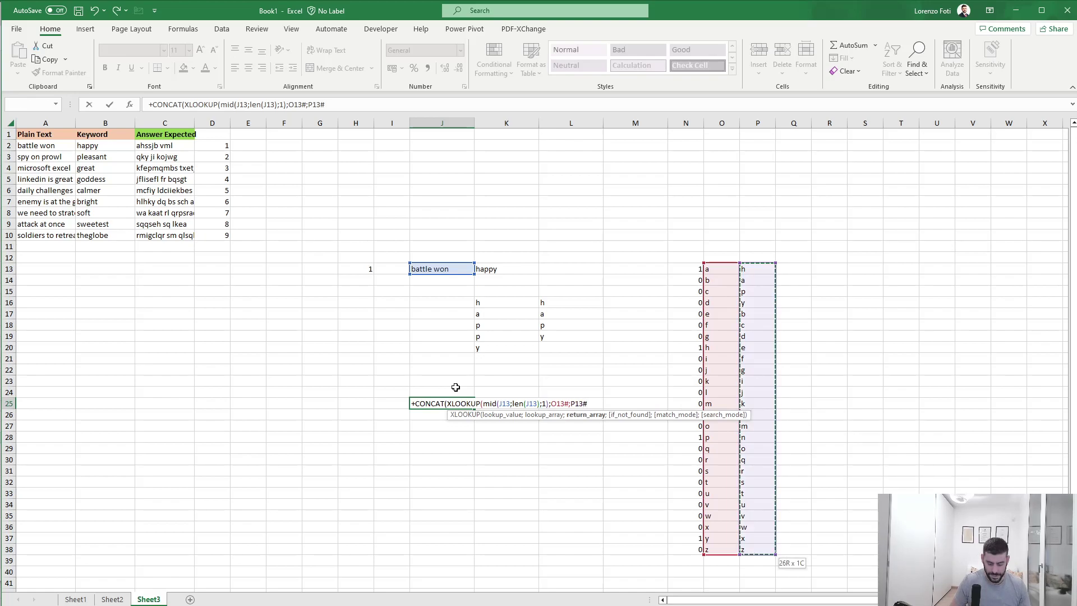
{"action": "type", "text": ";"}
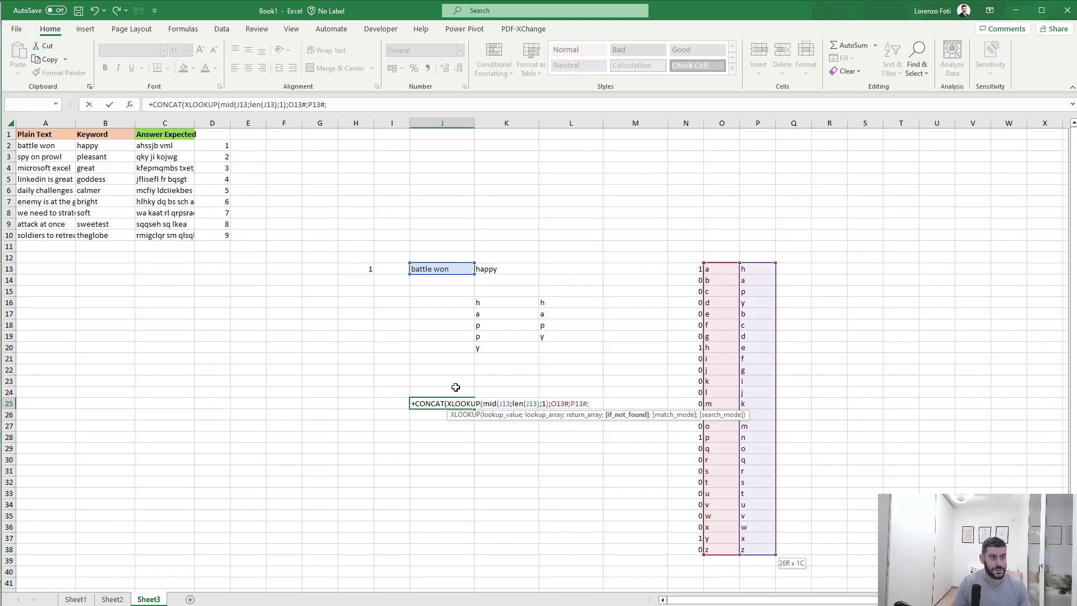
{"action": "type", "text": "\" \")"}
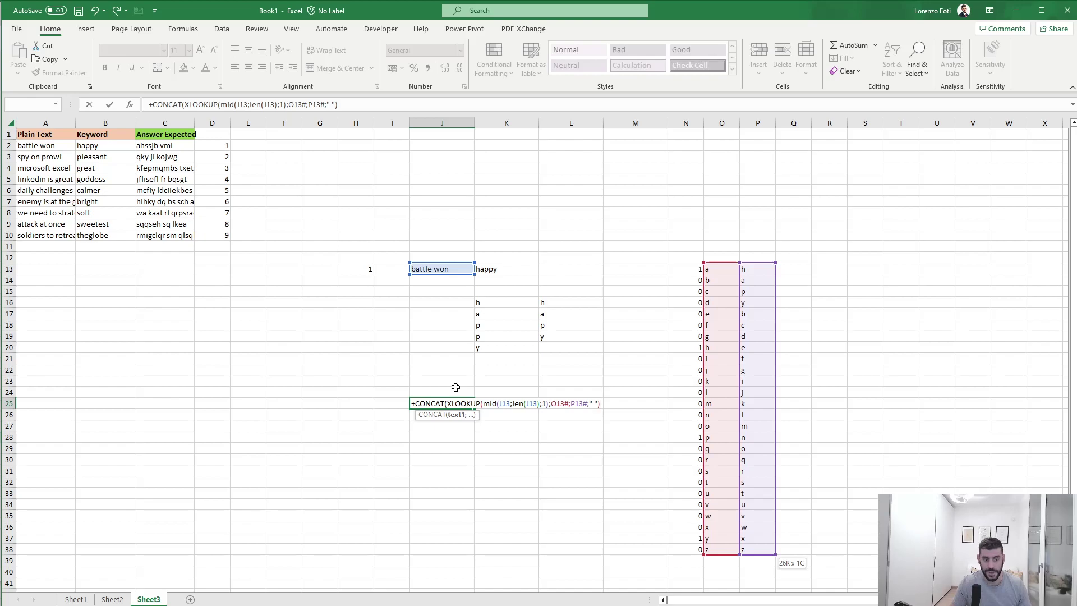
{"action": "type", "text": ")"}
{"action": "key", "text": "ctrl+Return"}
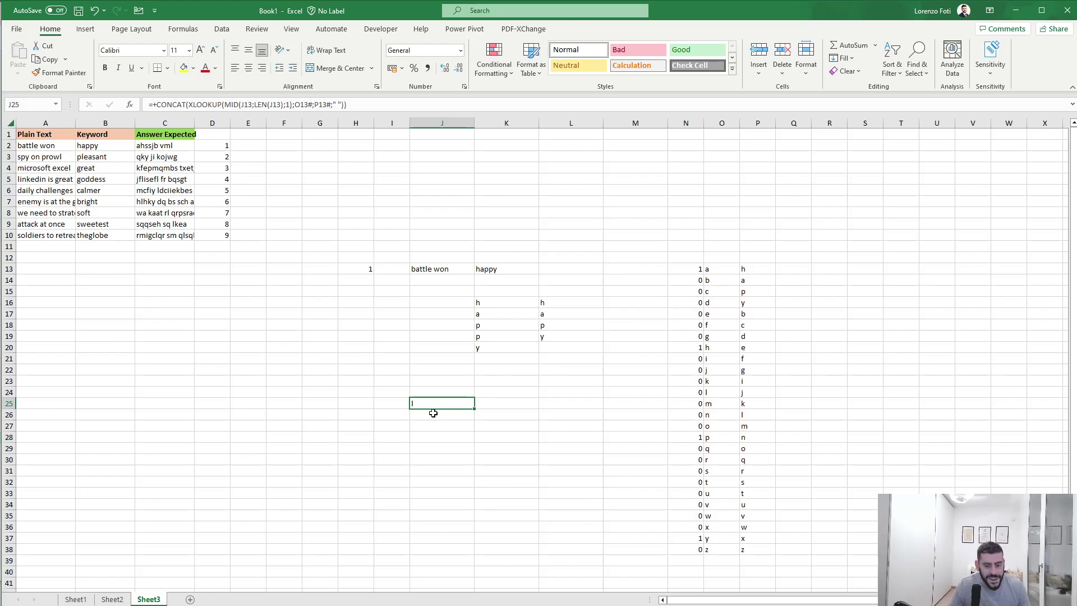
{"action": "key", "text": "Delete"}
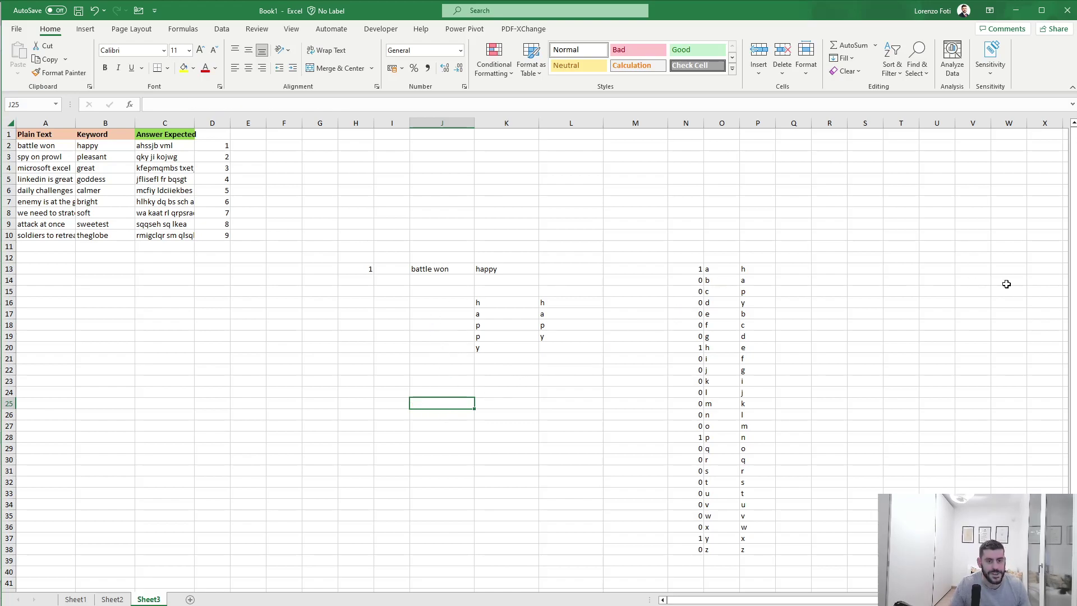
Step: Copy the letter-splitting formula from K16 into R13
{"action": "left_click", "coordinate": [825, 270]}
{"action": "type", "text": "="}
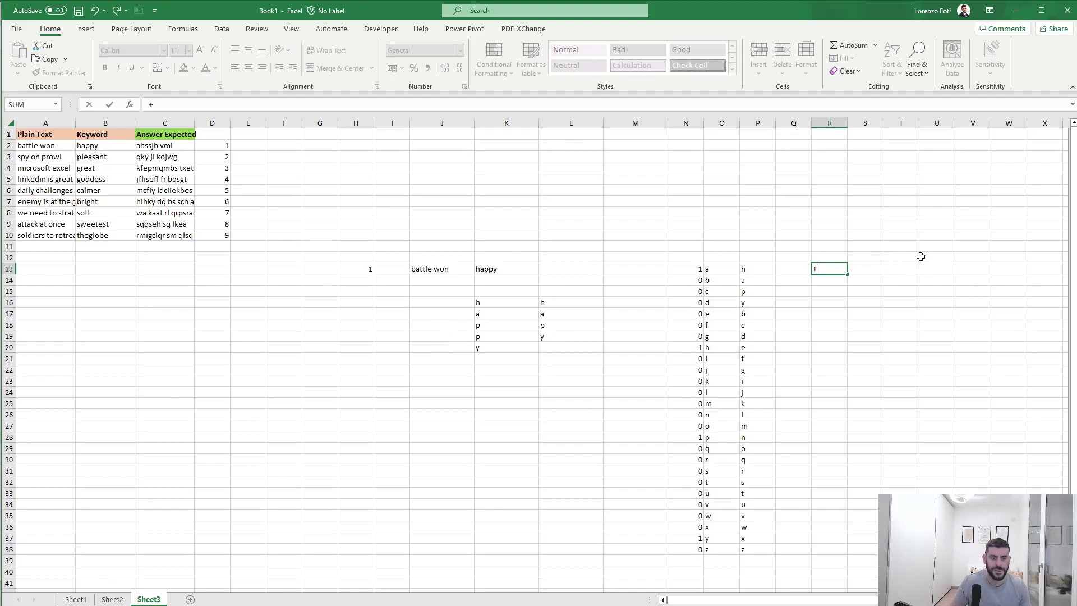
{"action": "key", "text": "Escape"}
{"action": "left_click", "coordinate": [473, 301]}
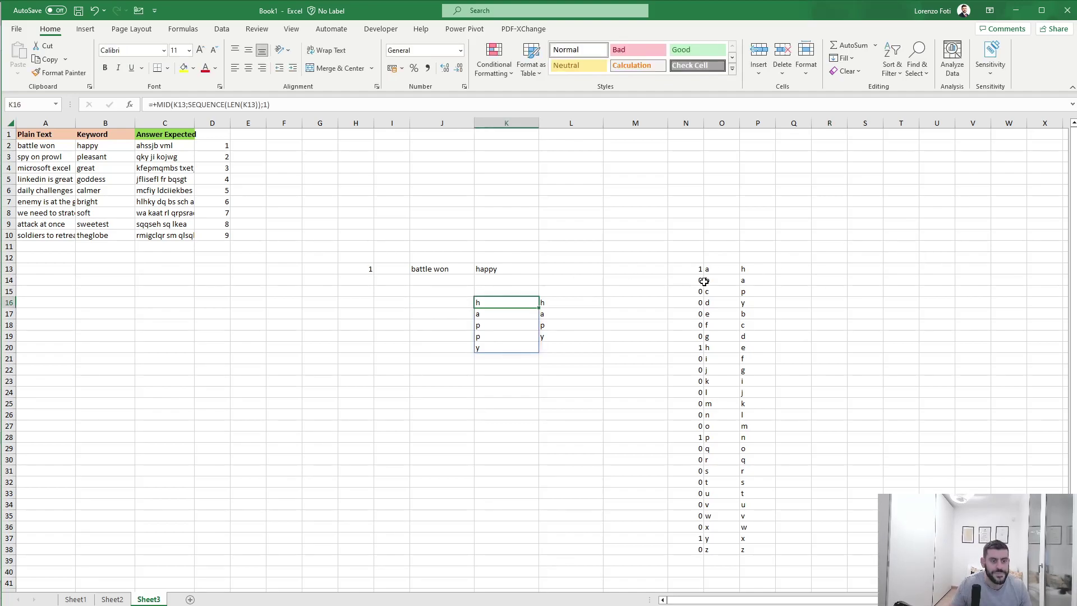
{"action": "key", "text": "ctrl+c"}
{"action": "left_click", "coordinate": [832, 268]}
{"action": "key", "text": "Return"}
Step: Repoint R13's references to J13 so it splits 'battle won' into single characters
{"action": "key", "text": "F2"}
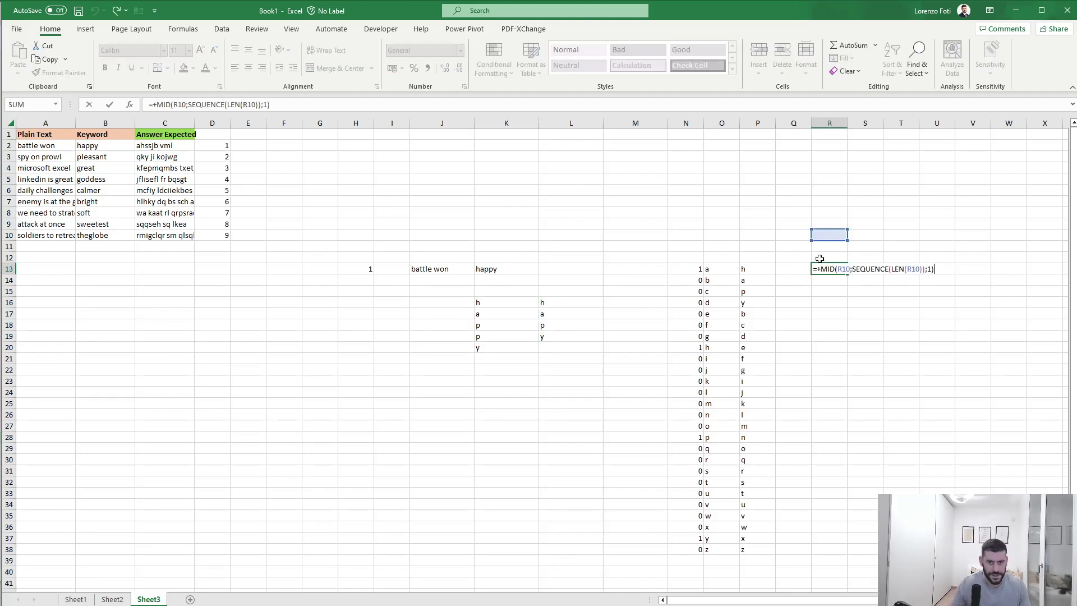
{"action": "left_click_drag", "start_coordinate": [828, 241], "coordinate": [457, 294]}
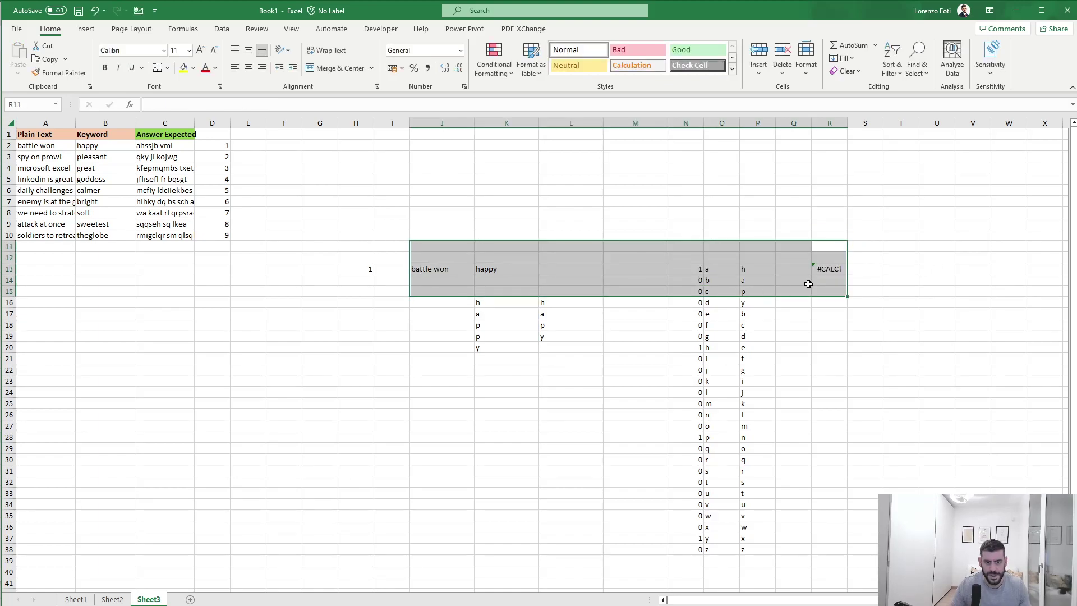
{"action": "left_click", "coordinate": [829, 272]}
{"action": "key", "text": "F2"}
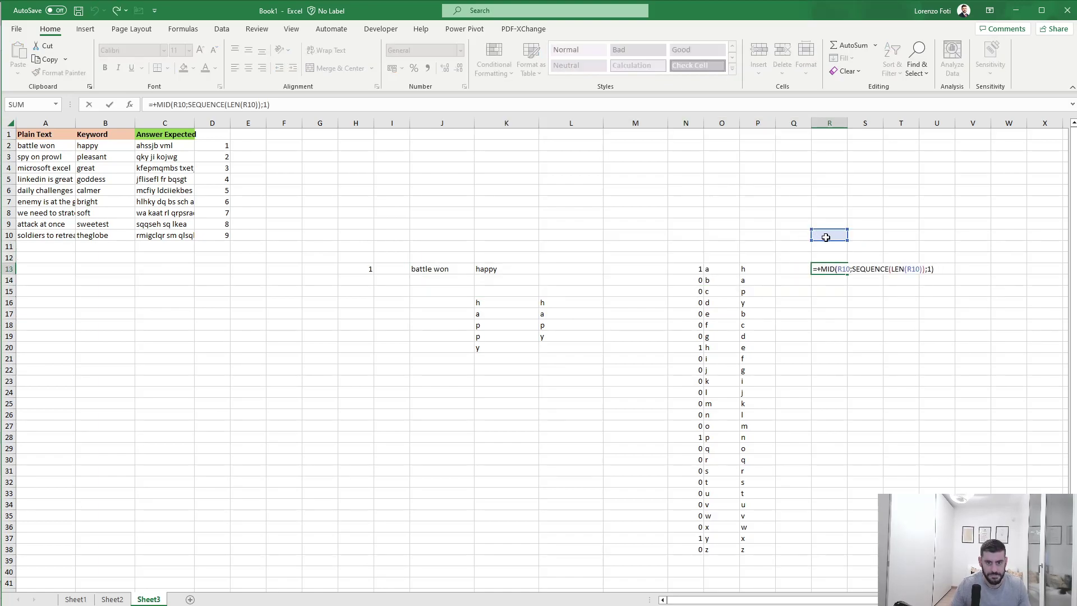
{"action": "left_click_drag", "start_coordinate": [812, 240], "coordinate": [446, 268]}
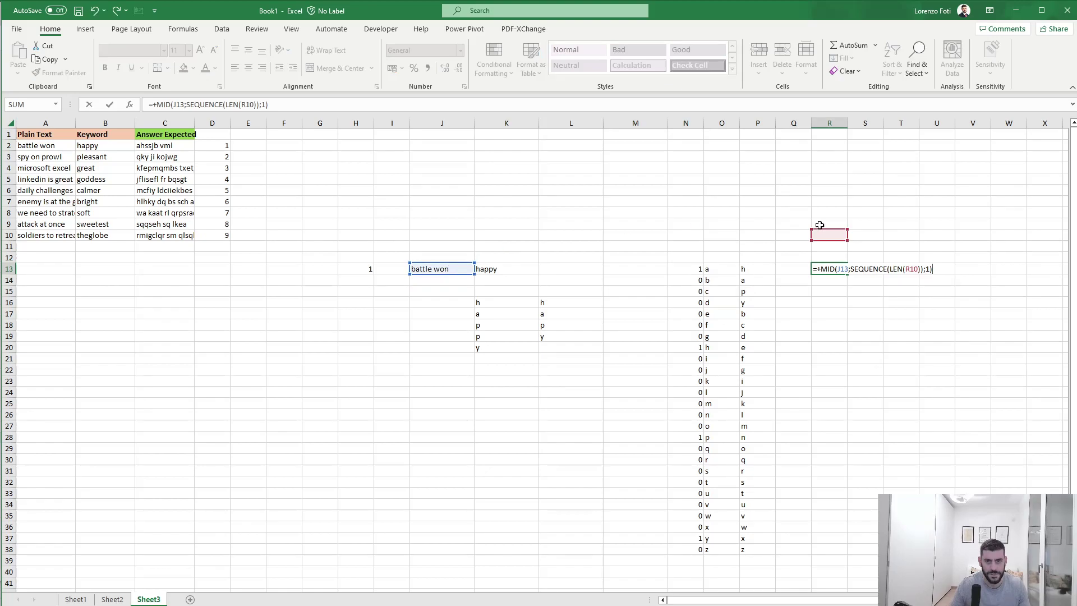
{"action": "left_click_drag", "start_coordinate": [830, 243], "coordinate": [447, 266]}
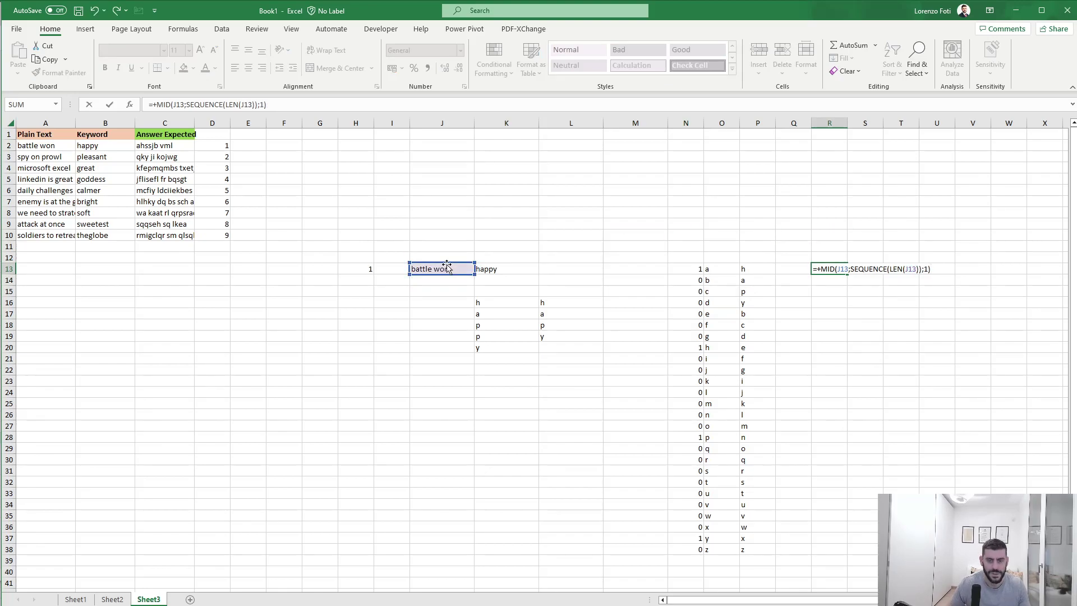
{"action": "key", "text": "Return"}
{"action": "key", "text": "Up"}
{"action": "key", "text": "Right"}
Step: Enter =XLOOKUP(R13;$O$13#;$P$13#;R13) in S13 to map the first letter to the cipher alphabet
{"action": "type", "text": "+xl"}
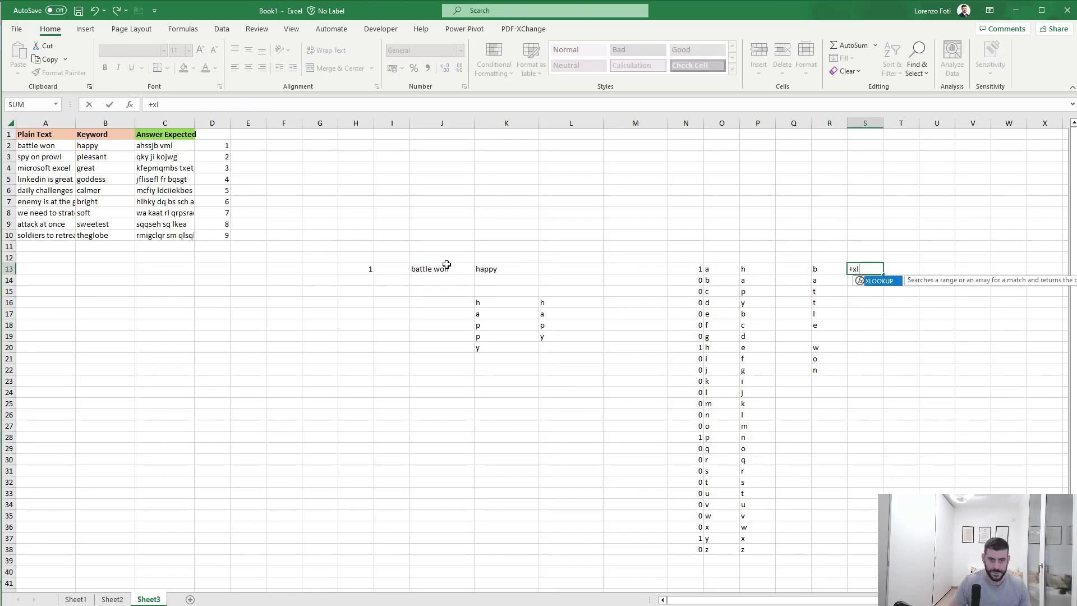
{"action": "key", "text": "Tab"}
{"action": "key", "text": "Left"}
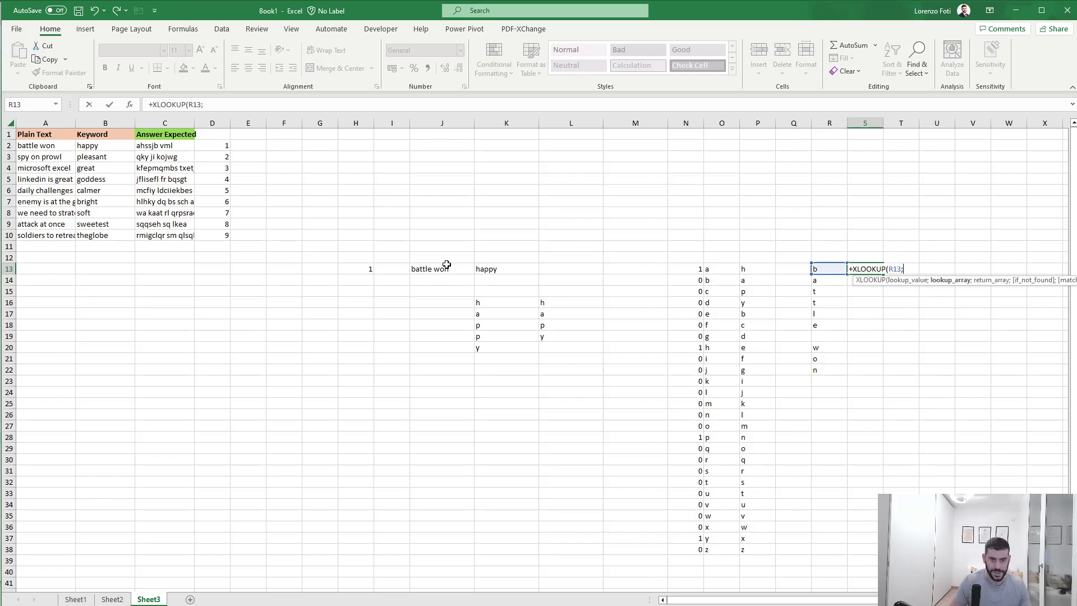
{"action": "type", "text": ";"}
{"action": "key", "text": "Left"}
{"action": "key", "text": "Left"}
{"action": "key", "text": "Left"}
{"action": "key", "text": "Left"}
{"action": "key", "text": "ctrl+shift+Down"}
{"action": "key", "text": "F4"}
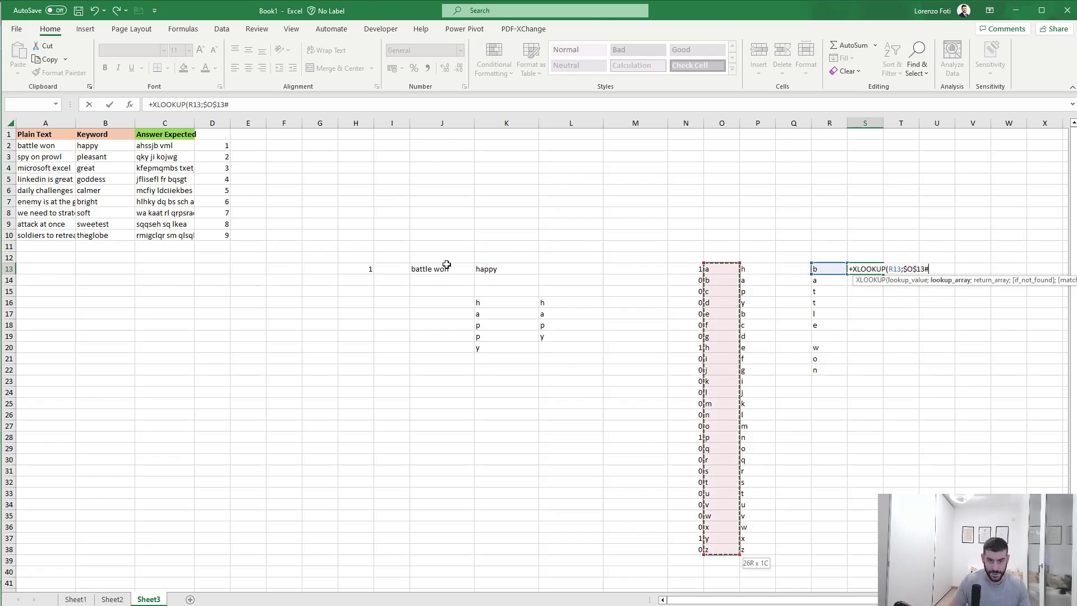
{"action": "type", "text": ";"}
{"action": "key", "text": "Left"}
{"action": "key", "text": "Left"}
{"action": "key", "text": "Left"}
{"action": "key", "text": "ctrl+shift+Down"}
{"action": "key", "text": "F4"}
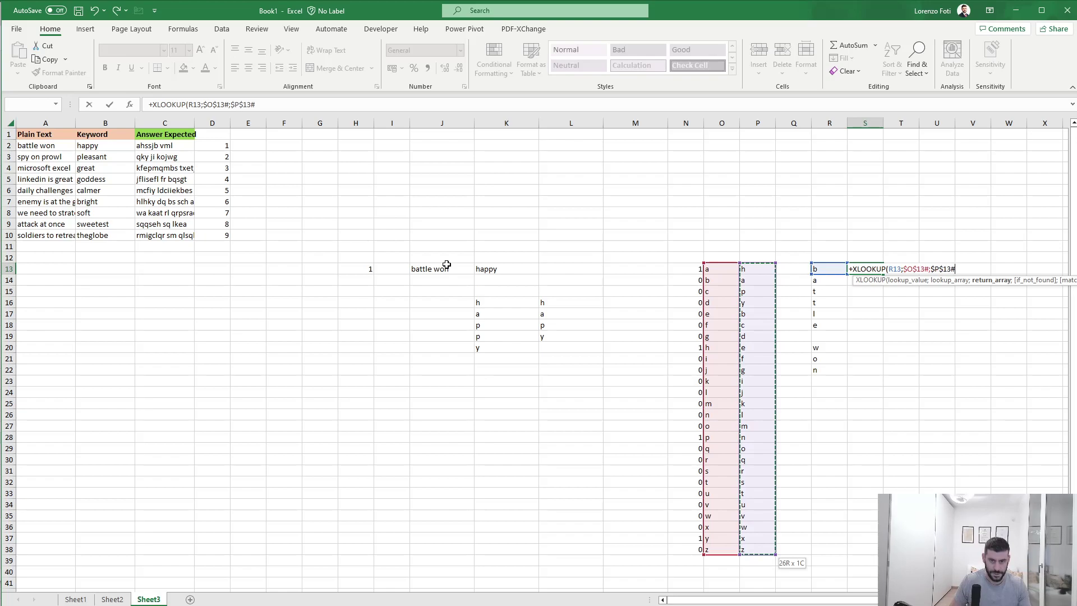
{"action": "type", "text": ";"}
{"action": "key", "text": "Left"}
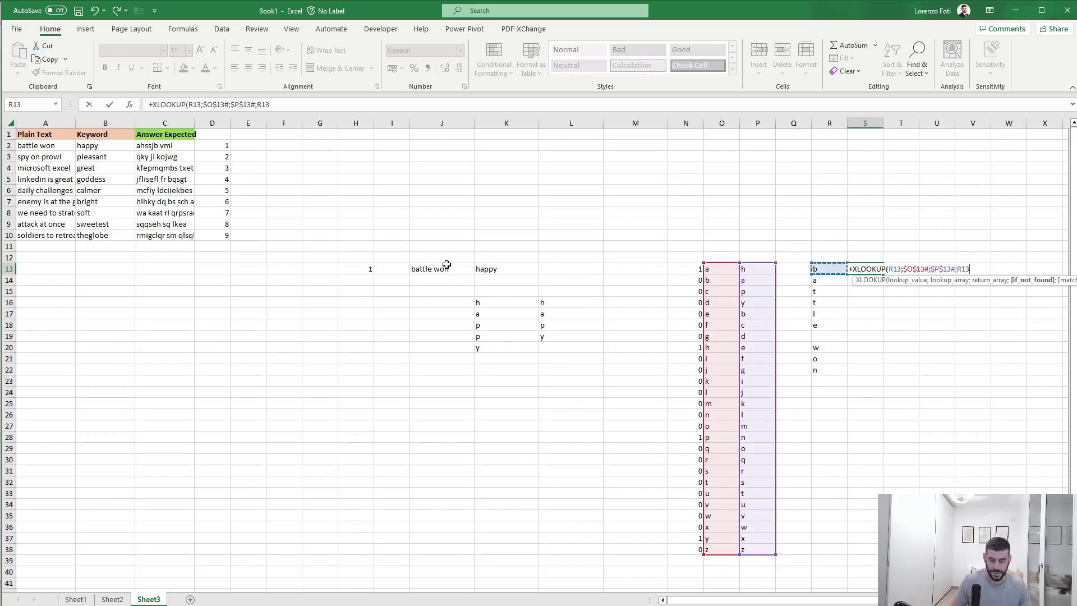
{"action": "key", "text": "Return"}
Step: Copy the S13 lookup into S14:S22, encrypting 'battle won' as 'ahssjb vml'
{"action": "key", "text": "Up"}
{"action": "key", "text": "ctrl+c"}
{"action": "key", "text": "shift+Down"}
{"action": "key", "text": "shift+Down"}
{"action": "key", "text": "shift+Down"}
{"action": "key", "text": "shift+Down"}
{"action": "key", "text": "shift+Down"}
{"action": "key", "text": "shift+Down"}
{"action": "key", "text": "shift+Down"}
{"action": "key", "text": "shift+Down"}
{"action": "key", "text": "shift+Down"}
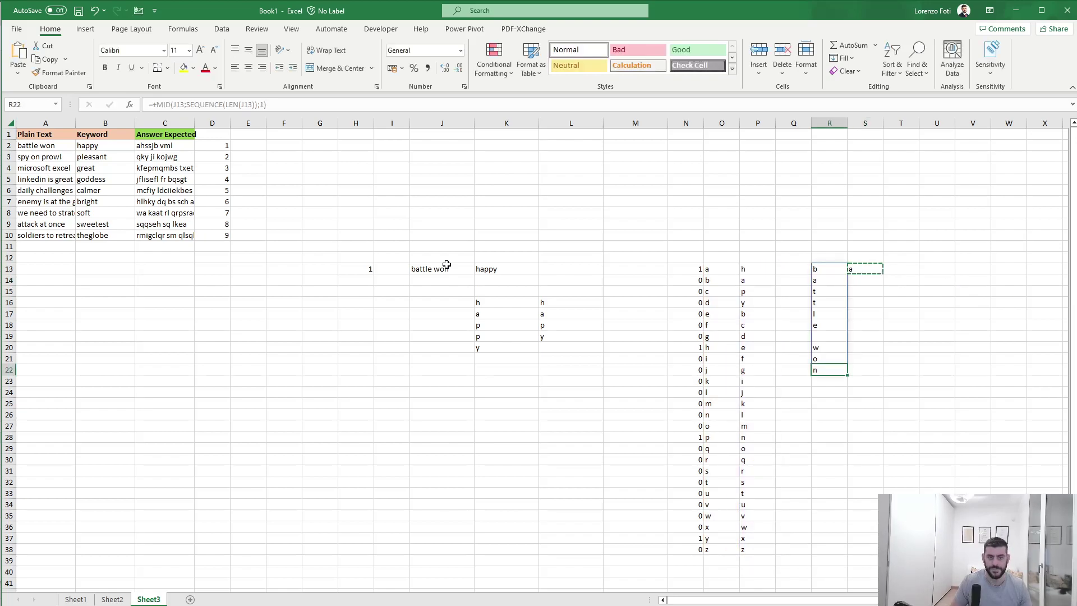
{"action": "key", "text": "ctrl+v"}
{"action": "key", "text": "Escape"}
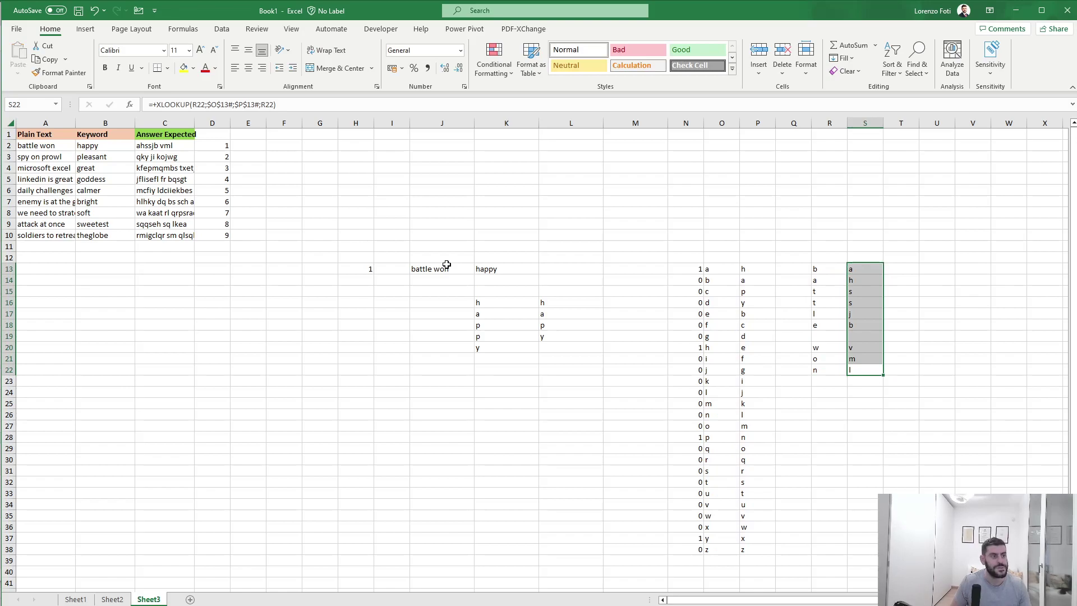
{"action": "key", "text": "Up"}
{"action": "key", "text": "Up"}
{"action": "key", "text": "Up"}
{"action": "key", "text": "Up"}
{"action": "key", "text": "Up"}
{"action": "key", "text": "Up"}
{"action": "key", "text": "Up"}
{"action": "key", "text": "Up"}
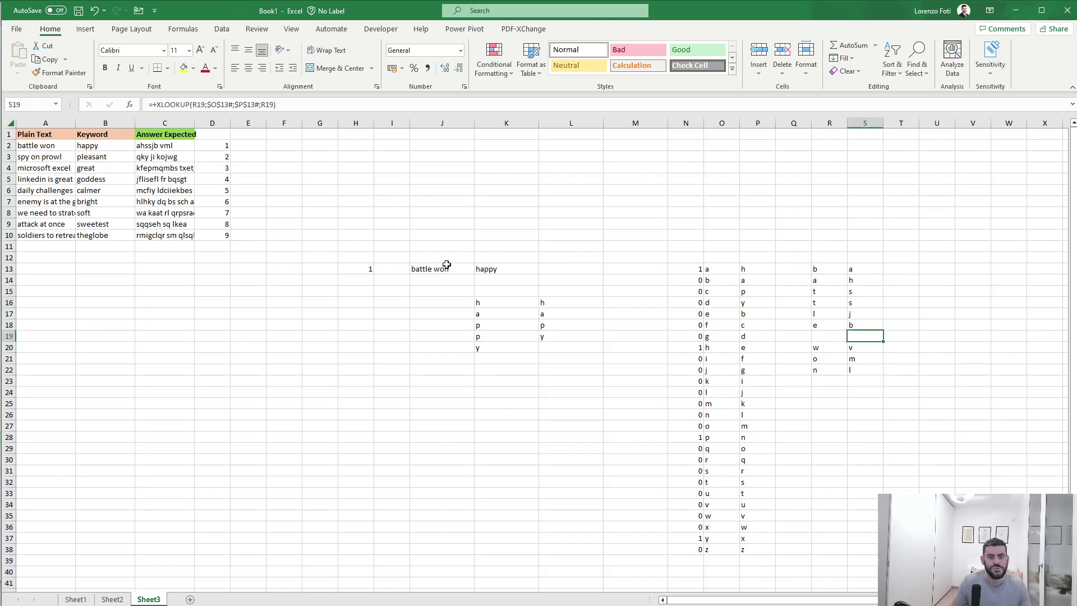
{"action": "key", "text": "Left"}
{"action": "key", "text": "Left"}
{"action": "key", "text": "Left"}
{"action": "key", "text": "Left"}
{"action": "key", "text": "Left"}
{"action": "key", "text": "Up"}
{"action": "key", "text": "Left"}
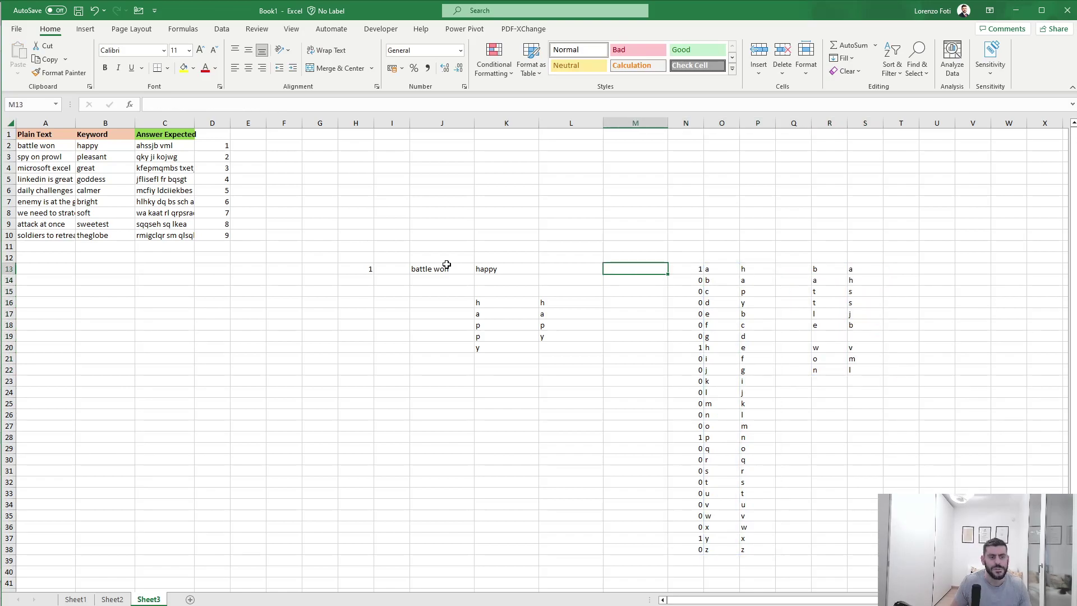
{"action": "key", "text": "Left"}
Step: Try a CONCAT formula over column S in L13, then cancel it
{"action": "type", "text": "+"}
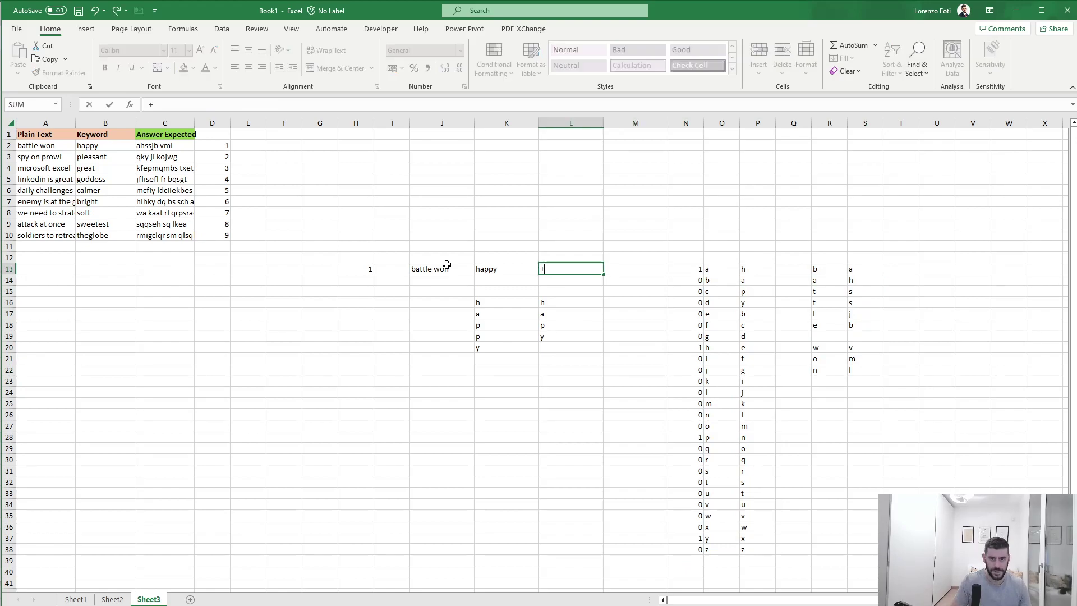
{"action": "type", "text": "con"}
{"action": "key", "text": "Tab"}
{"action": "key", "text": "Right"}
{"action": "key", "text": "Right"}
{"action": "key", "text": "Right"}
{"action": "key", "text": "Right"}
{"action": "key", "text": "Right"}
{"action": "key", "text": "Right"}
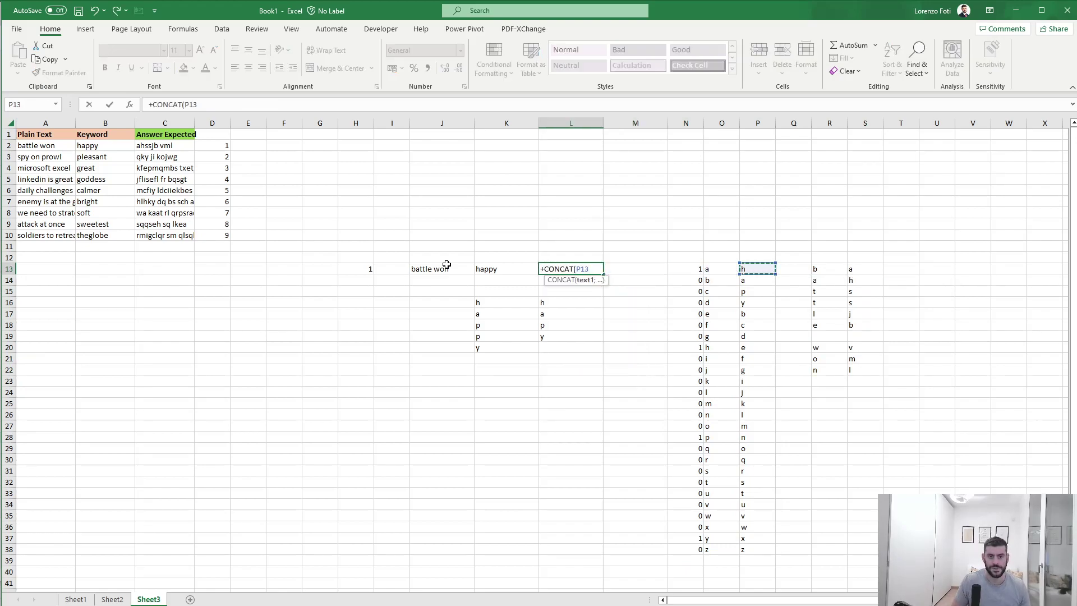
{"action": "key", "text": "Right"}
{"action": "key", "text": "ctrl+shift+Down"}
{"action": "key", "text": "ctrl+shift+Down"}
{"action": "key", "text": "ctrl+shift+Down"}
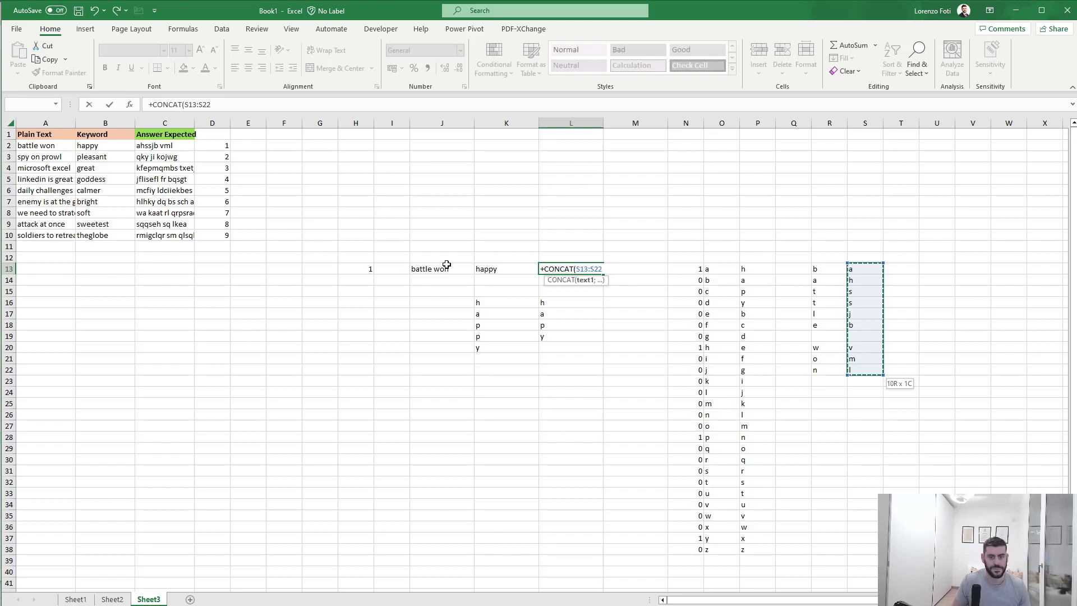
{"action": "key", "text": "Left"}
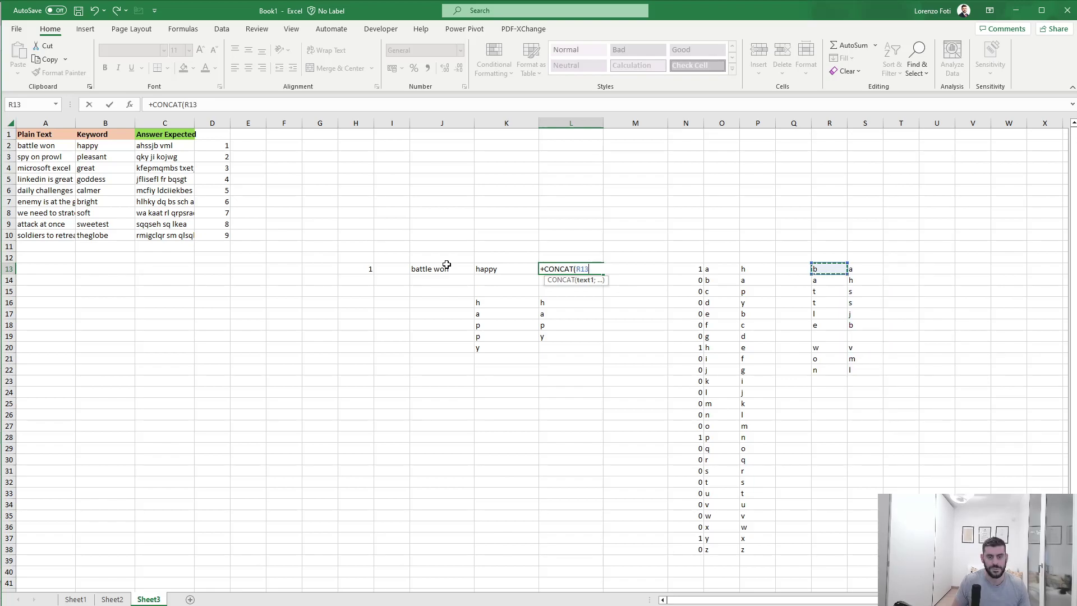
{"action": "key", "text": "Escape"}
Step: Copy the S22 lookup formula down into S23:S38 and check the S23 formula
{"action": "key", "text": "Right"}
{"action": "key", "text": "Right"}
{"action": "key", "text": "Right"}
{"action": "key", "text": "Right"}
{"action": "key", "text": "Right"}
{"action": "key", "text": "Right"}
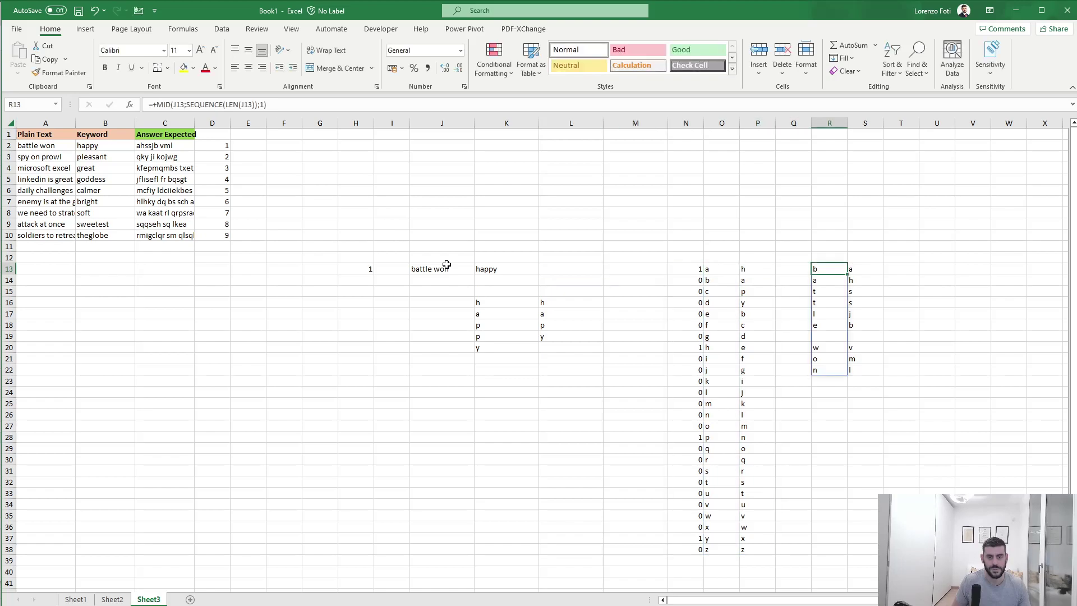
{"action": "key", "text": "Right"}
{"action": "key", "text": "Down"}
{"action": "key", "text": "Down"}
{"action": "key", "text": "Down"}
{"action": "key", "text": "Down"}
{"action": "key", "text": "Down"}
{"action": "key", "text": "Down"}
{"action": "key", "text": "Down"}
{"action": "key", "text": "Down"}
{"action": "key", "text": "Down"}
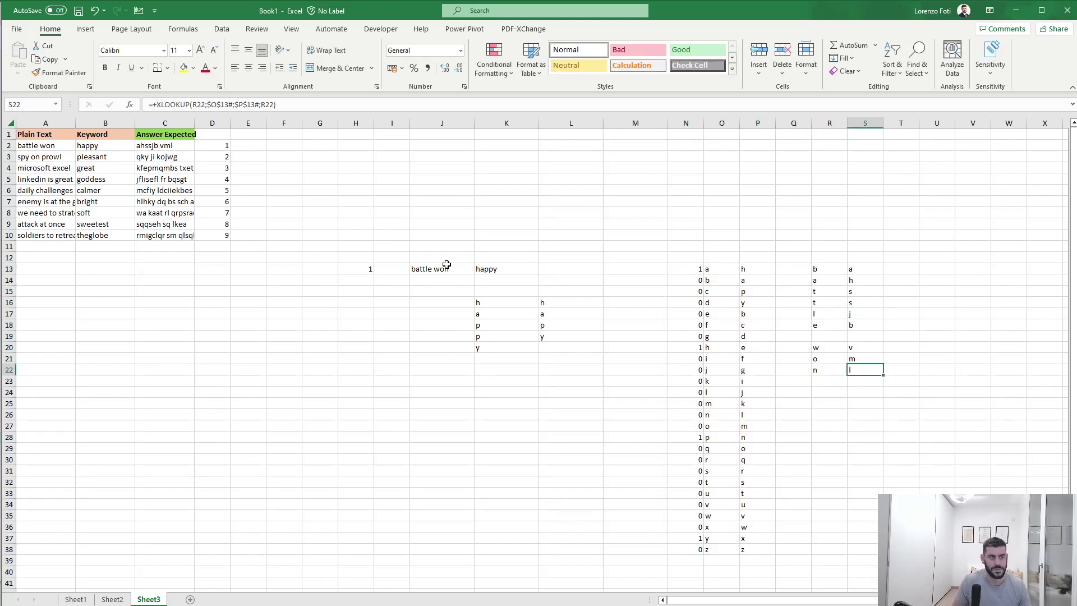
{"action": "key", "text": "ctrl+c"}
{"action": "key", "text": "Down"}
{"action": "key", "text": "shift+Down"}
{"action": "key", "text": "shift+Down"}
{"action": "key", "text": "shift+Down"}
{"action": "key", "text": "shift+Down"}
{"action": "key", "text": "shift+Down"}
{"action": "key", "text": "shift+Down"}
{"action": "key", "text": "shift+Down"}
{"action": "key", "text": "shift+Down"}
{"action": "key", "text": "shift+Down"}
{"action": "key", "text": "shift+Down"}
{"action": "key", "text": "shift+Down"}
{"action": "key", "text": "shift+Down"}
{"action": "key", "text": "shift+Down"}
{"action": "key", "text": "shift+Down"}
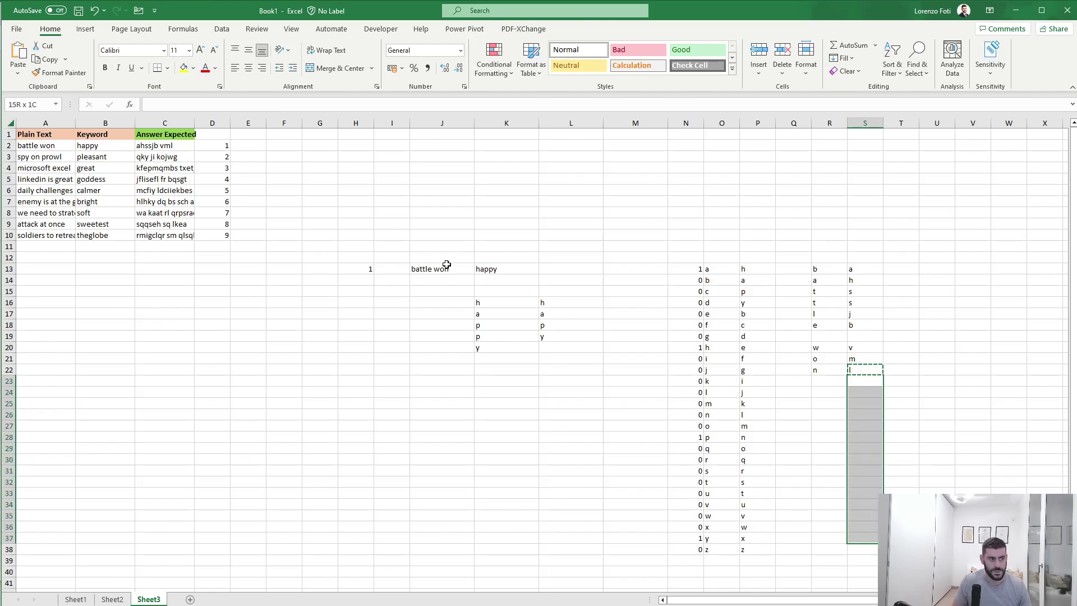
{"action": "key", "text": "shift+Down"}
{"action": "key", "text": "ctrl+v"}
{"action": "key", "text": "Escape"}
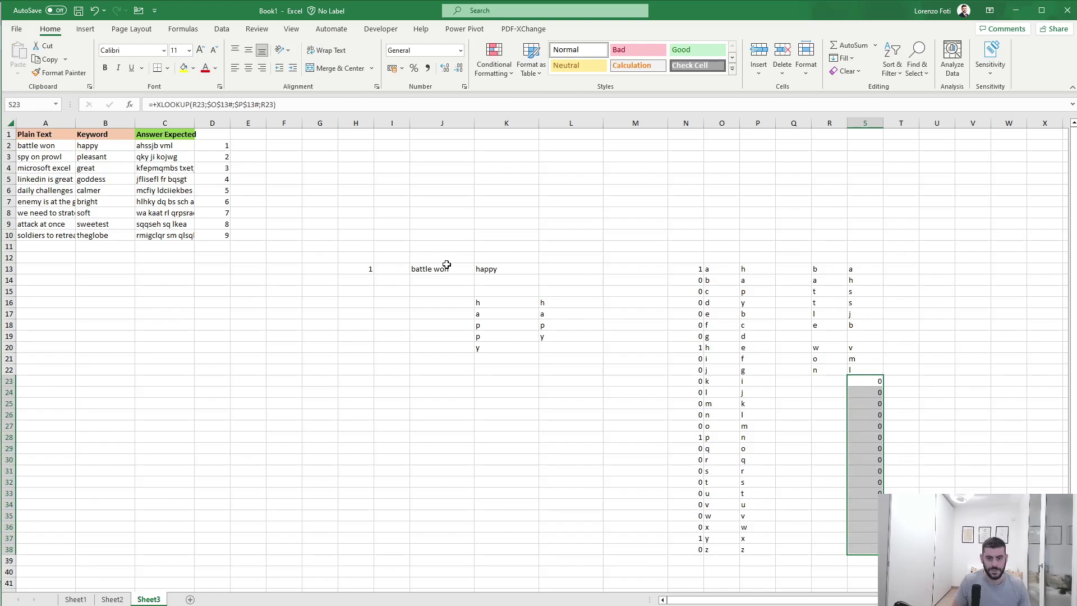
{"action": "key", "text": "Up"}
{"action": "key", "text": "Down"}
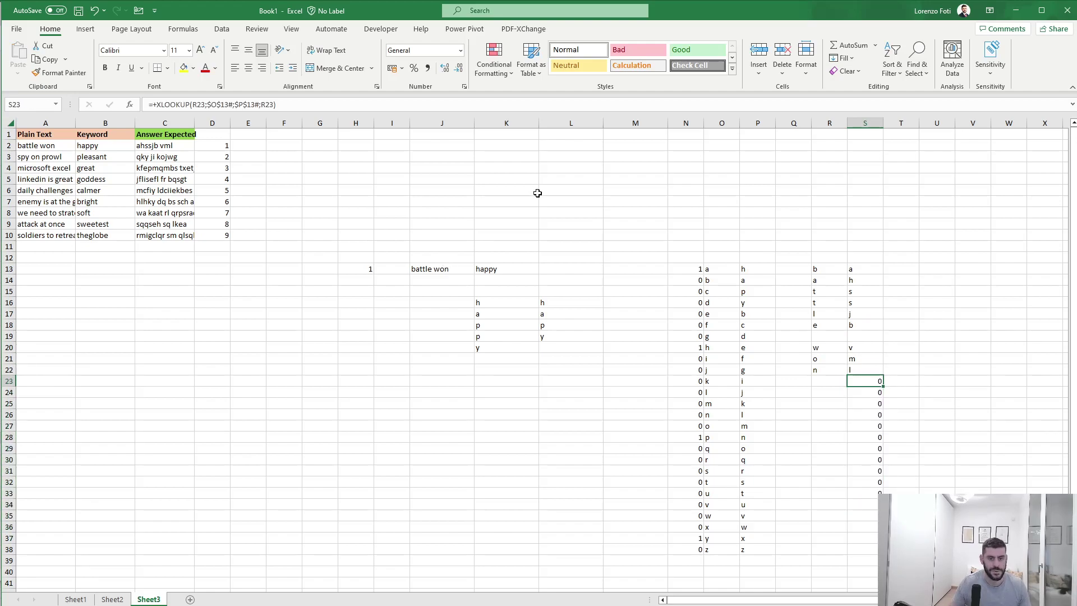
{"action": "left_click", "coordinate": [174, 104]}
{"action": "key", "text": "Escape"}
Step: Wrap the S13 lookup in IF(R13="";"";…) and refill it down to S38
{"action": "left_click", "coordinate": [855, 273]}
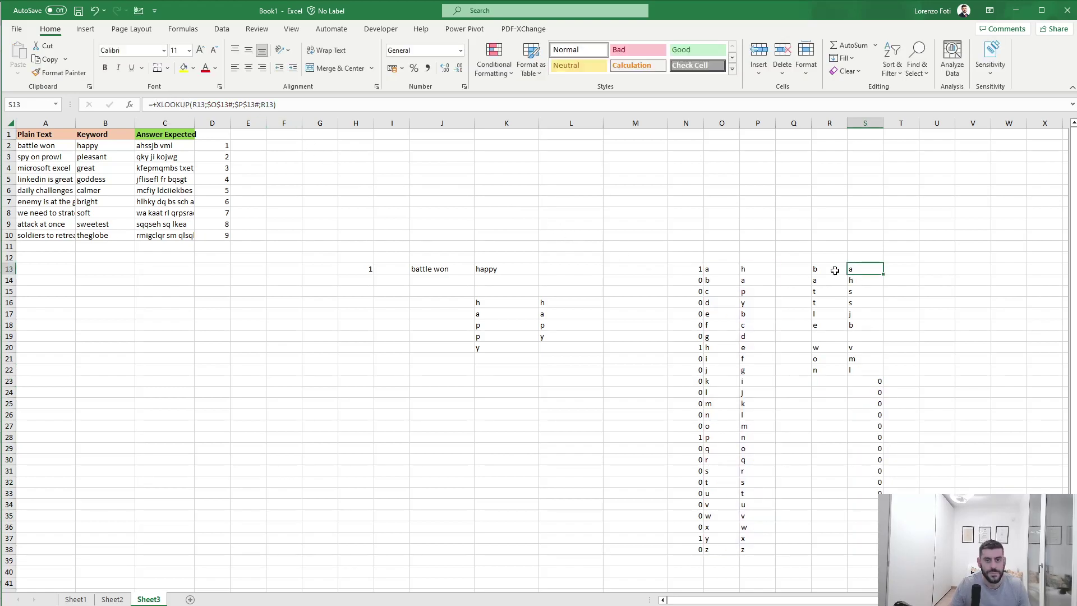
{"action": "left_click", "coordinate": [157, 104]}
{"action": "type", "text": "if("}
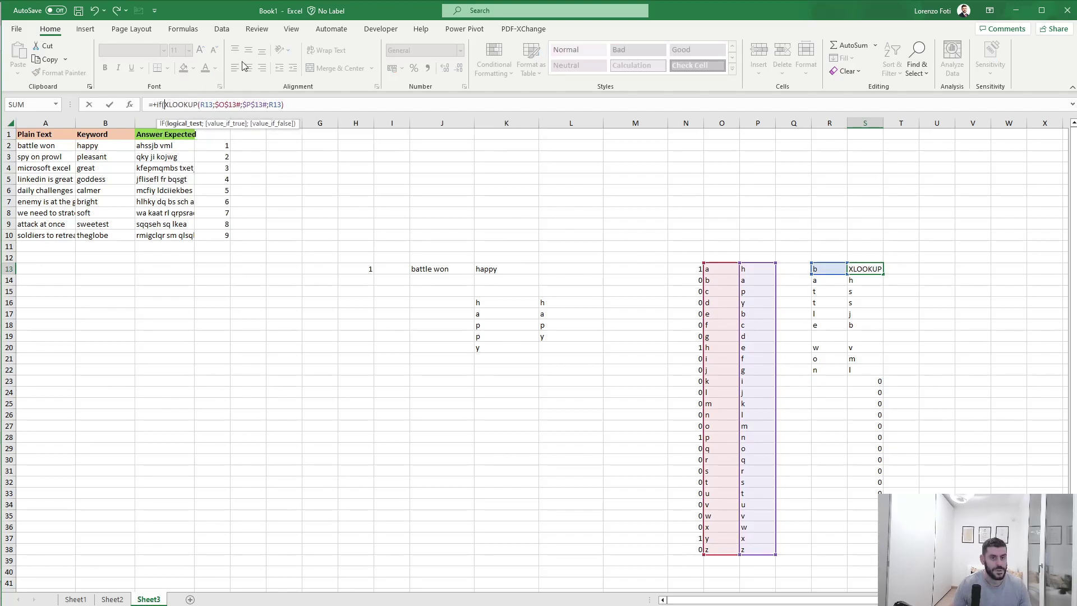
{"action": "left_click", "coordinate": [822, 267]}
{"action": "type", "text": "=\"\";"}
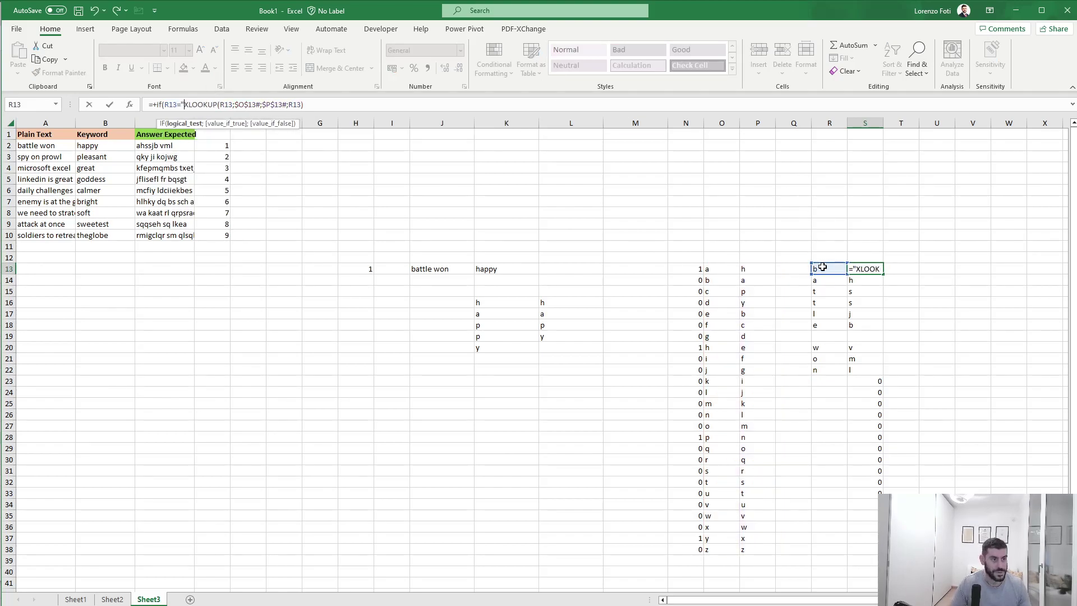
{"action": "type", "text": "\"\";"}
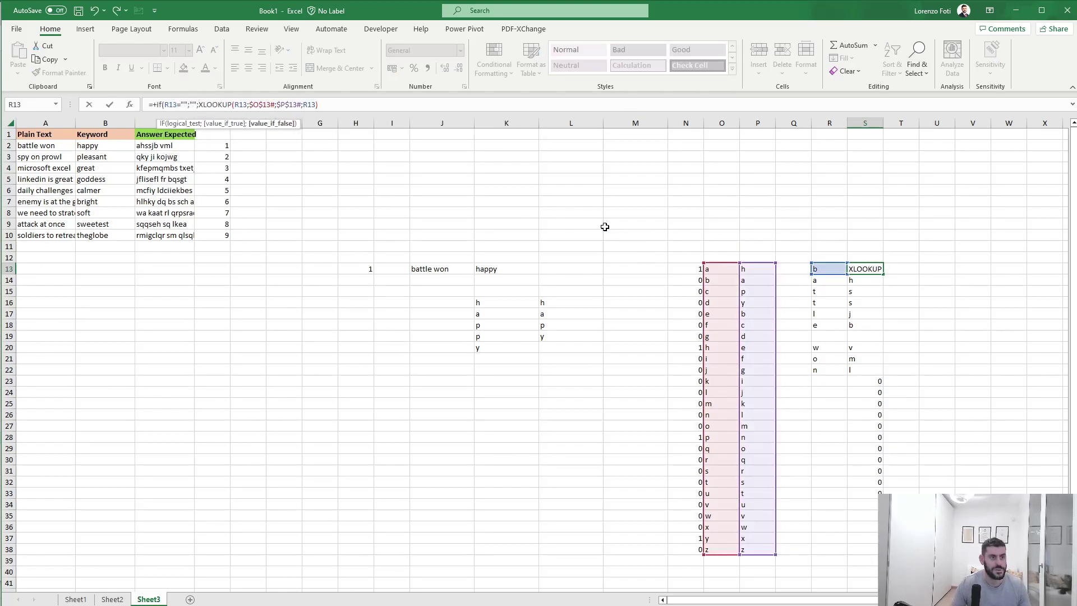
{"action": "left_click", "coordinate": [422, 105]}
{"action": "key", "text": "ctrl+Return"}
{"action": "key", "text": "ctrl+c"}
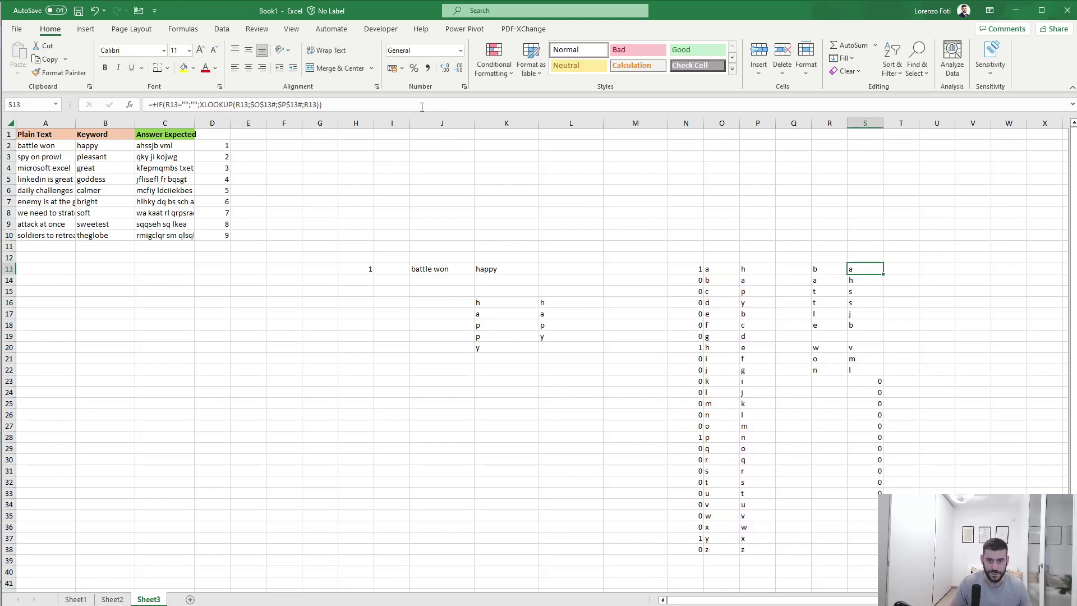
{"action": "key", "text": "Down"}
{"action": "key", "text": "ctrl+shift+Down"}
{"action": "key", "text": "ctrl+v"}
{"action": "key", "text": "Down"}
{"action": "key", "text": "Escape"}
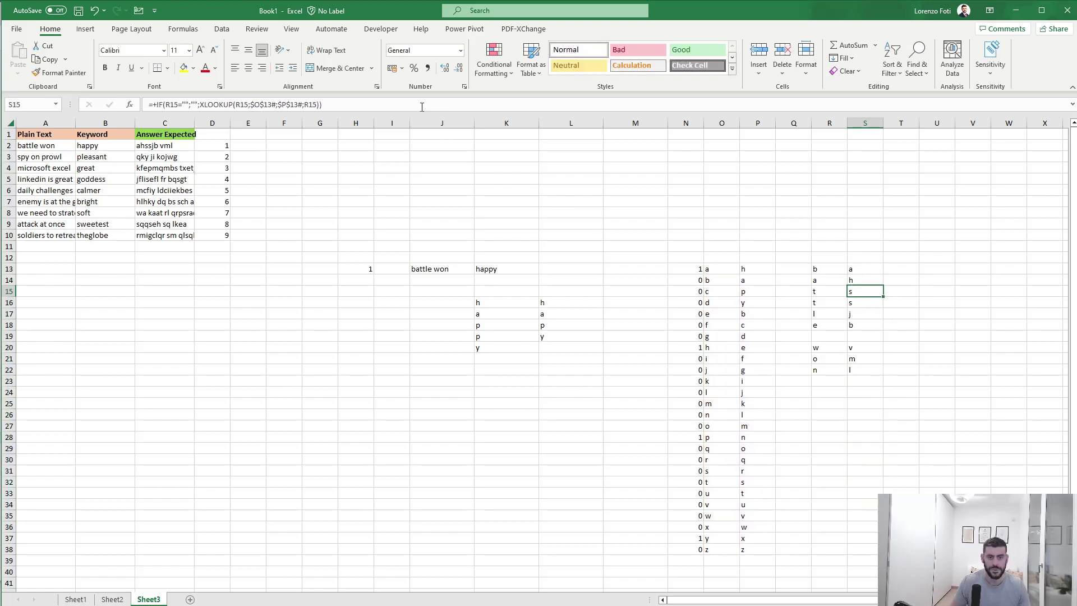
Step: Enter =CONCAT(S13:S38) in L13 to show the encrypted text 'ahssjb vml'
{"action": "key", "text": "Left"}
{"action": "key", "text": "Left"}
{"action": "key", "text": "Left"}
{"action": "key", "text": "Left"}
{"action": "key", "text": "Left"}
{"action": "key", "text": "Left"}
{"action": "key", "text": "Left"}
{"action": "key", "text": "Up"}
{"action": "key", "text": "Up"}
{"action": "key", "text": "Left"}
{"action": "key", "text": "Right"}
{"action": "key", "text": "Down"}
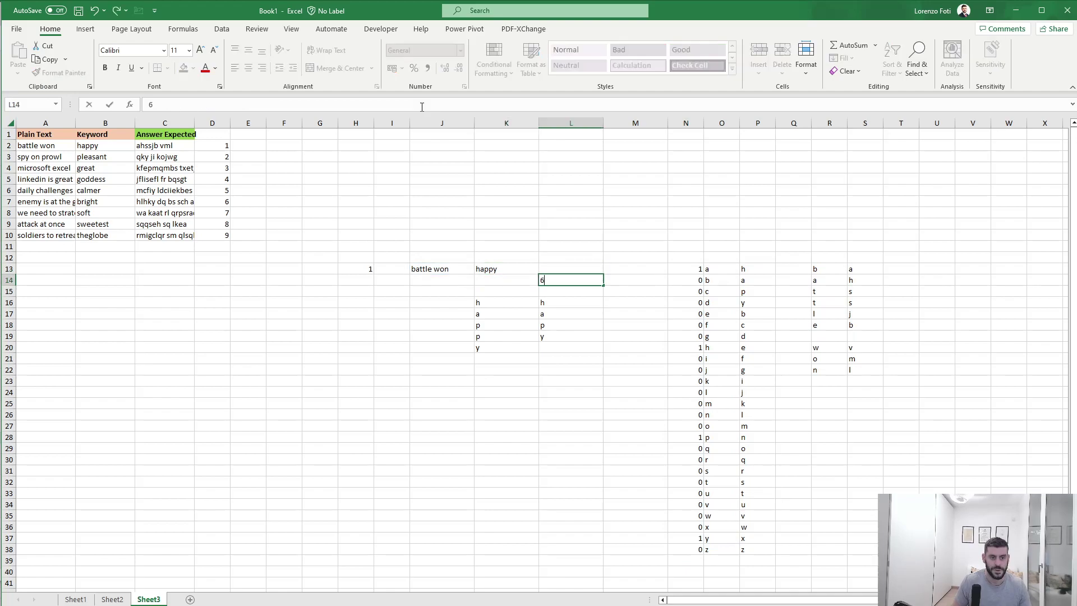
{"action": "key", "text": "Up"}
{"action": "type", "text": "+conc"}
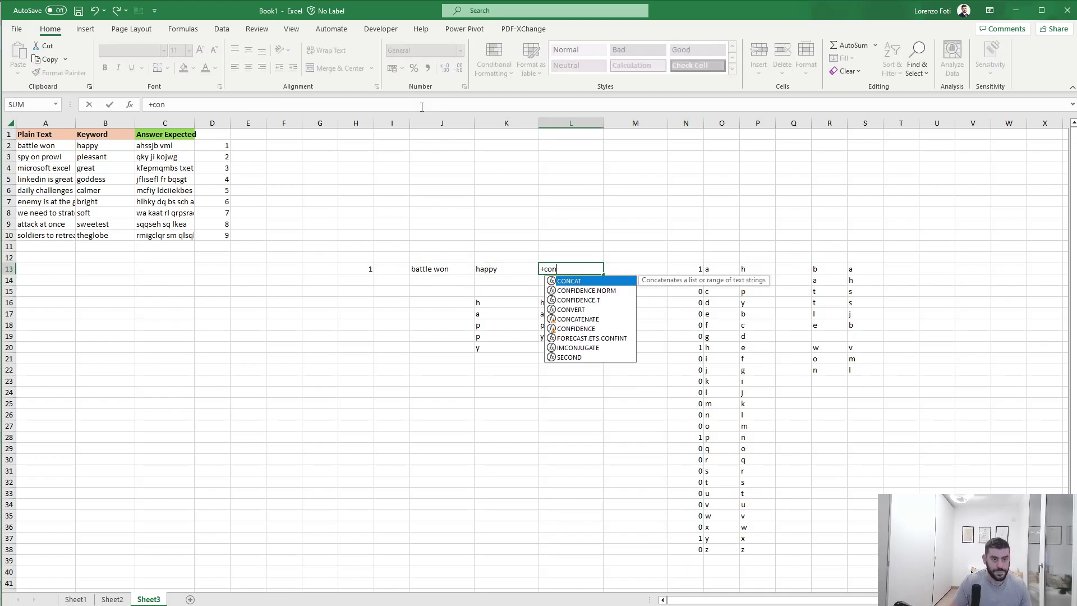
{"action": "key", "text": "Tab"}
{"action": "key", "text": "Right"}
{"action": "key", "text": "Right"}
{"action": "key", "text": "Right"}
{"action": "key", "text": "Right"}
{"action": "key", "text": "Right"}
{"action": "key", "text": "Right"}
{"action": "key", "text": "Right"}
{"action": "key", "text": "shift+Down"}
{"action": "key", "text": "shift+Down"}
{"action": "key", "text": "shift+Down"}
{"action": "key", "text": "shift+Down"}
{"action": "key", "text": "shift+Down"}
{"action": "key", "text": "shift+Down"}
{"action": "key", "text": "shift+Down"}
{"action": "key", "text": "shift+Down"}
{"action": "key", "text": "shift+Down"}
{"action": "key", "text": "shift+Down"}
{"action": "key", "text": "shift+Down"}
{"action": "key", "text": "shift+Down"}
{"action": "key", "text": "shift+Down"}
{"action": "key", "text": "shift+Down"}
{"action": "key", "text": "shift+Down"}
{"action": "key", "text": "shift+Down"}
{"action": "key", "text": "shift+Down"}
{"action": "key", "text": "shift+Down"}
{"action": "key", "text": "shift+Down"}
{"action": "key", "text": "shift+Down"}
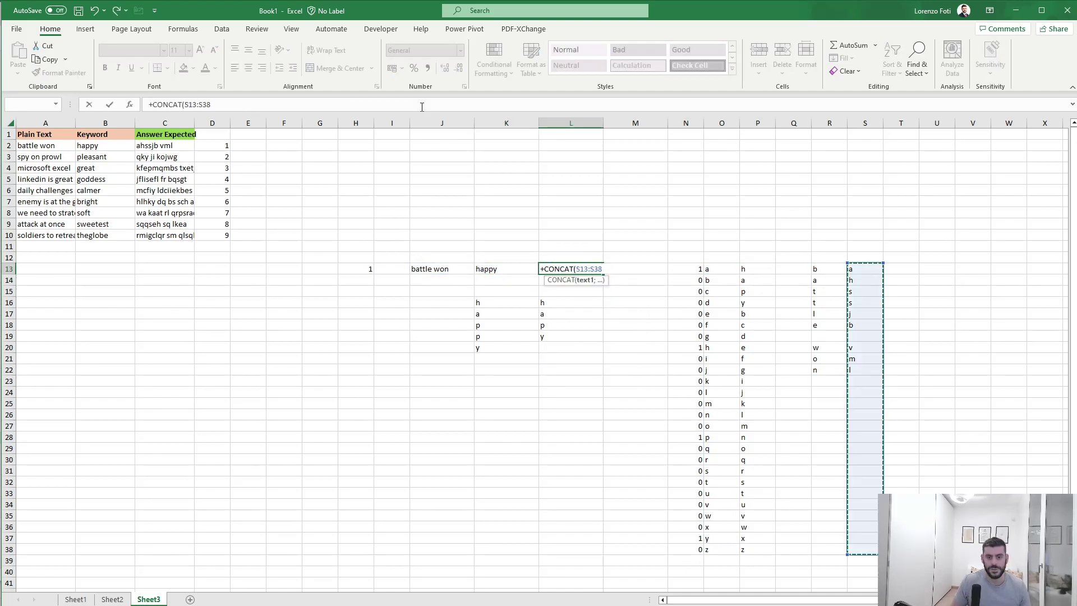
{"action": "key", "text": "ctrl+Return"}
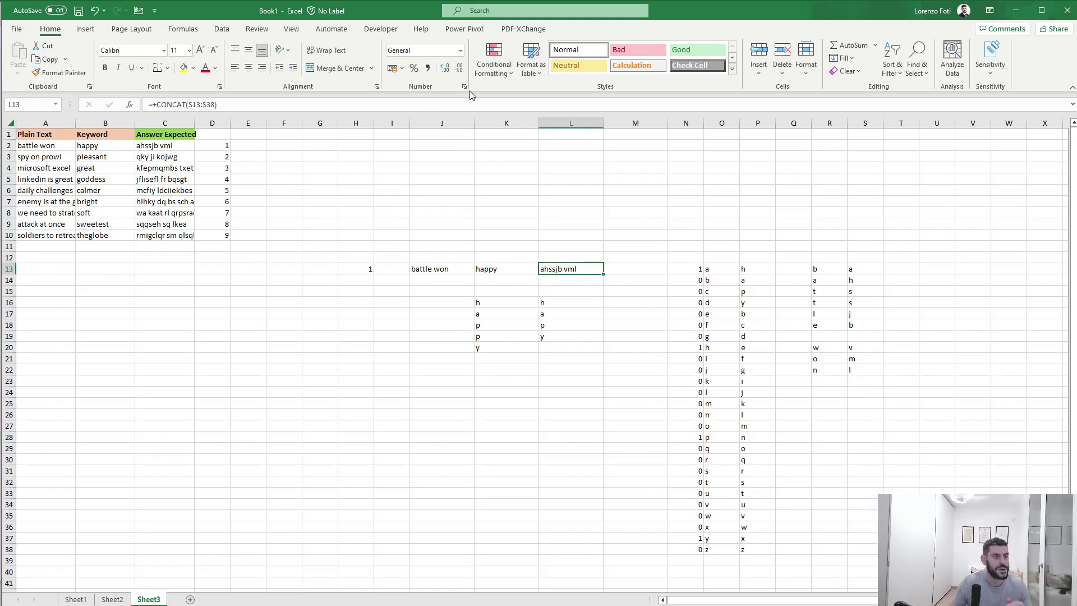
{"action": "left_click", "coordinate": [362, 180]}
{"action": "left_click", "coordinate": [364, 268]}
Step: Set the H13 row index to 2, 3, 4 and 5 to test each example phrase
{"action": "type", "text": "2"}
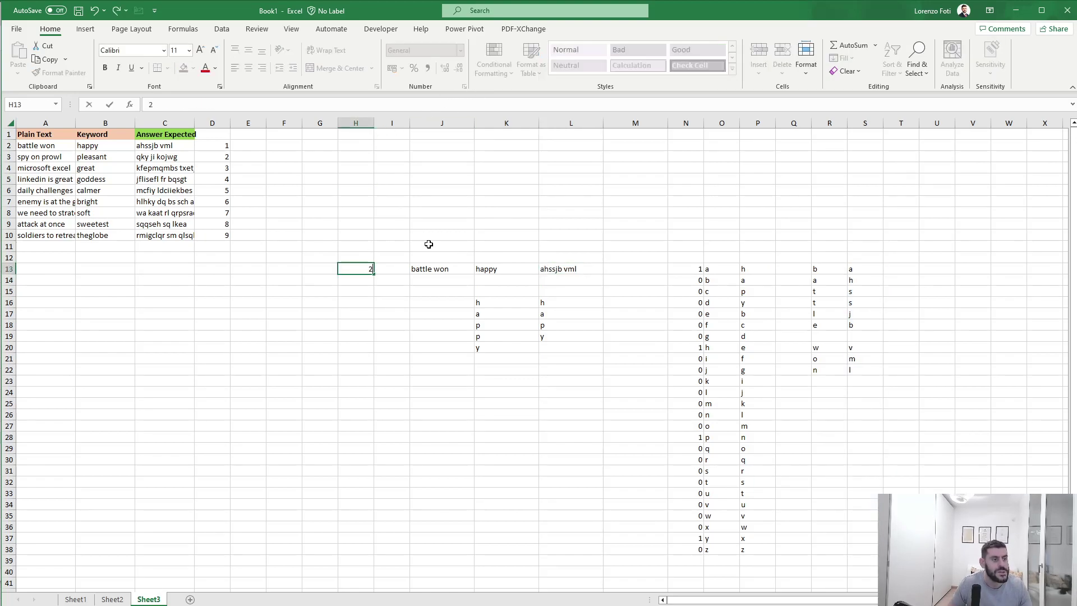
{"action": "key", "text": "Return"}
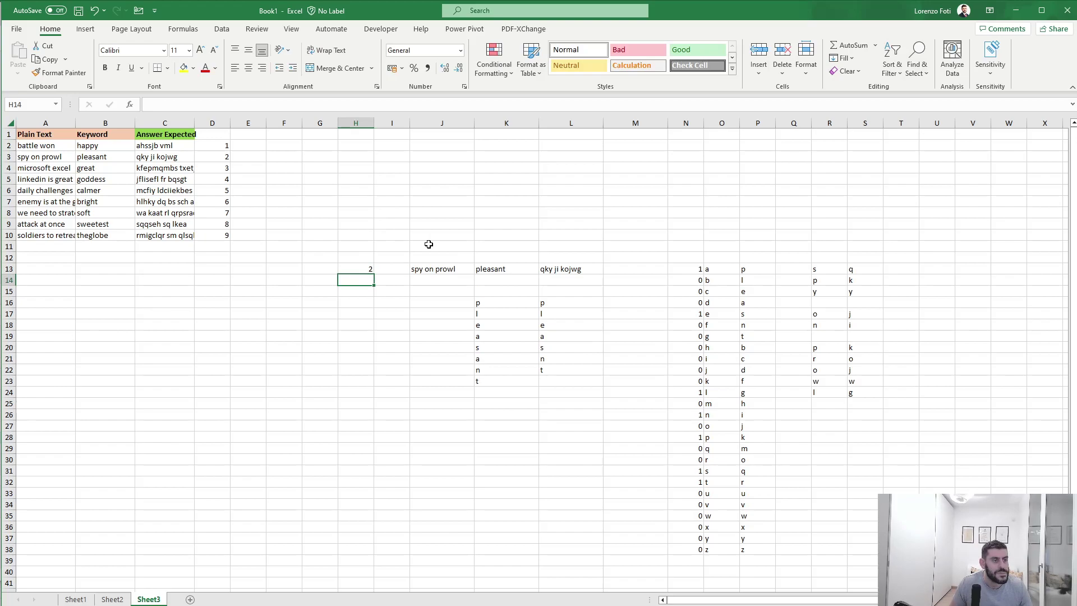
{"action": "key", "text": "Up"}
{"action": "type", "text": "3"}
{"action": "key", "text": "Return"}
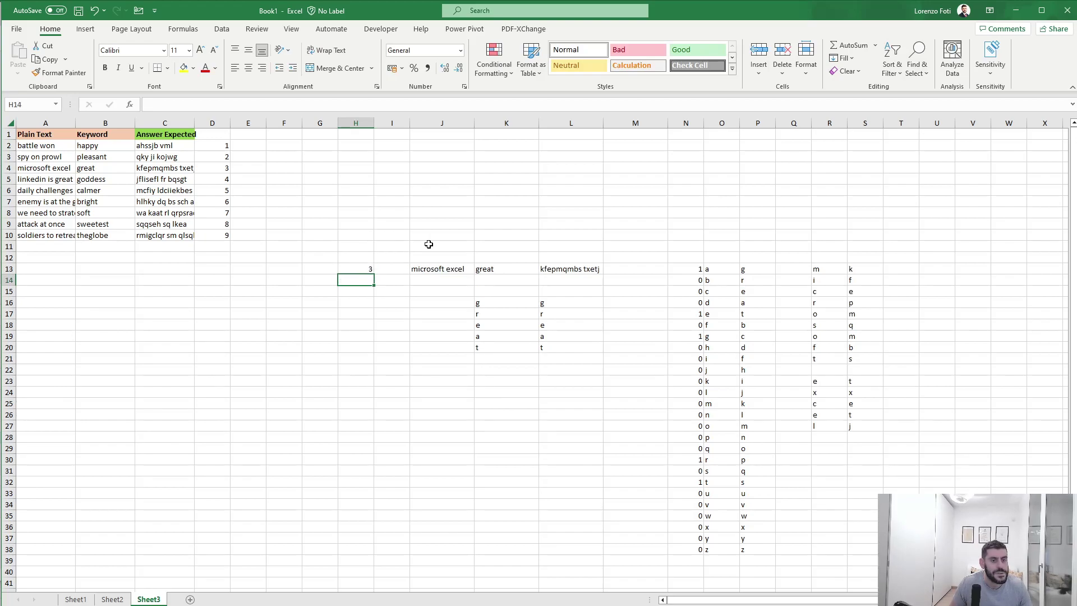
{"action": "key", "text": "Up"}
{"action": "key", "text": "Return"}
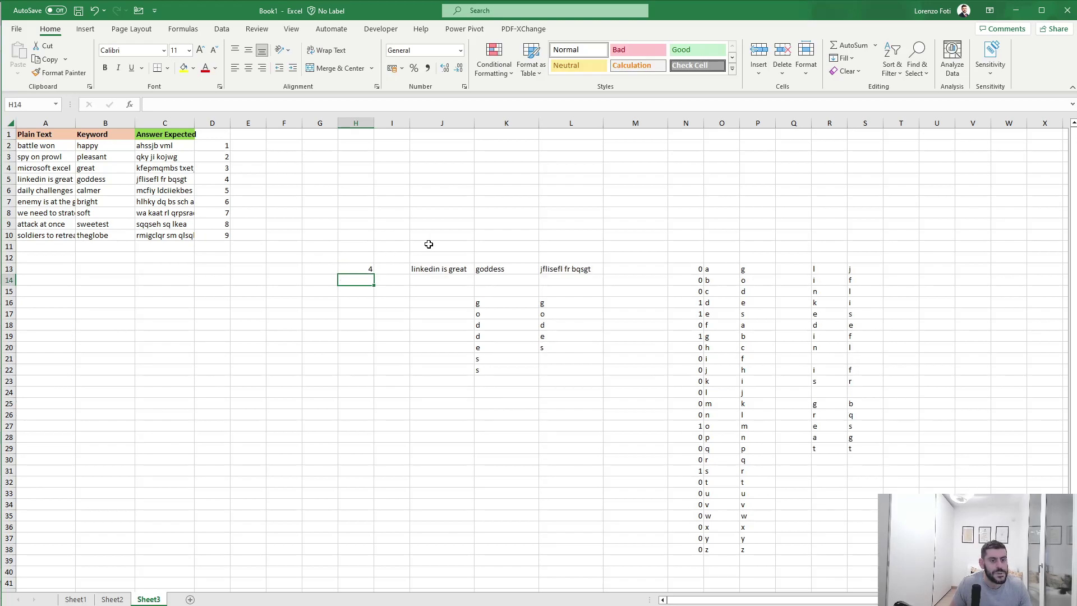
{"action": "key", "text": "Up"}
{"action": "type", "text": "5"}
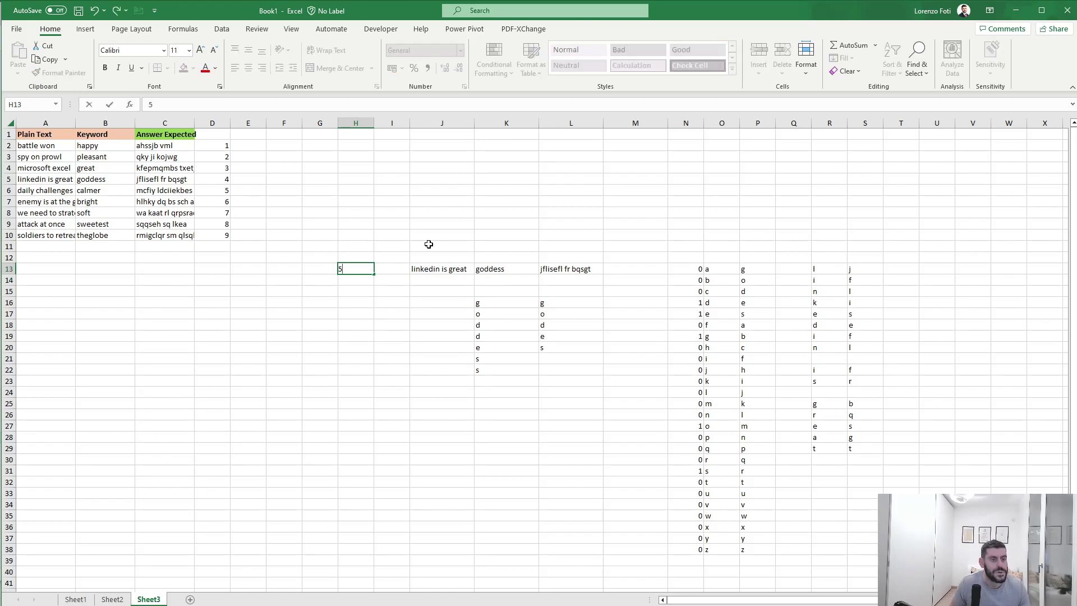
{"action": "key", "text": "Return"}
Step: Continue H13 through 6, 7, 8 and 9, ending on 'soldiers to retreat'
{"action": "key", "text": "Up"}
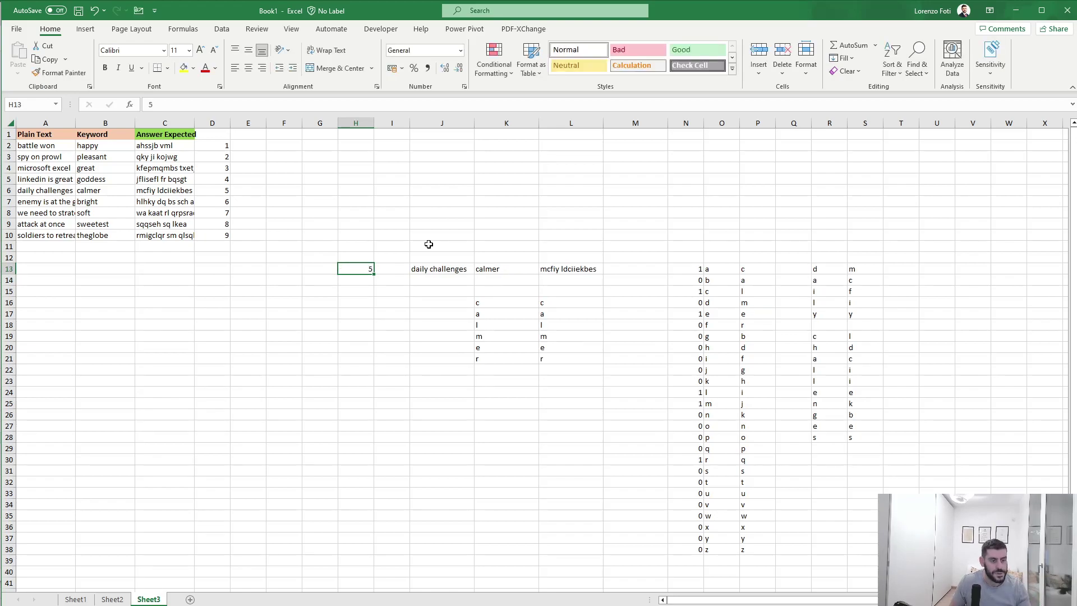
{"action": "type", "text": "6"}
{"action": "key", "text": "Return"}
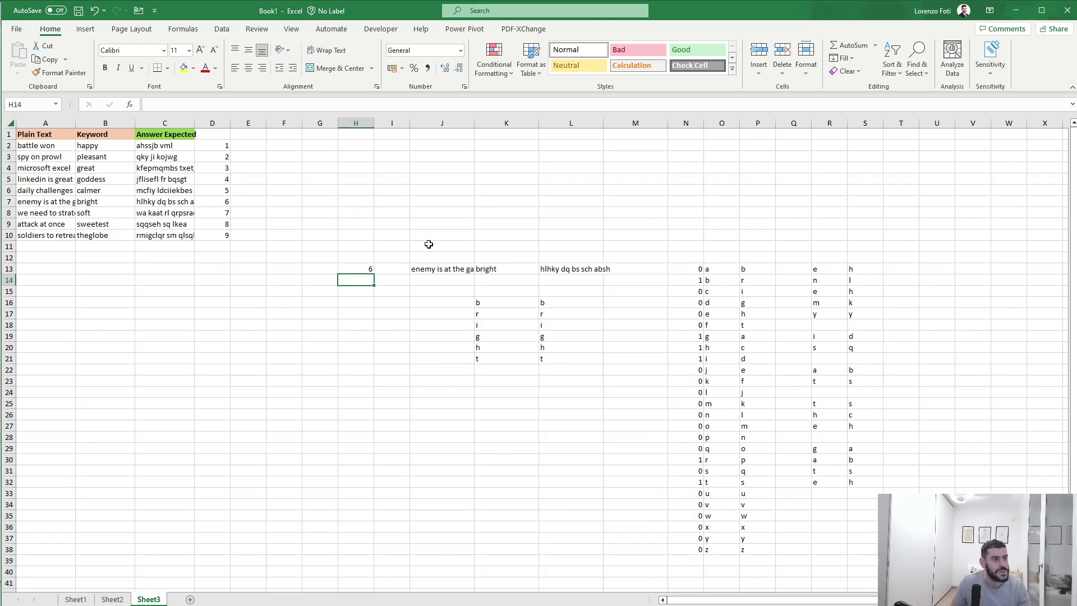
{"action": "type", "text": "6"}
{"action": "key", "text": "Up"}
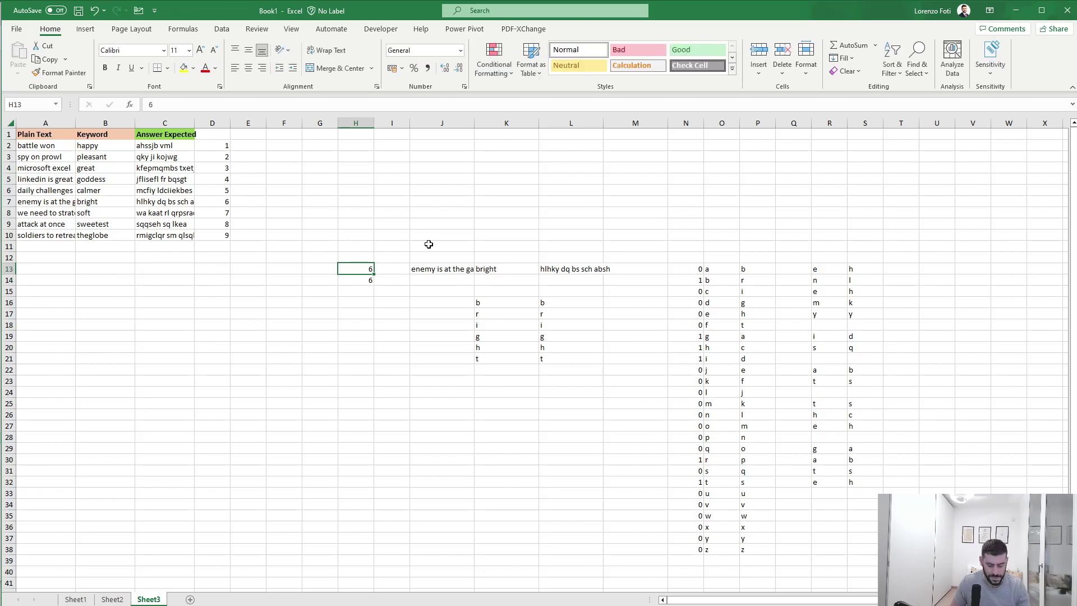
{"action": "type", "text": "7"}
{"action": "key", "text": "Return"}
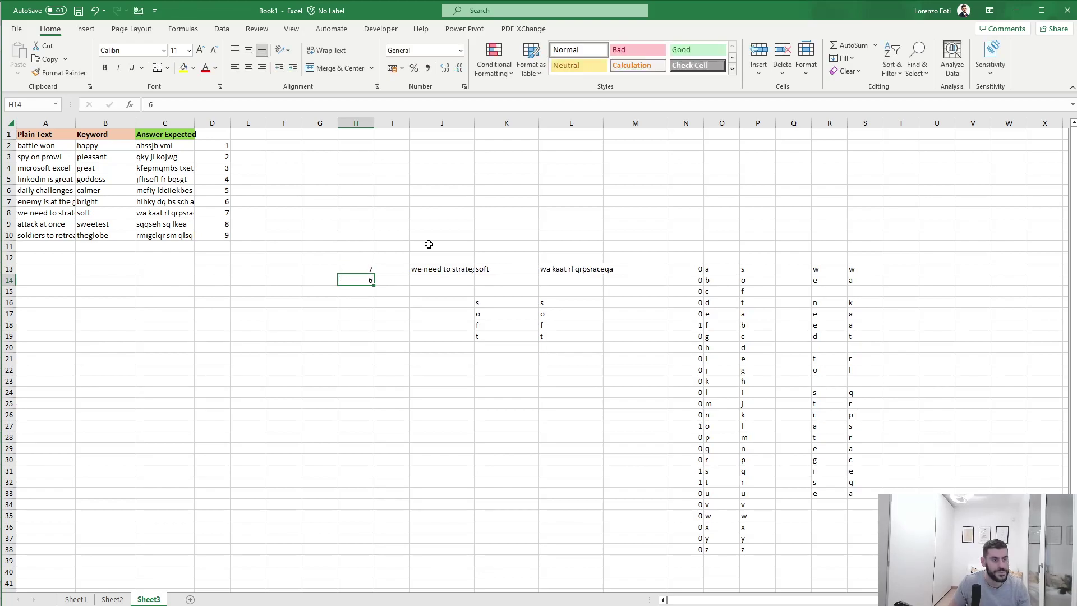
{"action": "key", "text": "Up"}
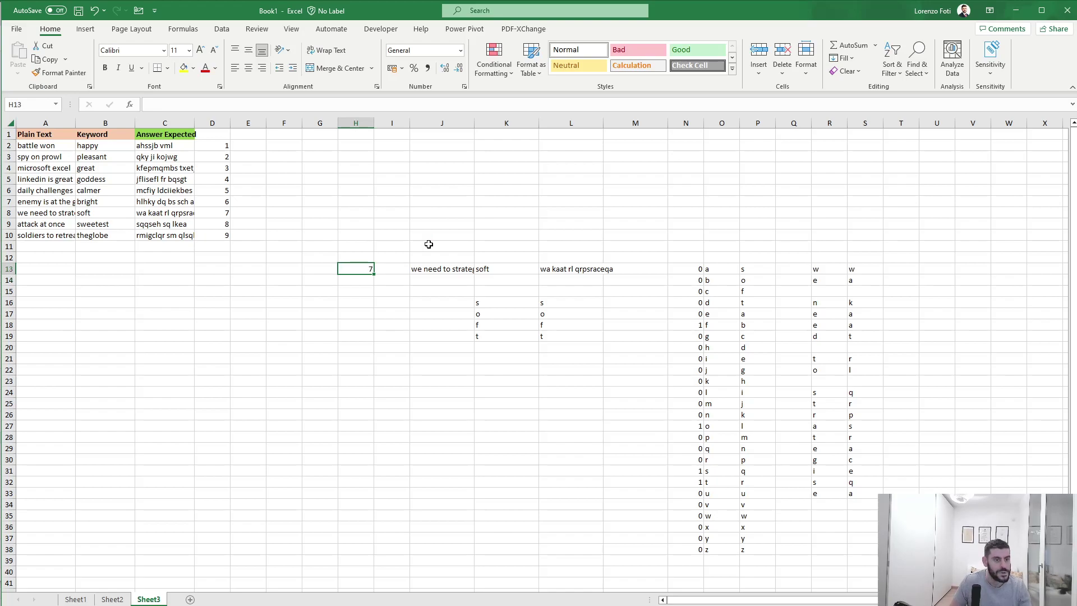
{"action": "type", "text": "8"}
{"action": "key", "text": "Return"}
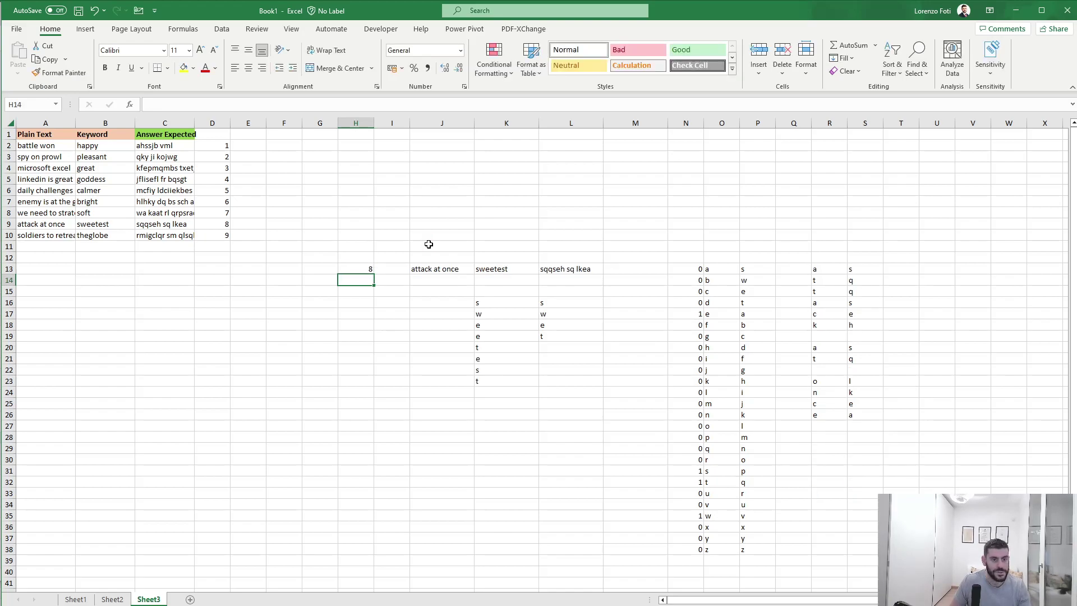
{"action": "key", "text": "Up"}
{"action": "type", "text": "9"}
{"action": "key", "text": "Return"}
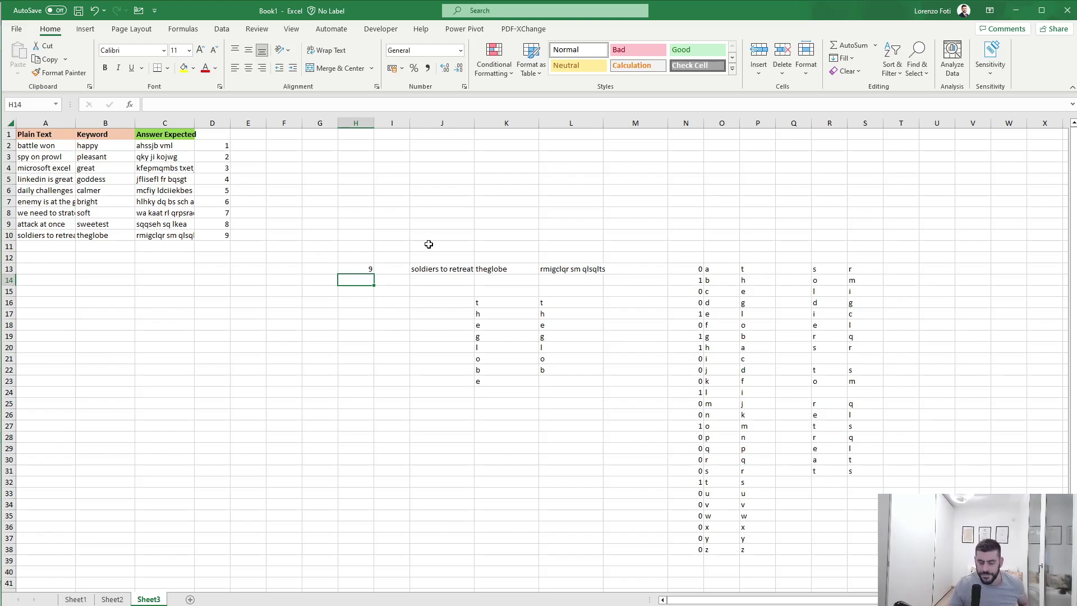
Step: Enter =CONCAT(K16#) in K28 to join the keyword letters into 'theglobe'
{"action": "left_click", "coordinate": [495, 433]}
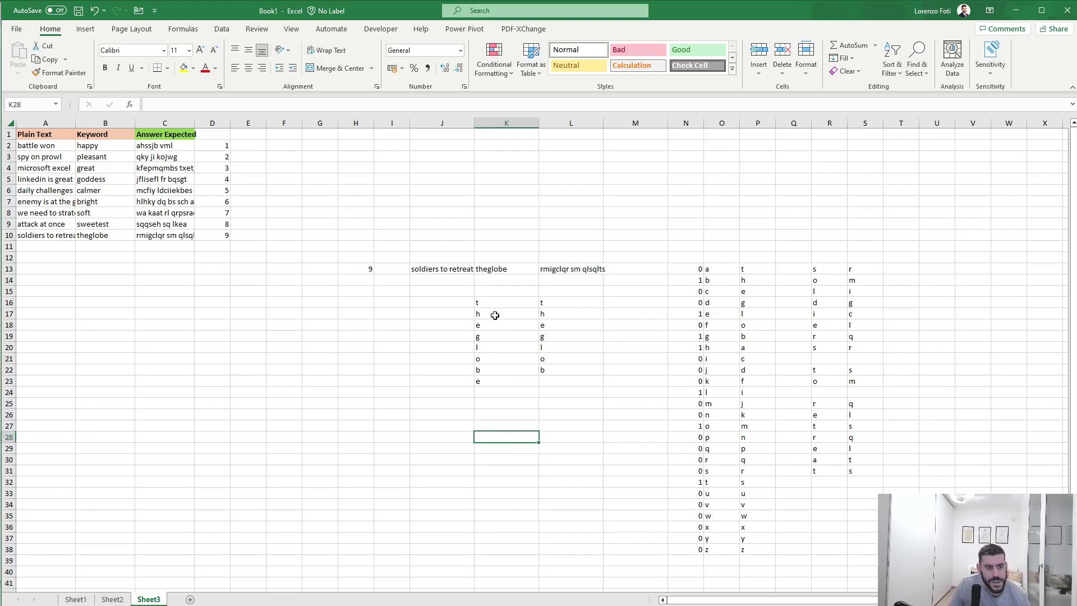
{"action": "left_click", "coordinate": [431, 266]}
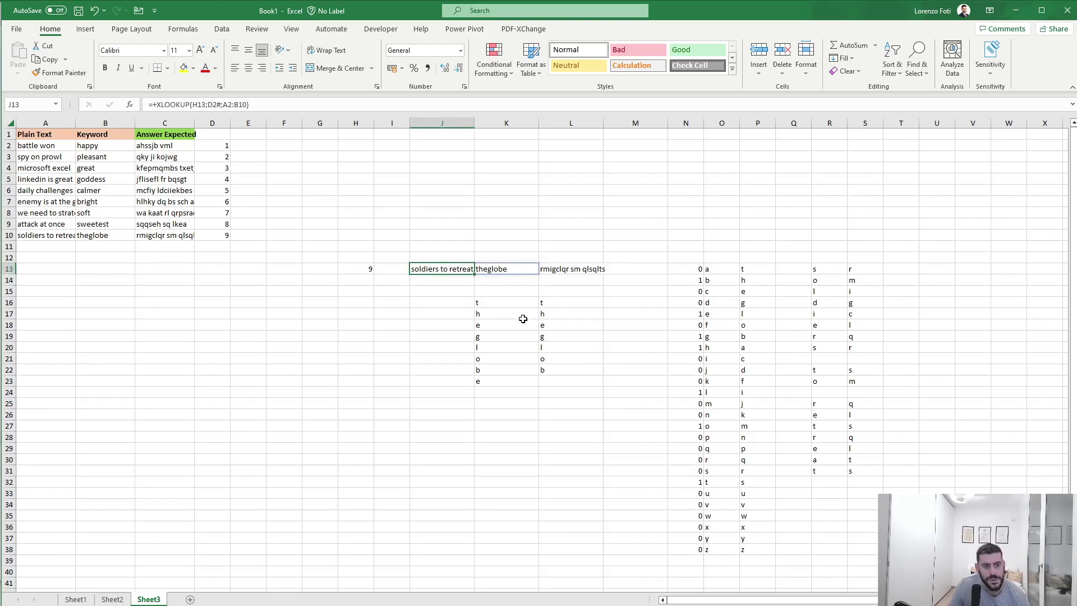
{"action": "left_click_drag", "start_coordinate": [493, 302], "coordinate": [499, 387]}
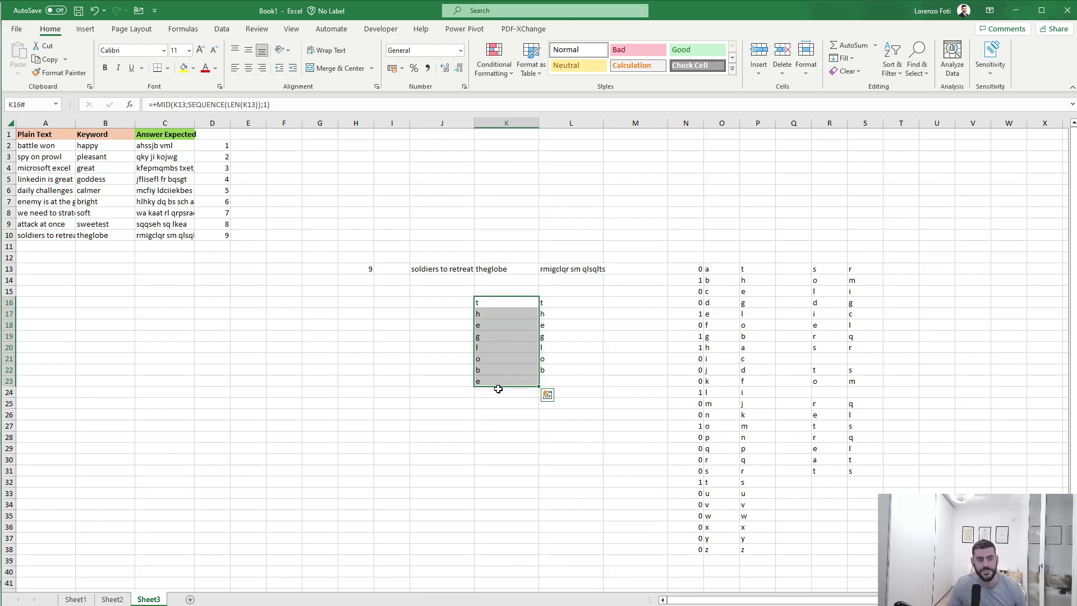
{"action": "left_click", "coordinate": [497, 436]}
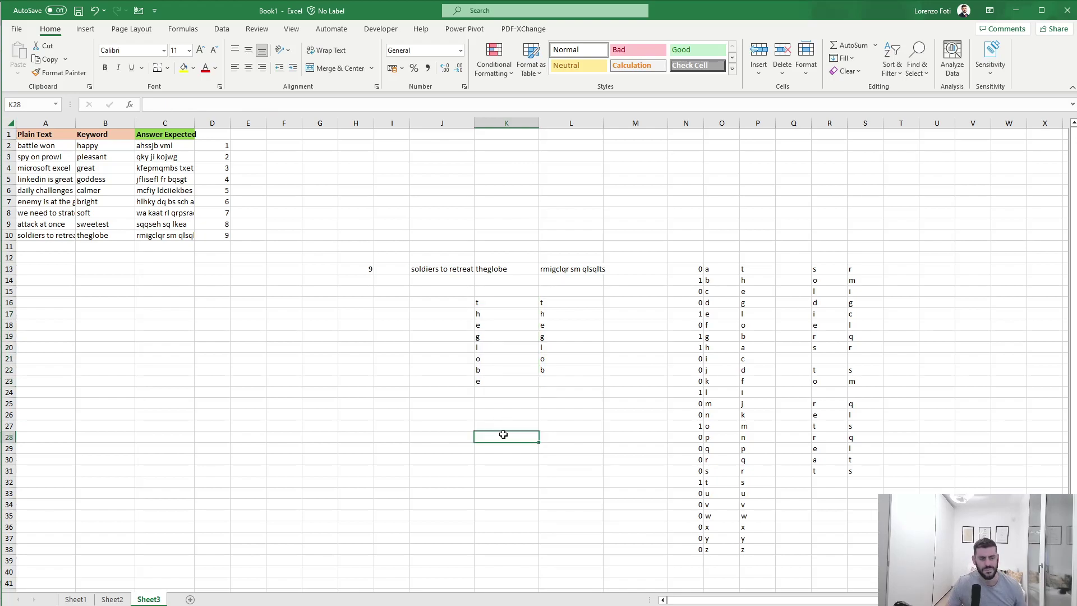
{"action": "type", "text": "+"}
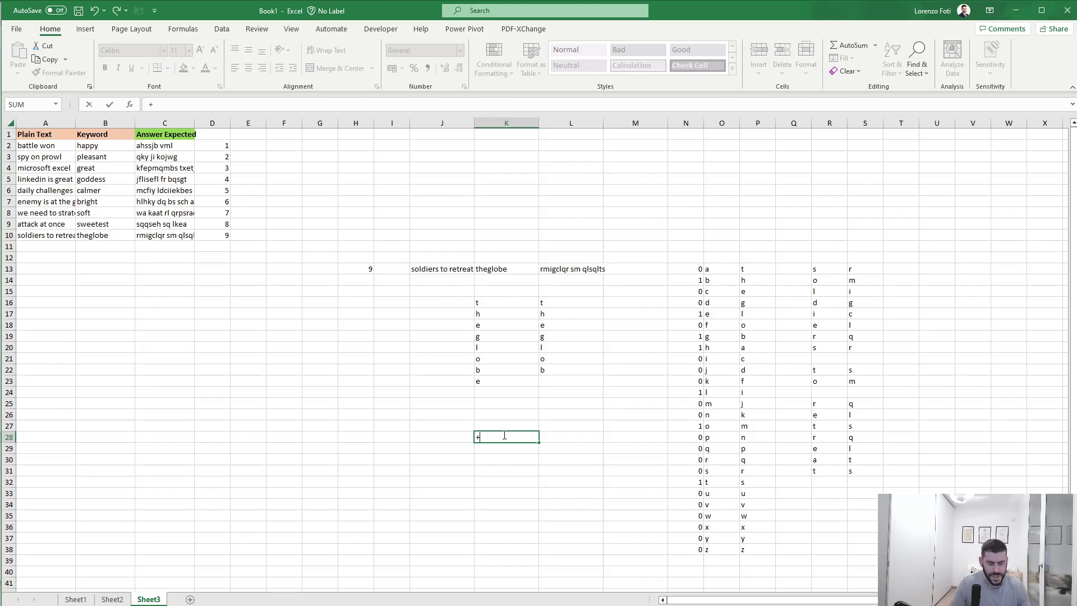
{"action": "type", "text": "conc"}
{"action": "key", "text": "Tab"}
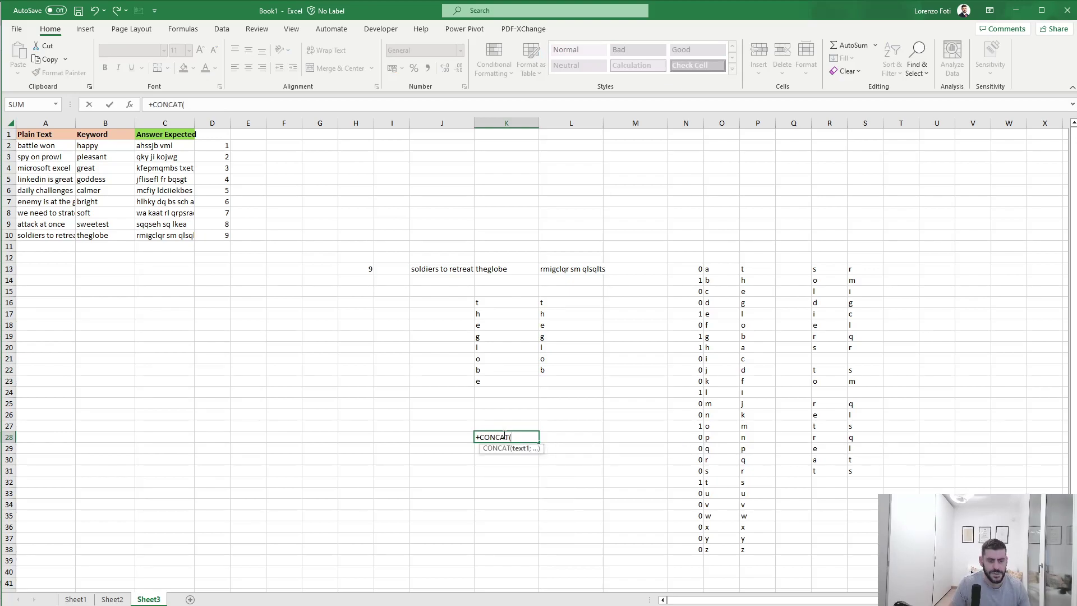
{"action": "key", "text": "ctrl+Up"}
{"action": "key", "text": "ctrl+Up"}
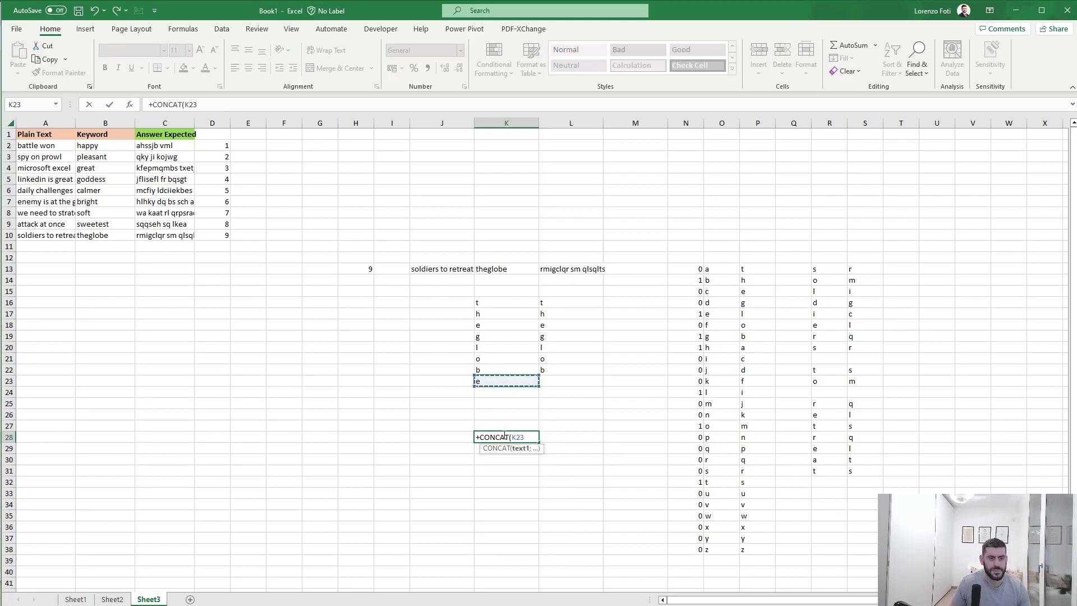
{"action": "key", "text": "super+Left"}
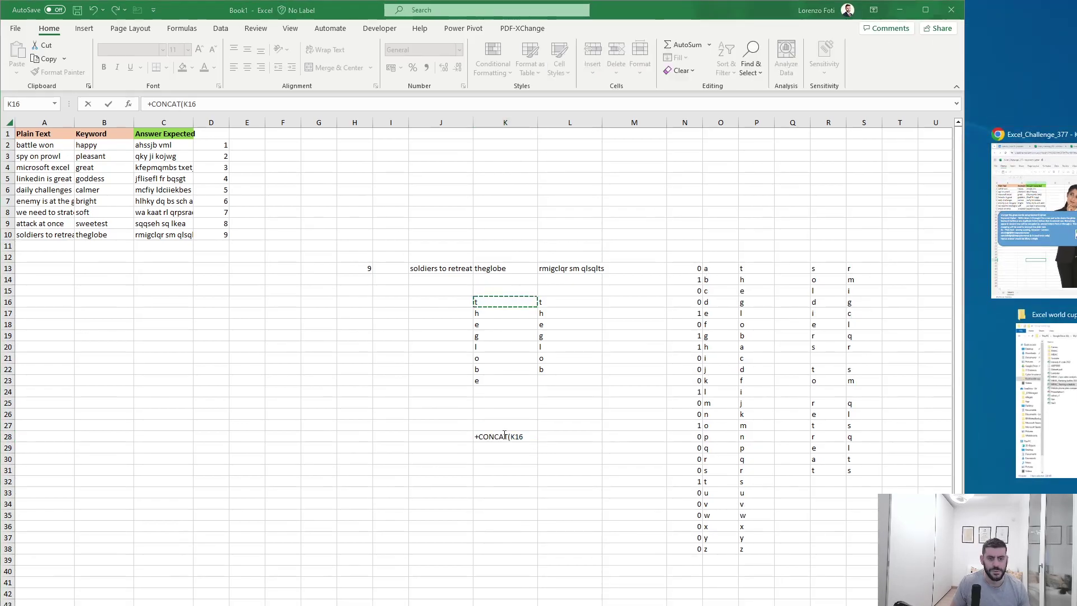
{"action": "key", "text": "Return"}
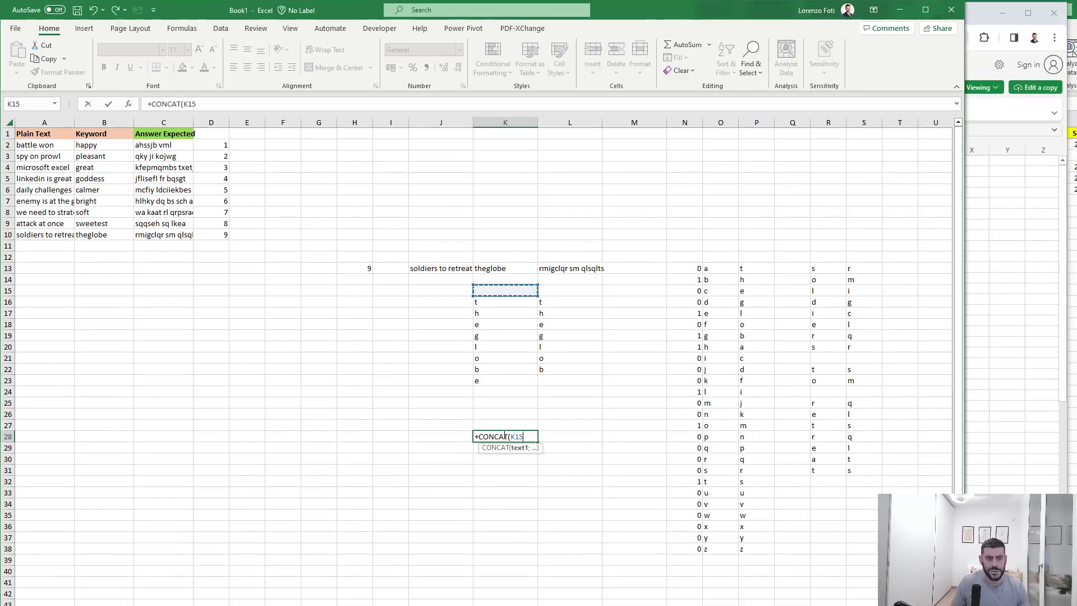
{"action": "type", "text": "#"}
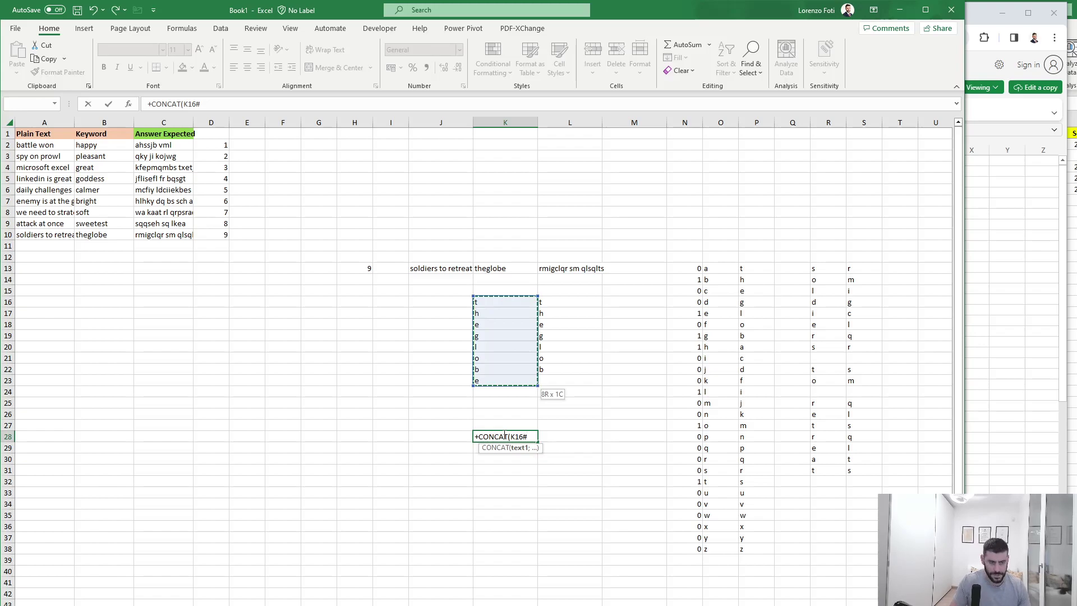
{"action": "type", "text": ")"}
{"action": "key", "text": "ctrl+Return"}
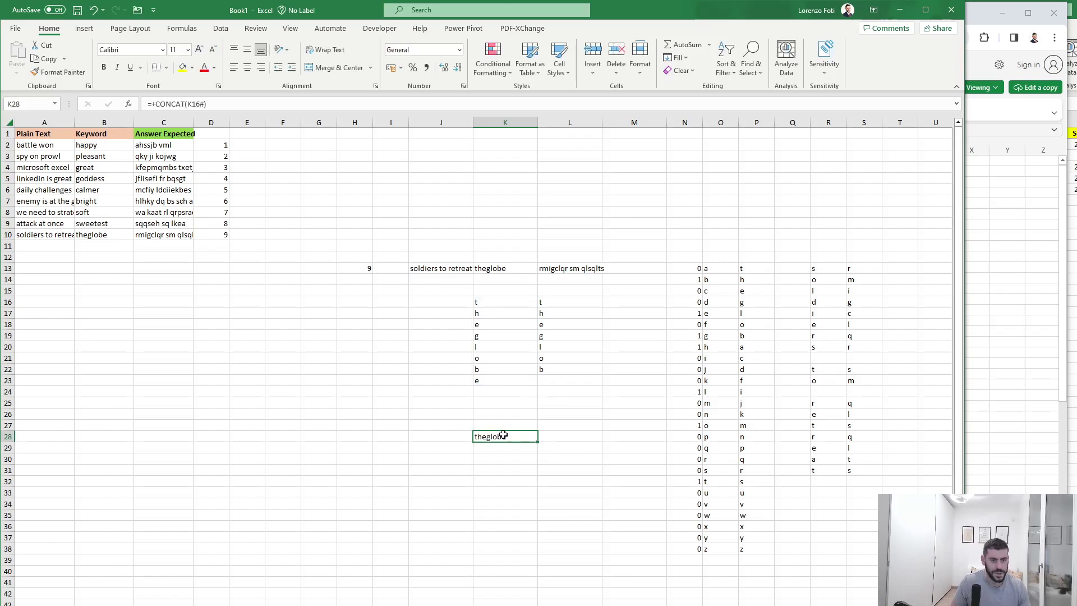
Step: Clear K28 and start a fresh CONCAT formula there
{"action": "key", "text": "Delete"}
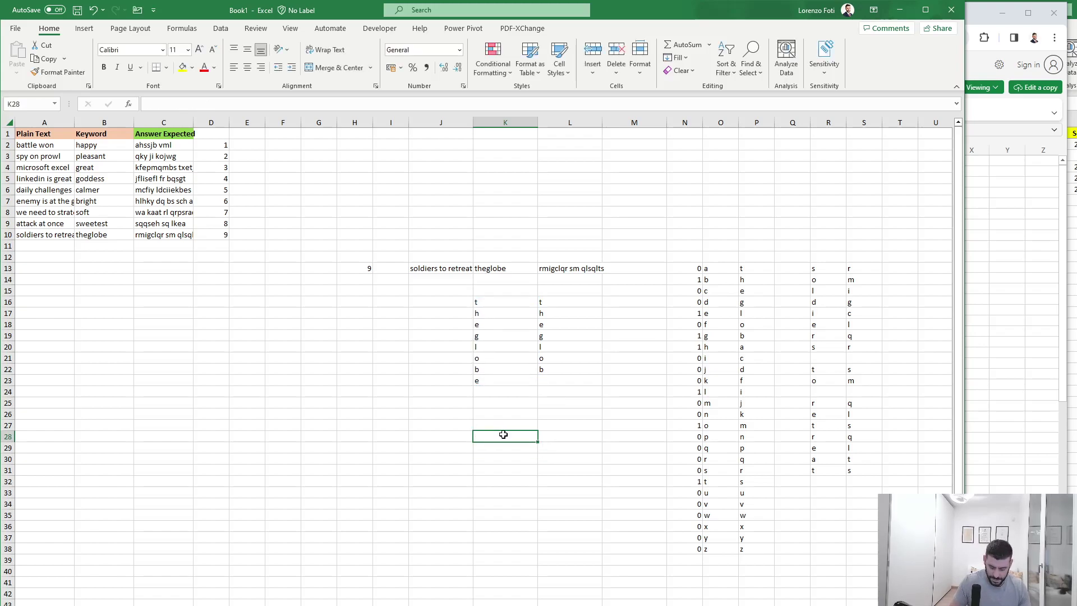
{"action": "type", "text": "+con"}
{"action": "key", "text": "Tab"}
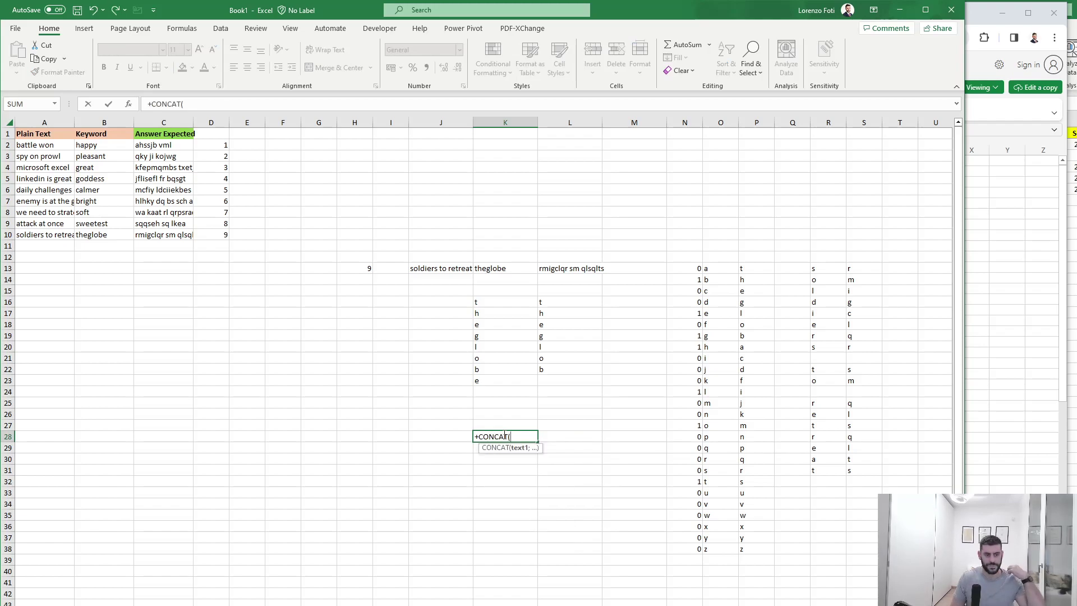
Step: Replace the CONCAT entry in K28 with =LET(str;J13; and enlarge the formula bar for multi-line editing
{"action": "key", "text": "Escape"}
{"action": "type", "text": "+let("}
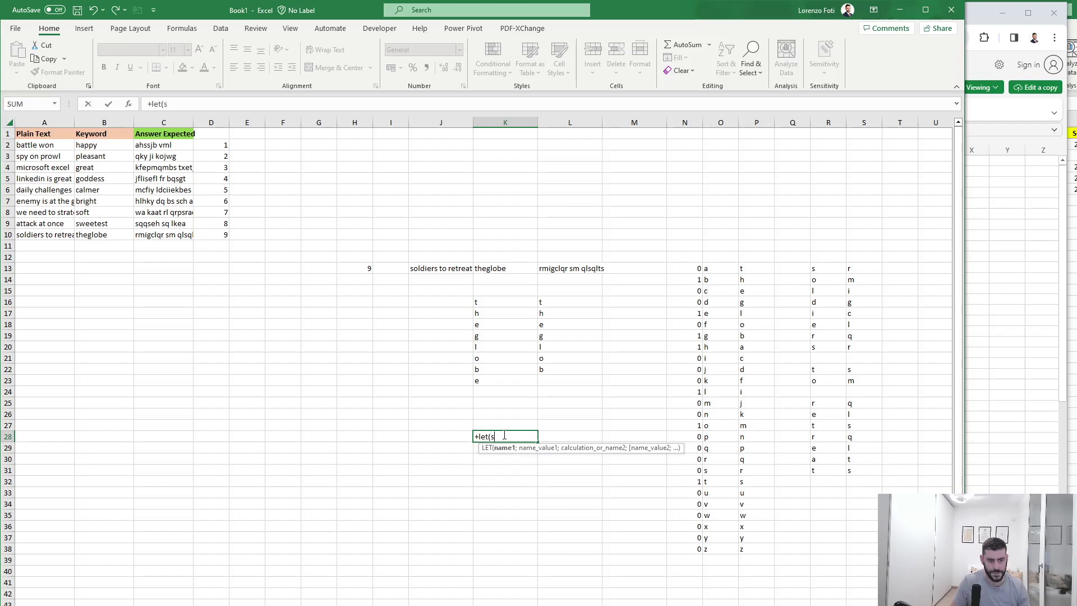
{"action": "type", "text": "strM"}
{"action": "key", "text": "BackSpace"}
{"action": "type", "text": ";"}
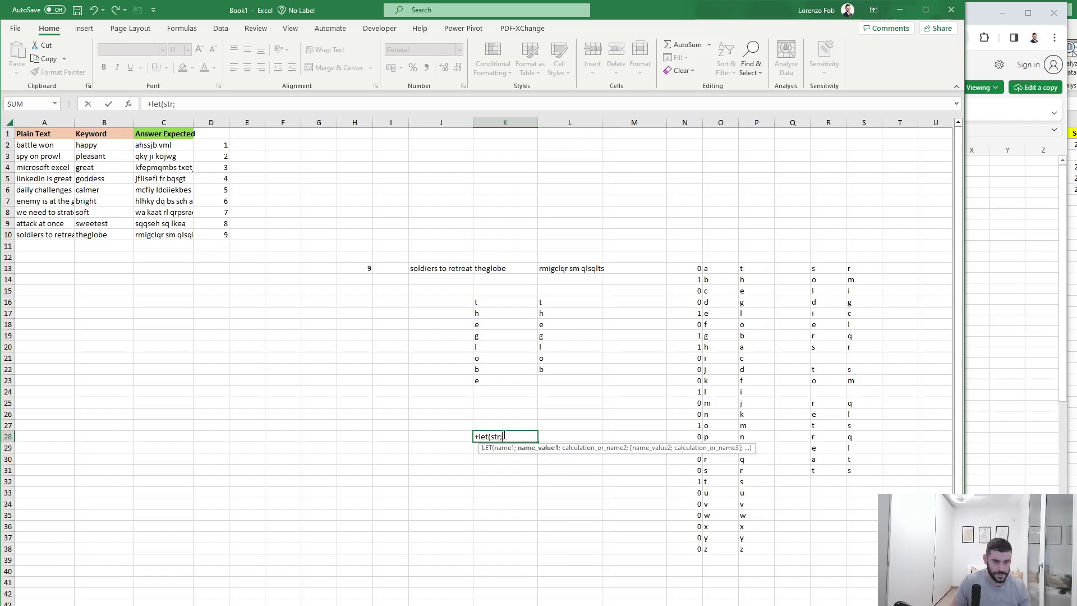
{"action": "key", "text": "Left"}
{"action": "key", "text": "Up"}
{"action": "key", "text": "Up"}
{"action": "key", "text": "Up"}
{"action": "key", "text": "Up"}
{"action": "key", "text": "Up"}
{"action": "key", "text": "Up"}
{"action": "key", "text": "Up"}
{"action": "key", "text": "Up"}
{"action": "key", "text": "Up"}
{"action": "key", "text": "Up"}
{"action": "key", "text": "Up"}
{"action": "key", "text": "Up"}
{"action": "key", "text": "Up"}
{"action": "key", "text": "Up"}
{"action": "key", "text": "Up"}
{"action": "type", "text": ";"}
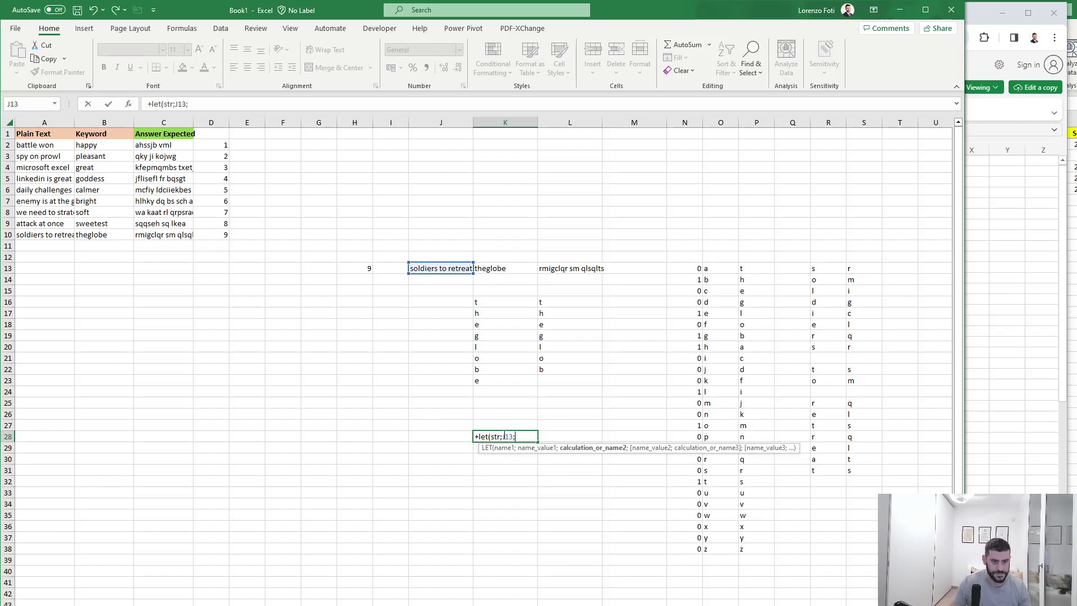
{"action": "left_click_drag", "start_coordinate": [273, 111], "coordinate": [261, 189]}
{"action": "left_click", "coordinate": [163, 104]}
Step: Add strSplit;MID(str;SEQUENCE(LEN(str));1); to the LET formula on its own line
{"action": "key", "text": "alt+Return"}
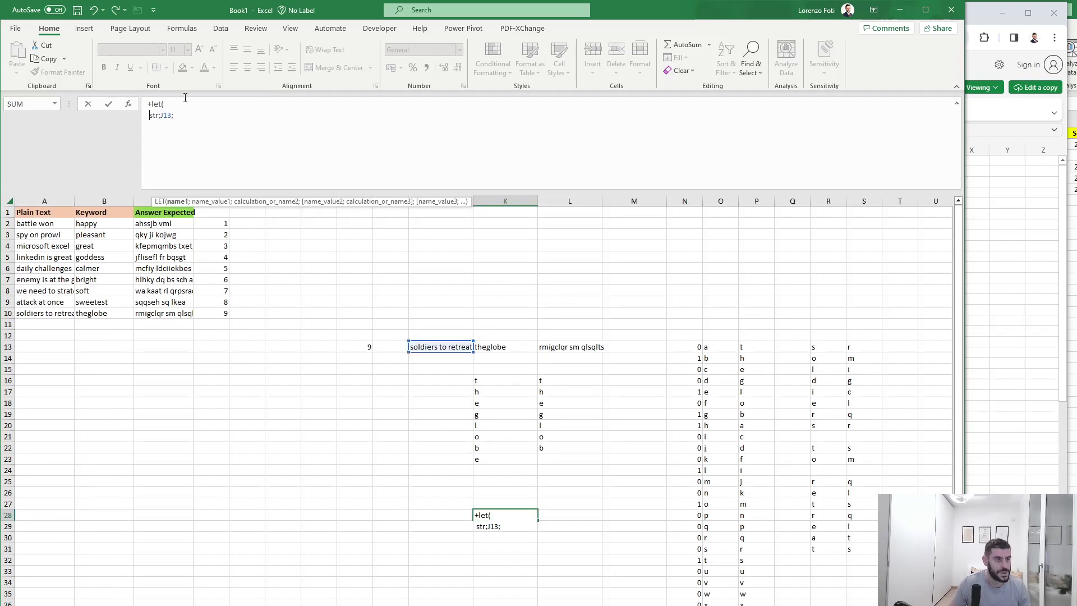
{"action": "key", "text": "End"}
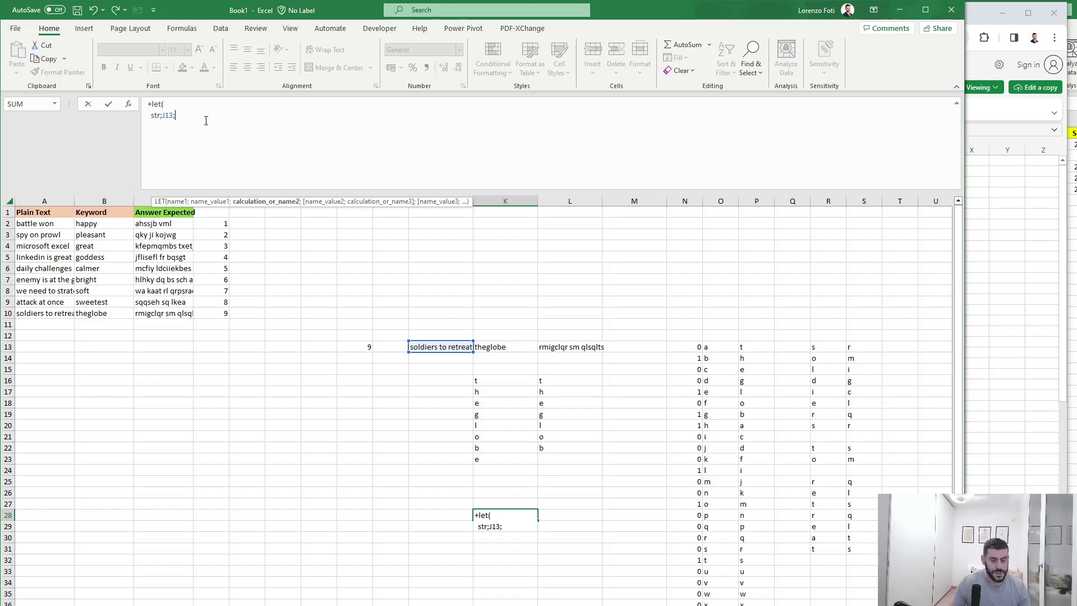
{"action": "type", "text": "strSplit;"}
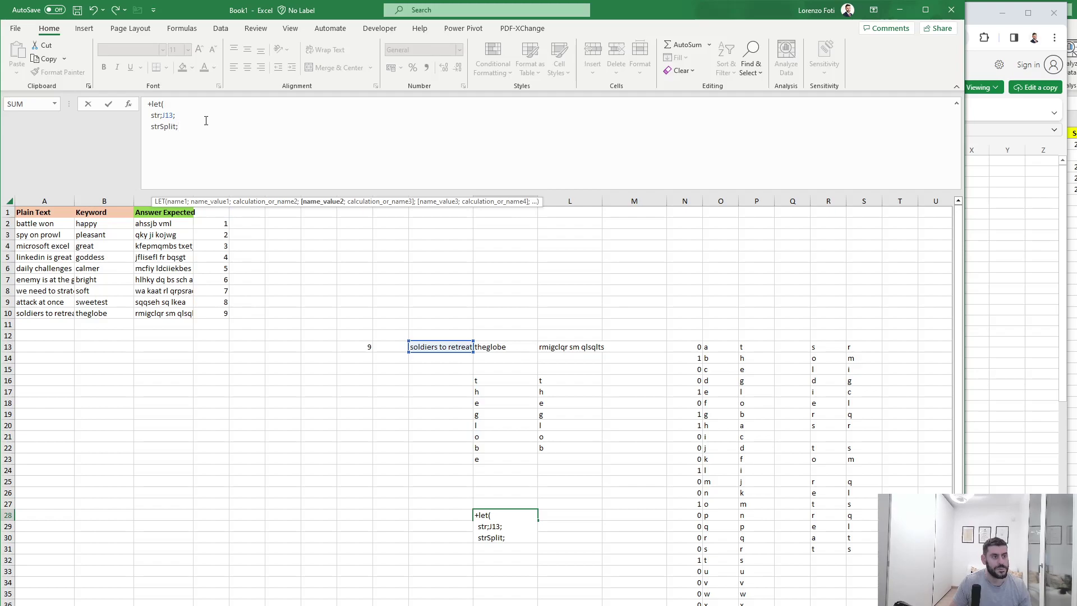
{"action": "type", "text": "mid("}
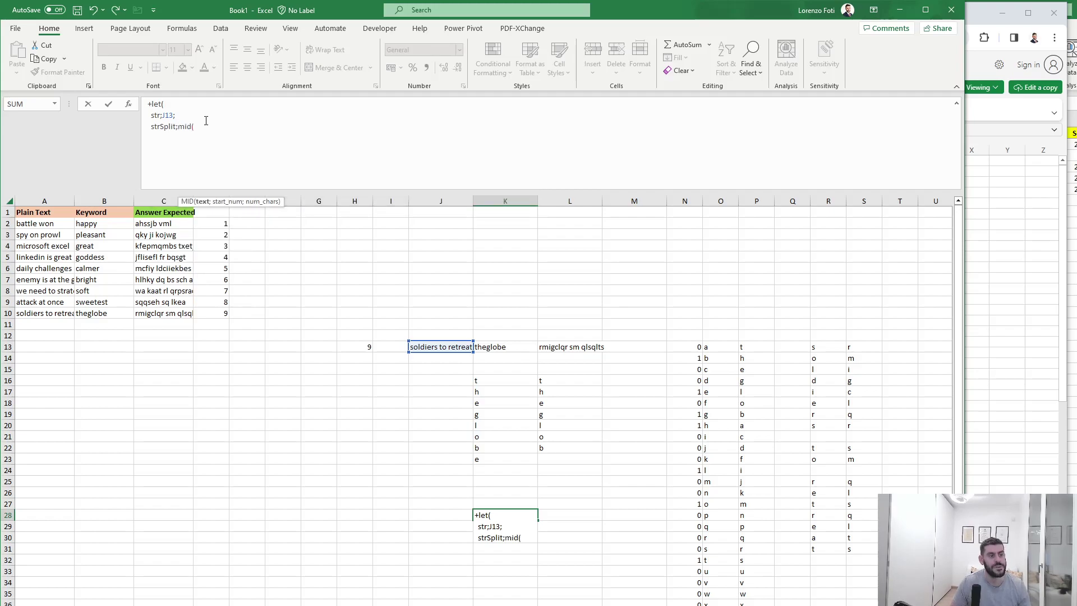
{"action": "type", "text": "str;"}
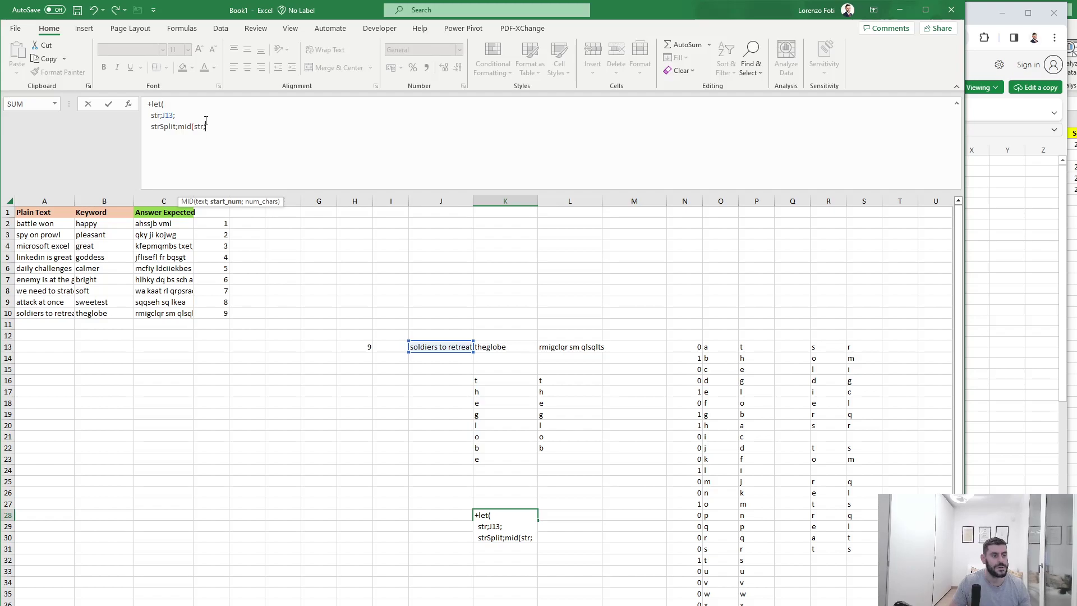
{"action": "type", "text": "SEQUENCE("}
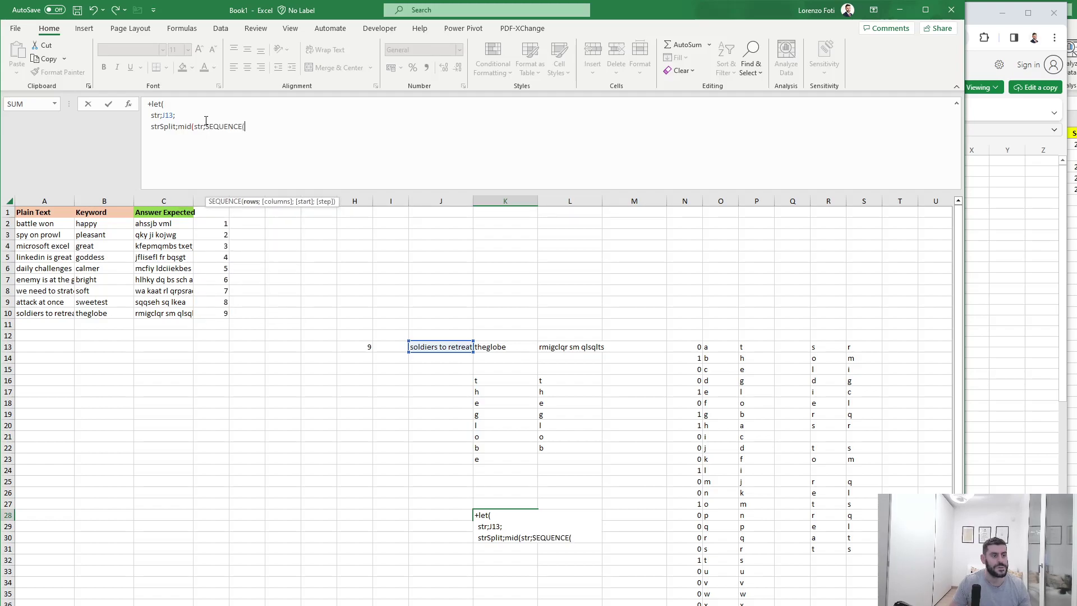
{"action": "type", "text": "len("}
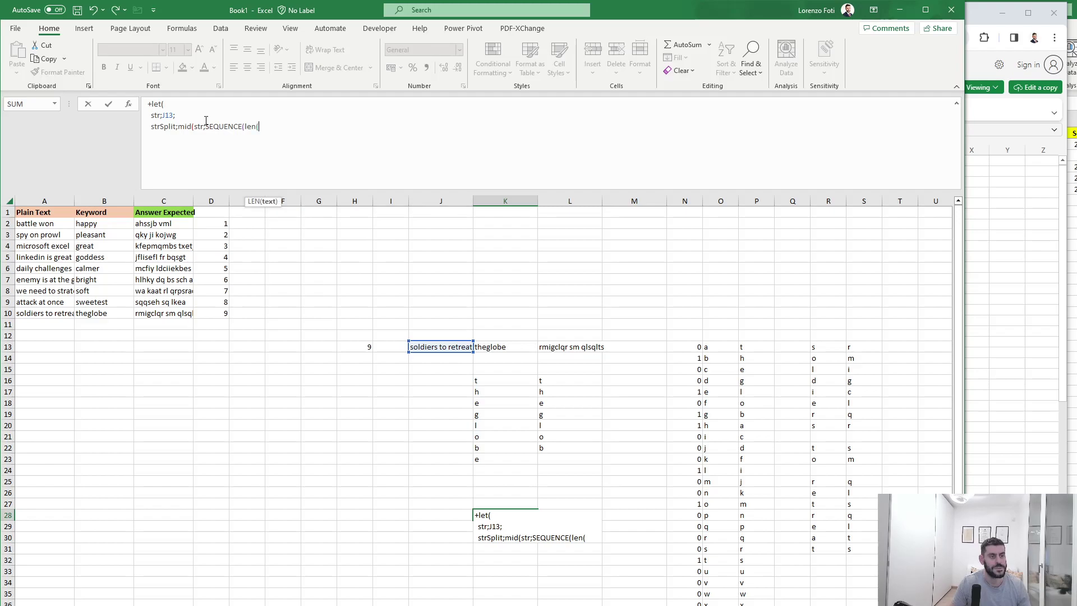
{"action": "type", "text": "str)"}
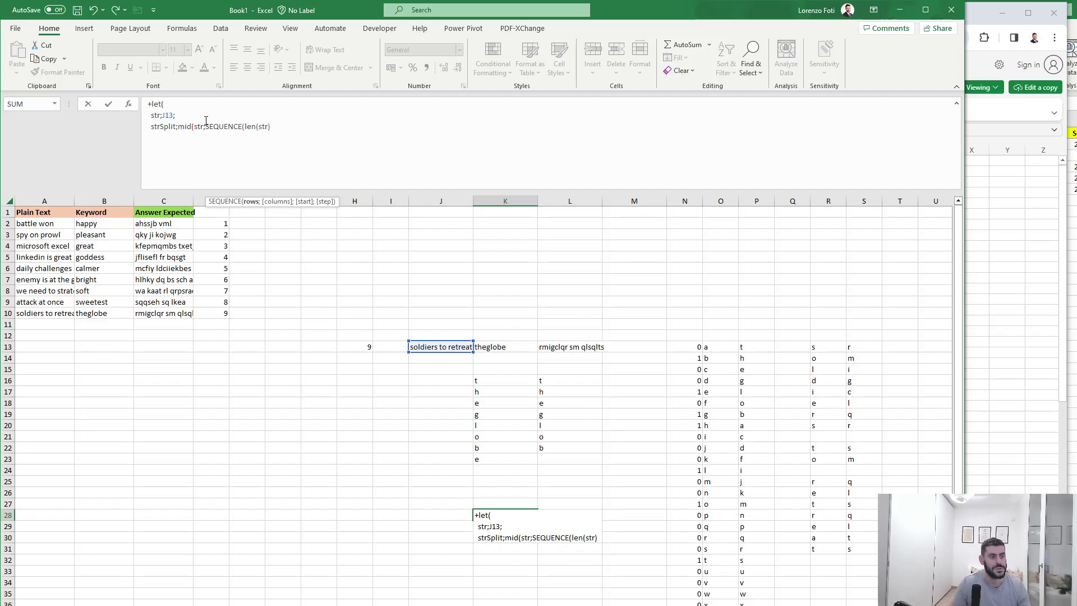
{"action": "type", "text": ");1);"}
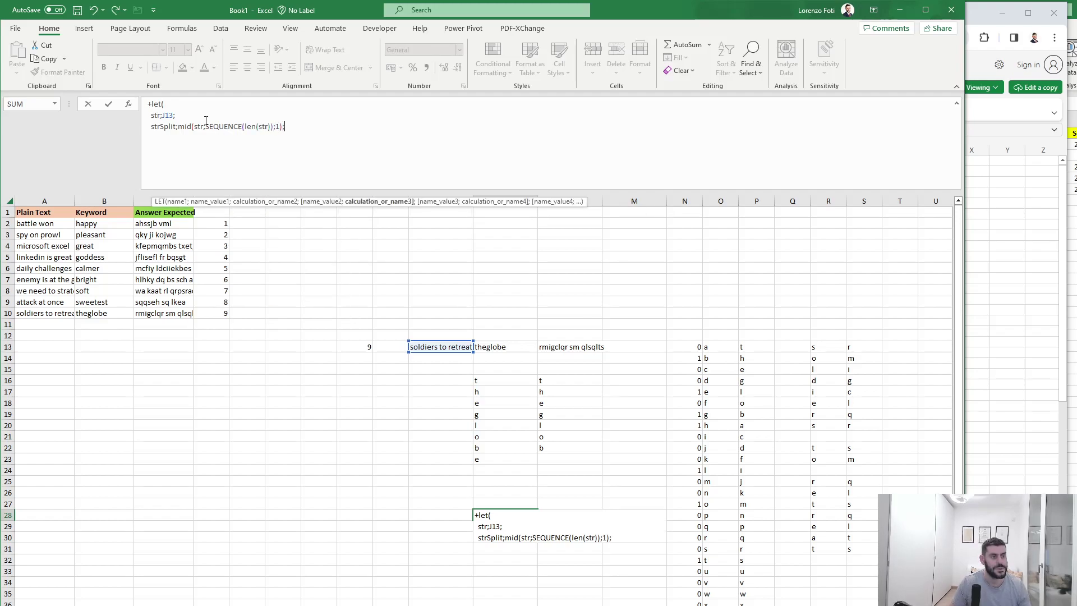
{"action": "key", "text": "alt+Return"}
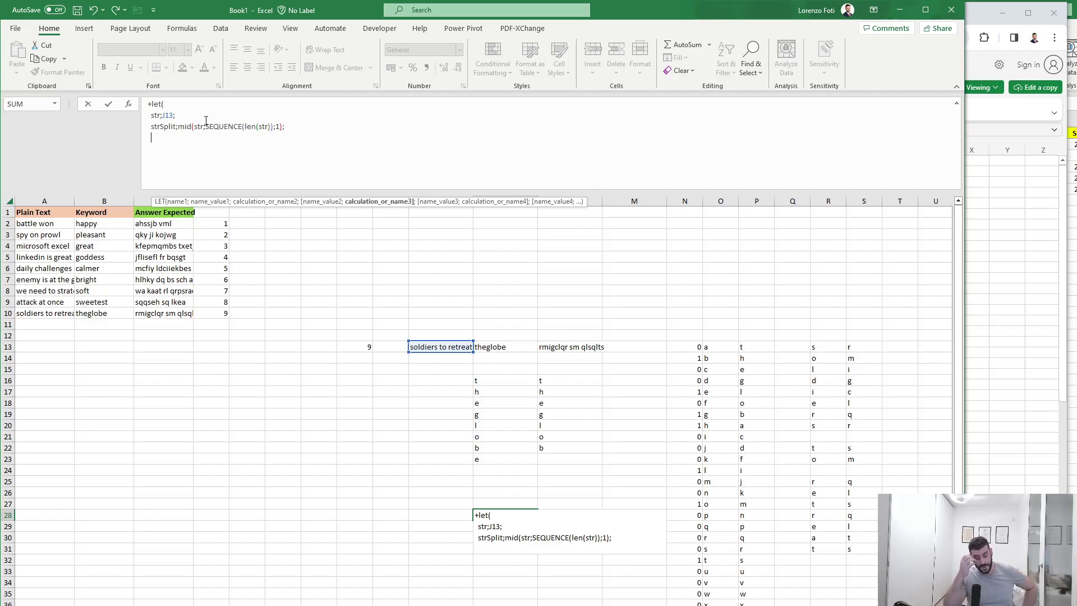
Step: Begin BYROW(strSplit;LAMBDA( on a new line of the LET formula
{"action": "type", "text": "byr"}
{"action": "key", "text": "Tab"}
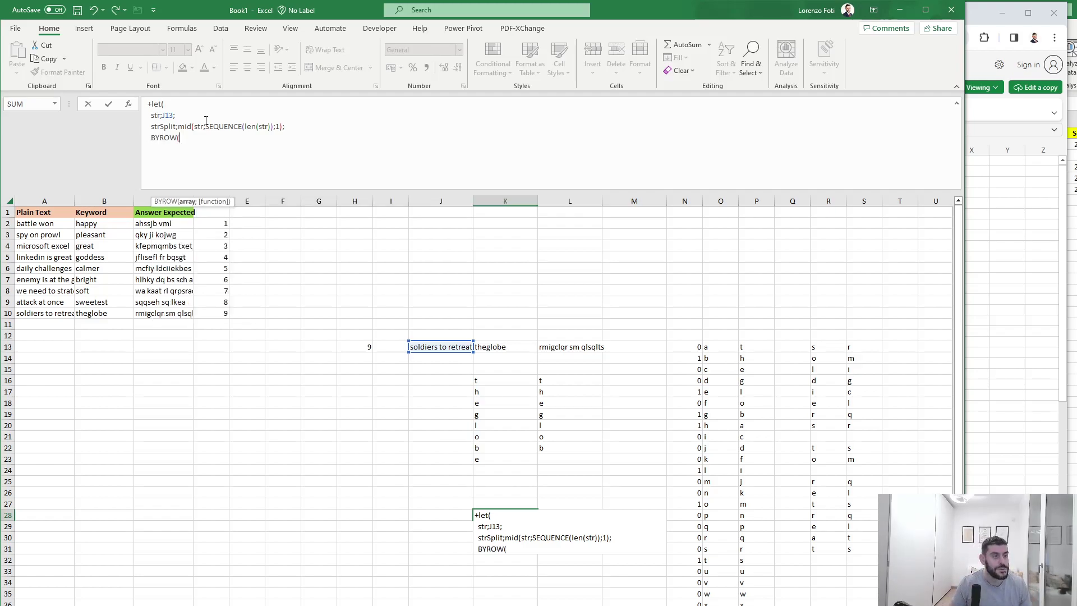
{"action": "type", "text": "strs"}
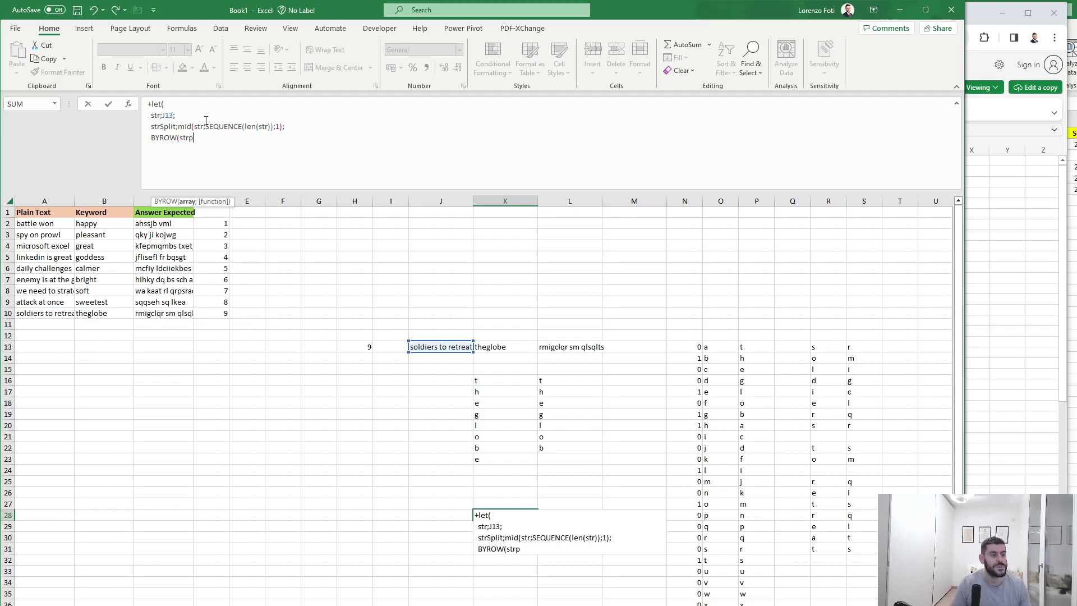
{"action": "key", "text": "Tab"}
{"action": "type", "text": ";lam"}
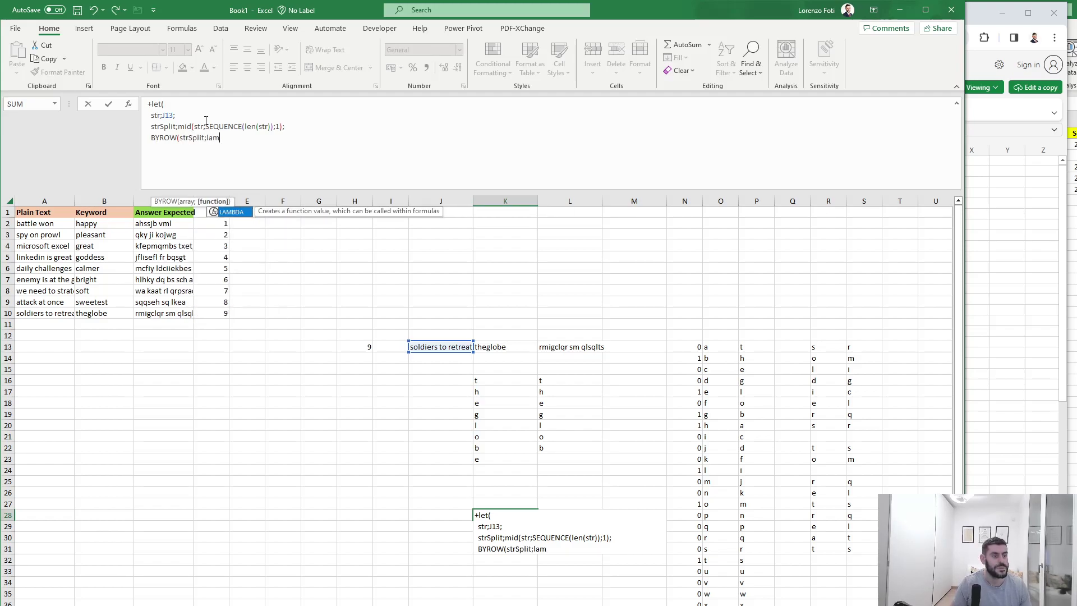
{"action": "key", "text": "Tab"}
Step: Dismiss the missing-parenthesis error and start an XLOOKUP inside the LAMBDA
{"action": "type", "text": "row"}
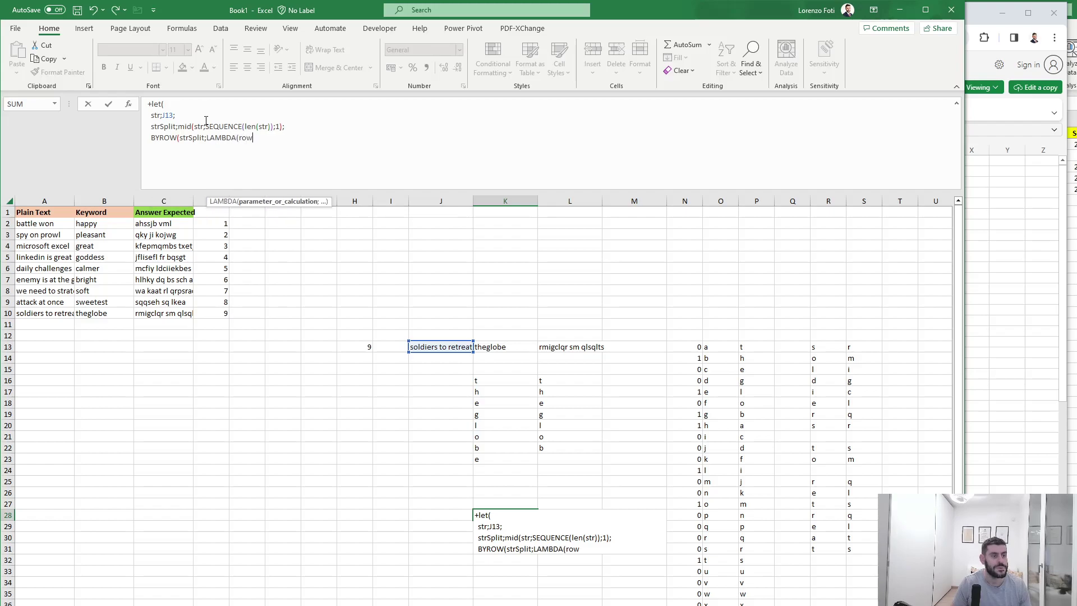
{"action": "type", "text": ";cxl"}
{"action": "key", "text": "Return"}
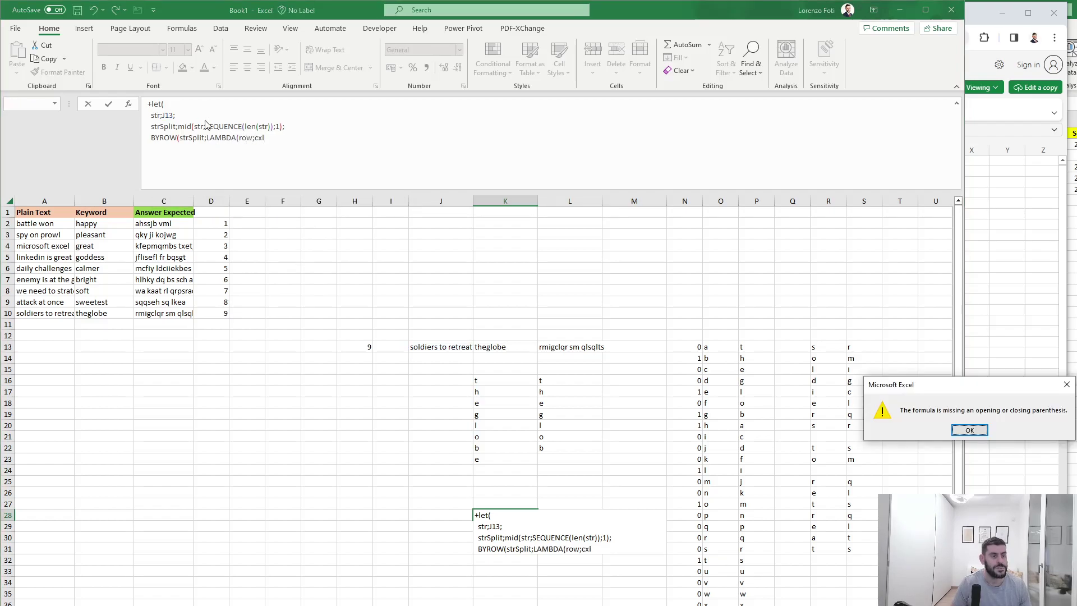
{"action": "key", "text": "Return"}
{"action": "key", "text": "End"}
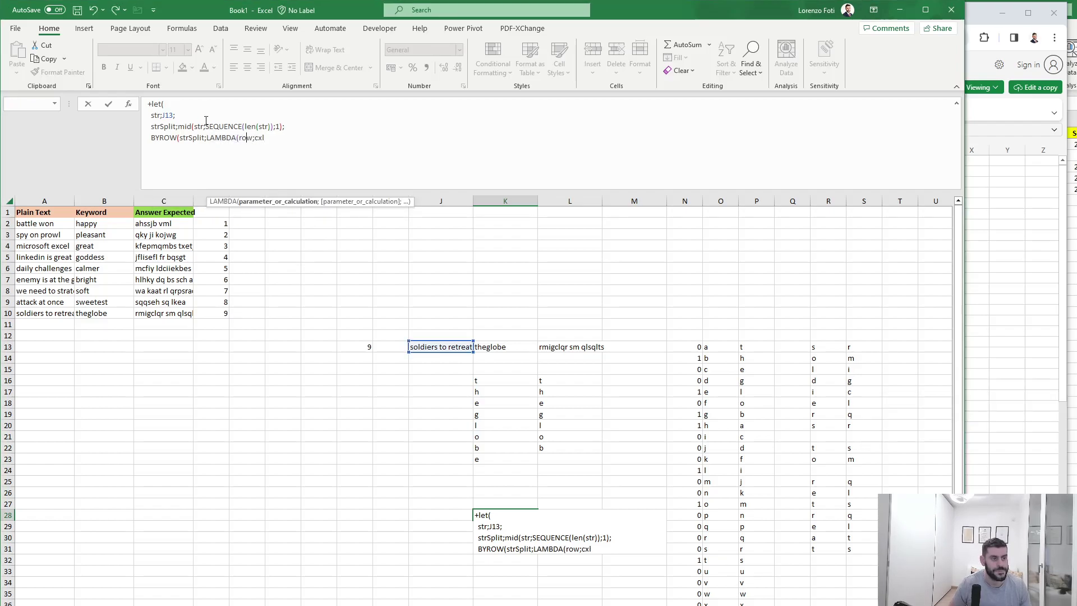
{"action": "key", "text": "BackSpace"}
{"action": "key", "text": "BackSpace"}
{"action": "key", "text": "BackSpace"}
{"action": "type", "text": "xl"}
{"action": "key", "text": "Tab"}
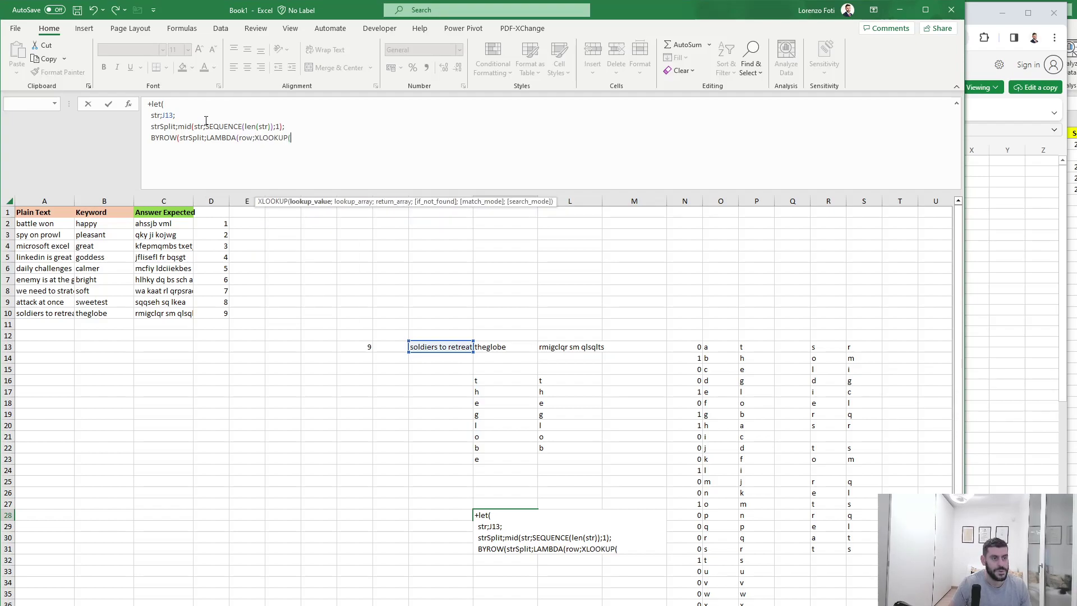
Step: Complete XLOOKUP(row;O13#;P13#;row) and close the BYROW step of the LET formula
{"action": "type", "text": "row;"}
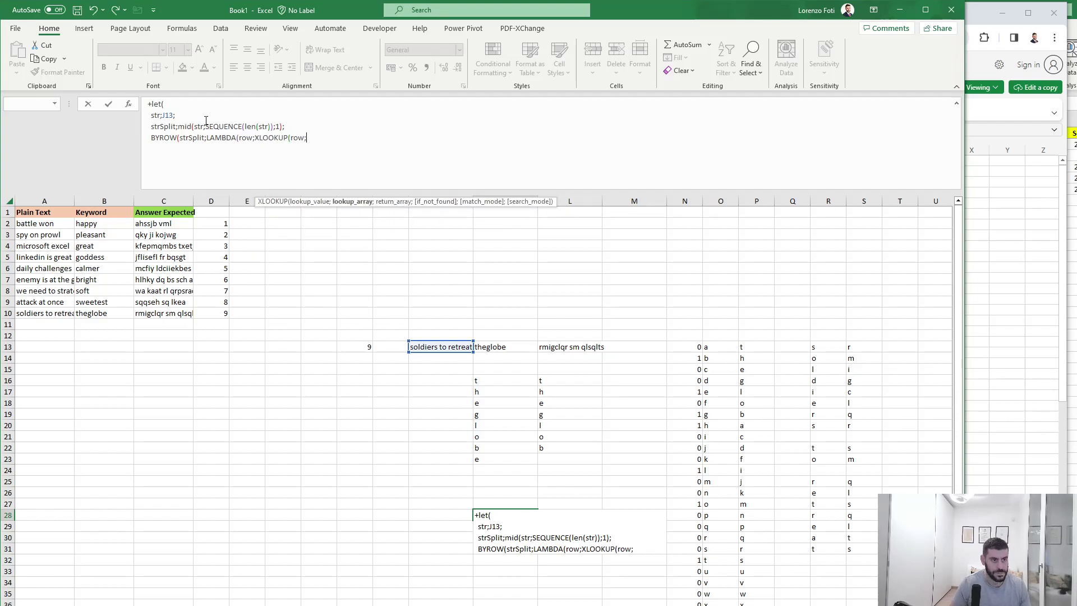
{"action": "left_click_drag", "start_coordinate": [716, 347], "coordinate": [719, 603]}
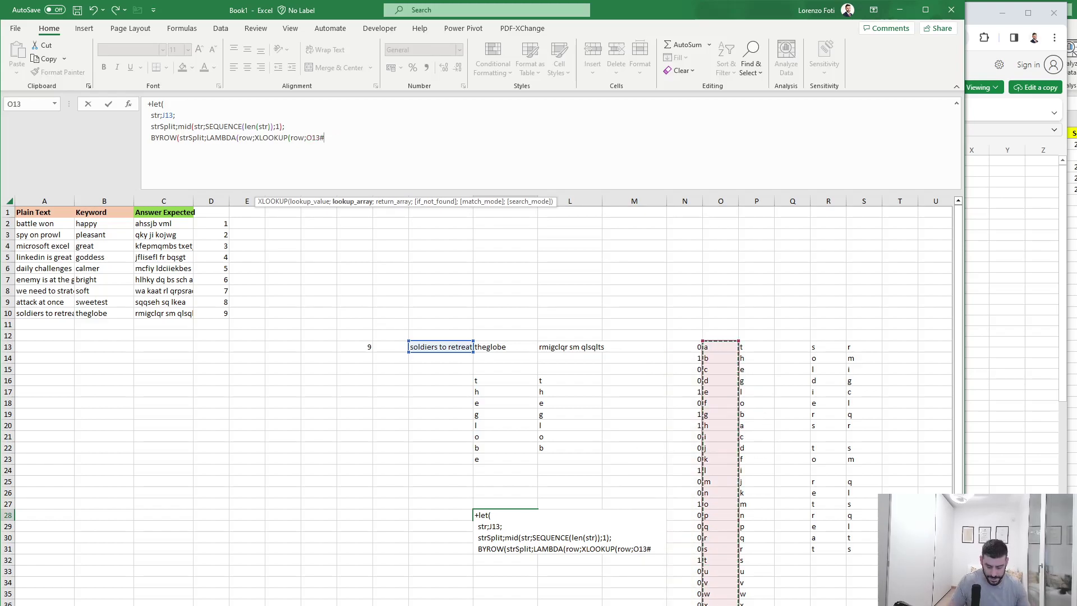
{"action": "type", "text": ";"}
{"action": "left_click_drag", "start_coordinate": [742, 345], "coordinate": [752, 605]}
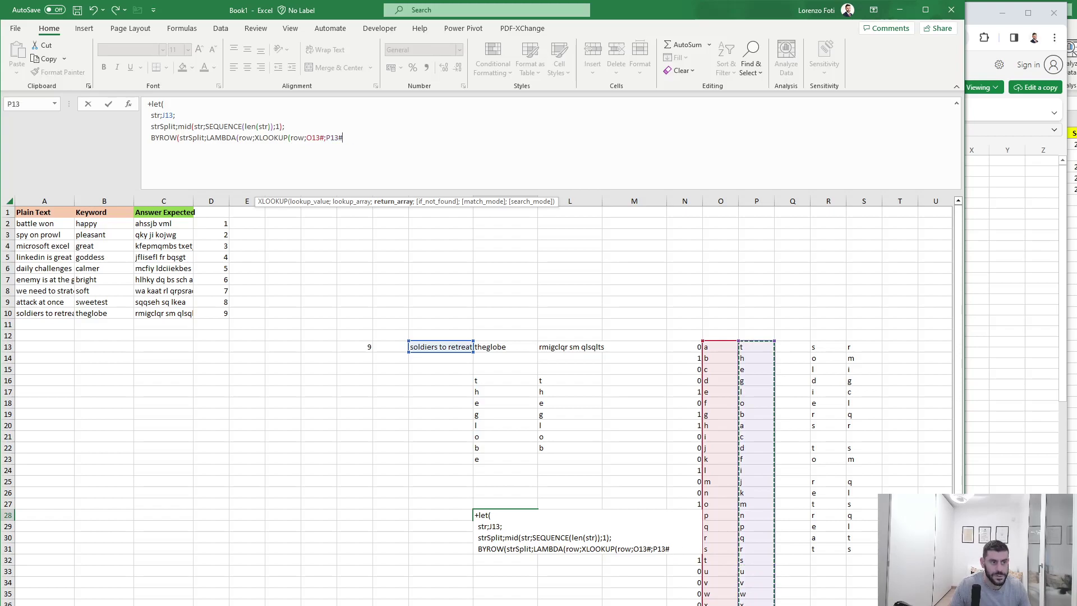
{"action": "type", "text": ";row)"}
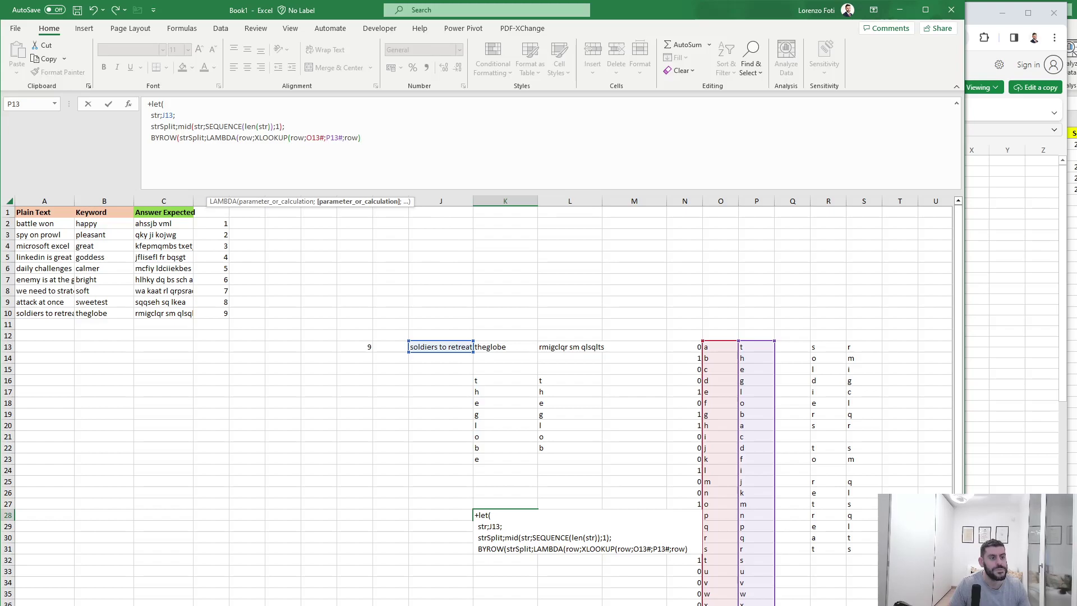
{"action": "type", "text": "))"}
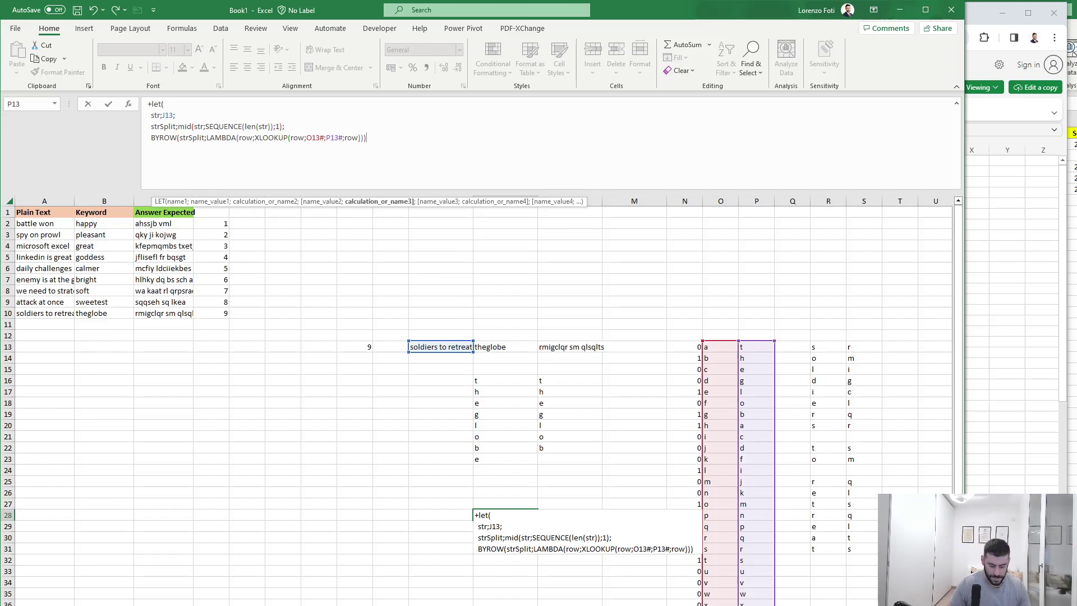
{"action": "type", "text": ";"}
{"action": "key", "text": "alt+Return"}
Step: After the LET error, prefix the BYROW line with 'look;' and end the formula with CONCAT(look), giving 'rmigclqr sm qlsqlts' in K28
{"action": "key", "text": "Return"}
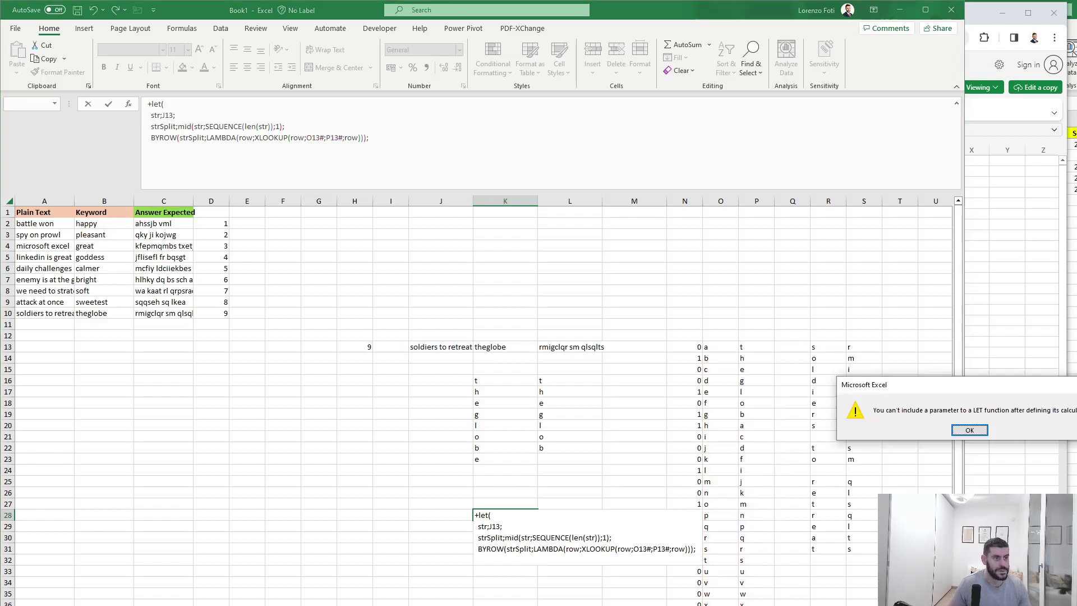
{"action": "key", "text": "Return"}
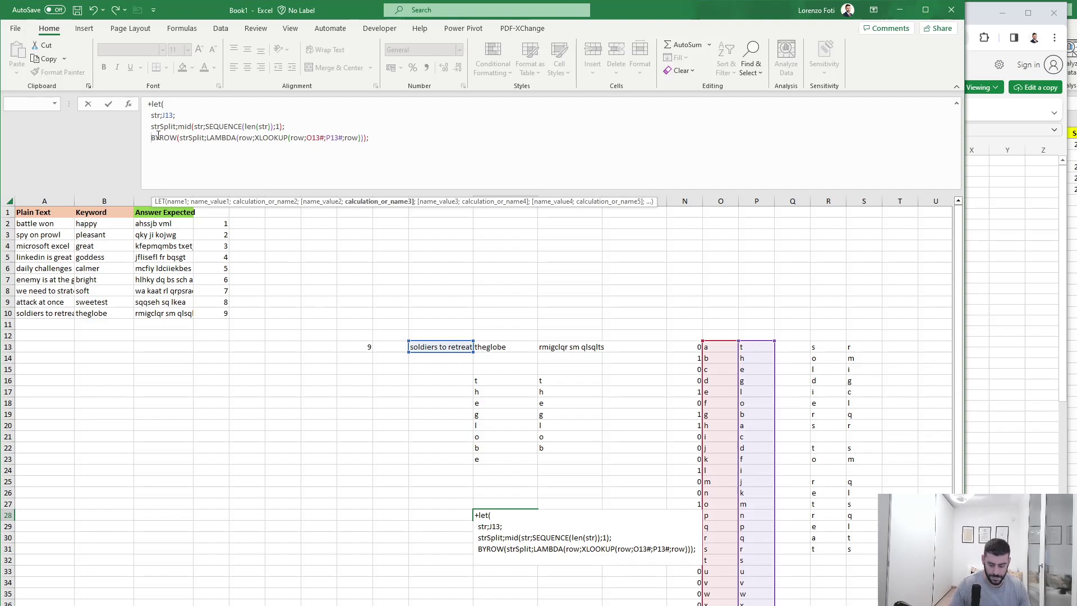
{"action": "type", "text": "look;"}
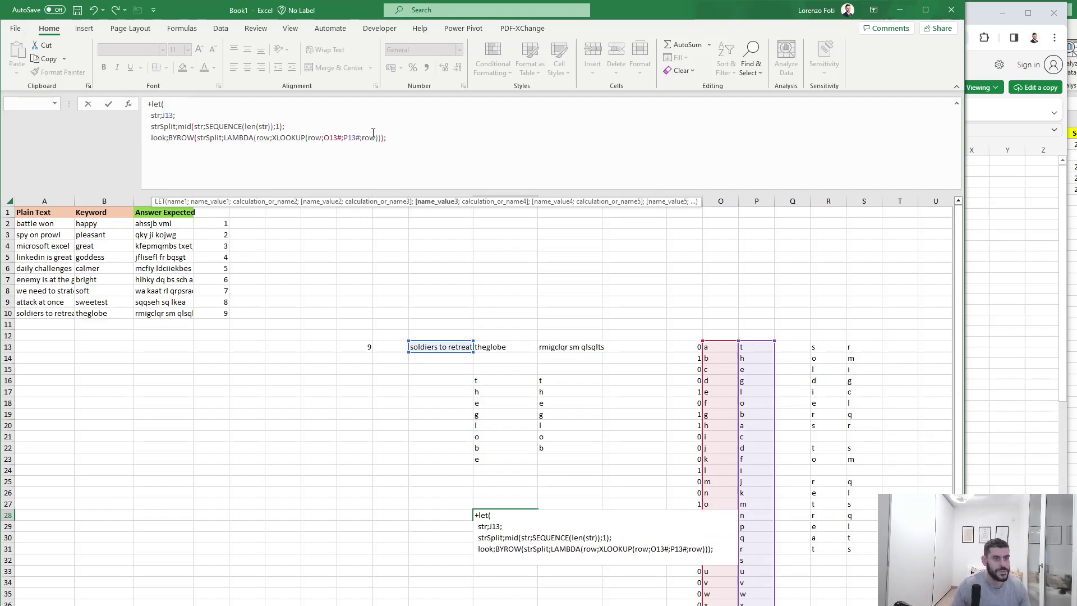
{"action": "left_click", "coordinate": [426, 137]}
{"action": "key", "text": "alt+Return"}
{"action": "type", "text": "c"}
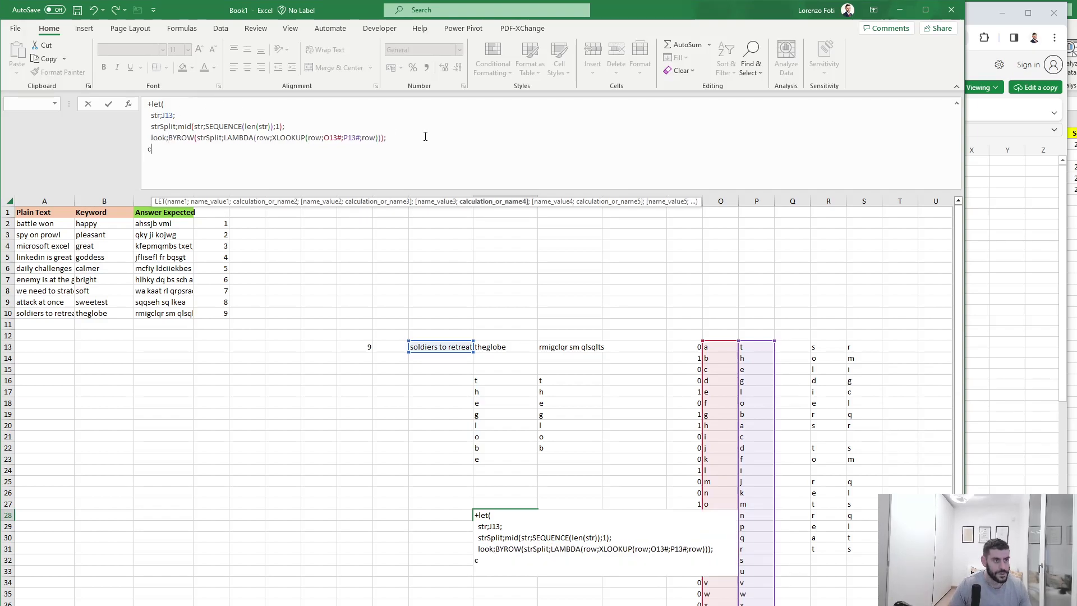
{"action": "type", "text": "oncat(lo"}
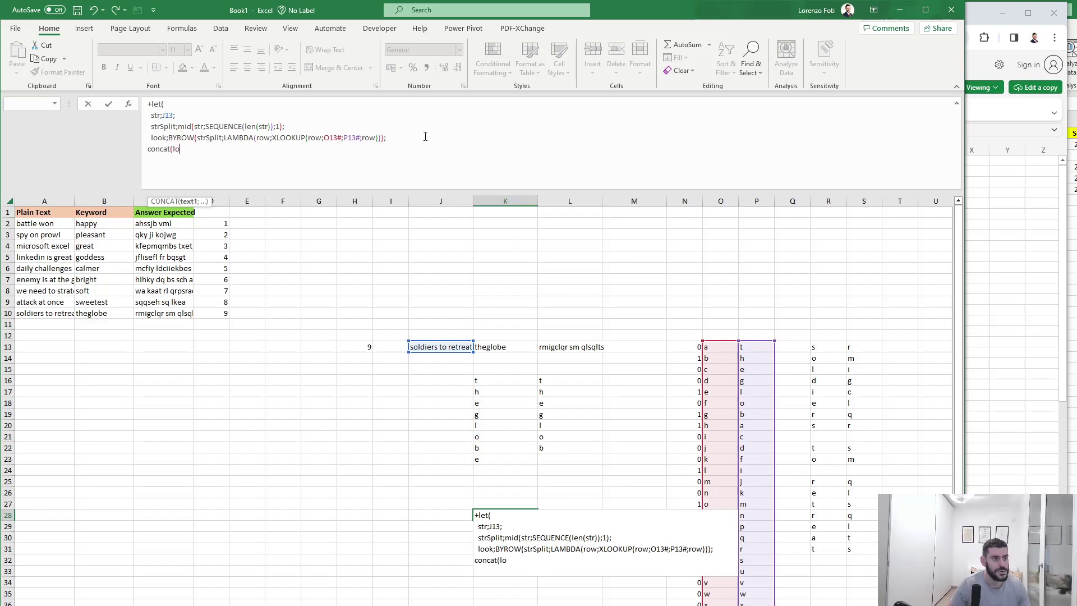
{"action": "type", "text": "ok))"}
{"action": "key", "text": "Return"}
{"action": "key", "text": "Up"}
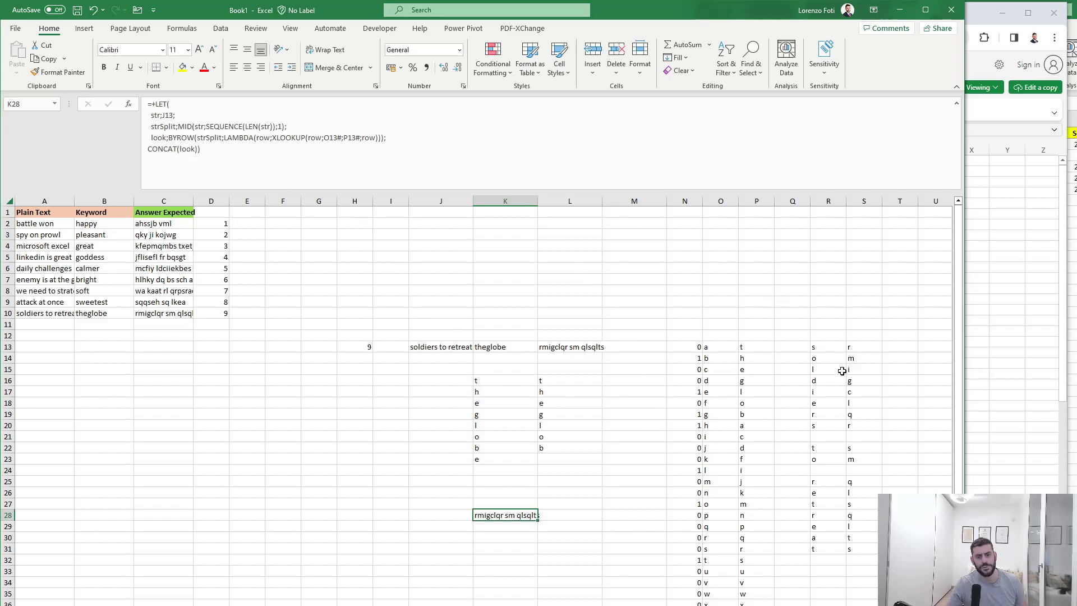
{"action": "left_click", "coordinate": [867, 347]}
{"action": "left_click", "coordinate": [858, 537]}
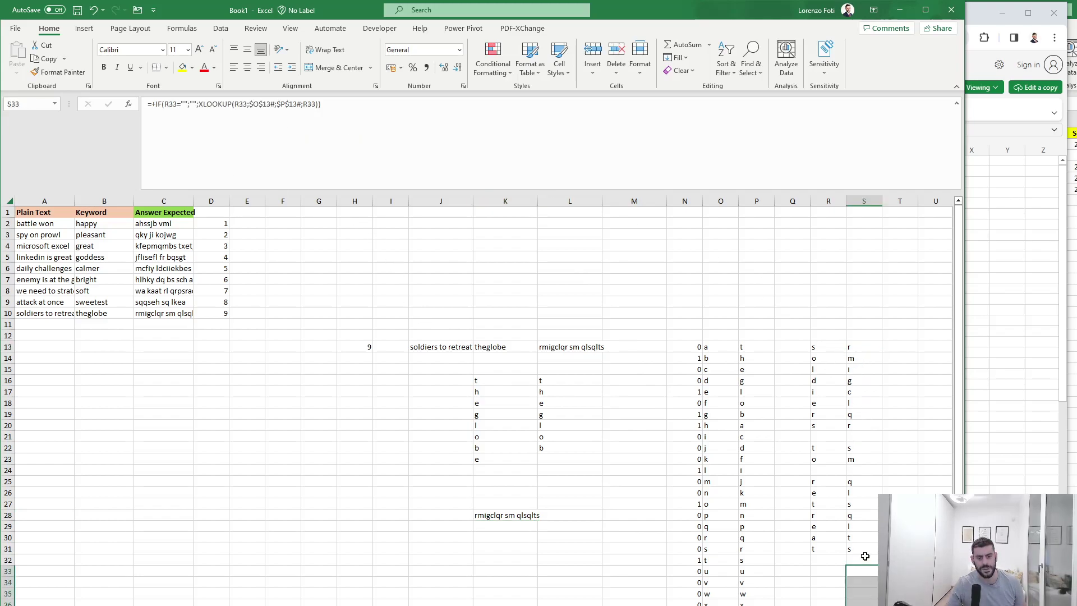
{"action": "left_click", "coordinate": [829, 605]}
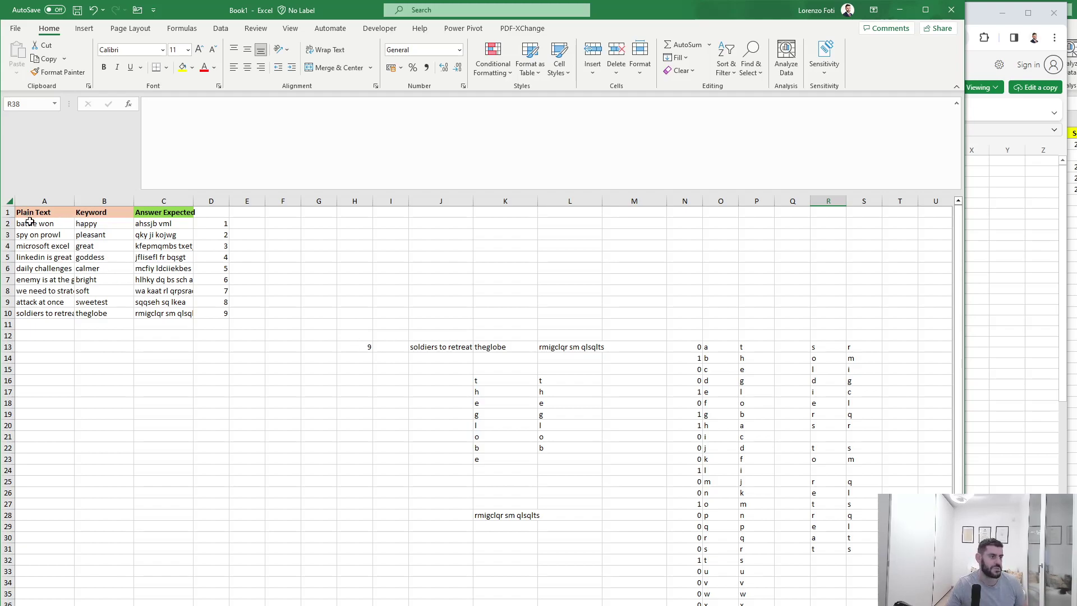
{"action": "left_click_drag", "start_coordinate": [25, 222], "coordinate": [188, 292]}
{"action": "left_click", "coordinate": [229, 226]}
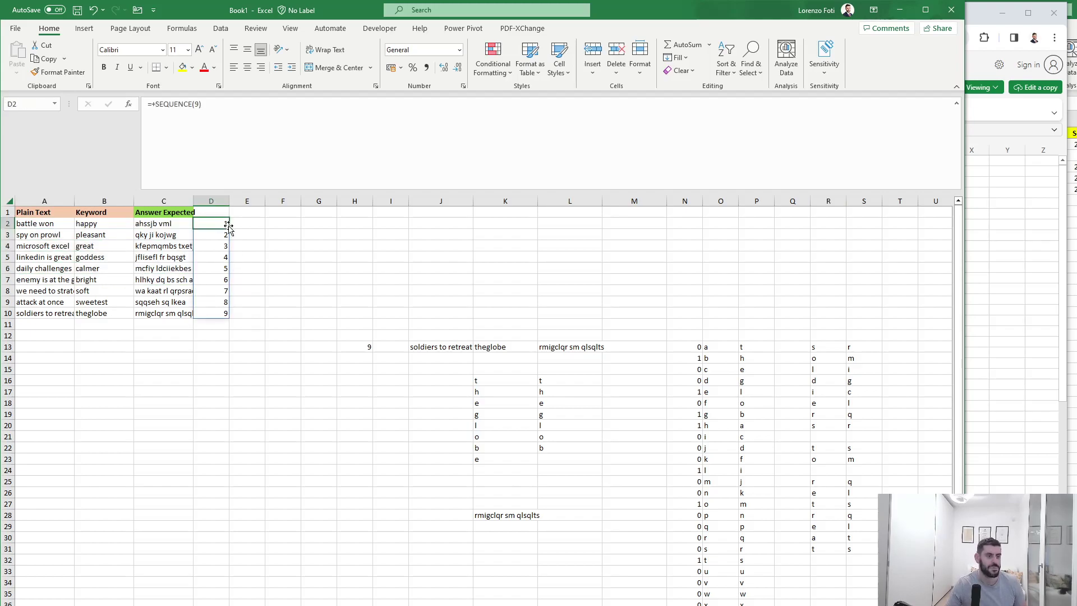
{"action": "left_click", "coordinate": [297, 224]}
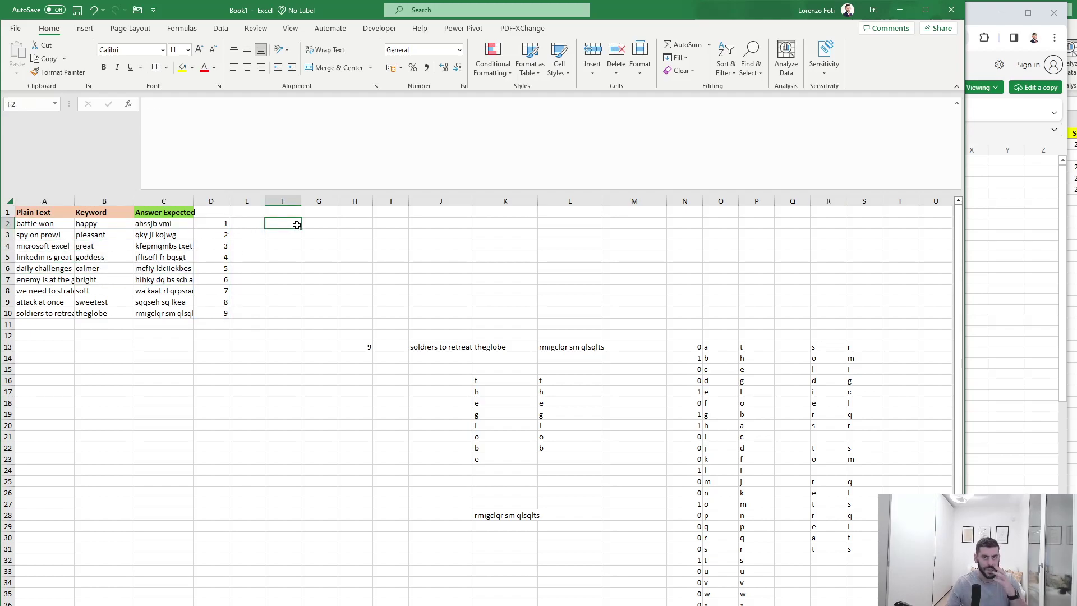